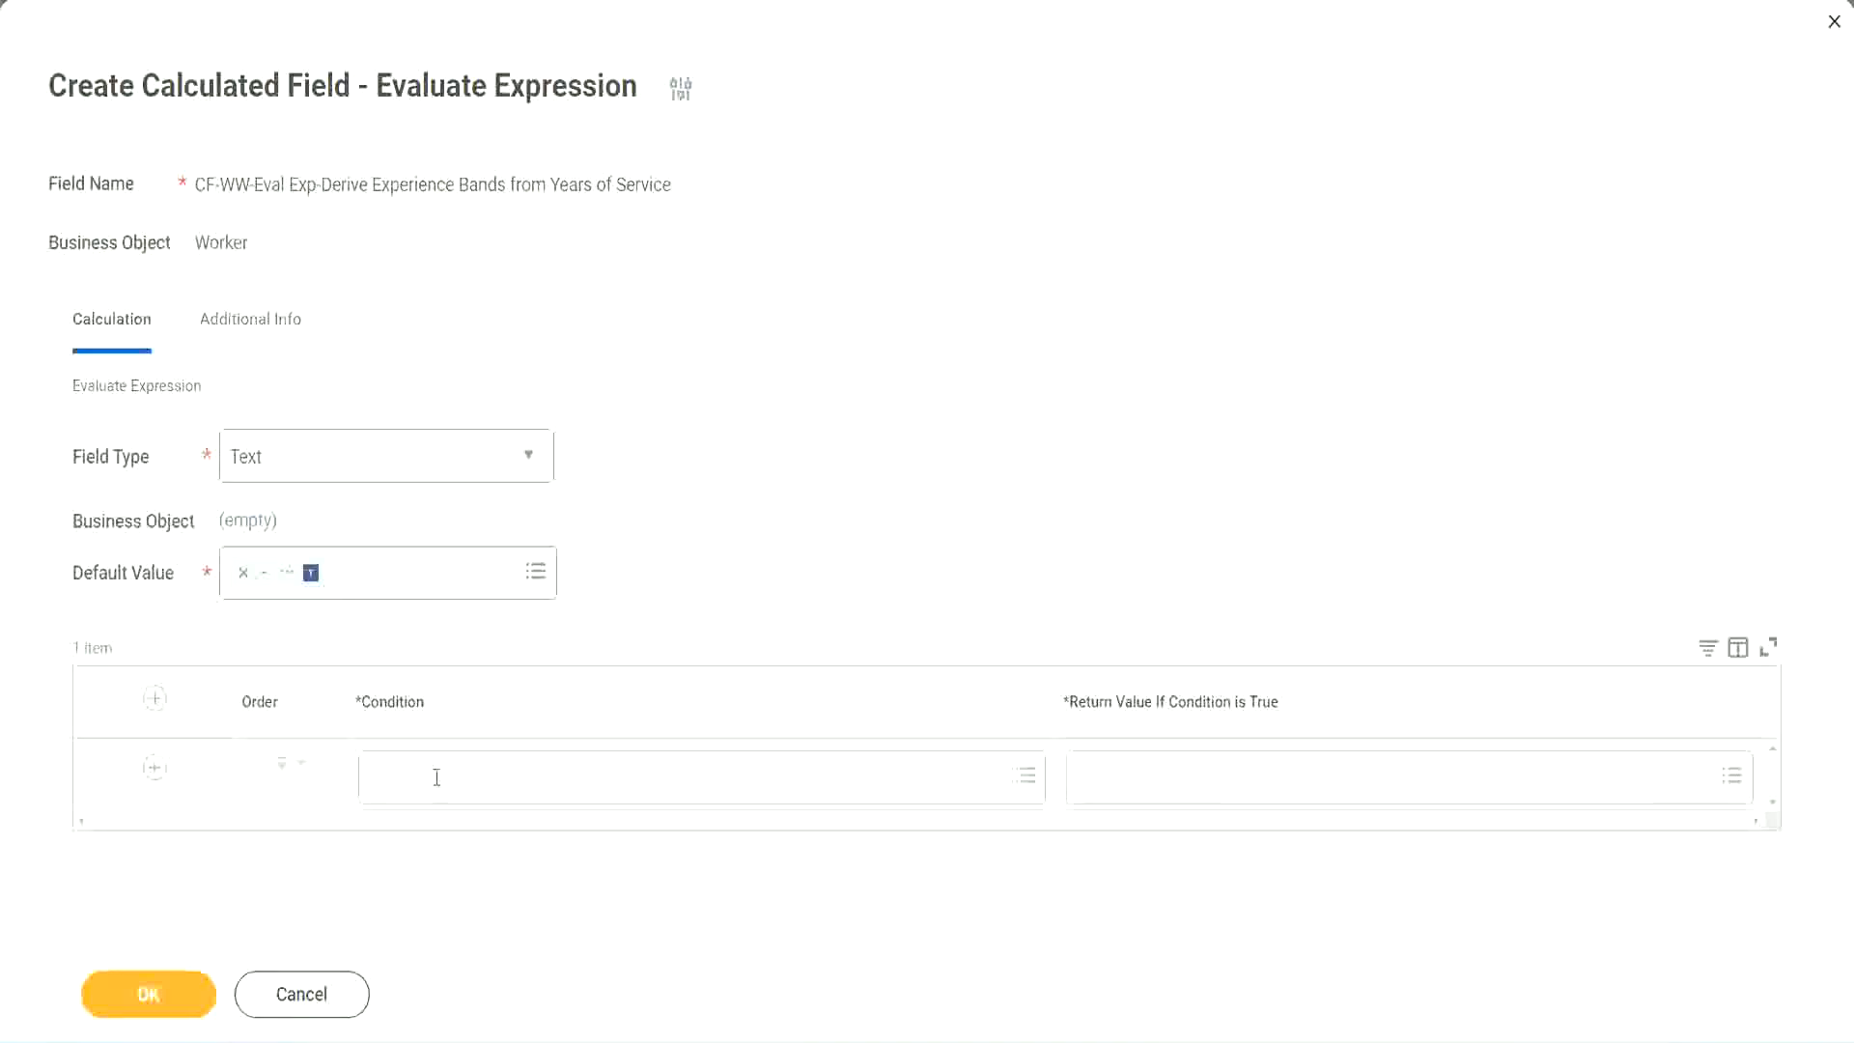
- Set the first row's condition to CF-WW-TF-Length of Service between 0 and 7 years, copying the Field 1 name from the Notepad++ notes
left_click(436, 780)
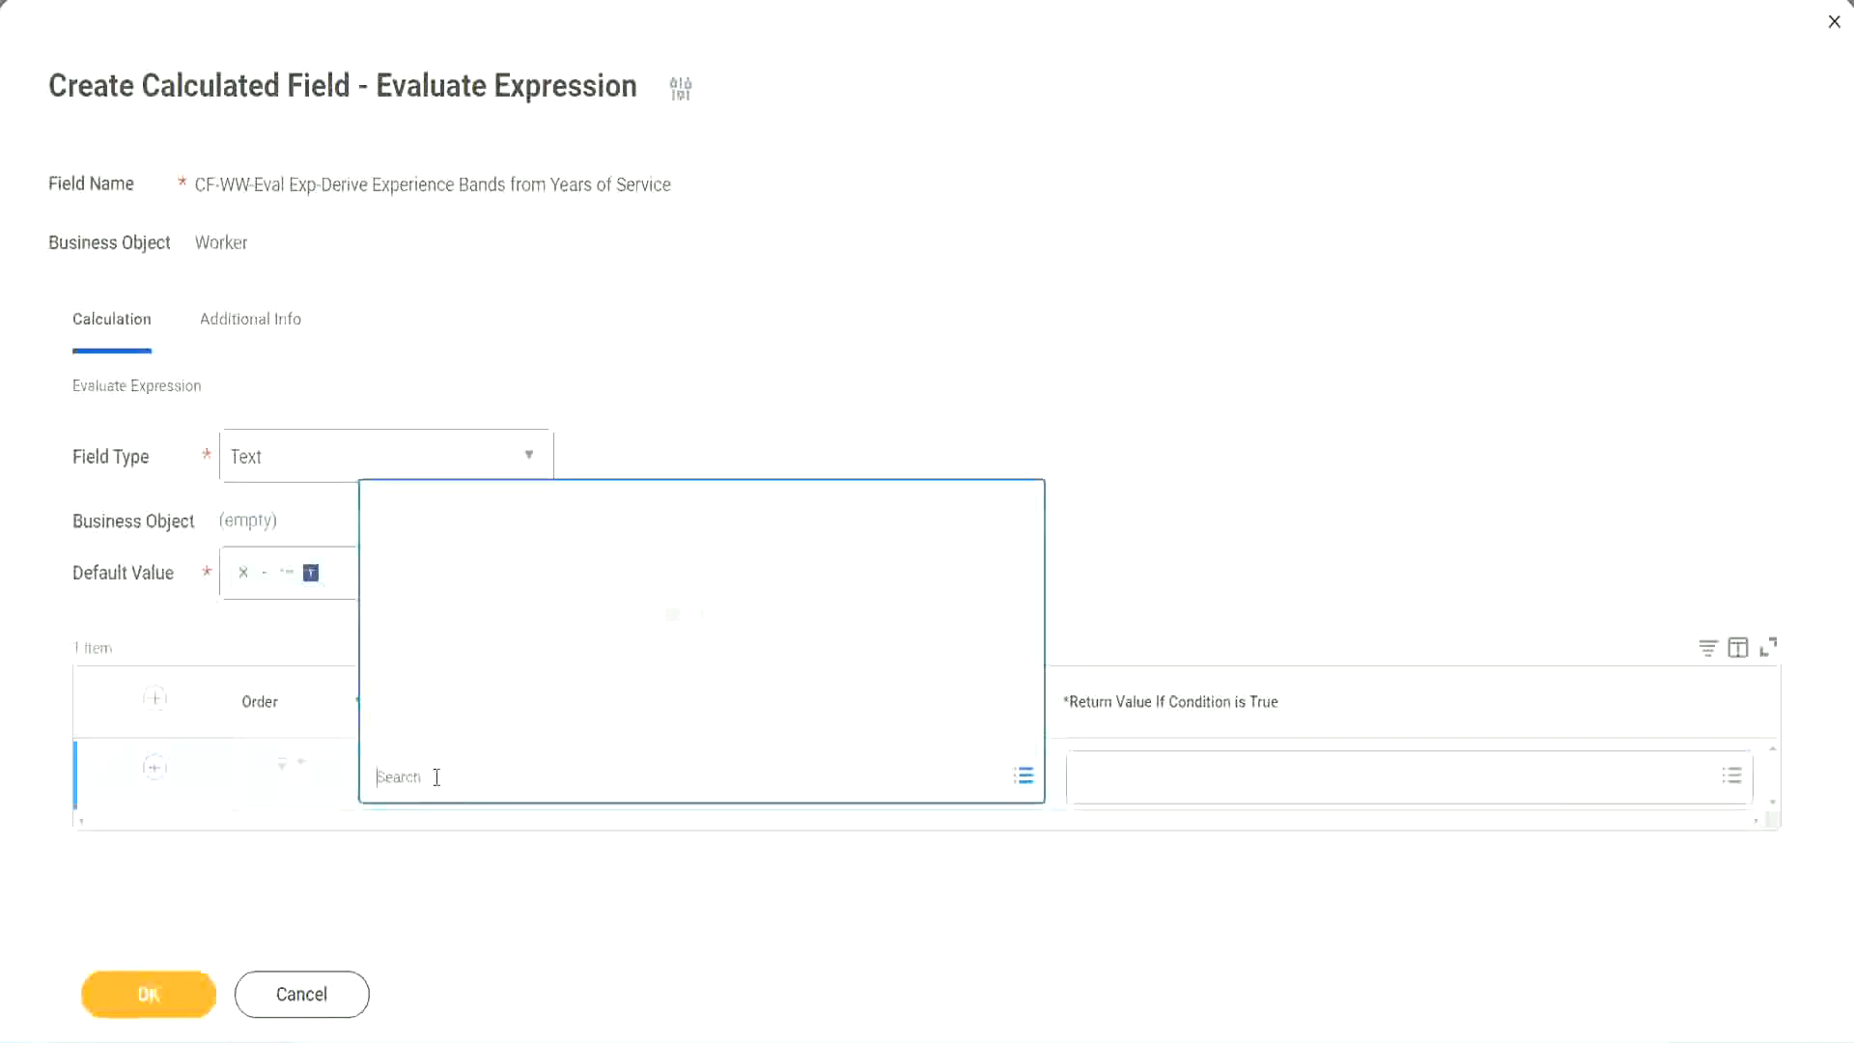
left_click(709, 429)
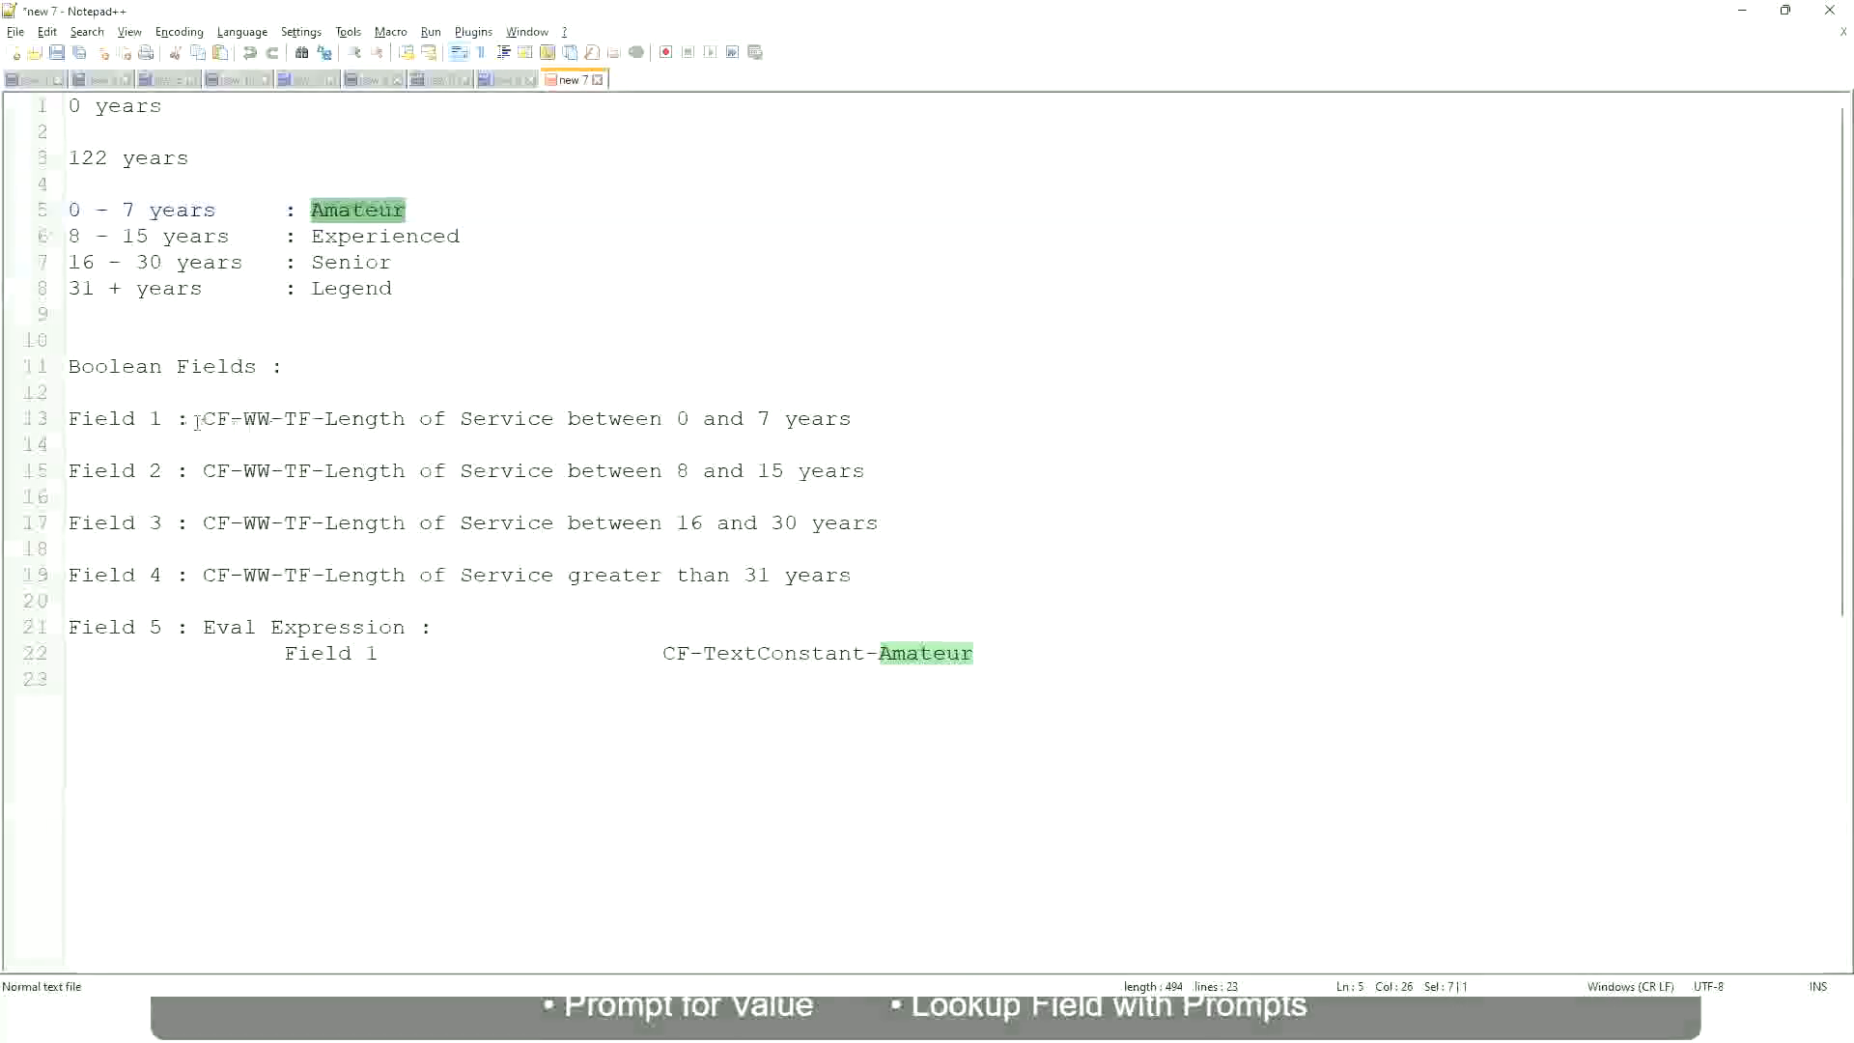
left_click_drag(207, 418, 854, 426)
key("ctrl+c")
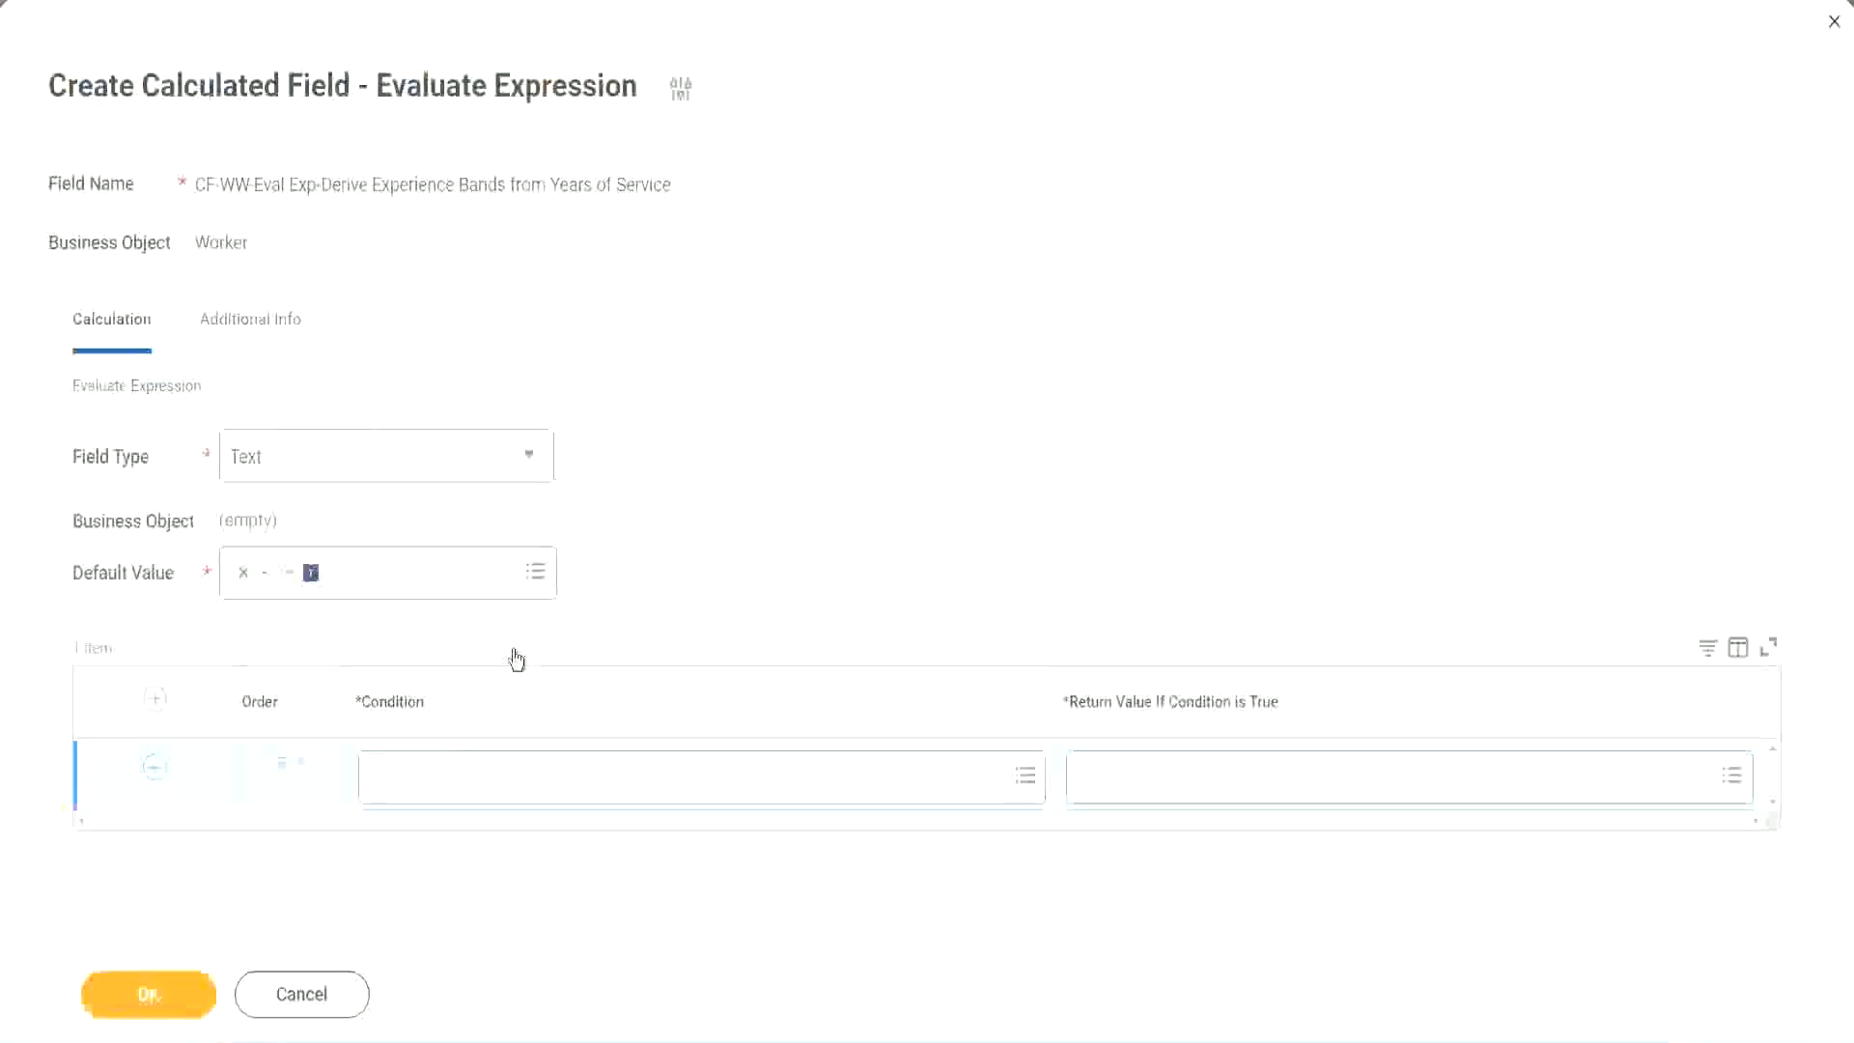
left_click(472, 784)
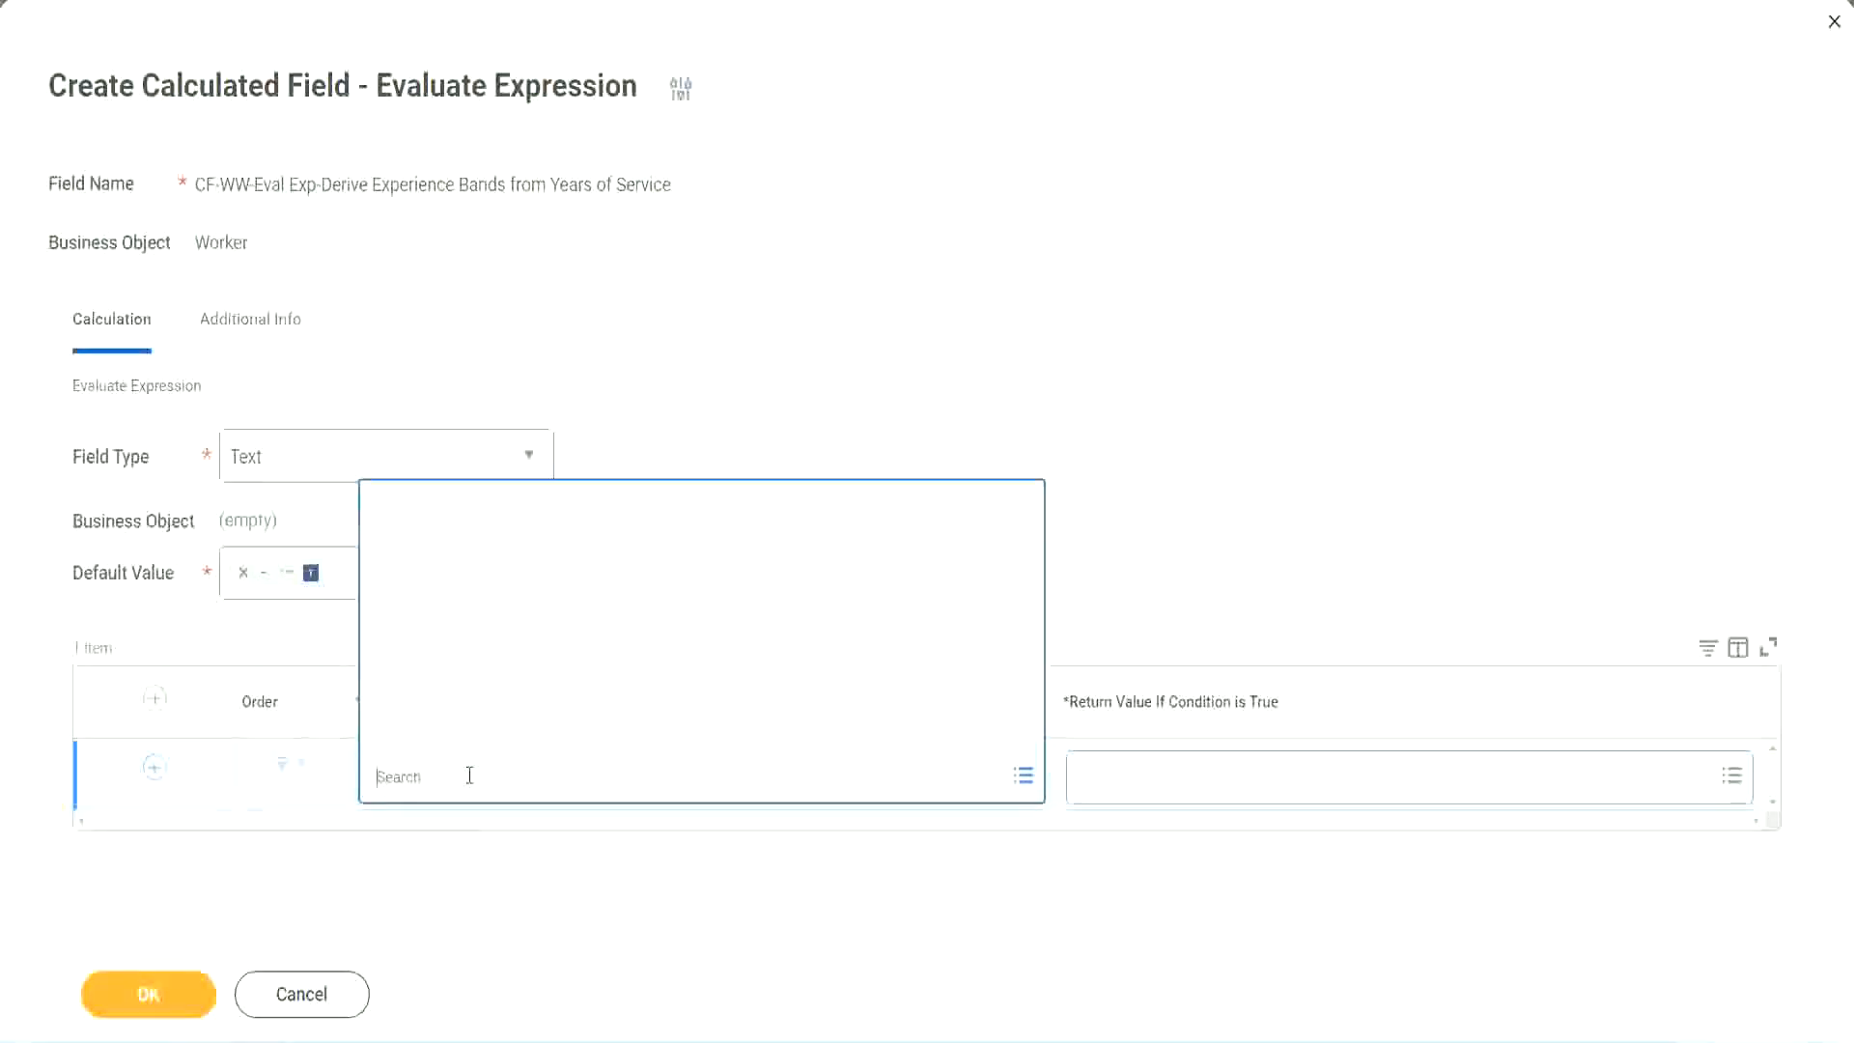
key("ctrl+v")
key("Return")
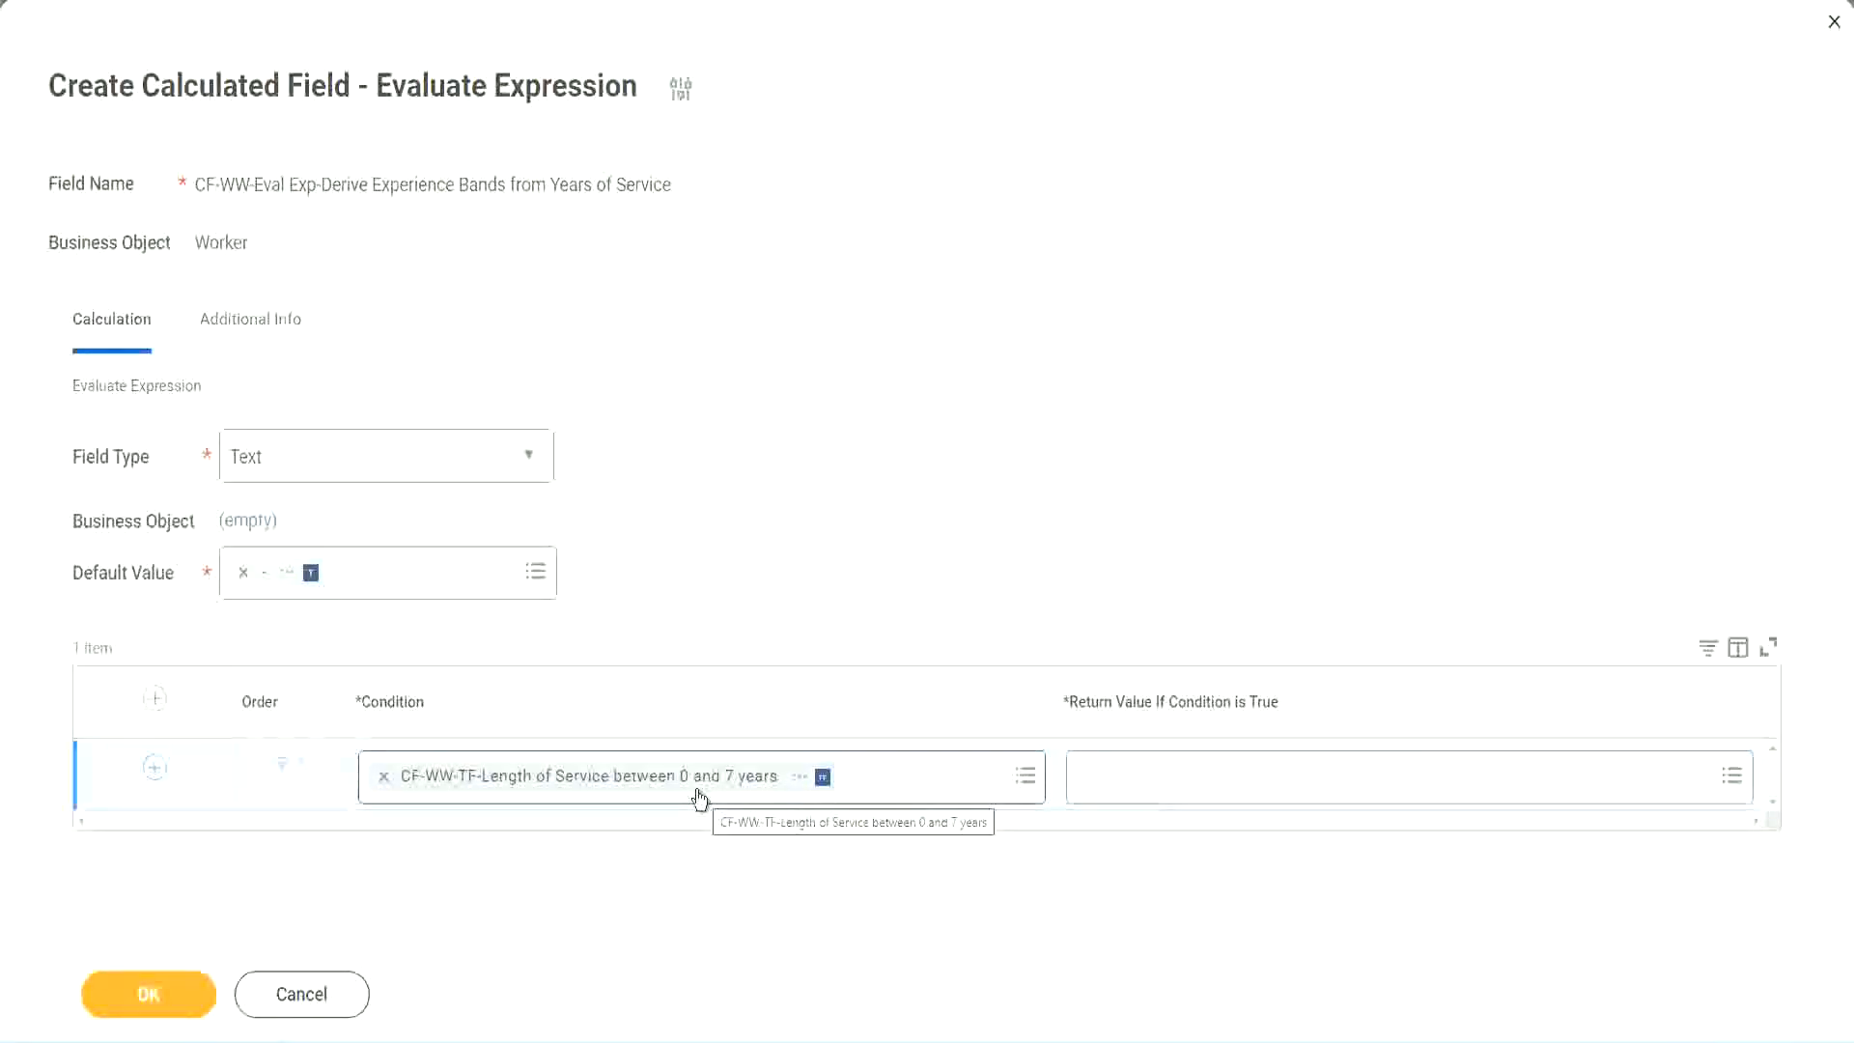
left_click(1204, 784)
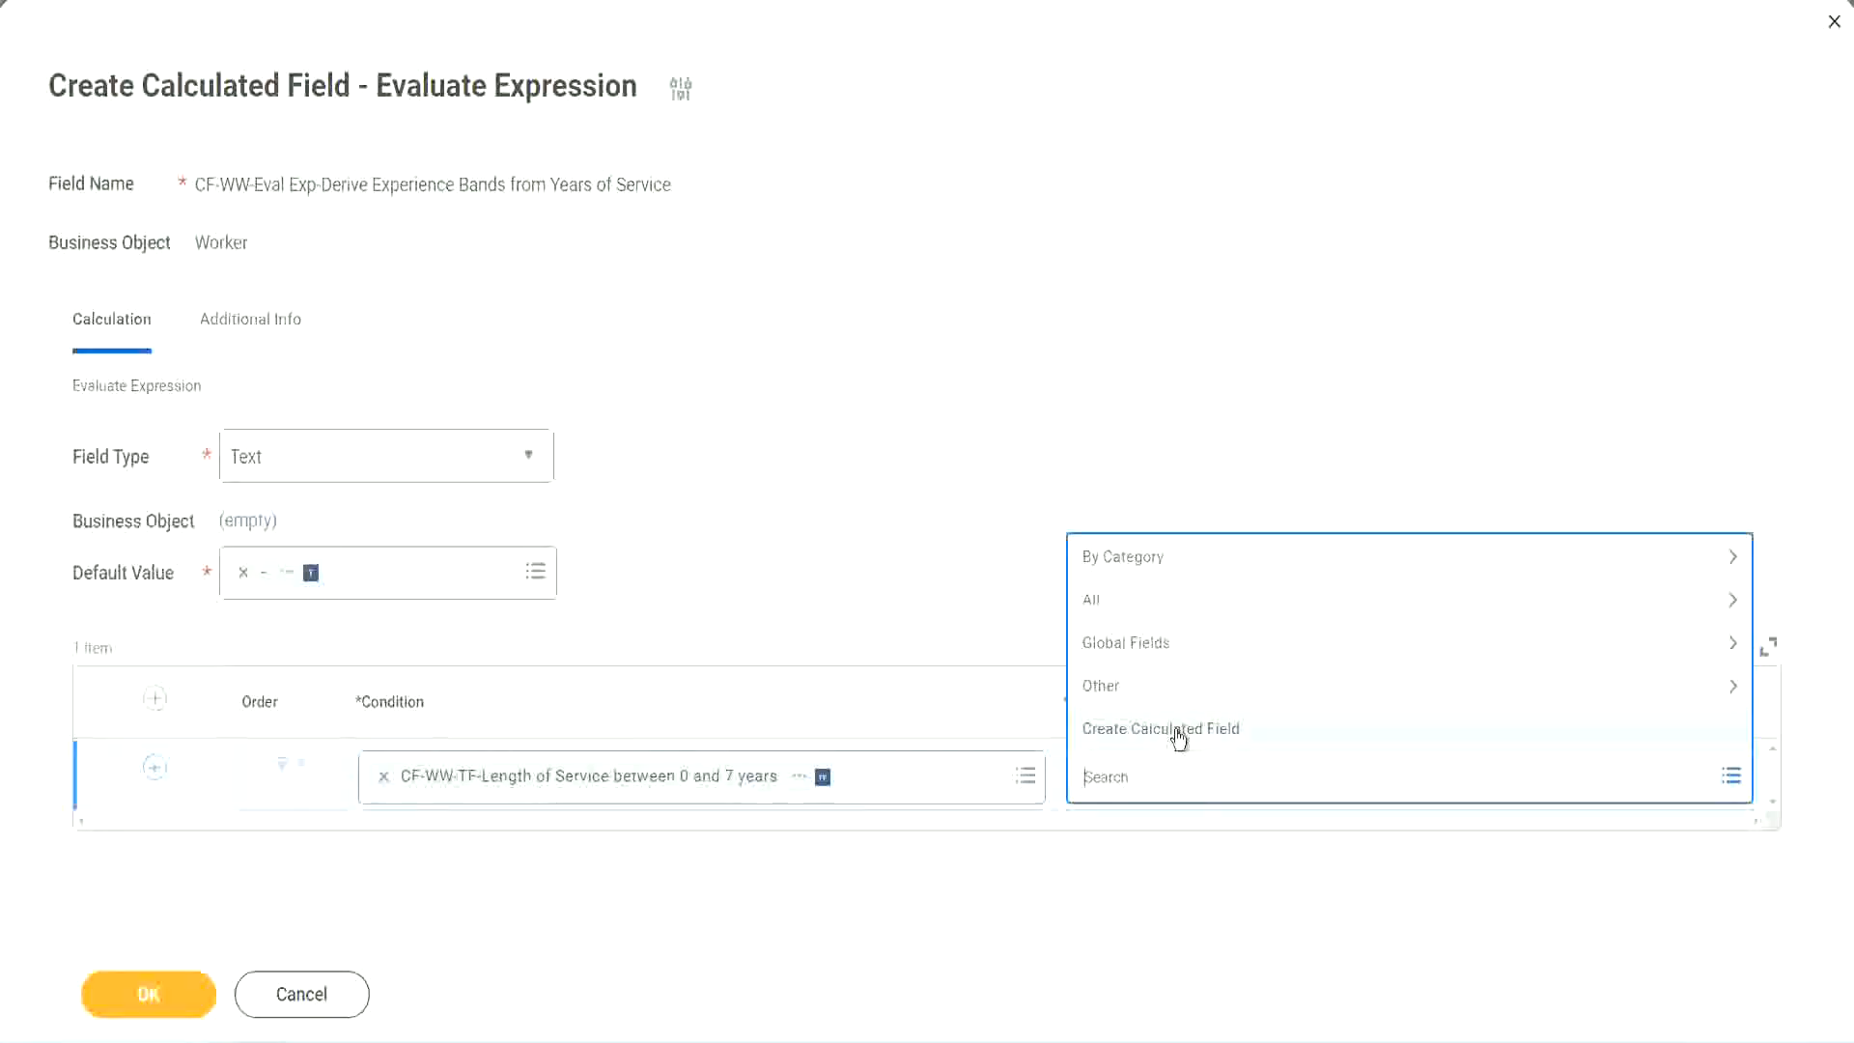
left_click(1077, 483)
left_click(1118, 787)
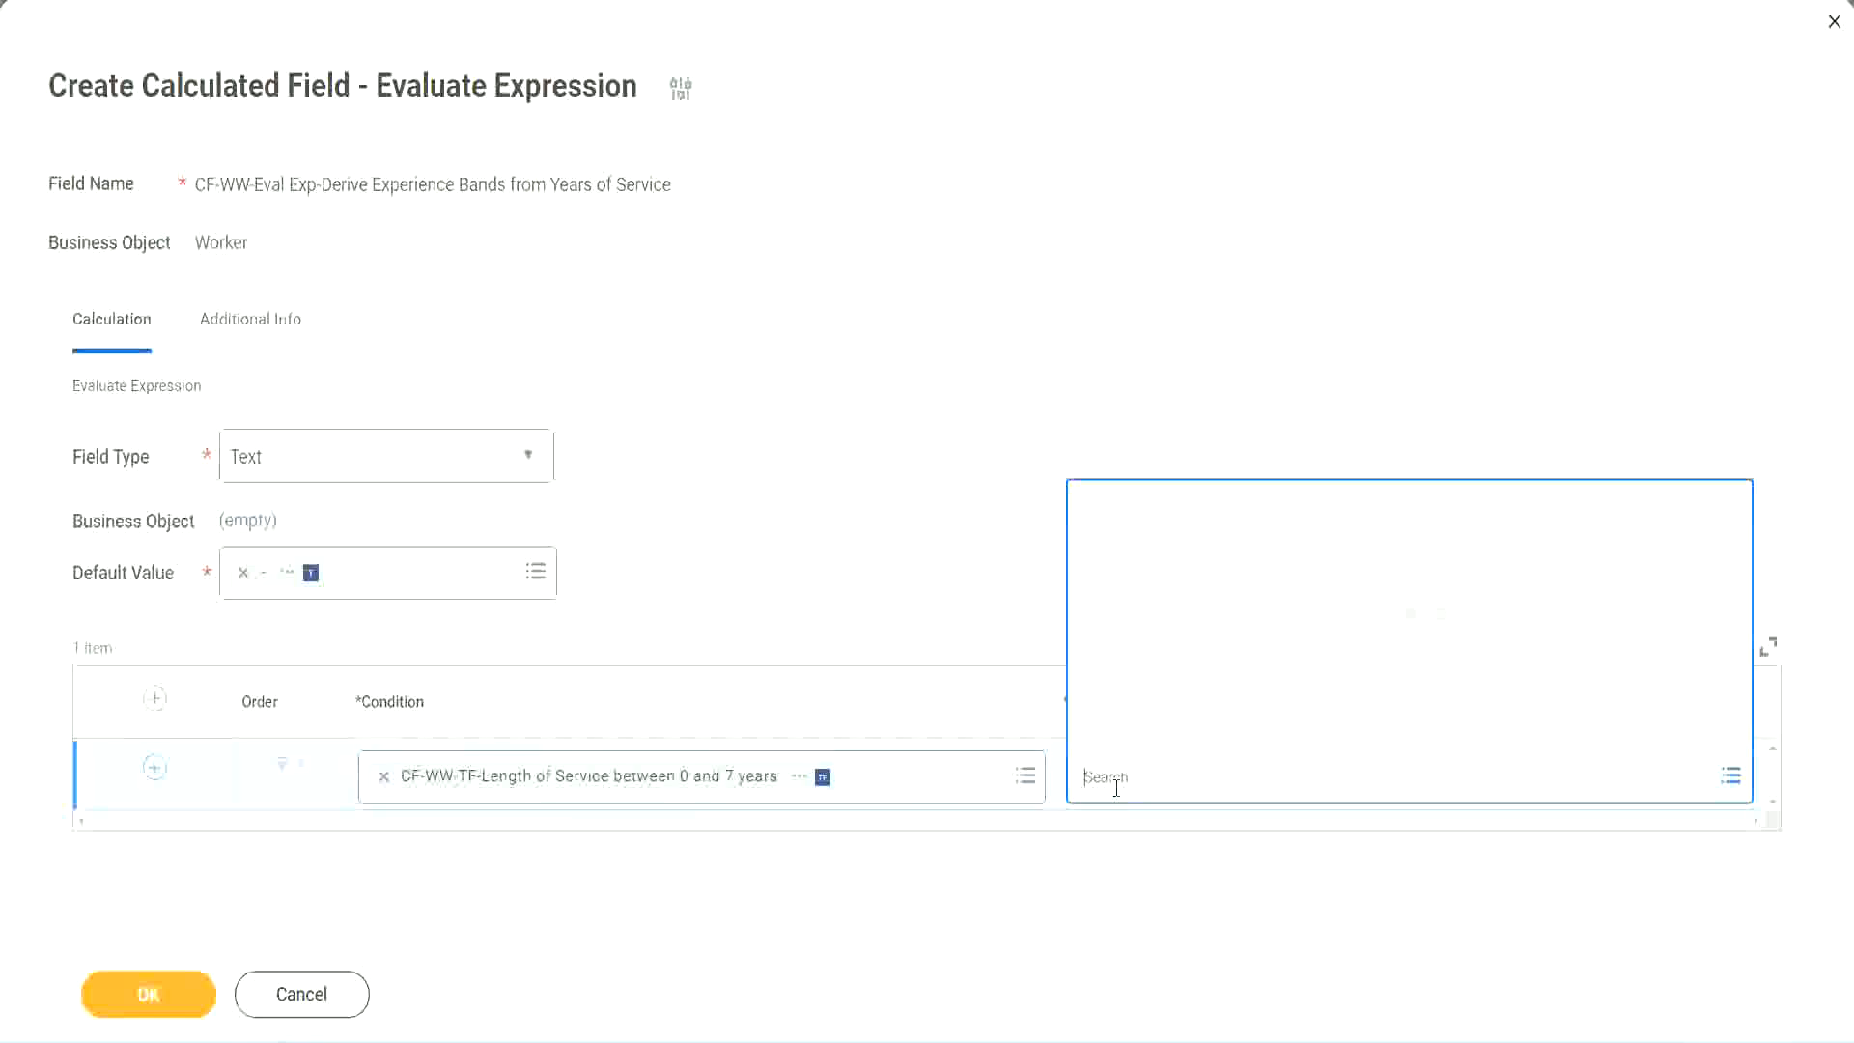
type("Amaterue")
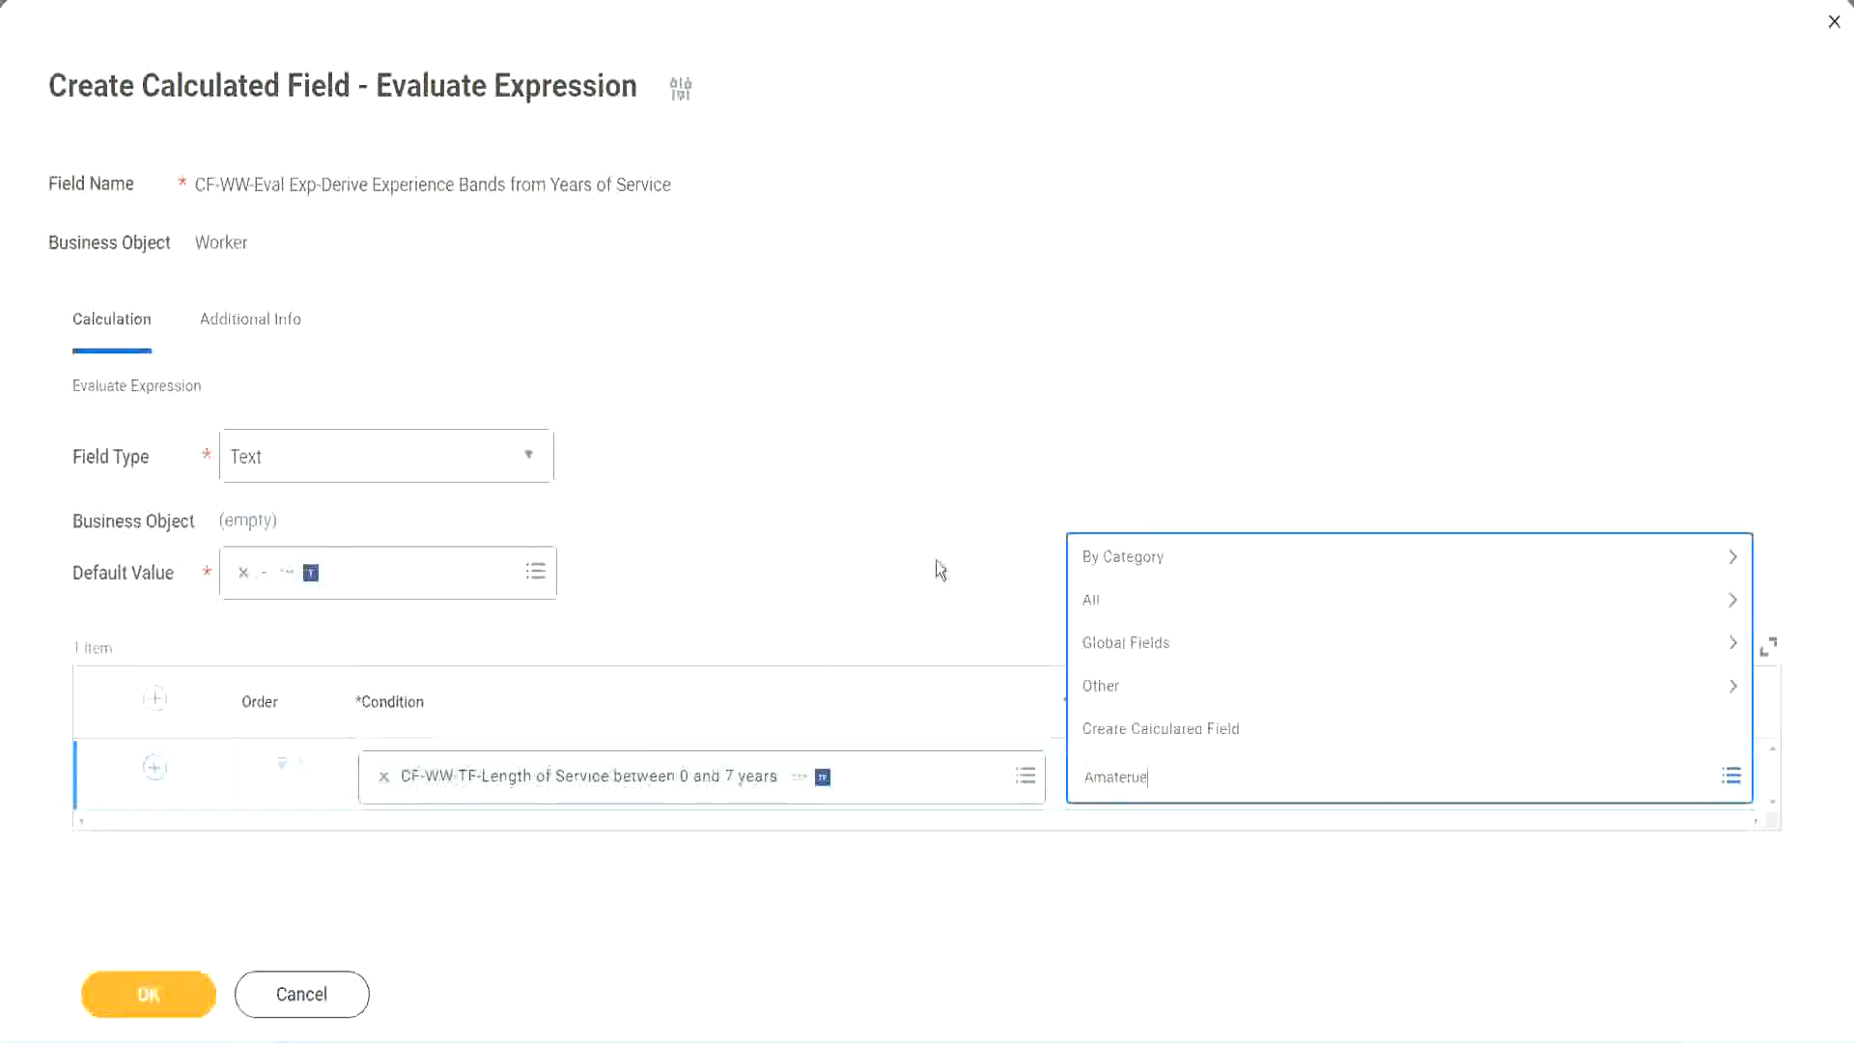
left_click(935, 561)
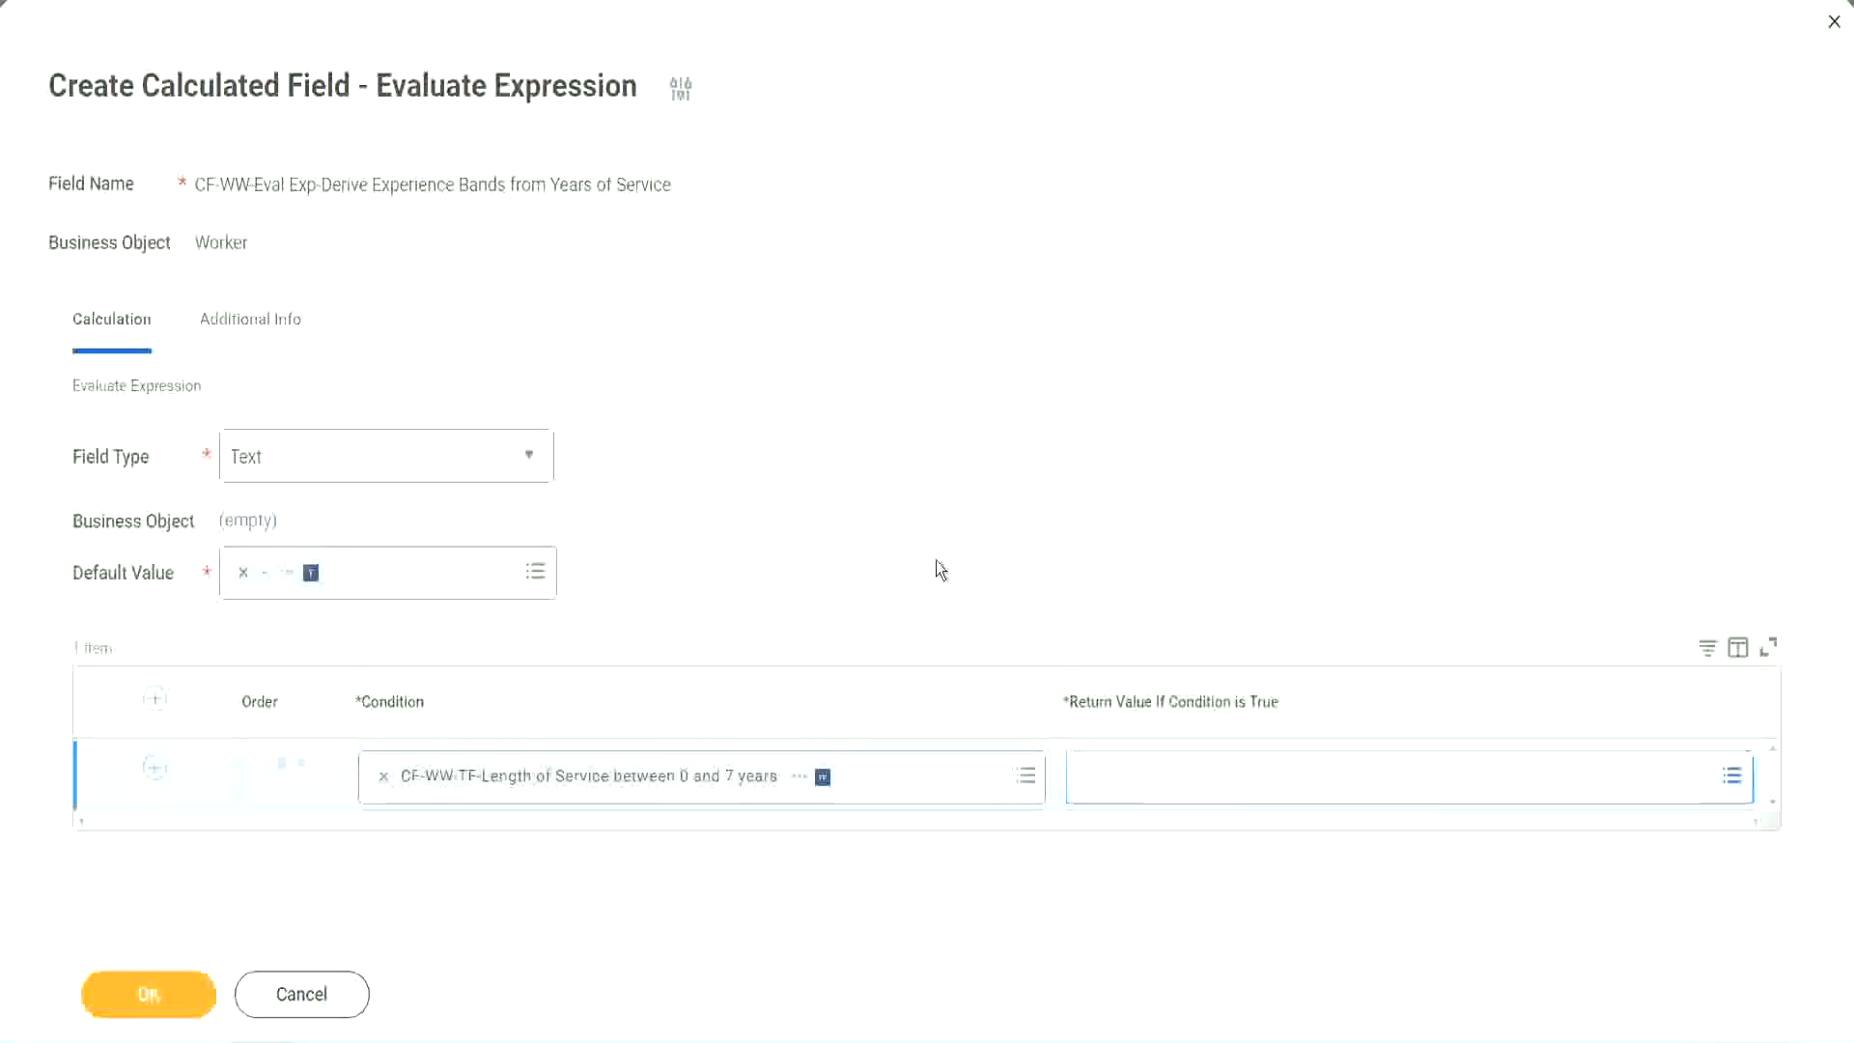
left_click(1170, 793)
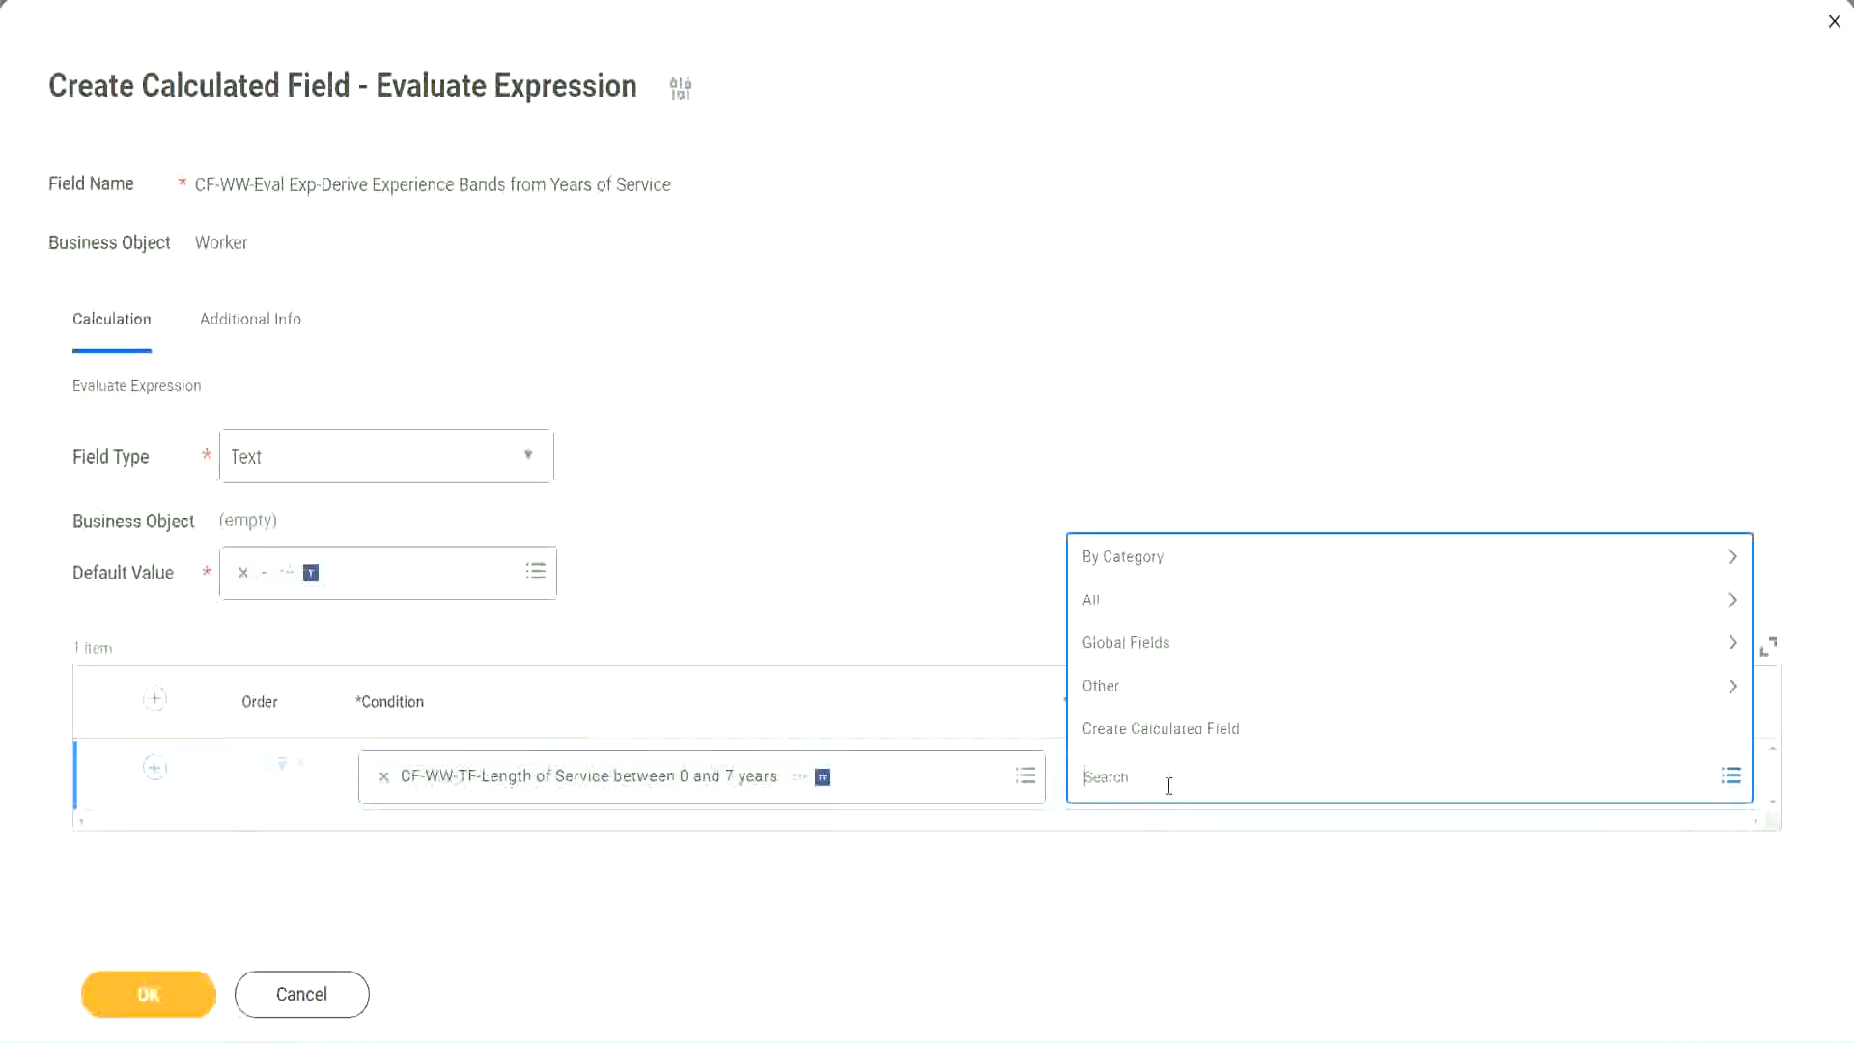
left_click(938, 570)
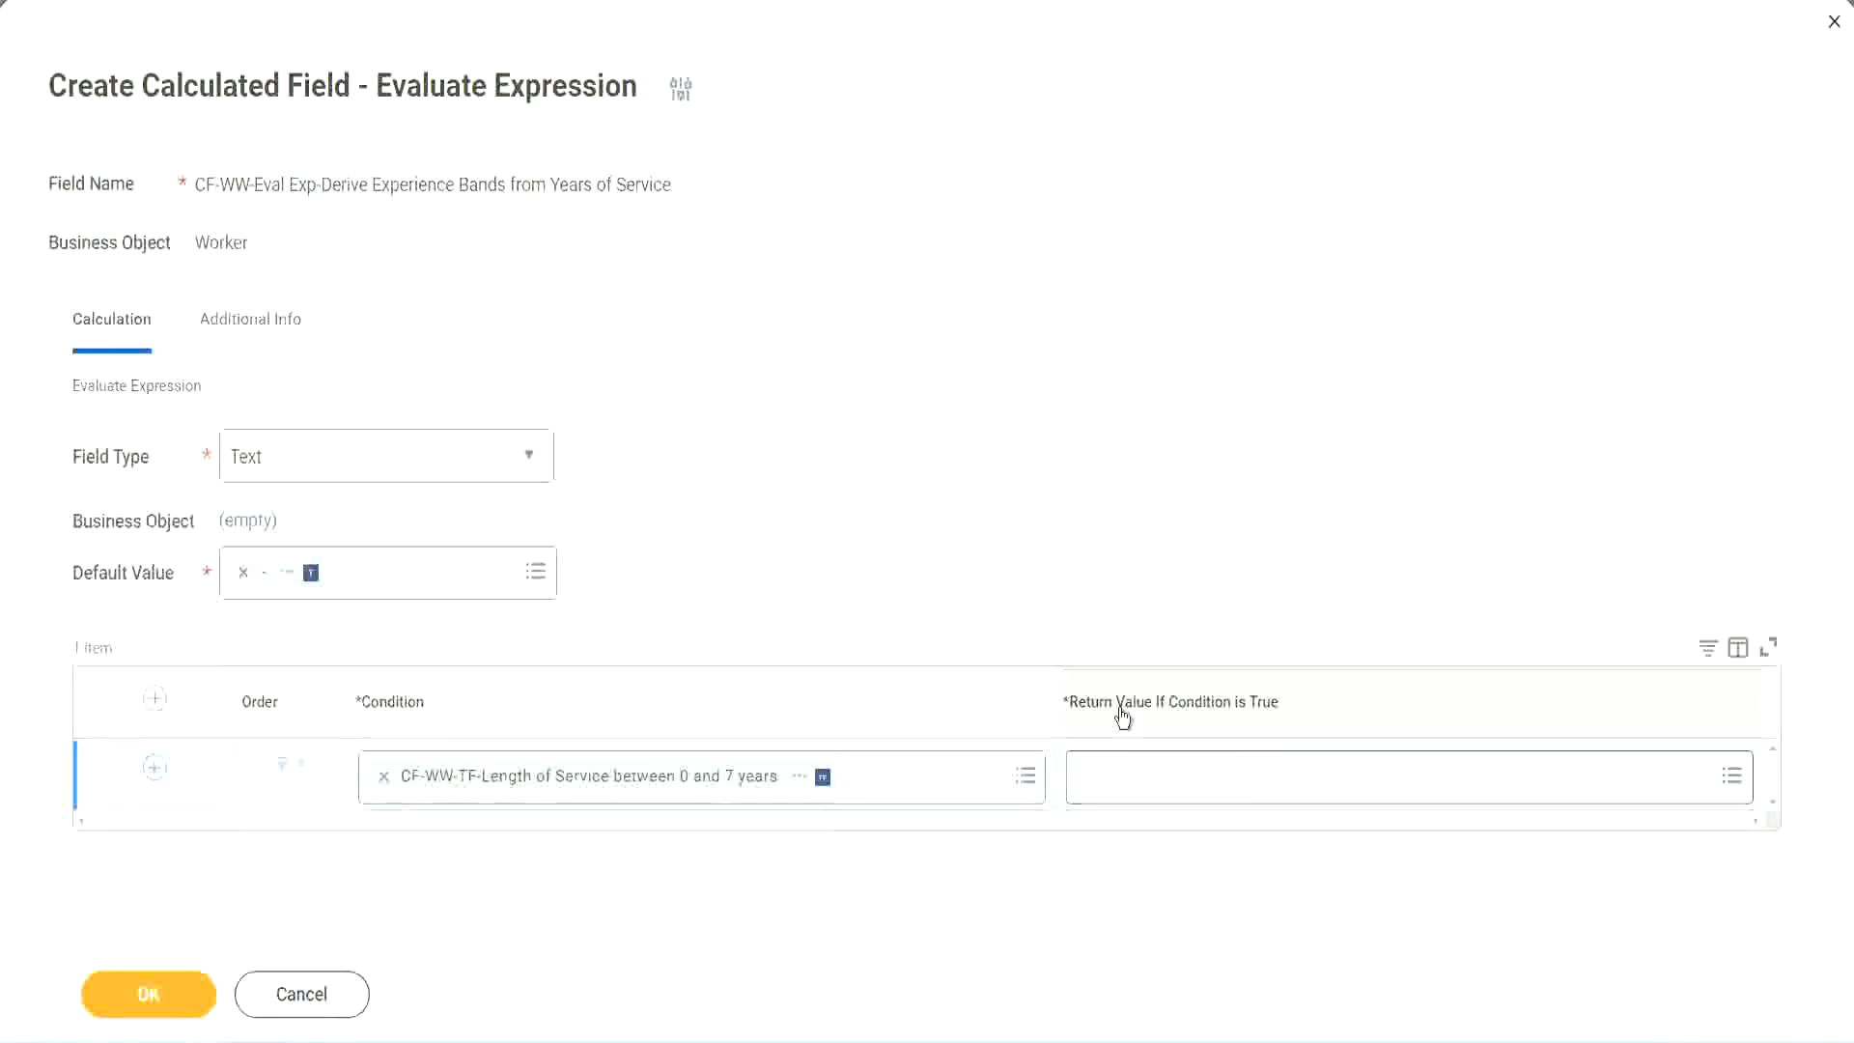
- Start a new calculated field for the first row's return value, name it CF-WW-TC-Amateur, and open its business object selection
left_click(1202, 782)
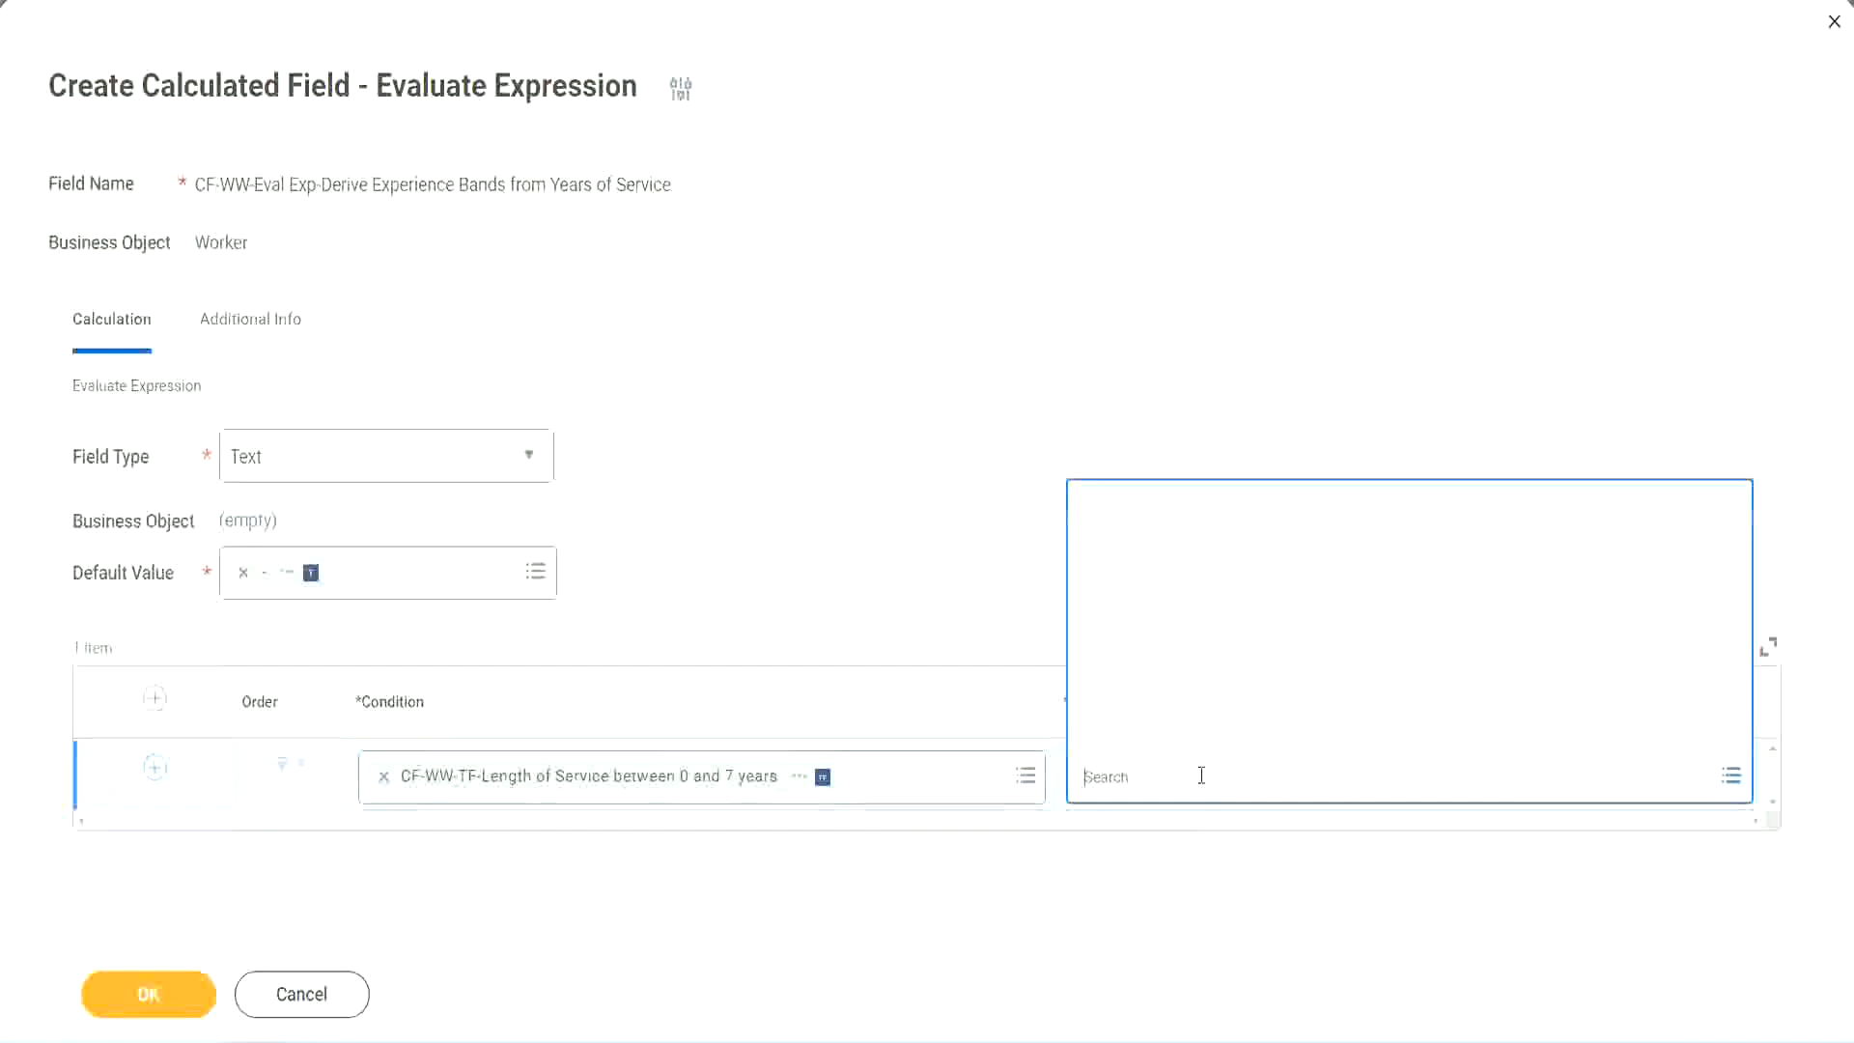
left_click(1189, 730)
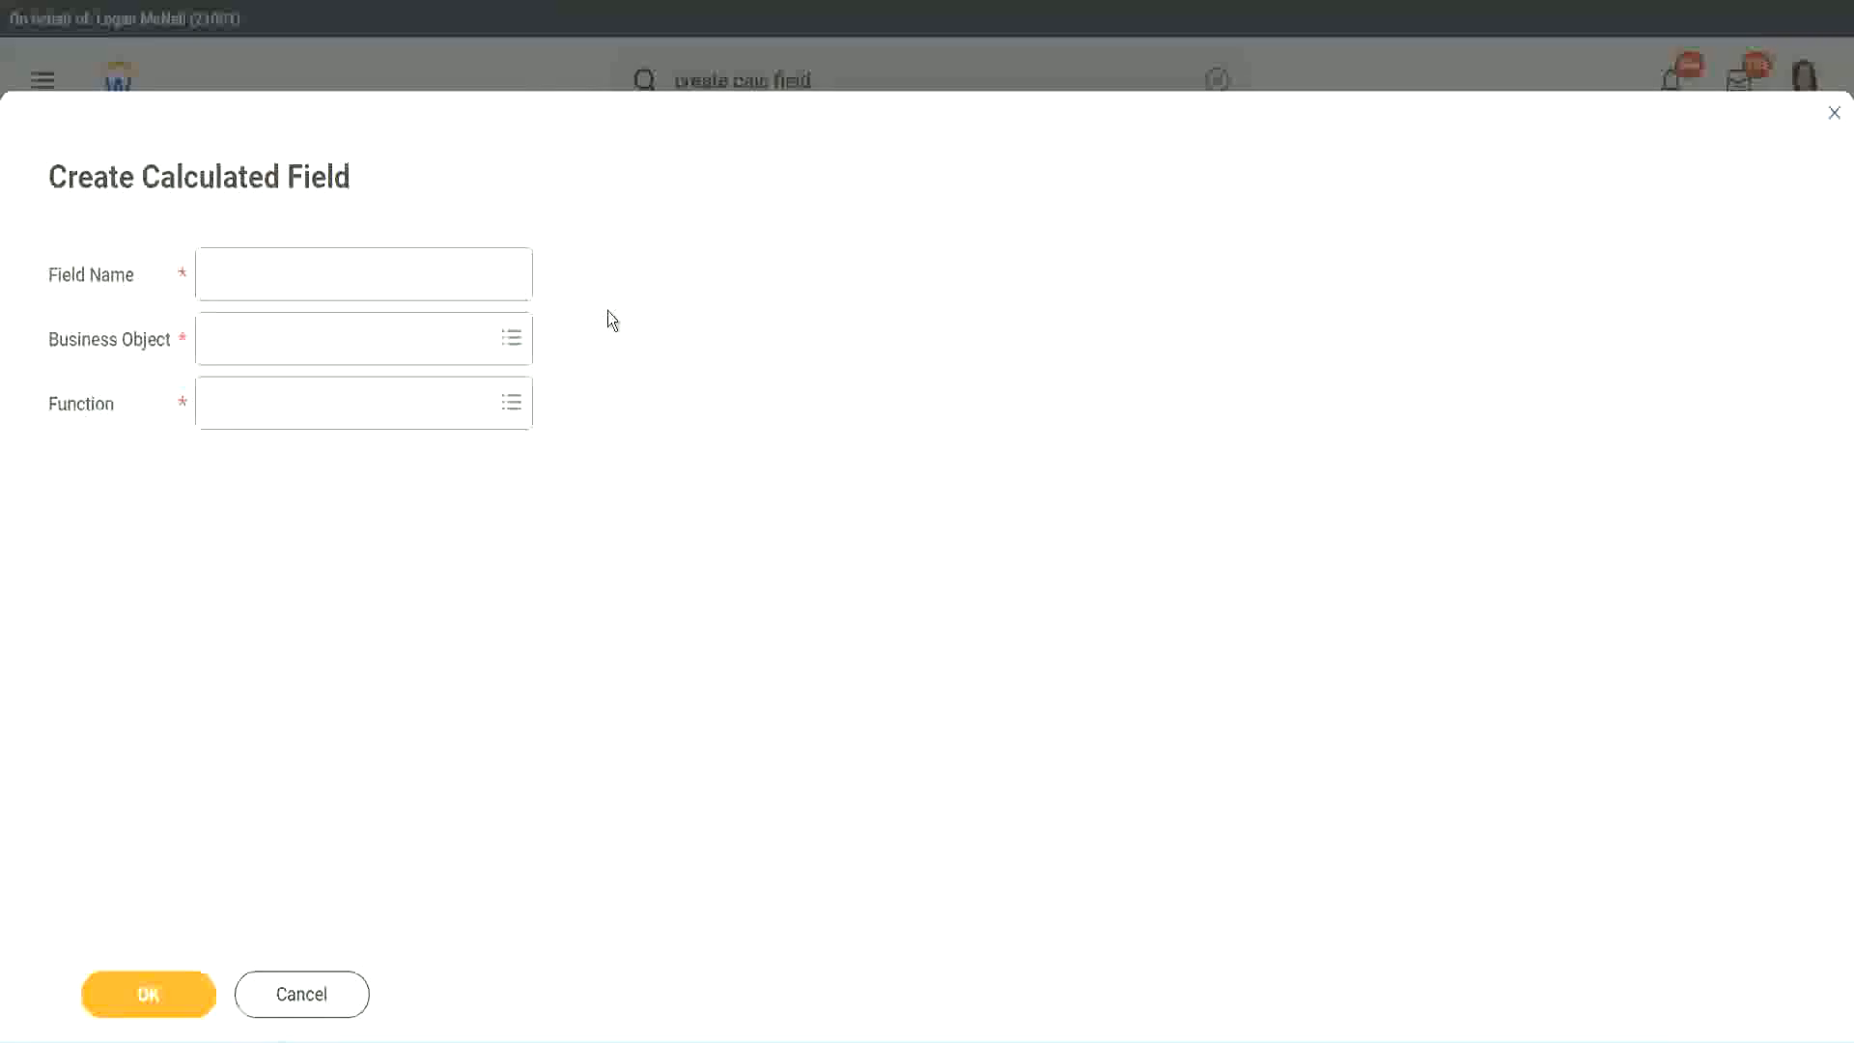
left_click(228, 276)
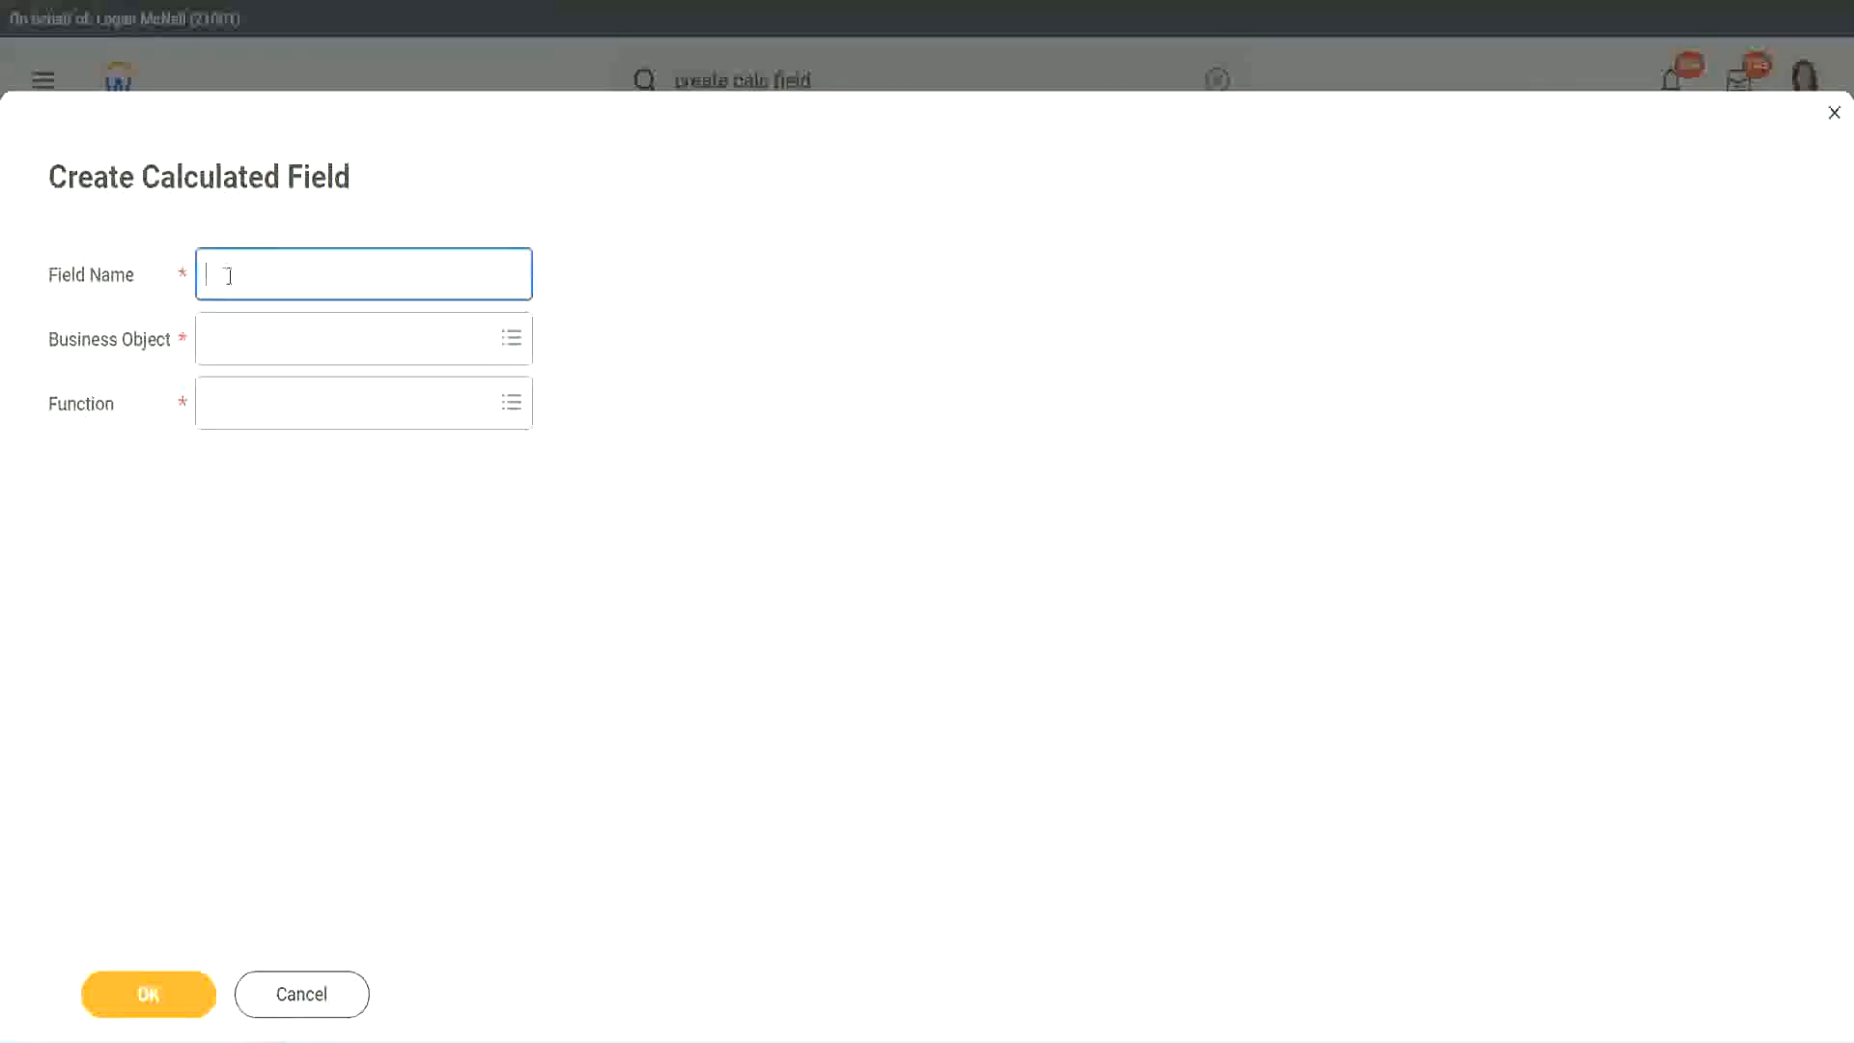
type("CFTC Amateur")
left_click(231, 273)
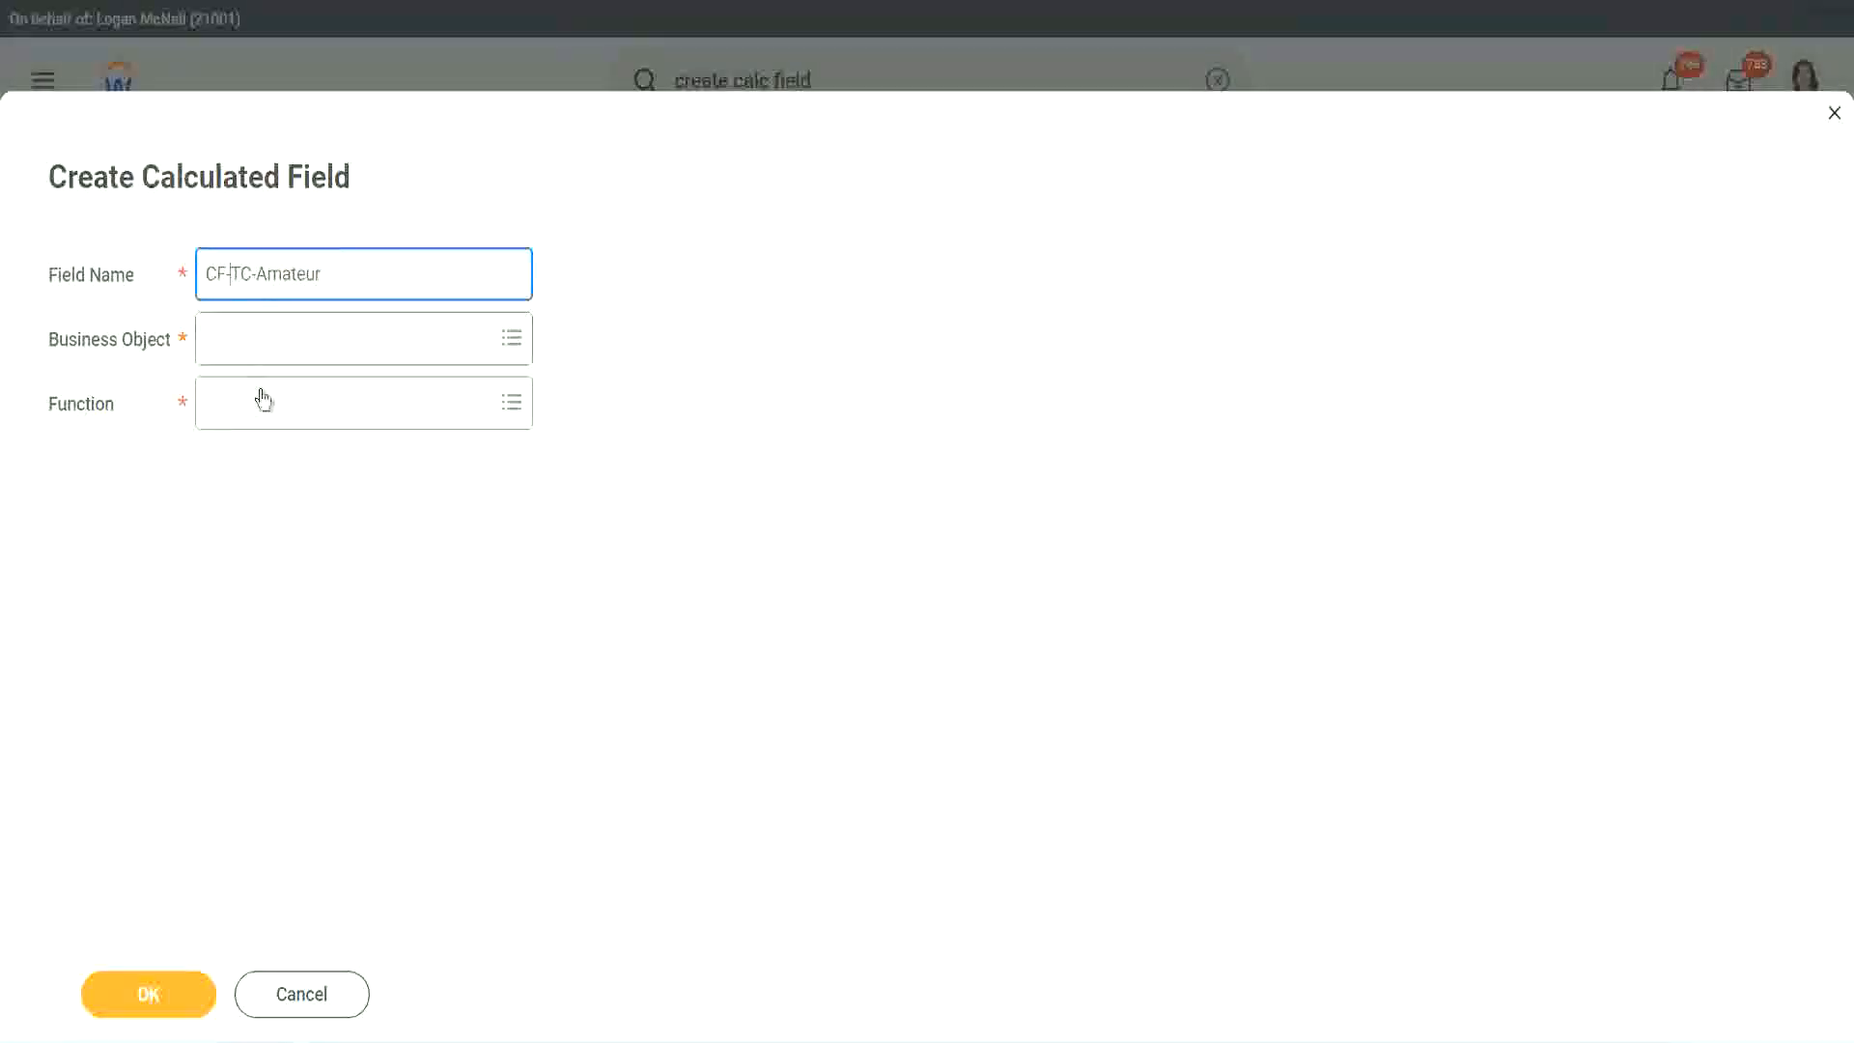
type("WW-")
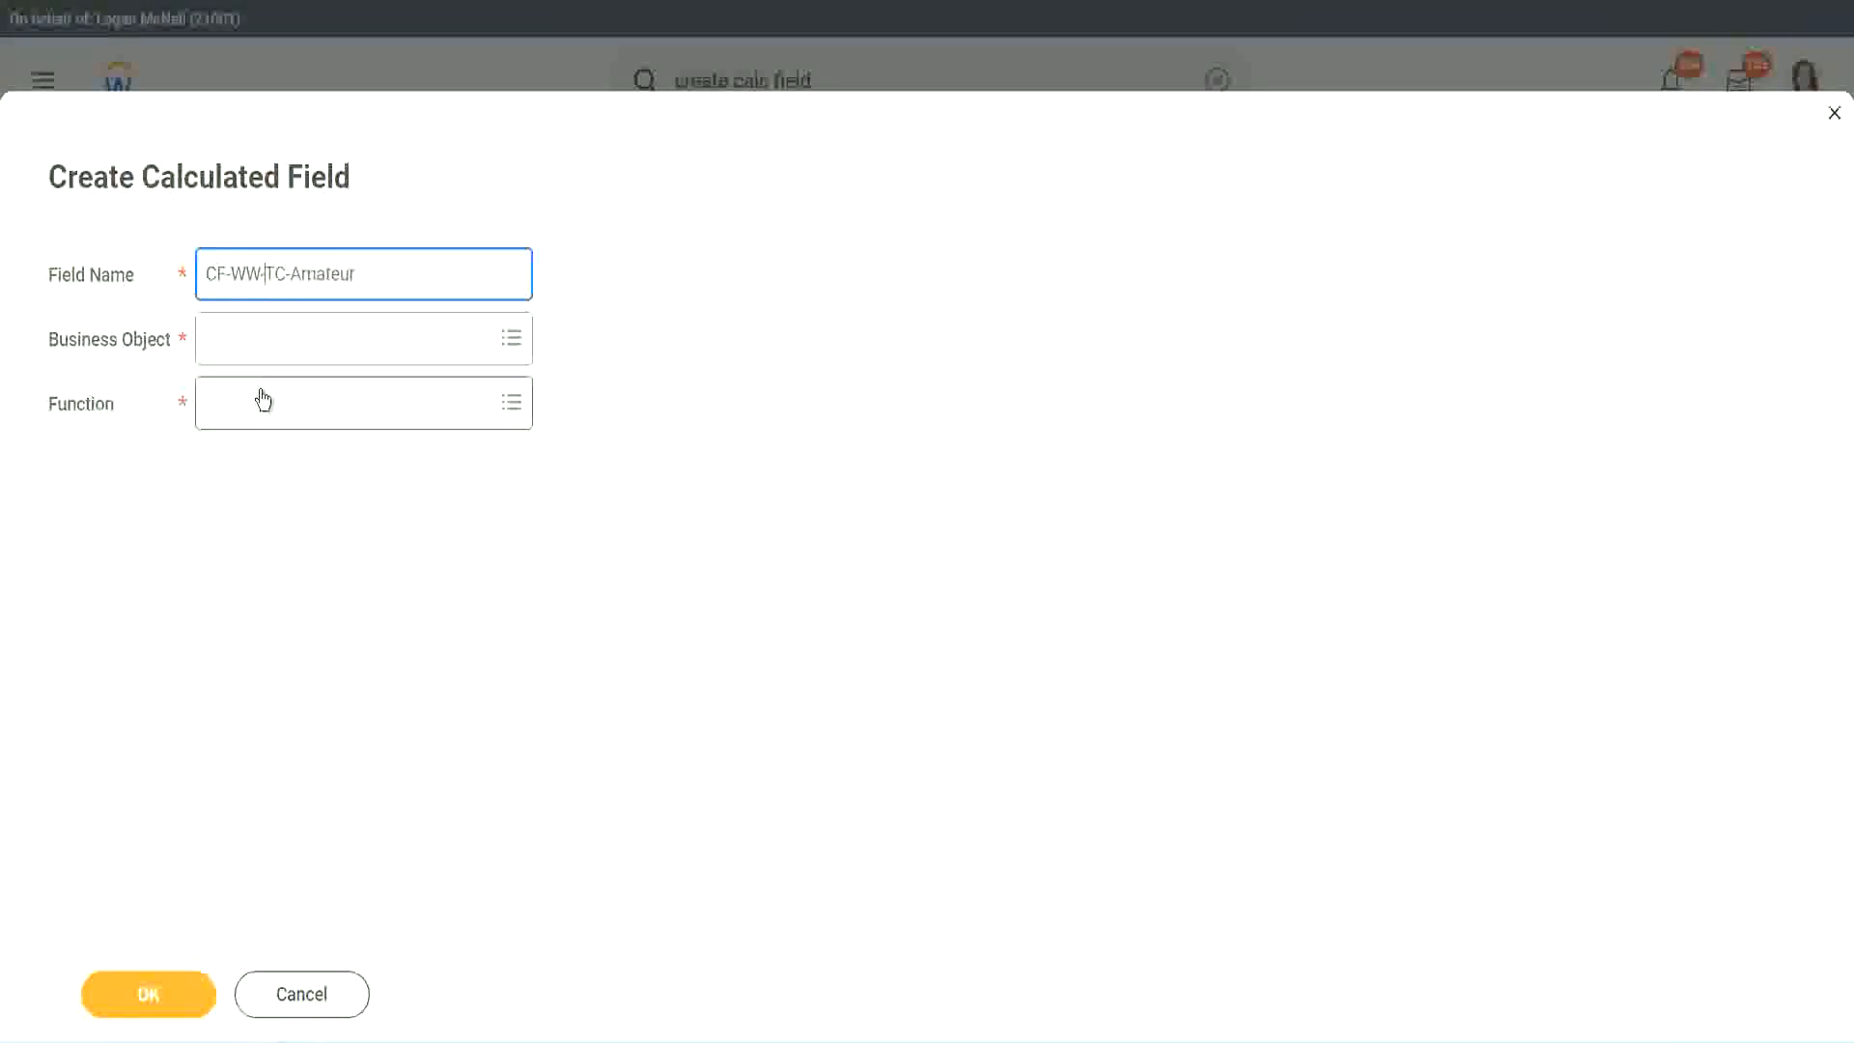
left_click(261, 340)
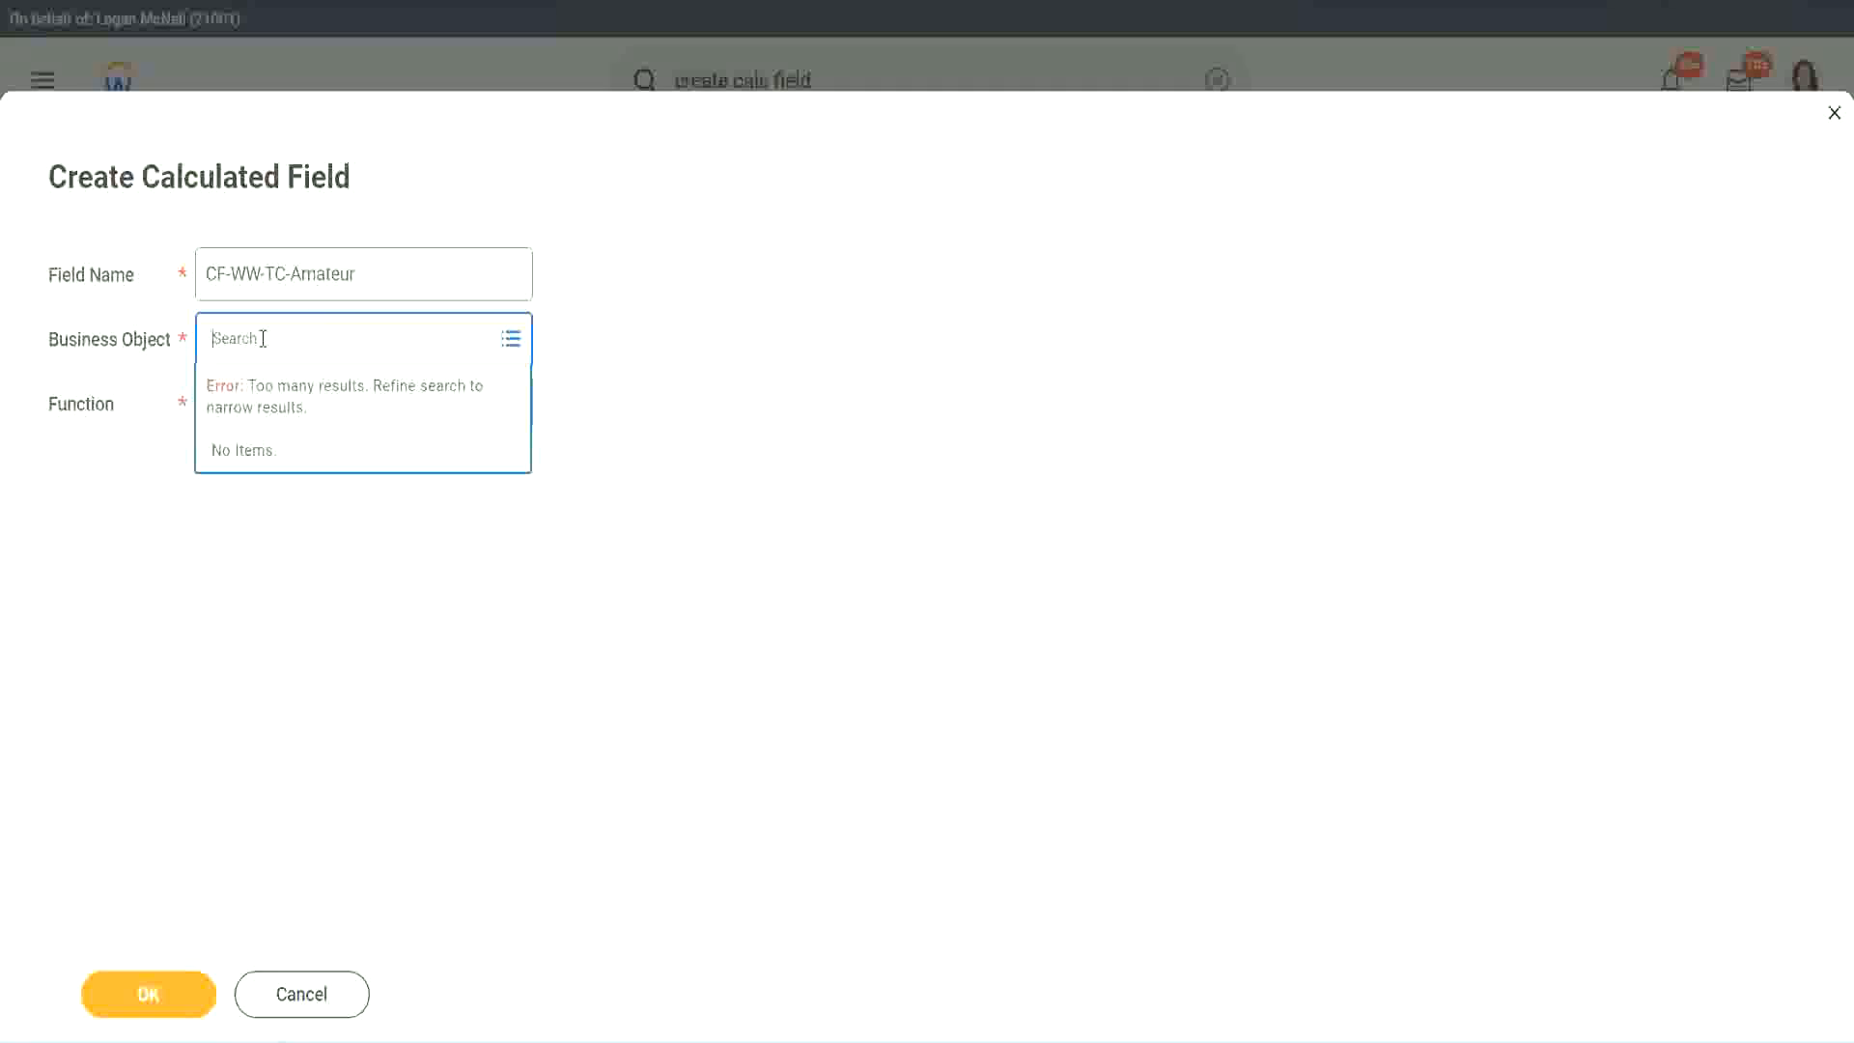
type("worker")
key("BackSpace")
key("BackSpace")
key("BackSpace")
key("BackSpace")
key("BackSpace")
key("BackSpace")
- Search for global and choose Global as the new calculated field's business object
type("global")
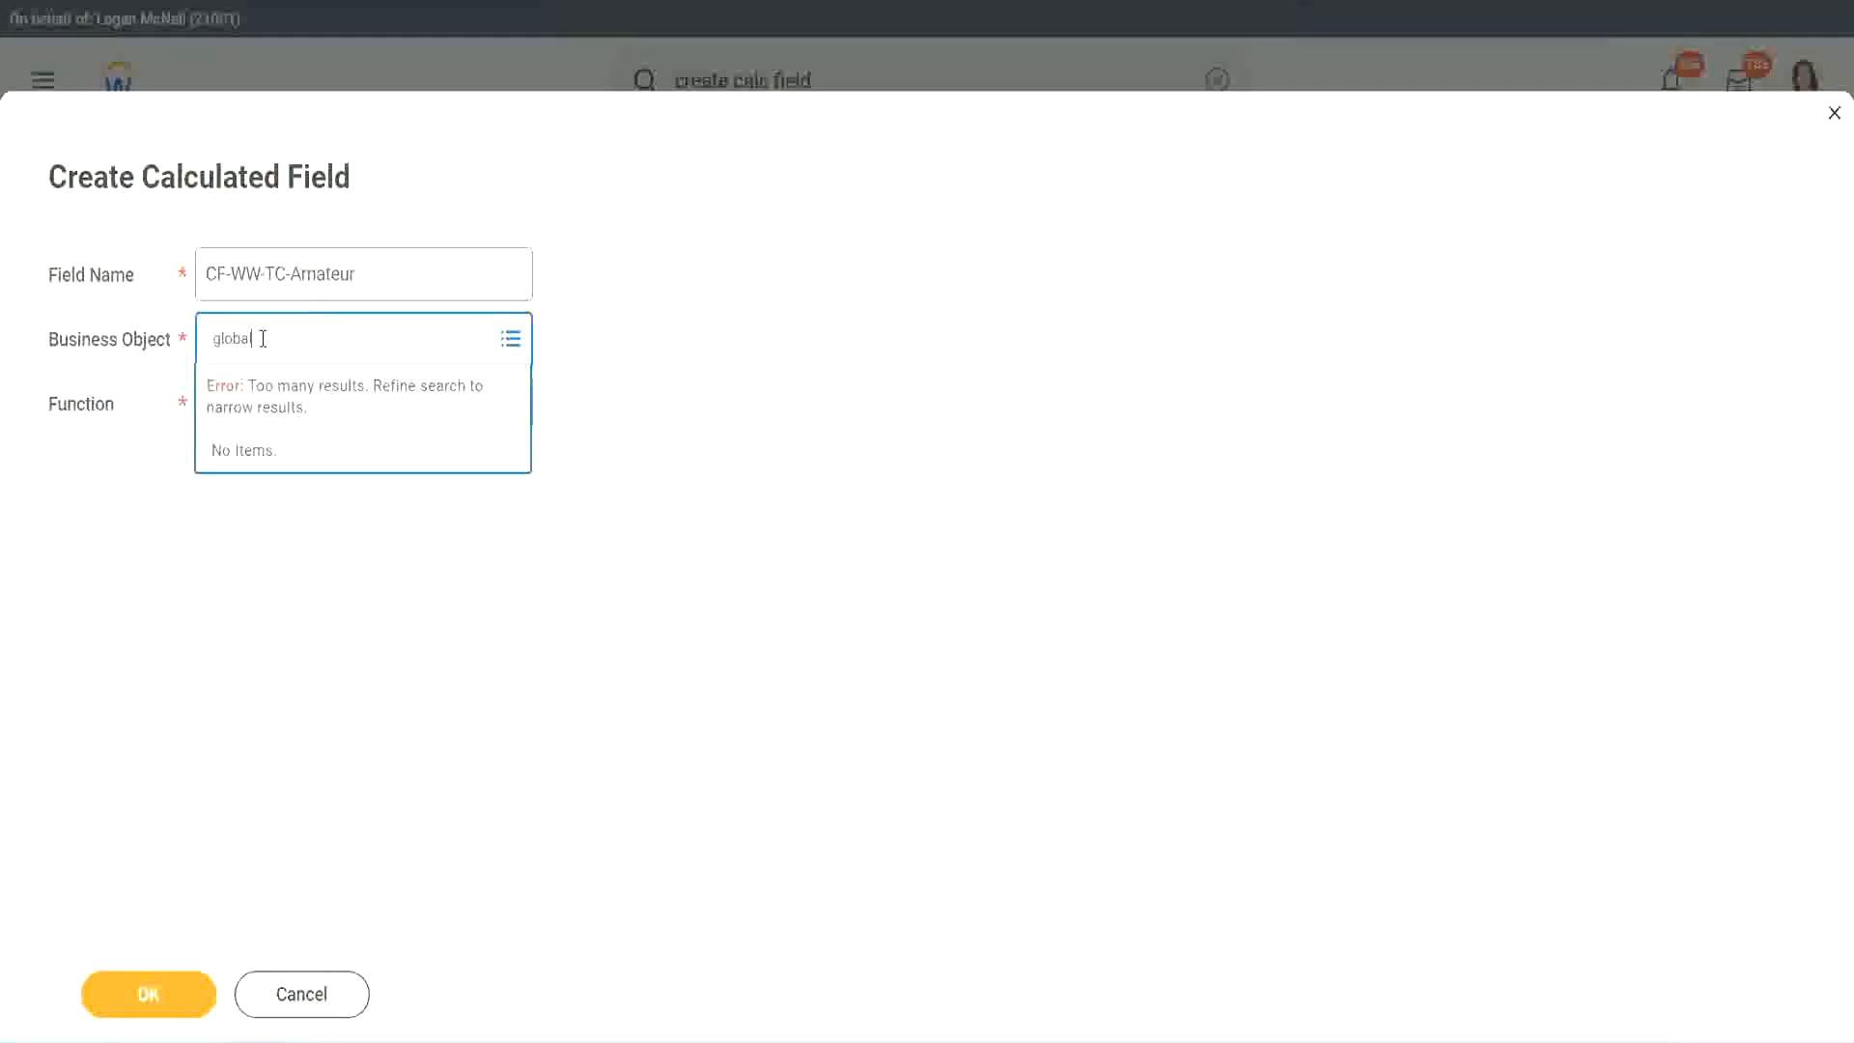
key("Return")
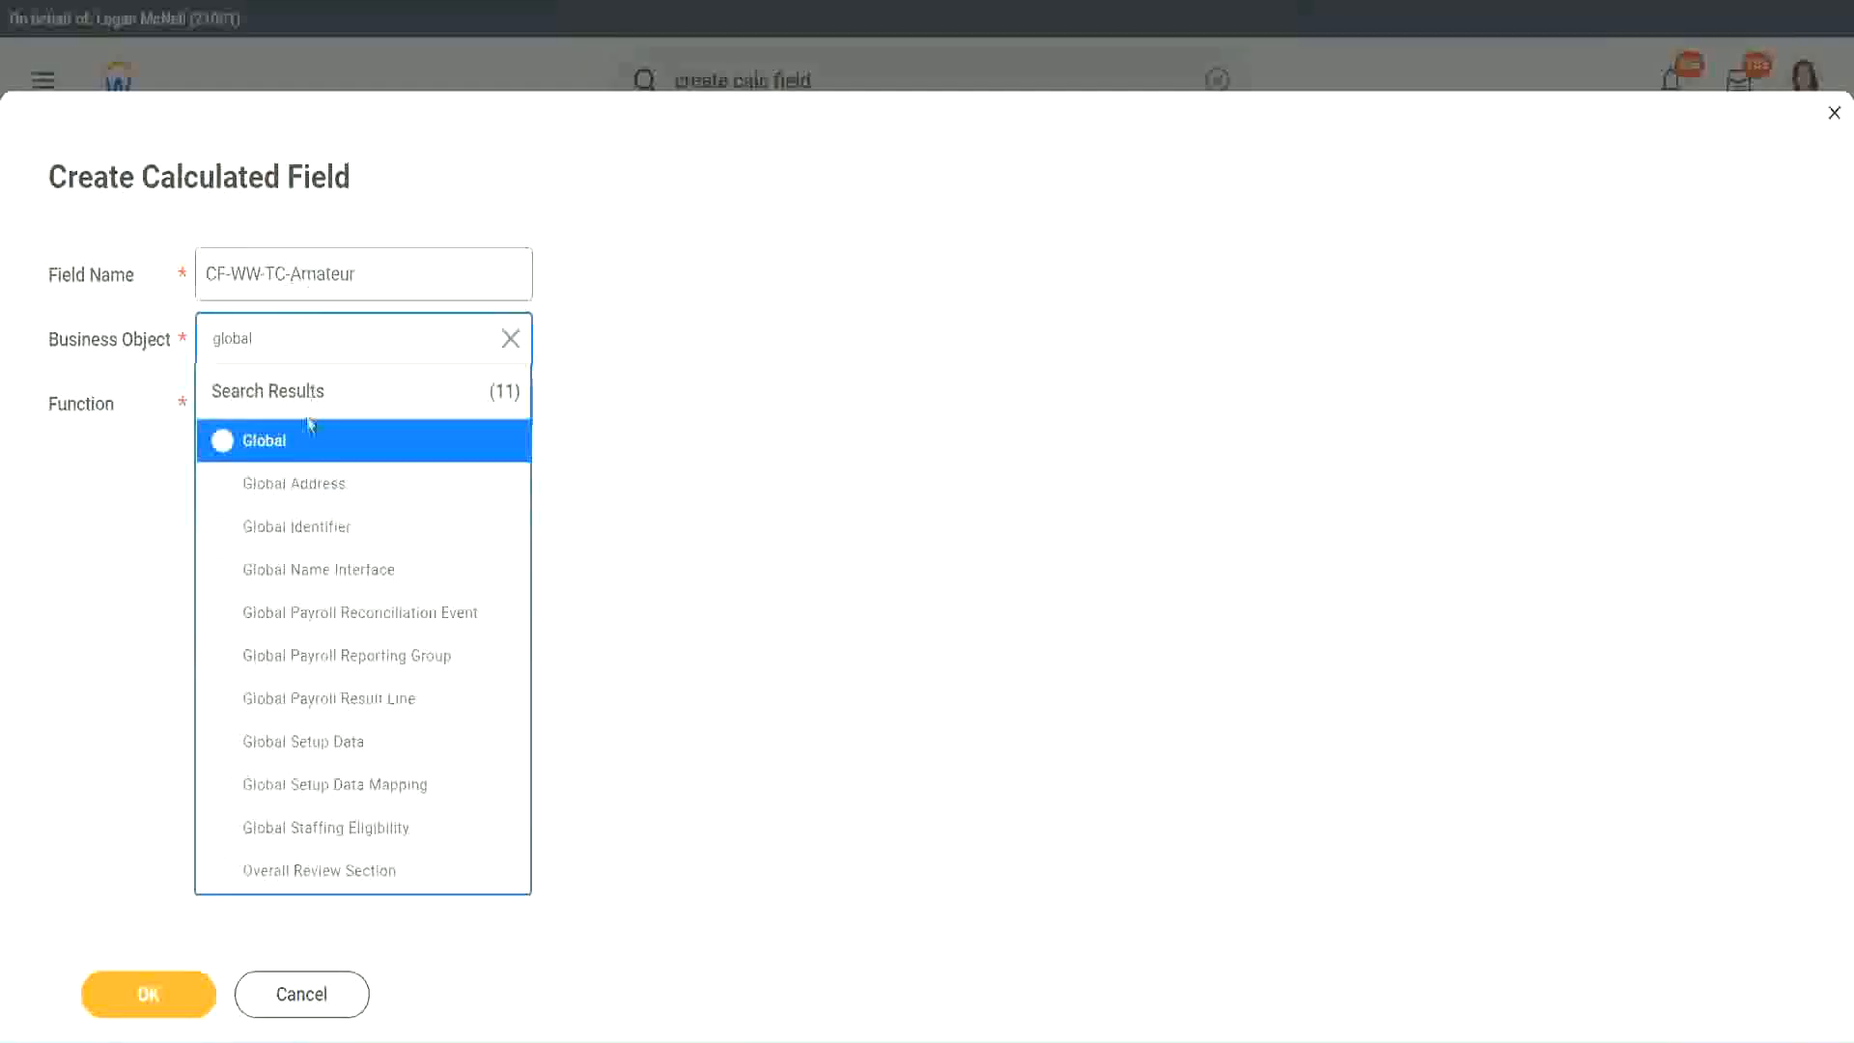
left_click(290, 452)
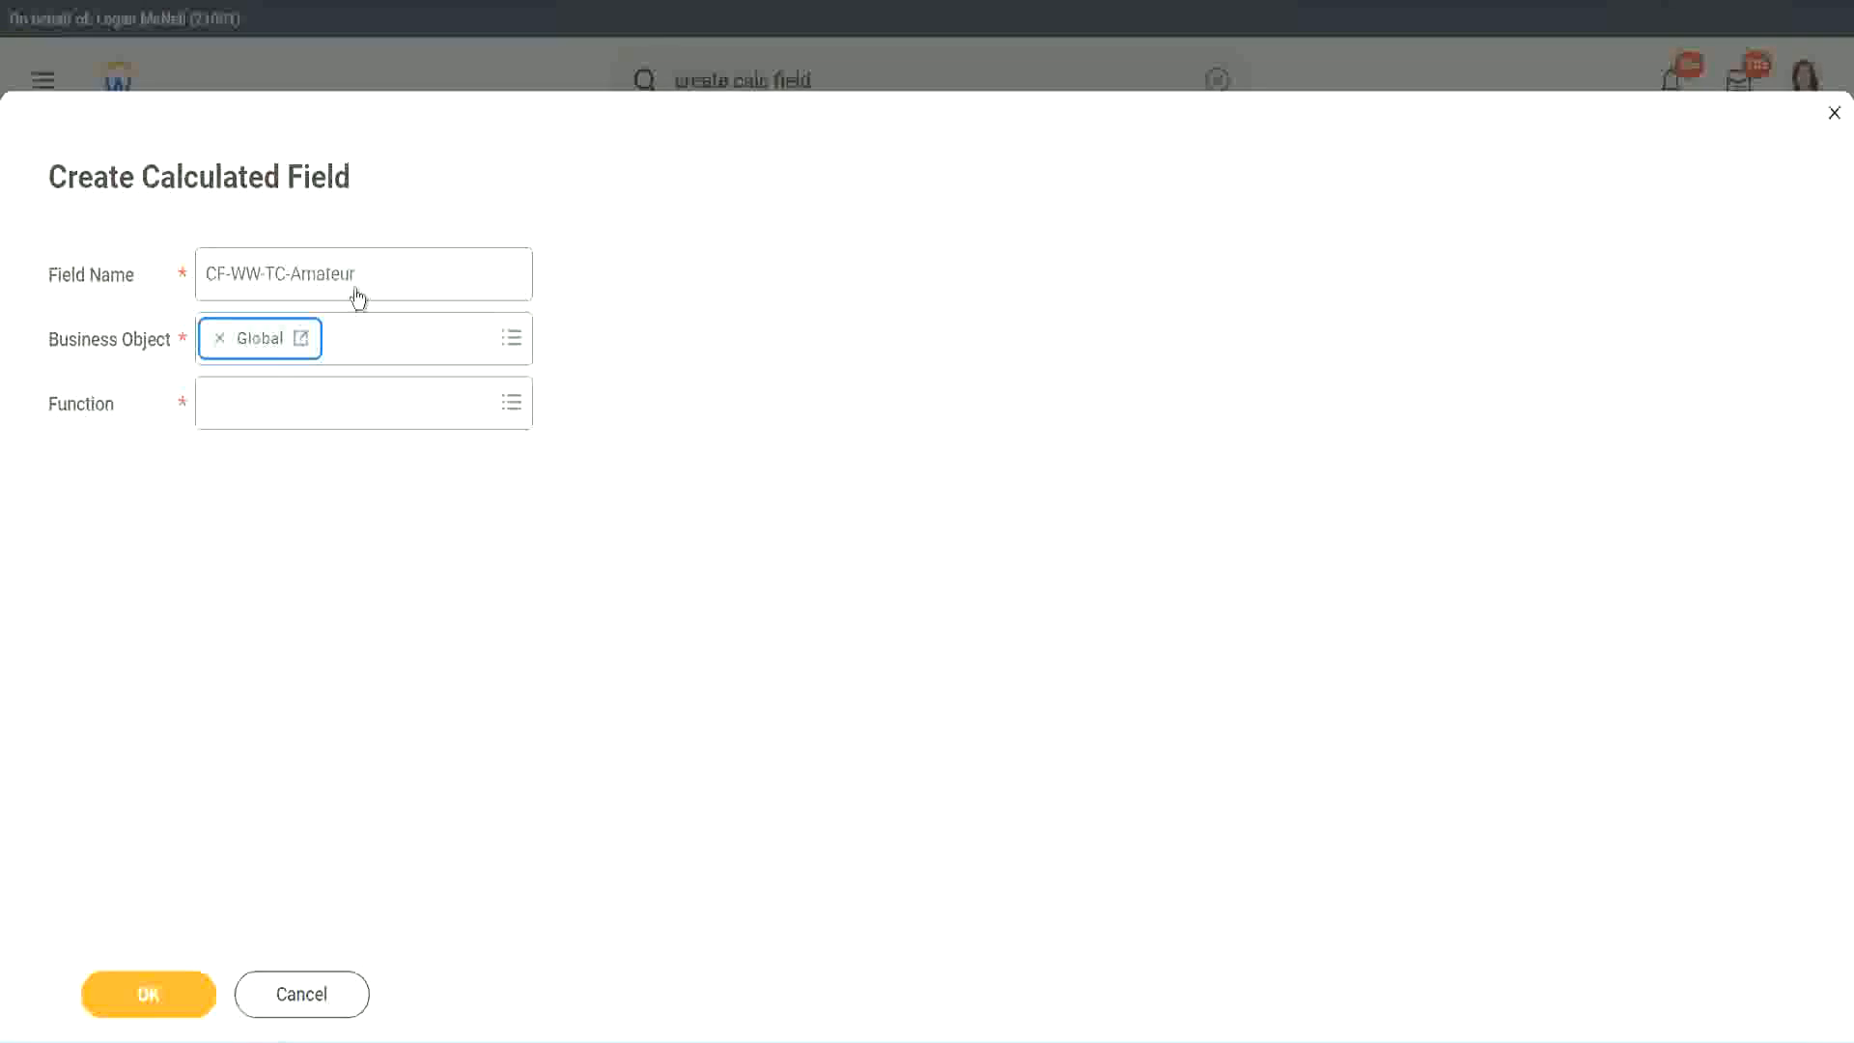
triple_click(479, 261)
left_click(315, 273)
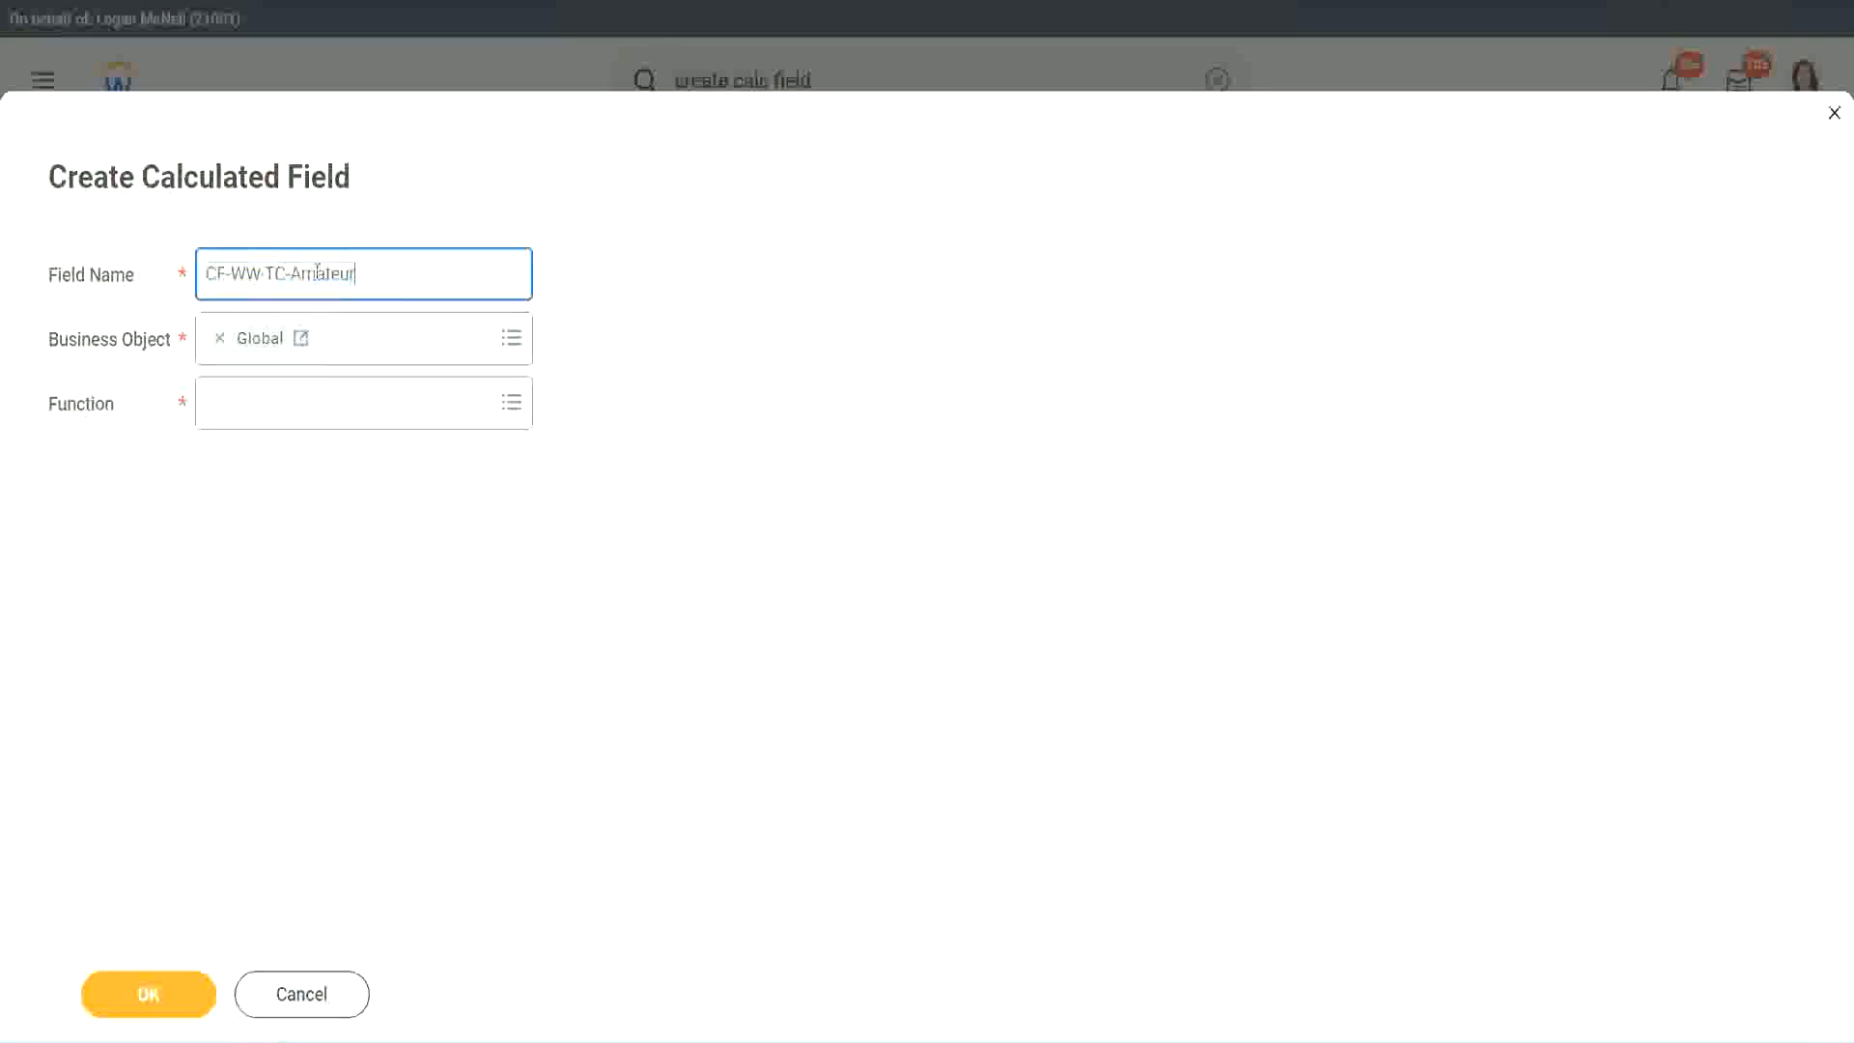
double_click(315, 272)
type("Amateur")
double_click(348, 277)
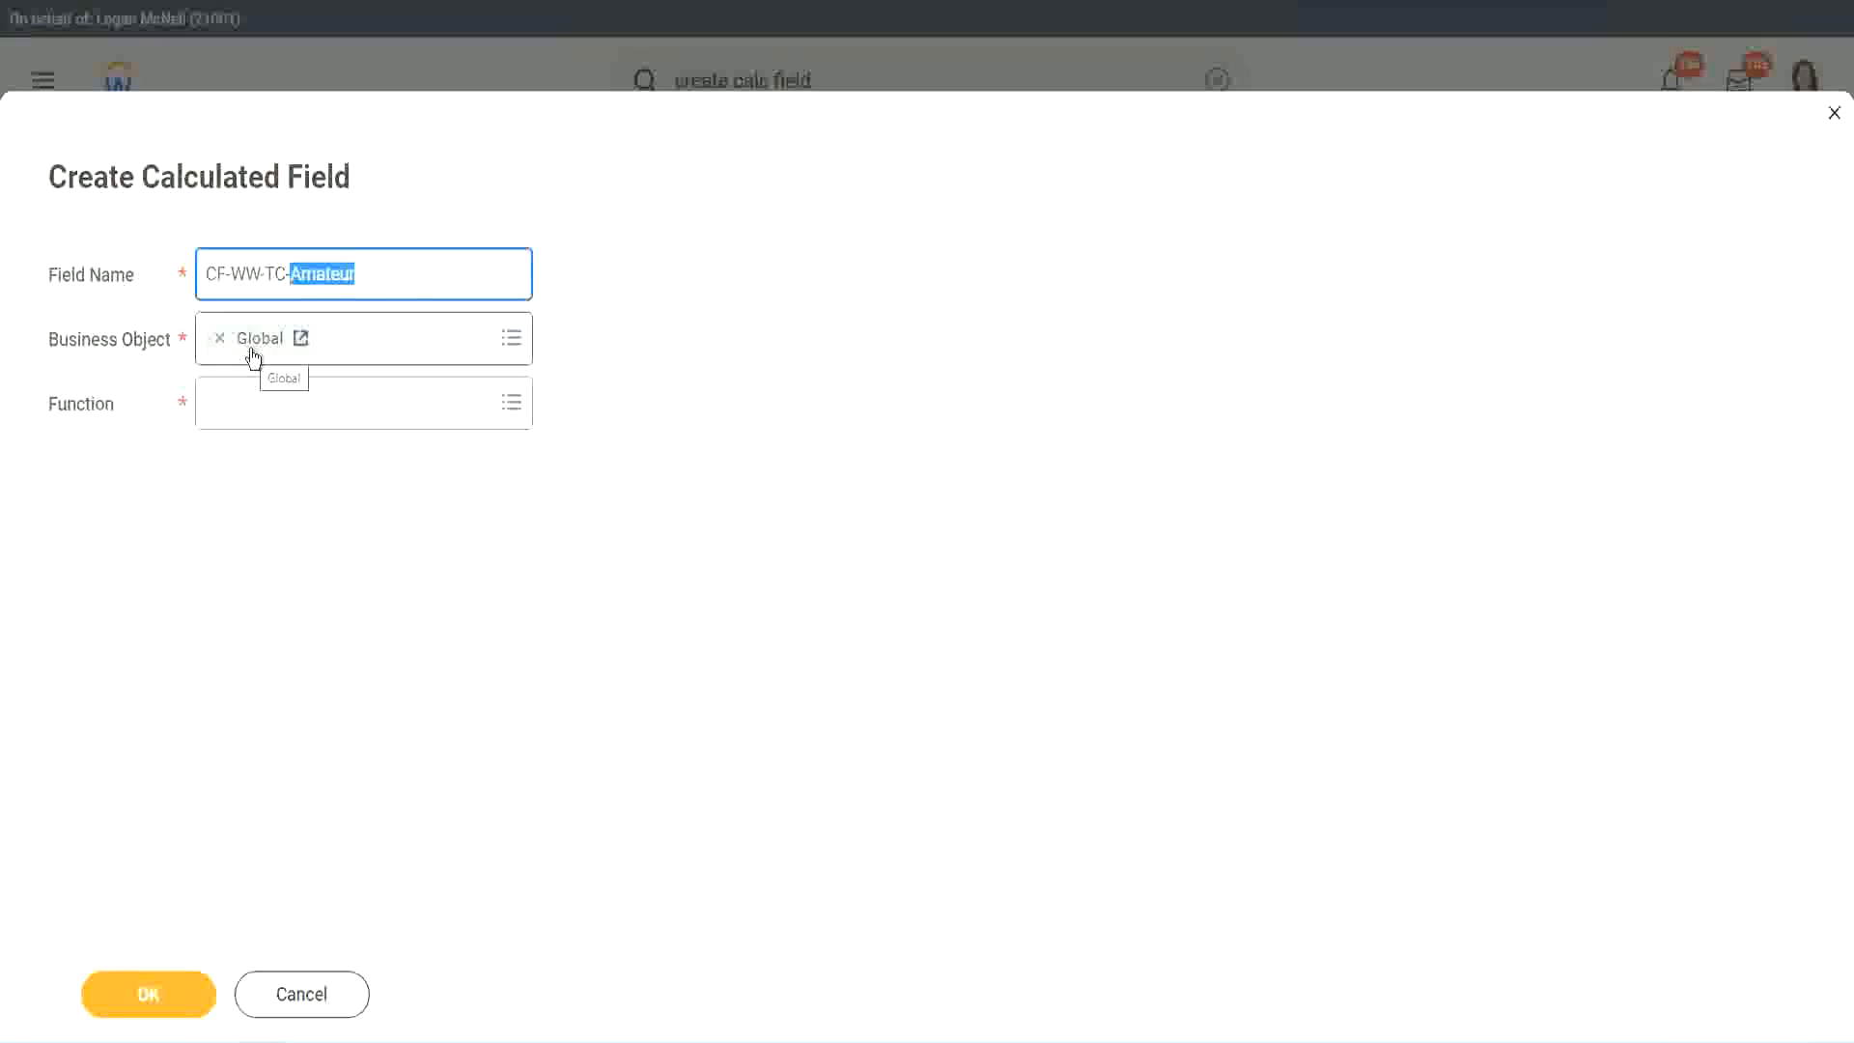
- Set the new calculated field's function to Text Constant and continue to its definition
left_click(255, 403)
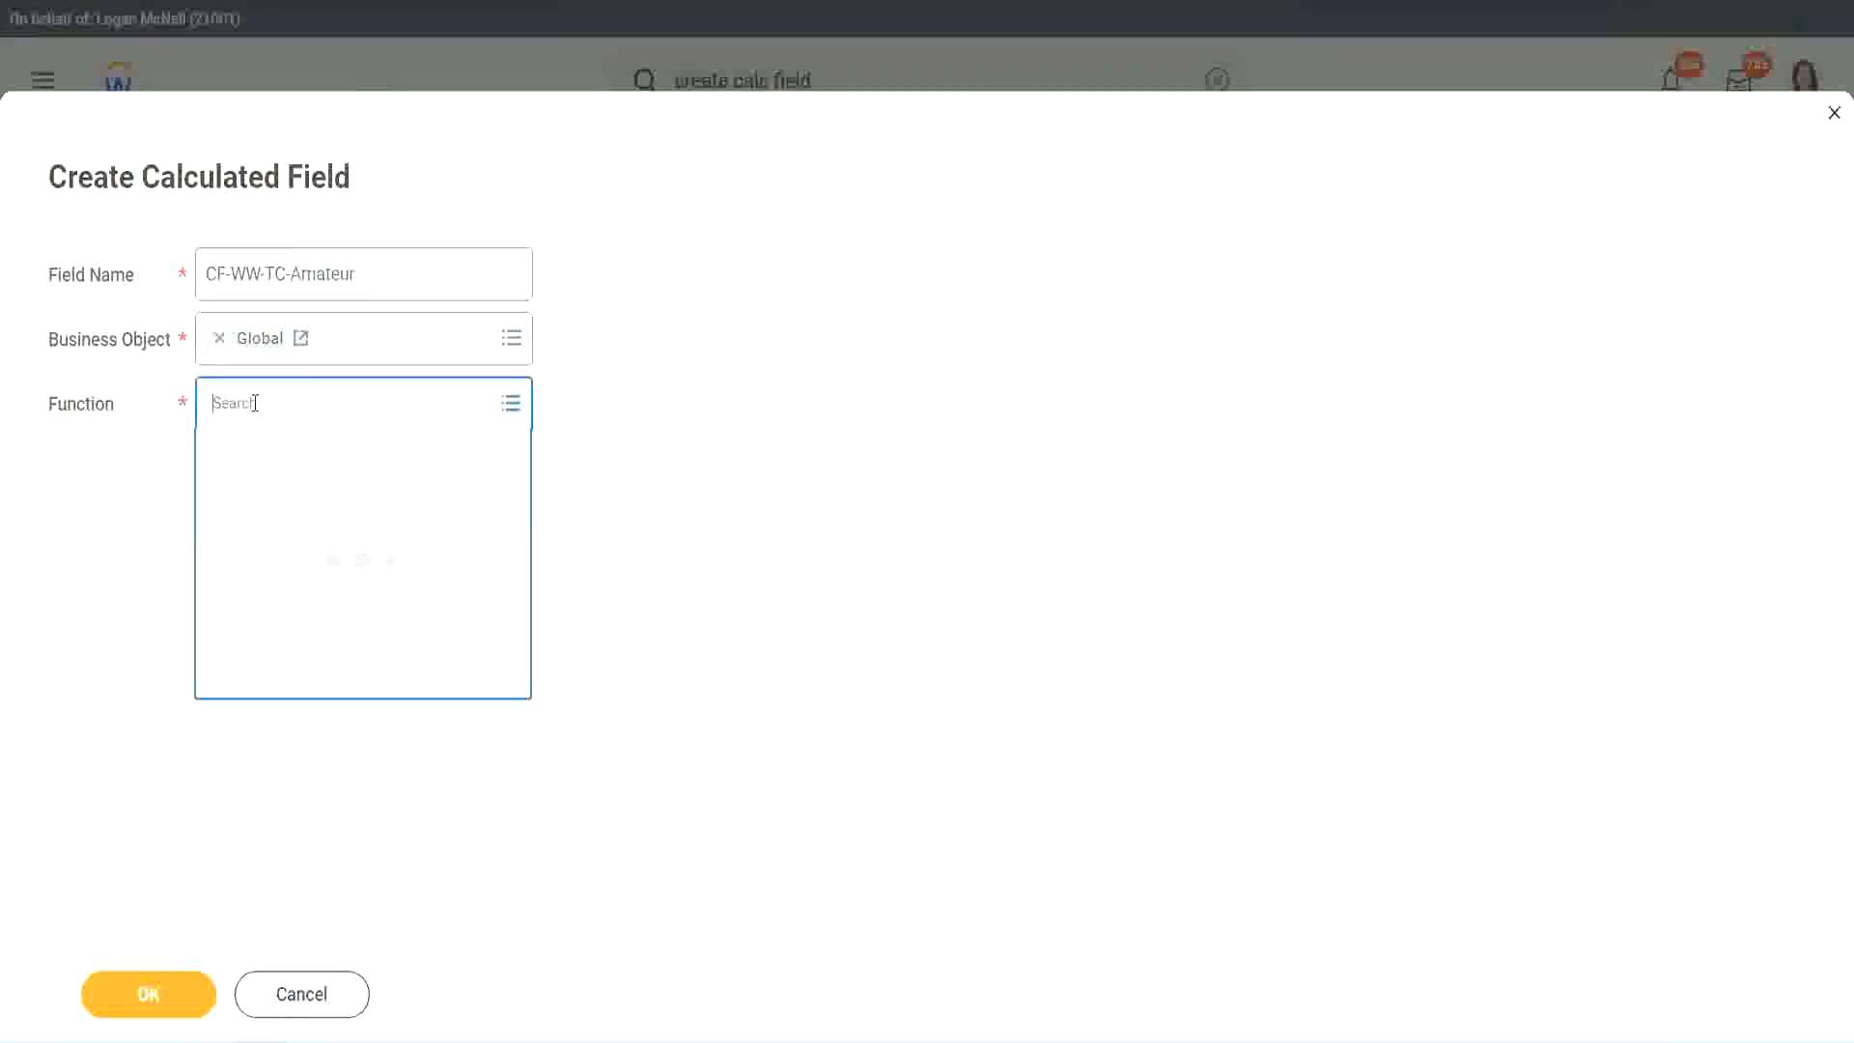
type("text const")
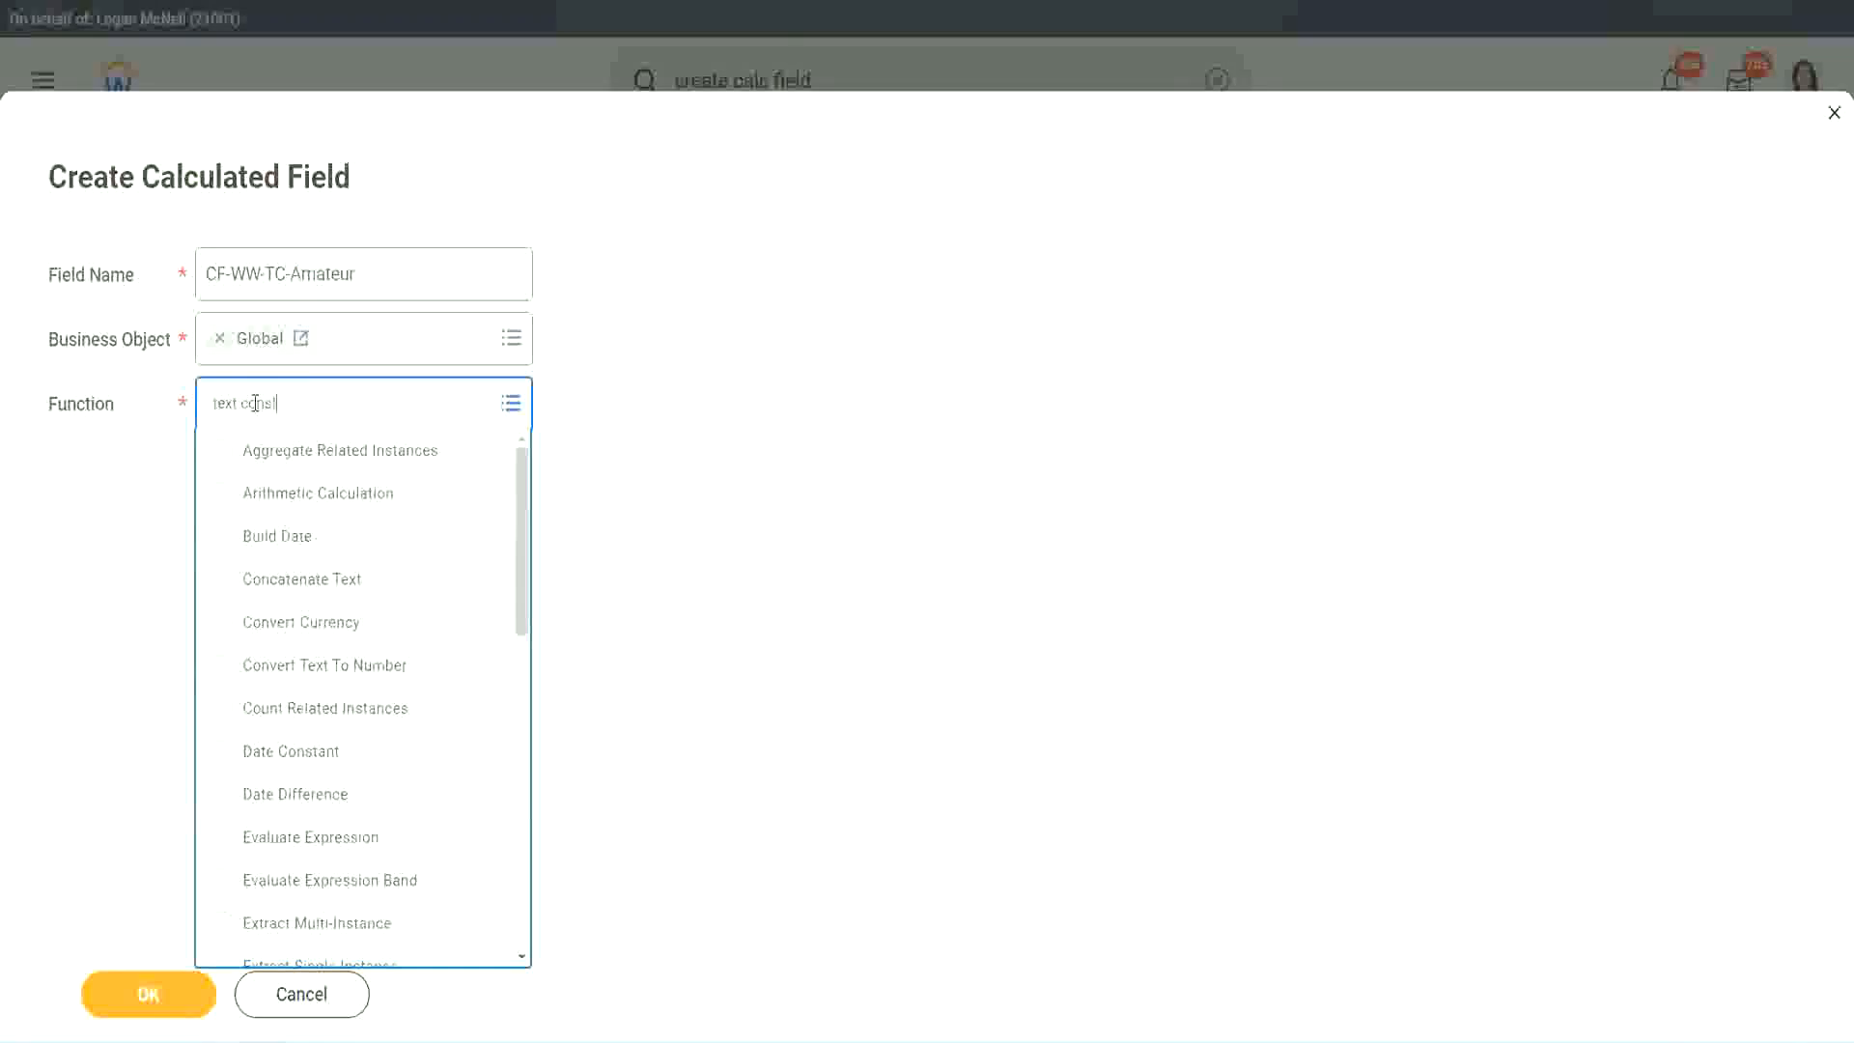
key("Return")
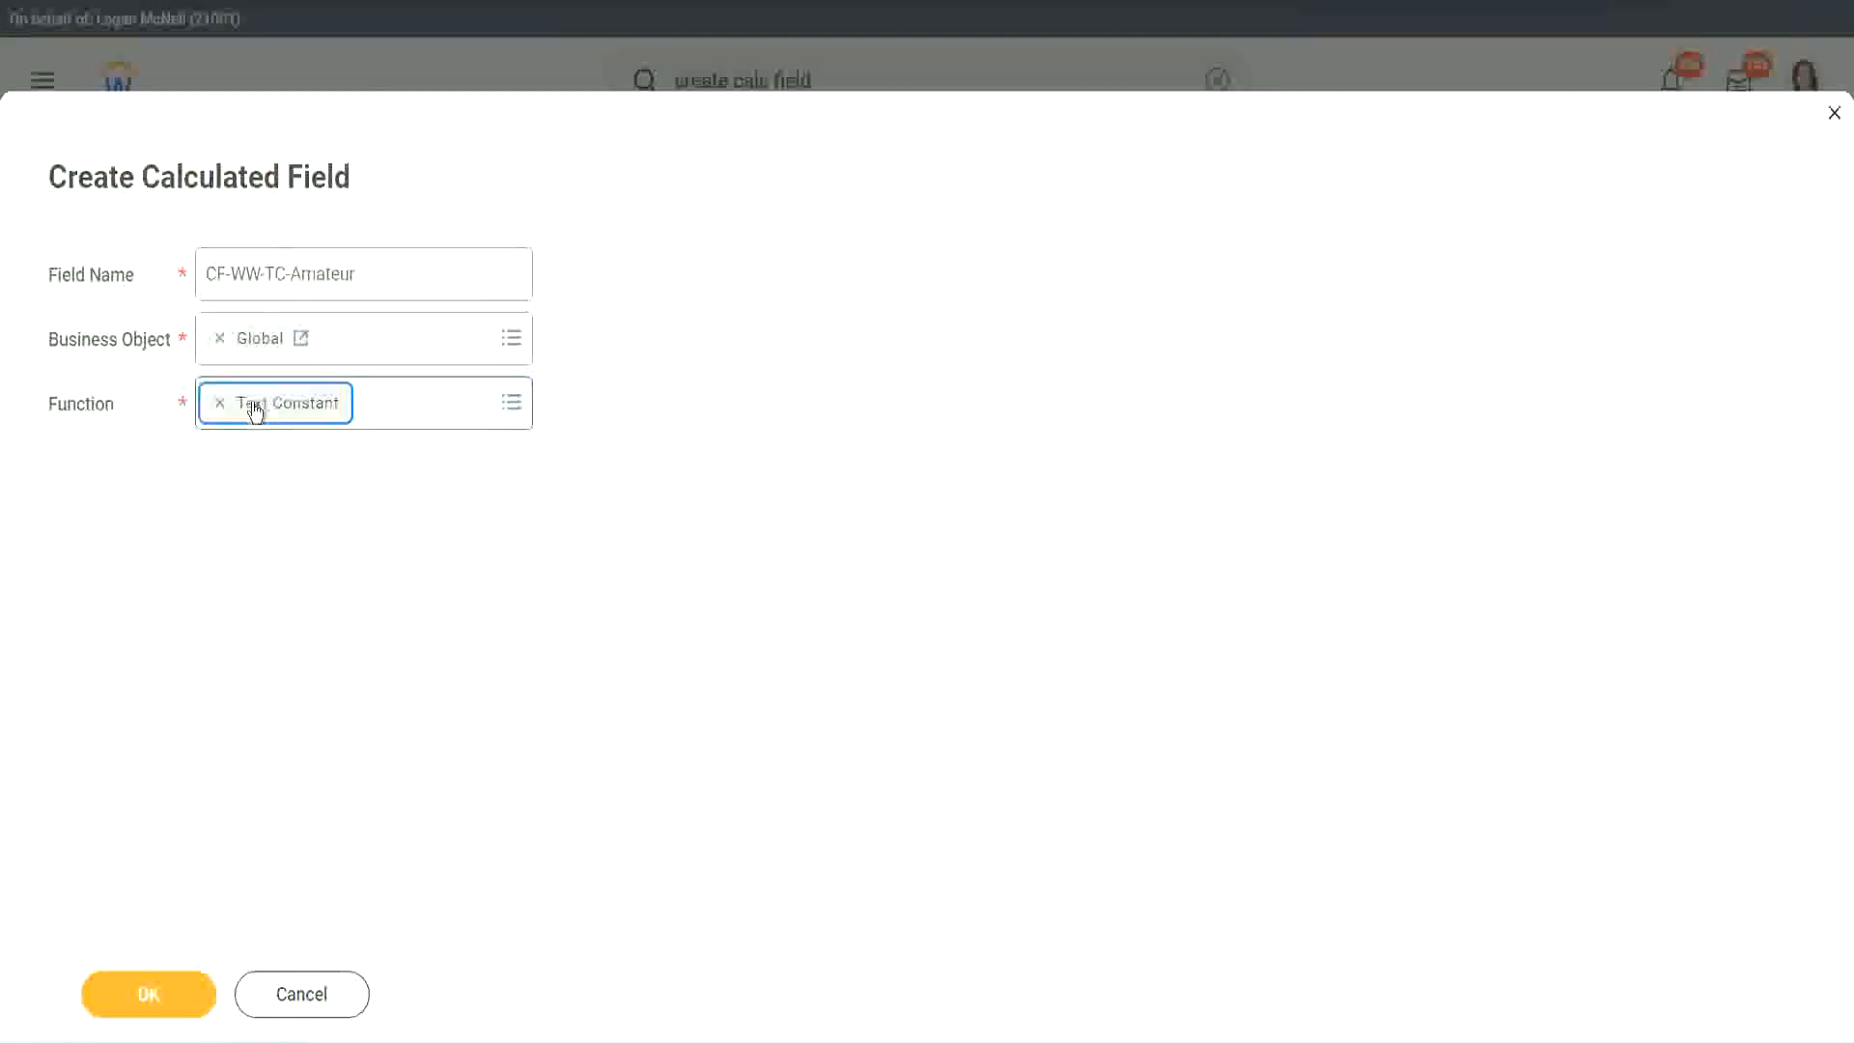
left_click(154, 1009)
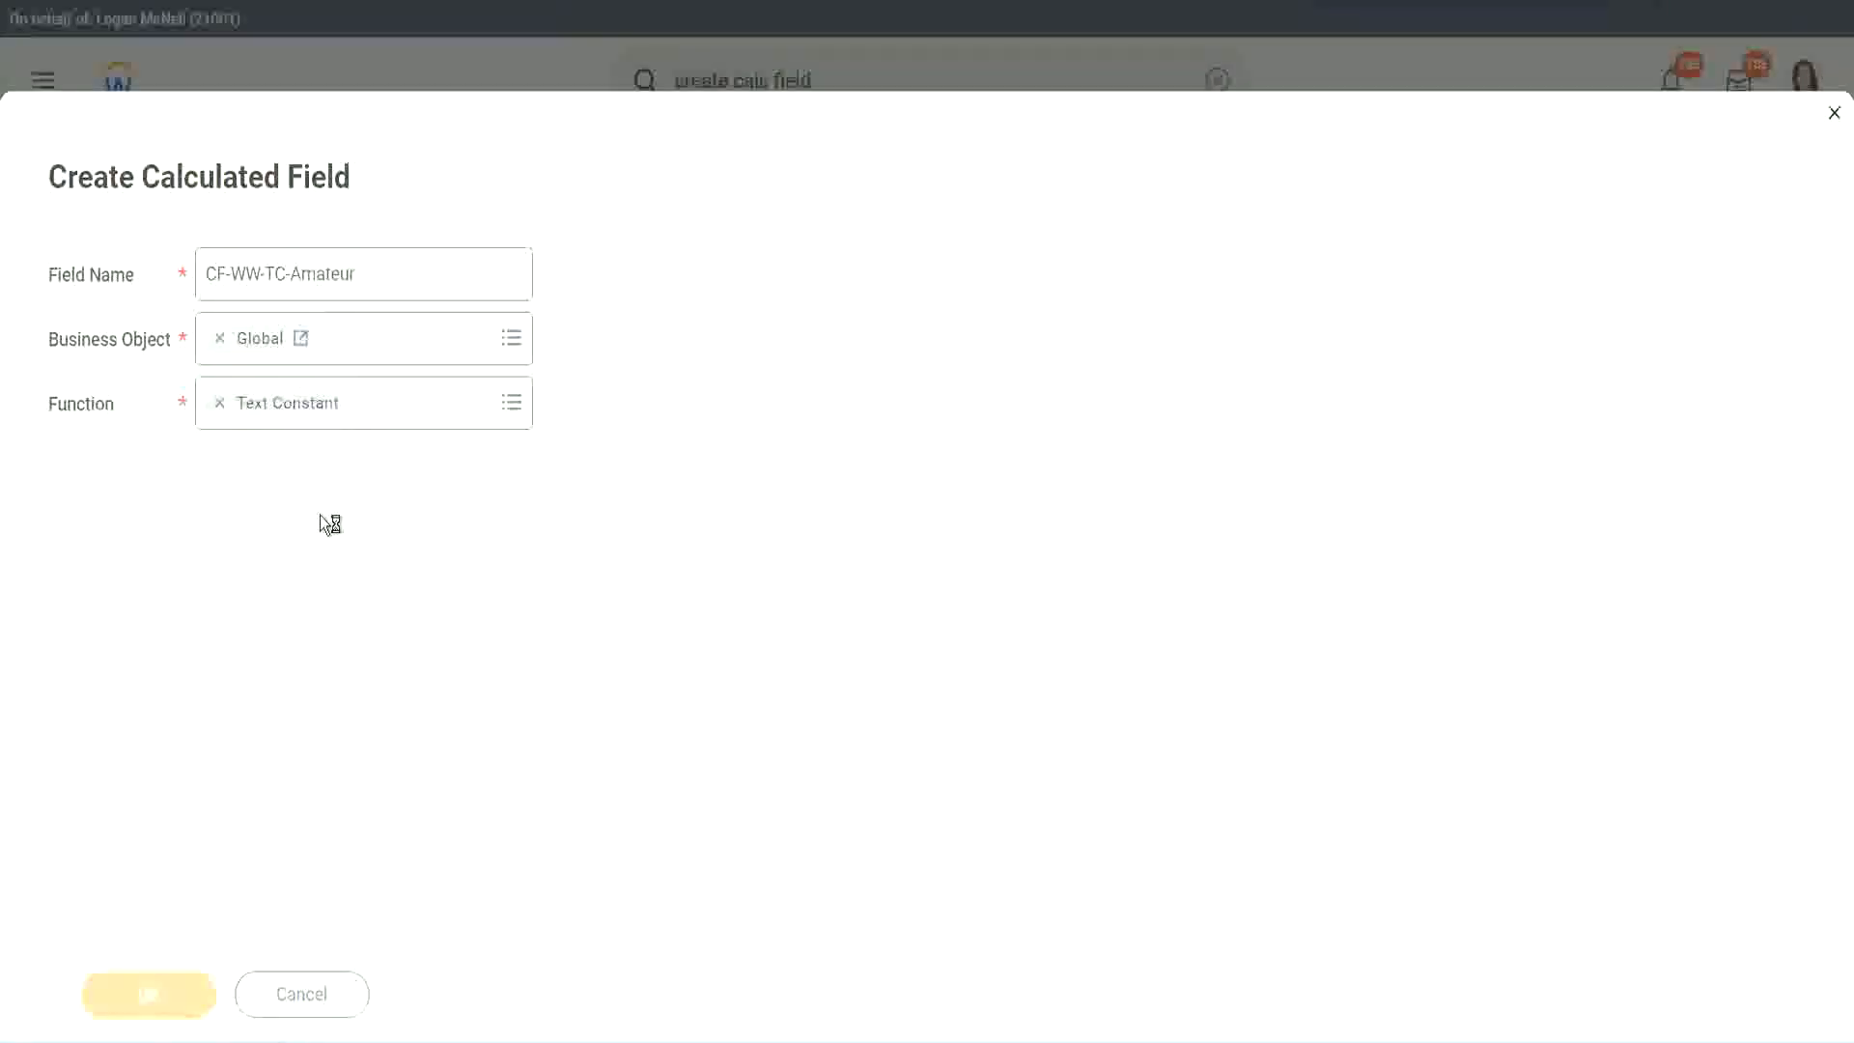
- Define the text constant as Amateur and save the calculated field as the first row's return value
left_click(309, 547)
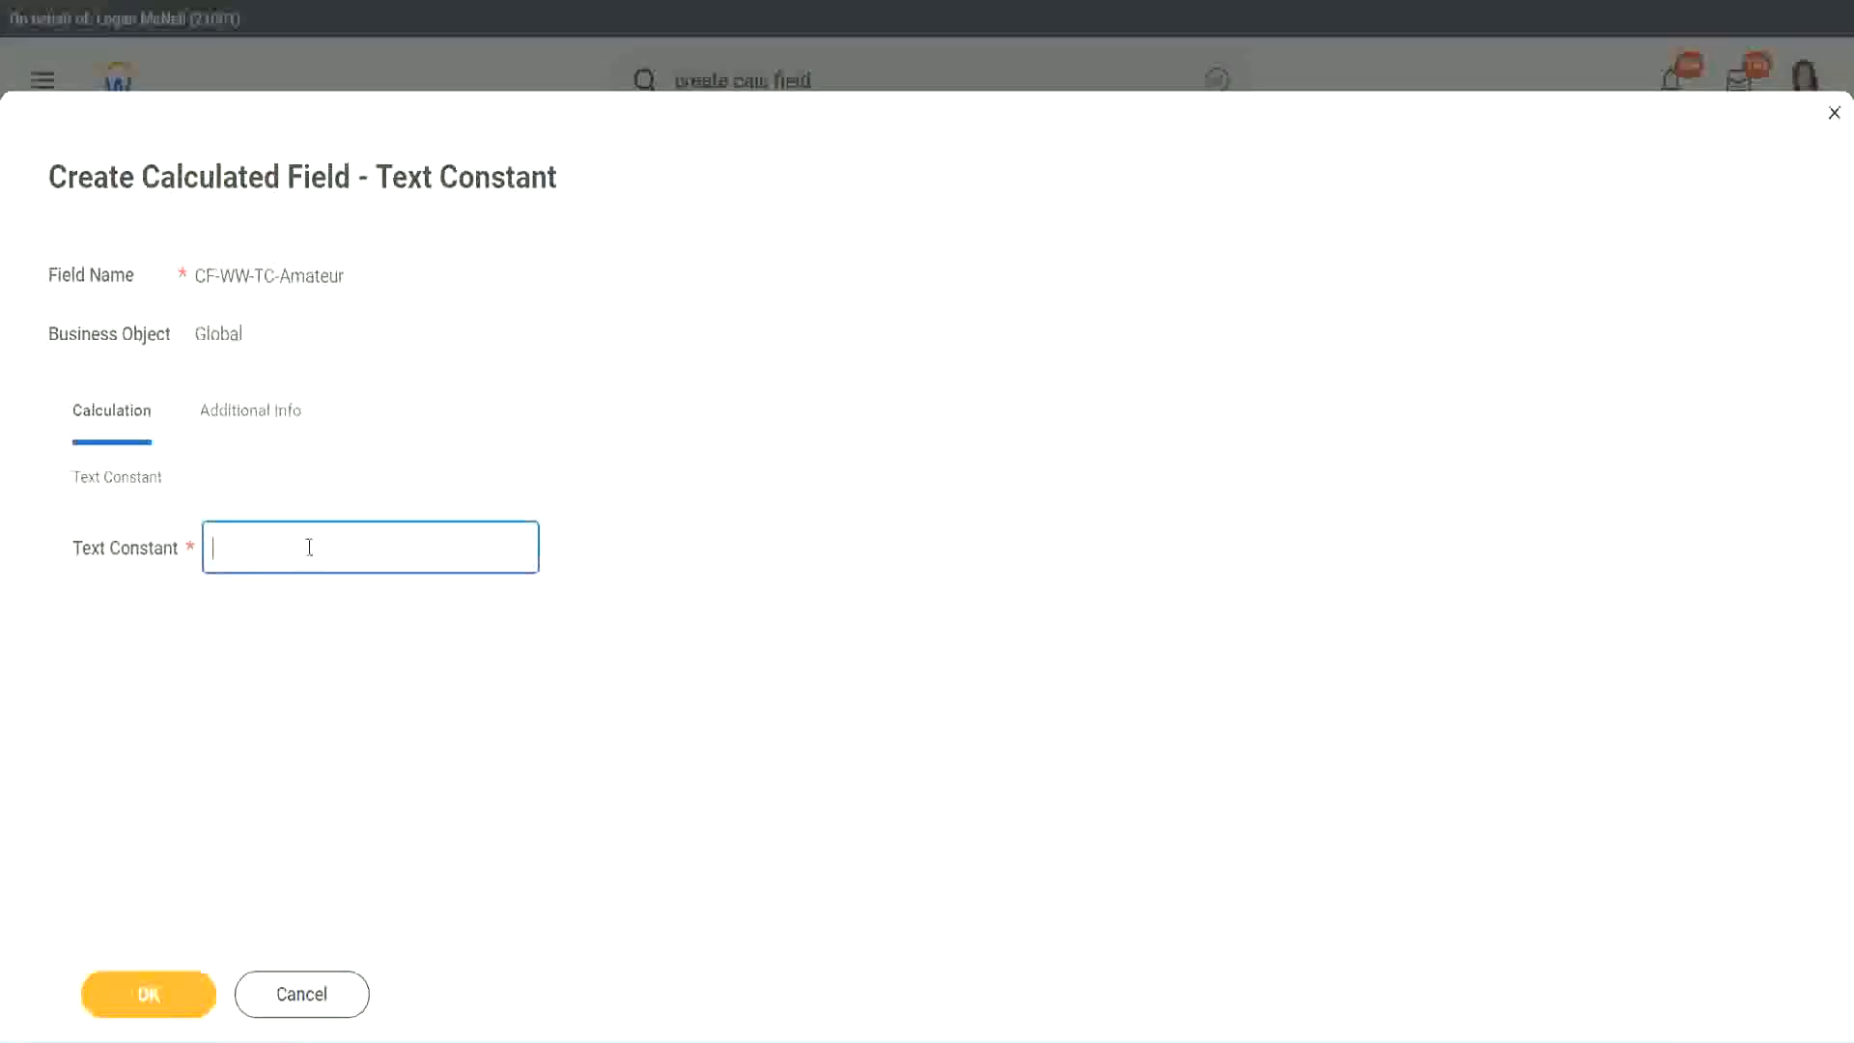
type("Amateur")
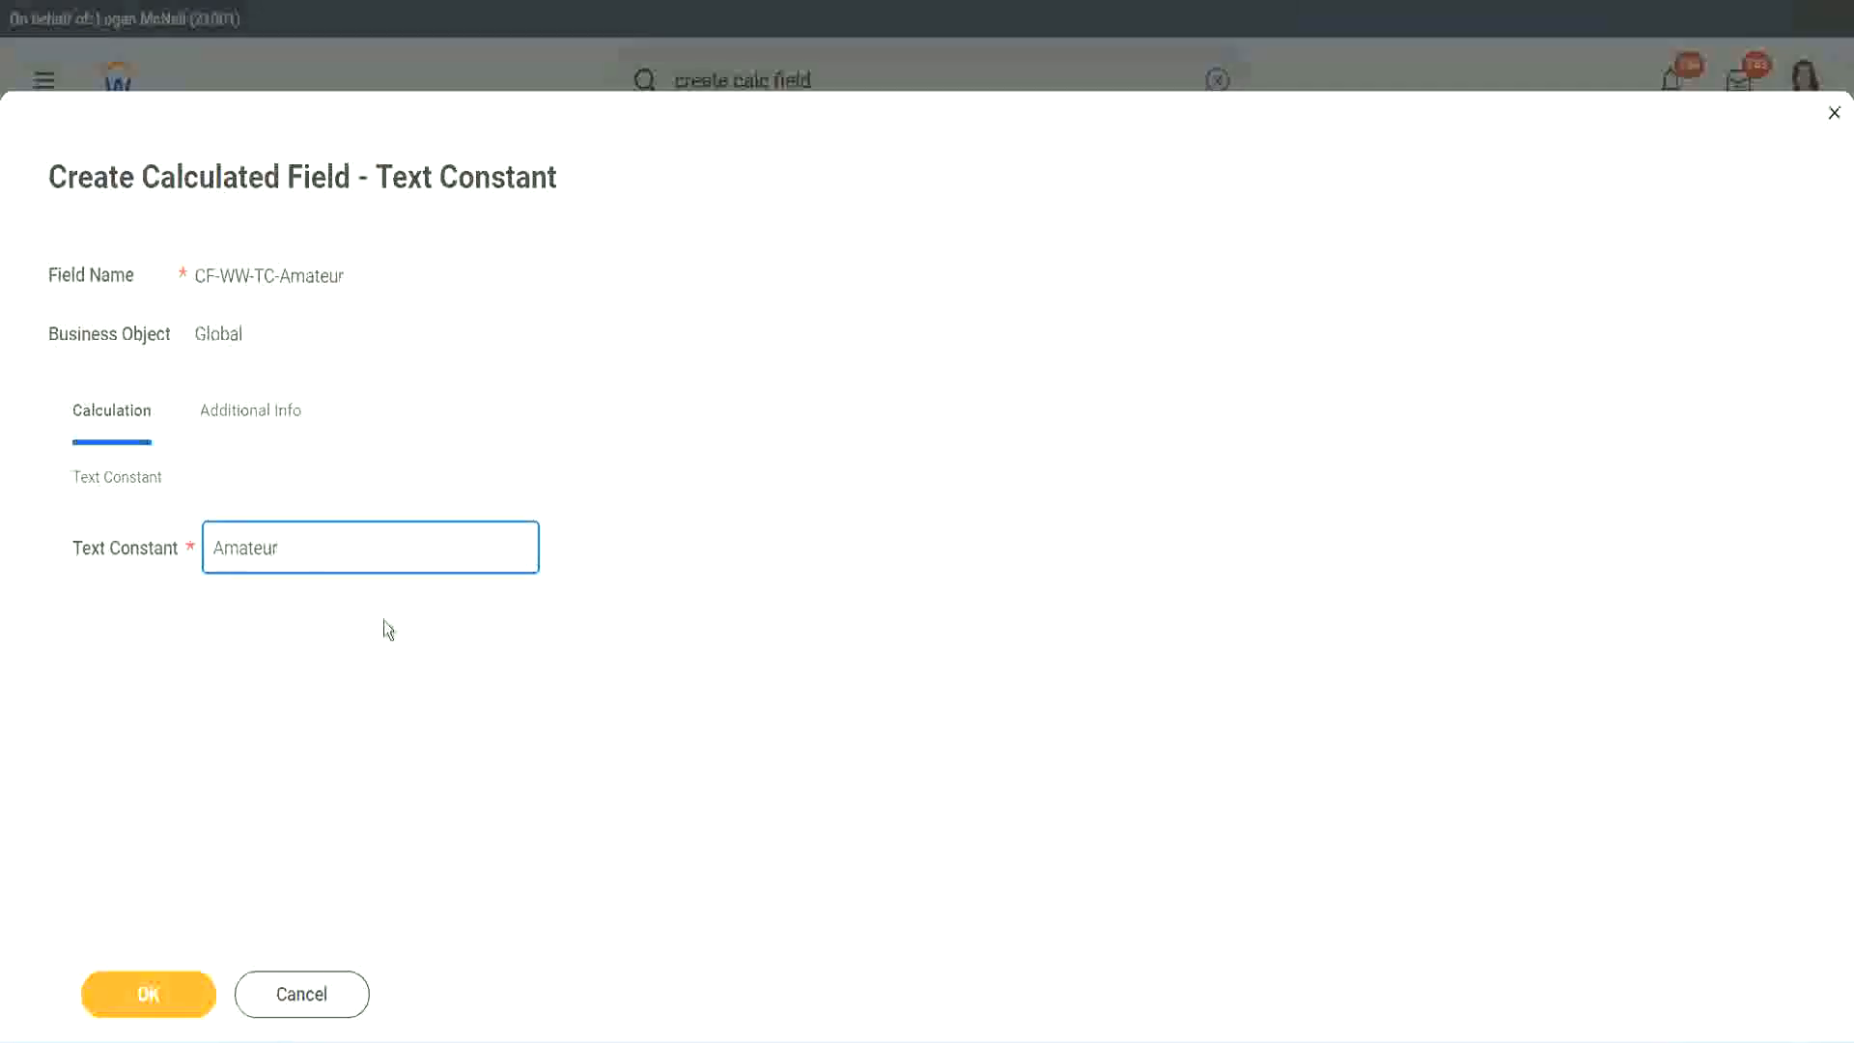
left_click(159, 1001)
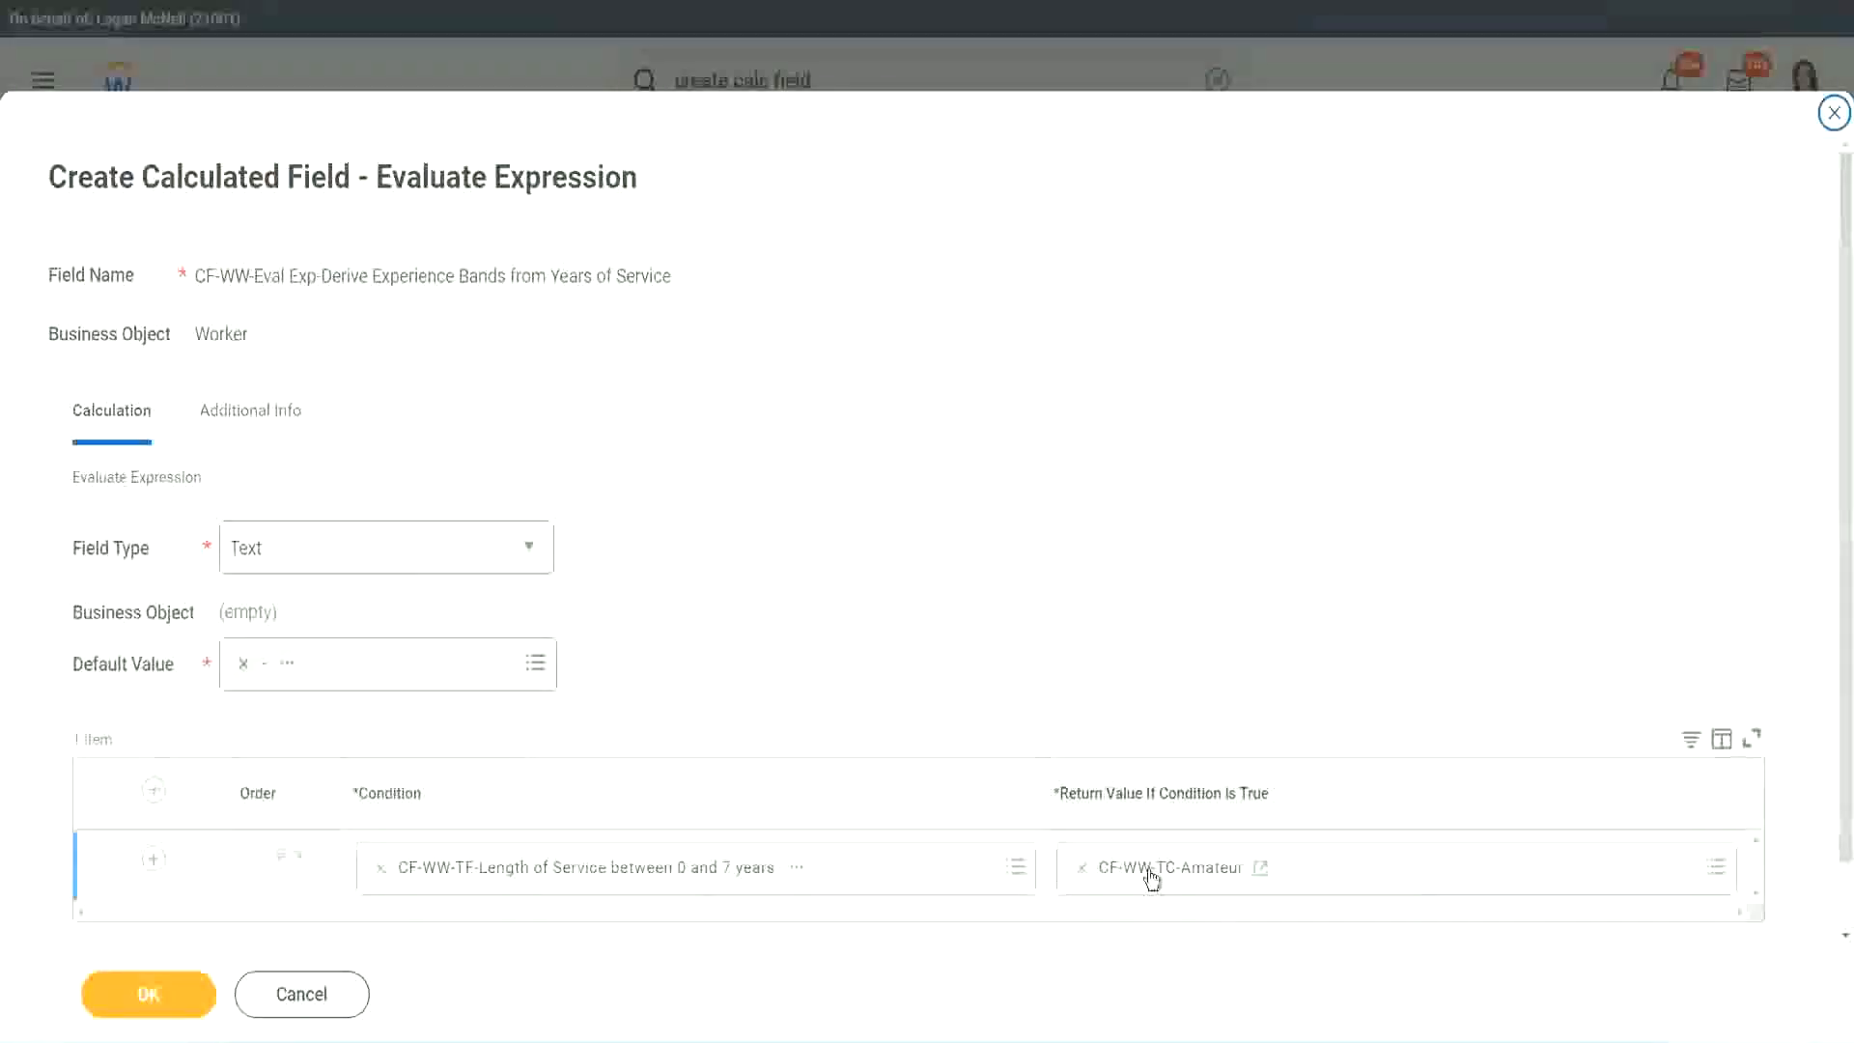
- Copy the text of the CF-WW-TC-Amateur return value in the first row
right_click(1152, 874)
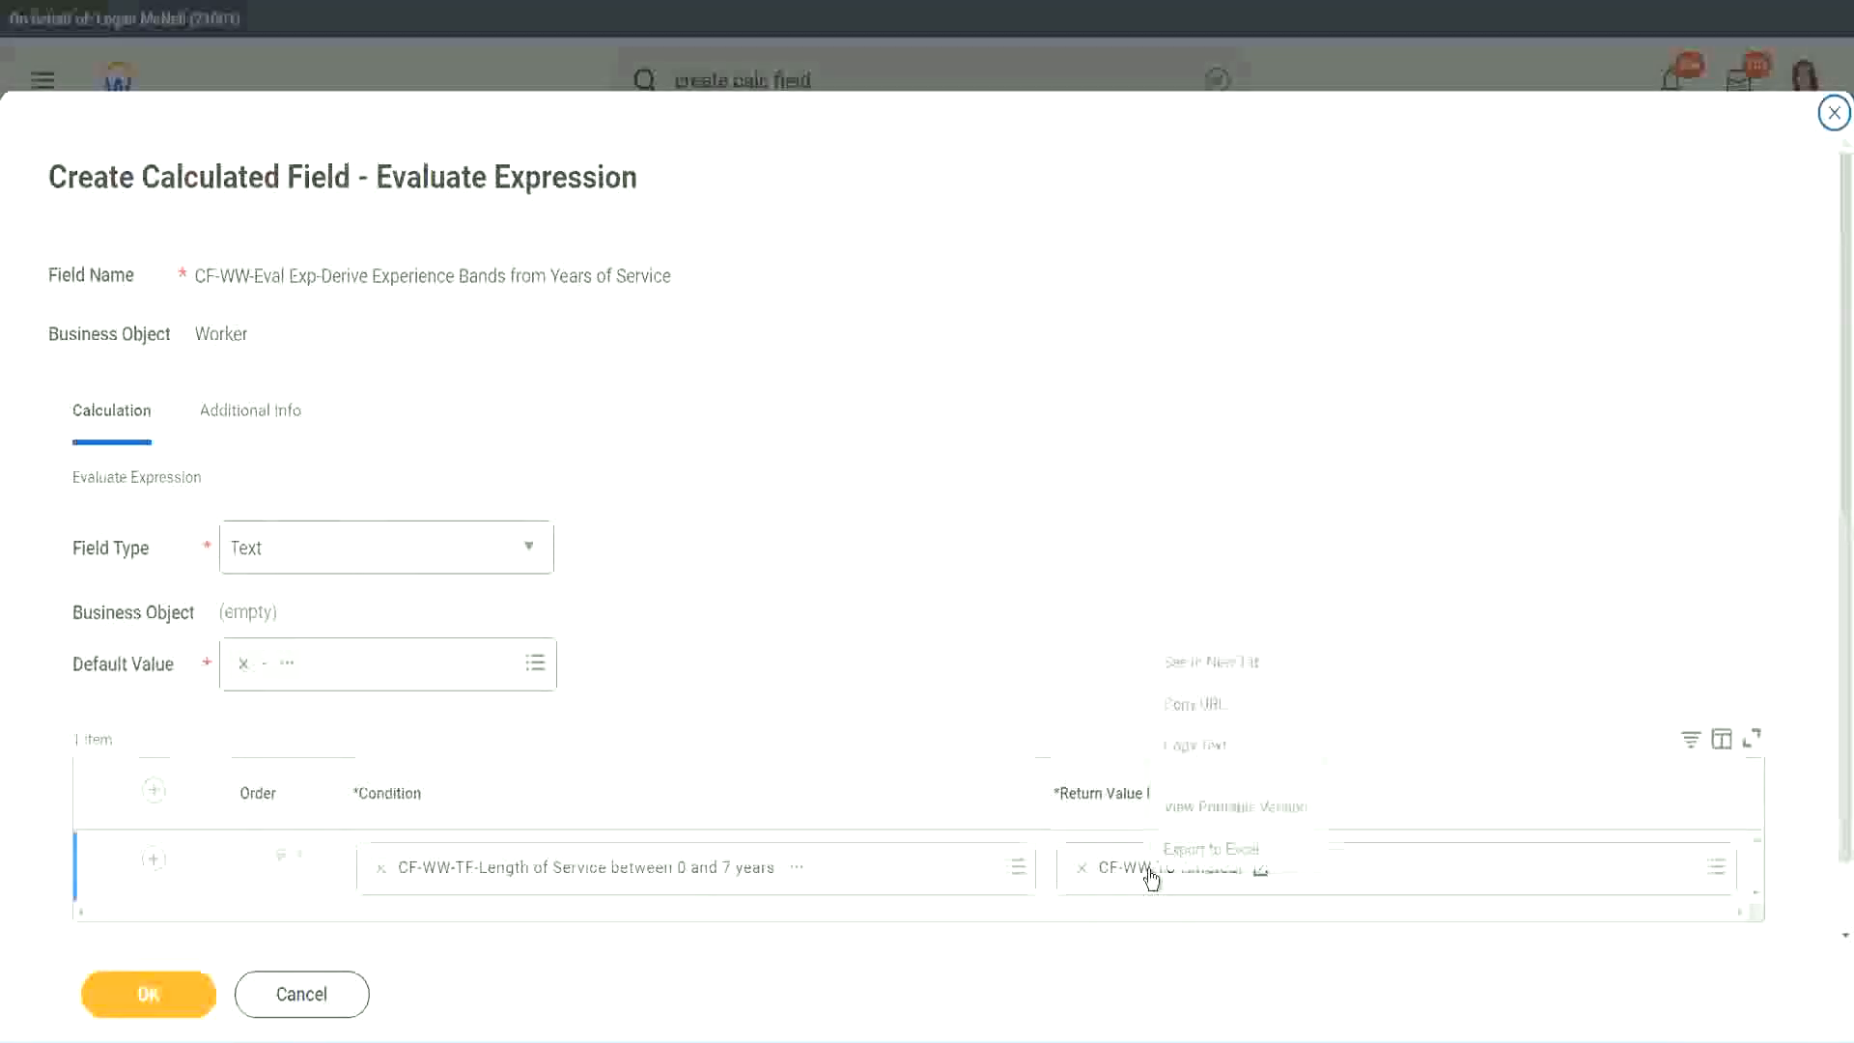
left_click(1213, 749)
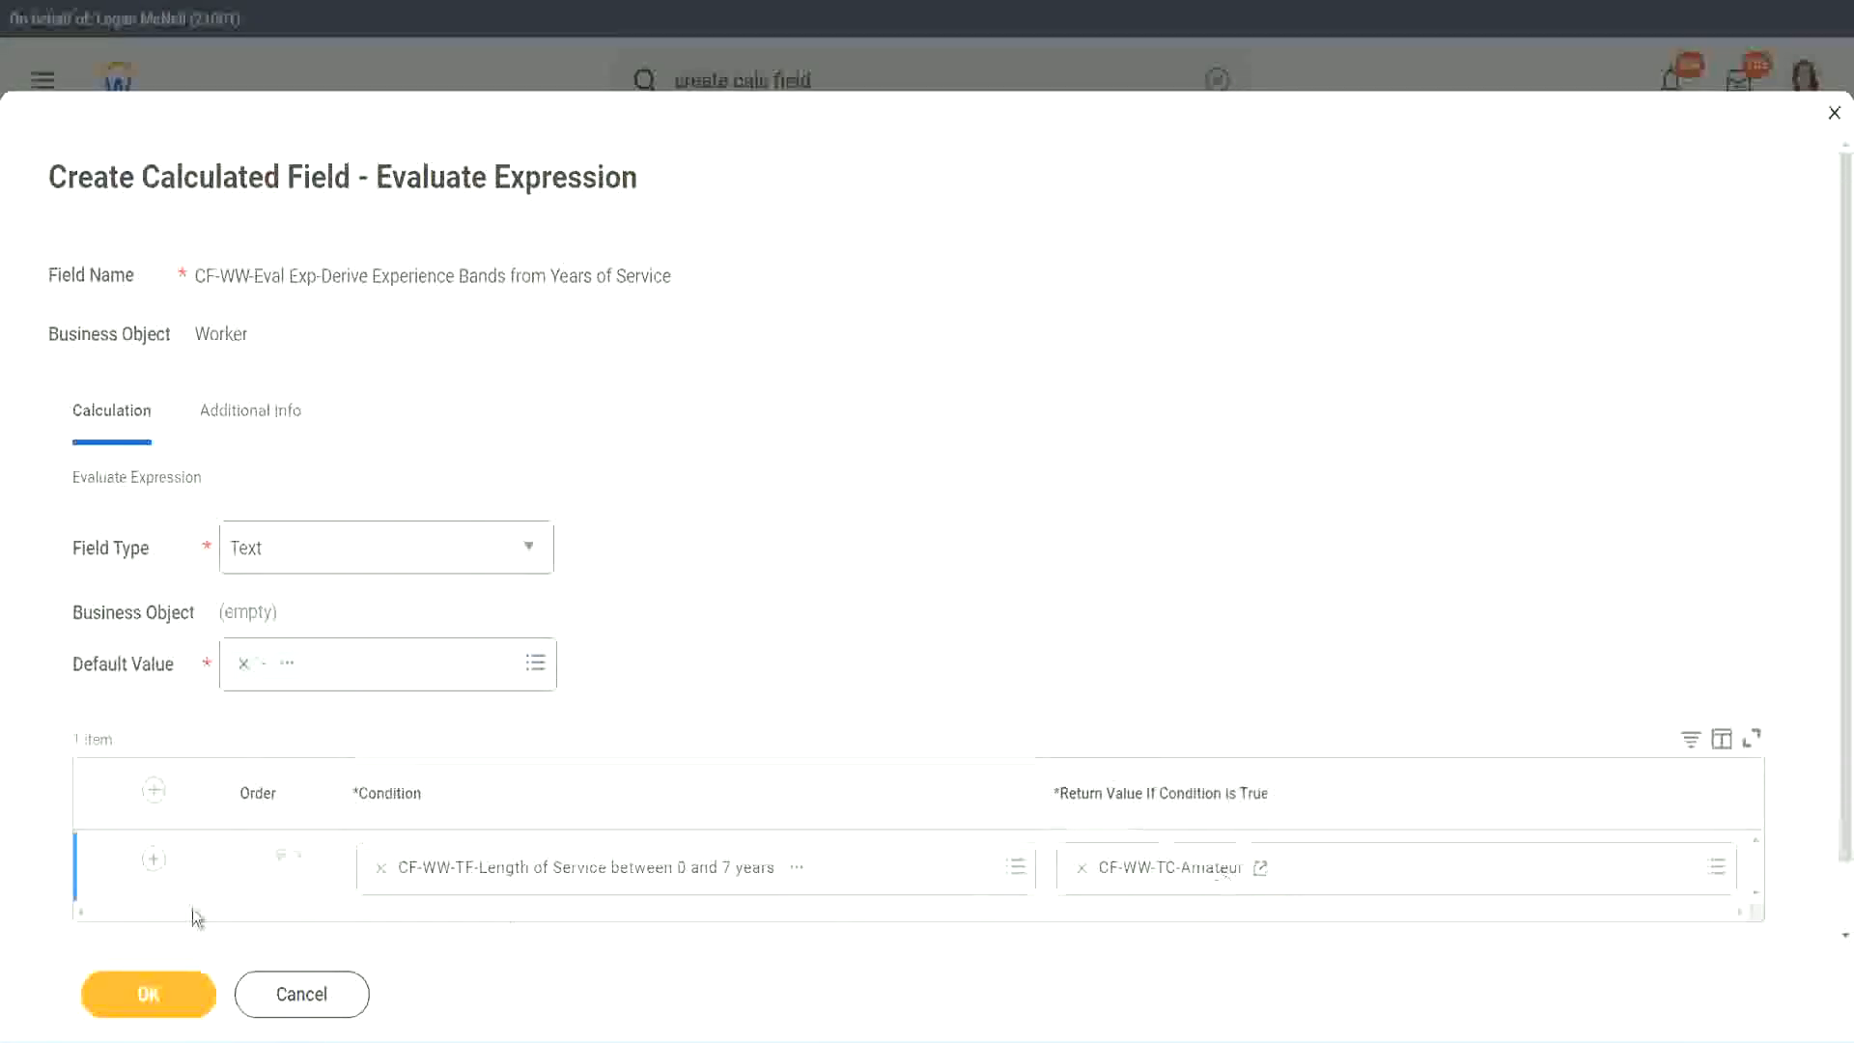
- Add three empty condition rows below the first row of the evaluate expression table
left_click(126, 888)
left_click(155, 859)
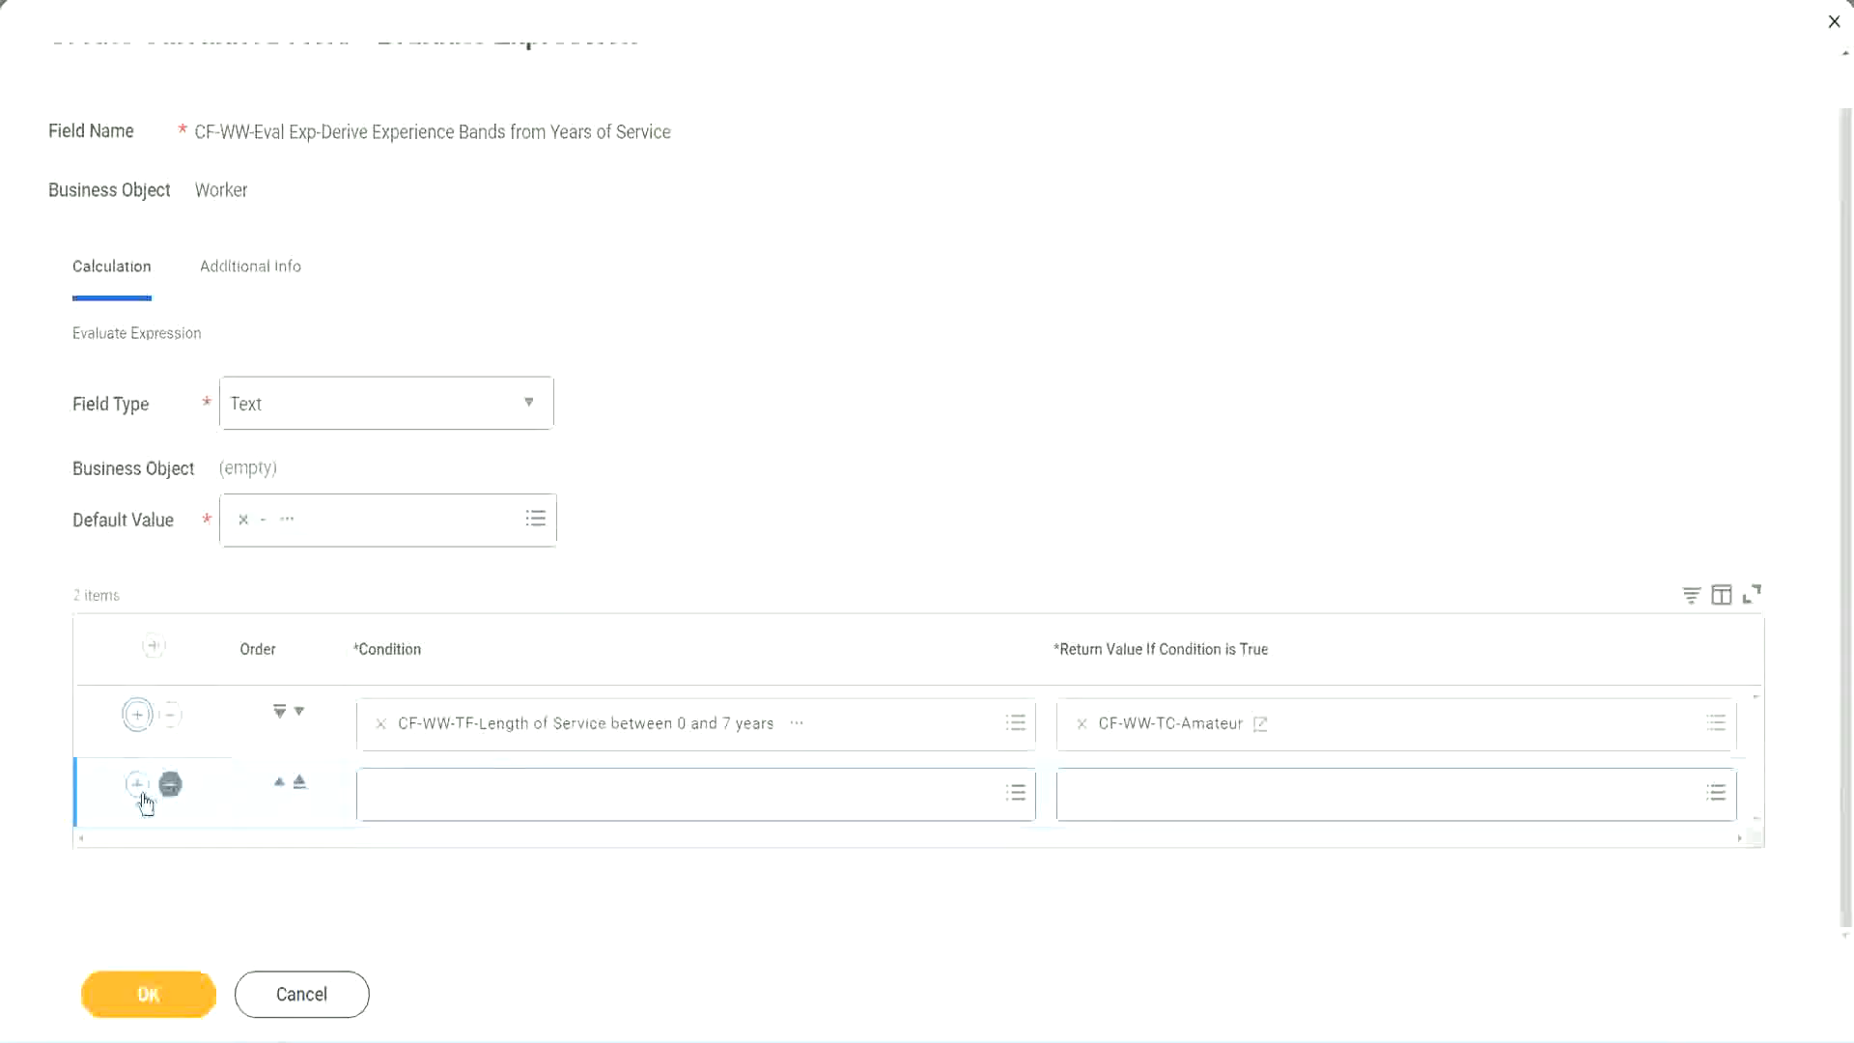
left_click(138, 784)
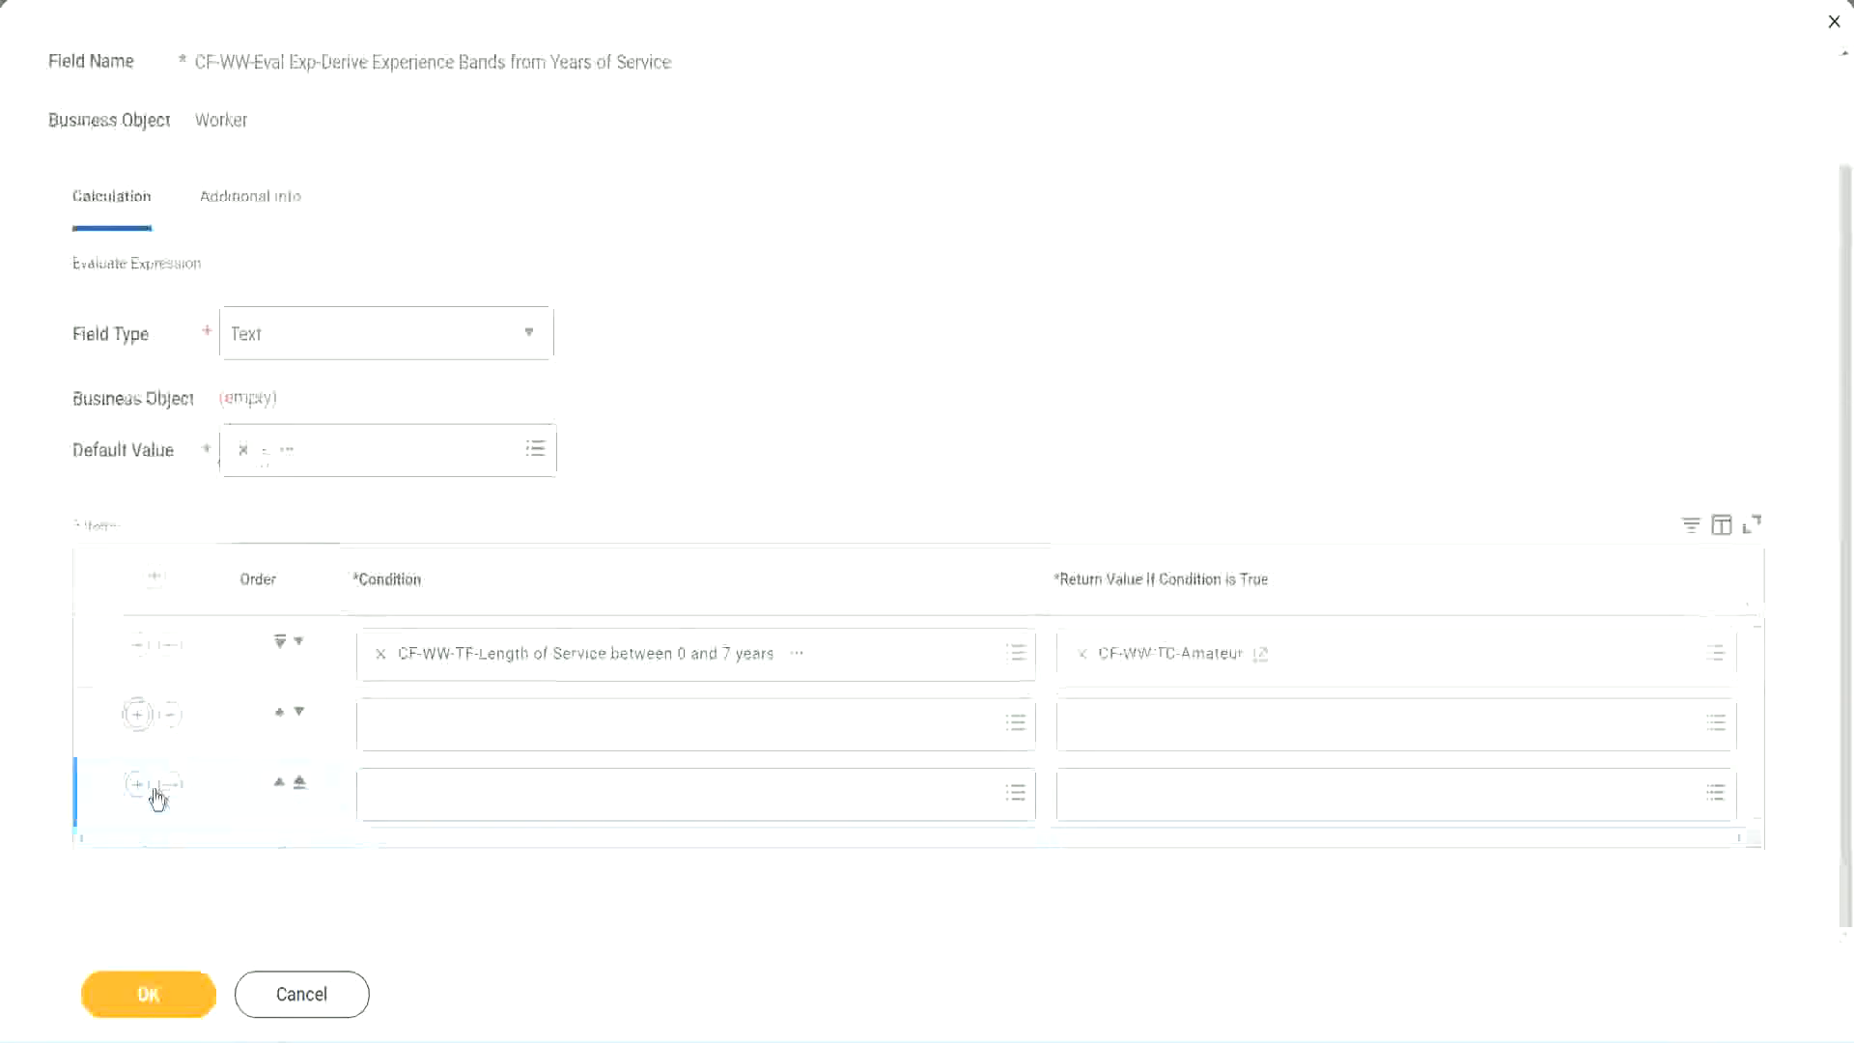
- Set the second row's condition to CF-WW-TF-Length of Service between 8 and 15 years
left_click(455, 739)
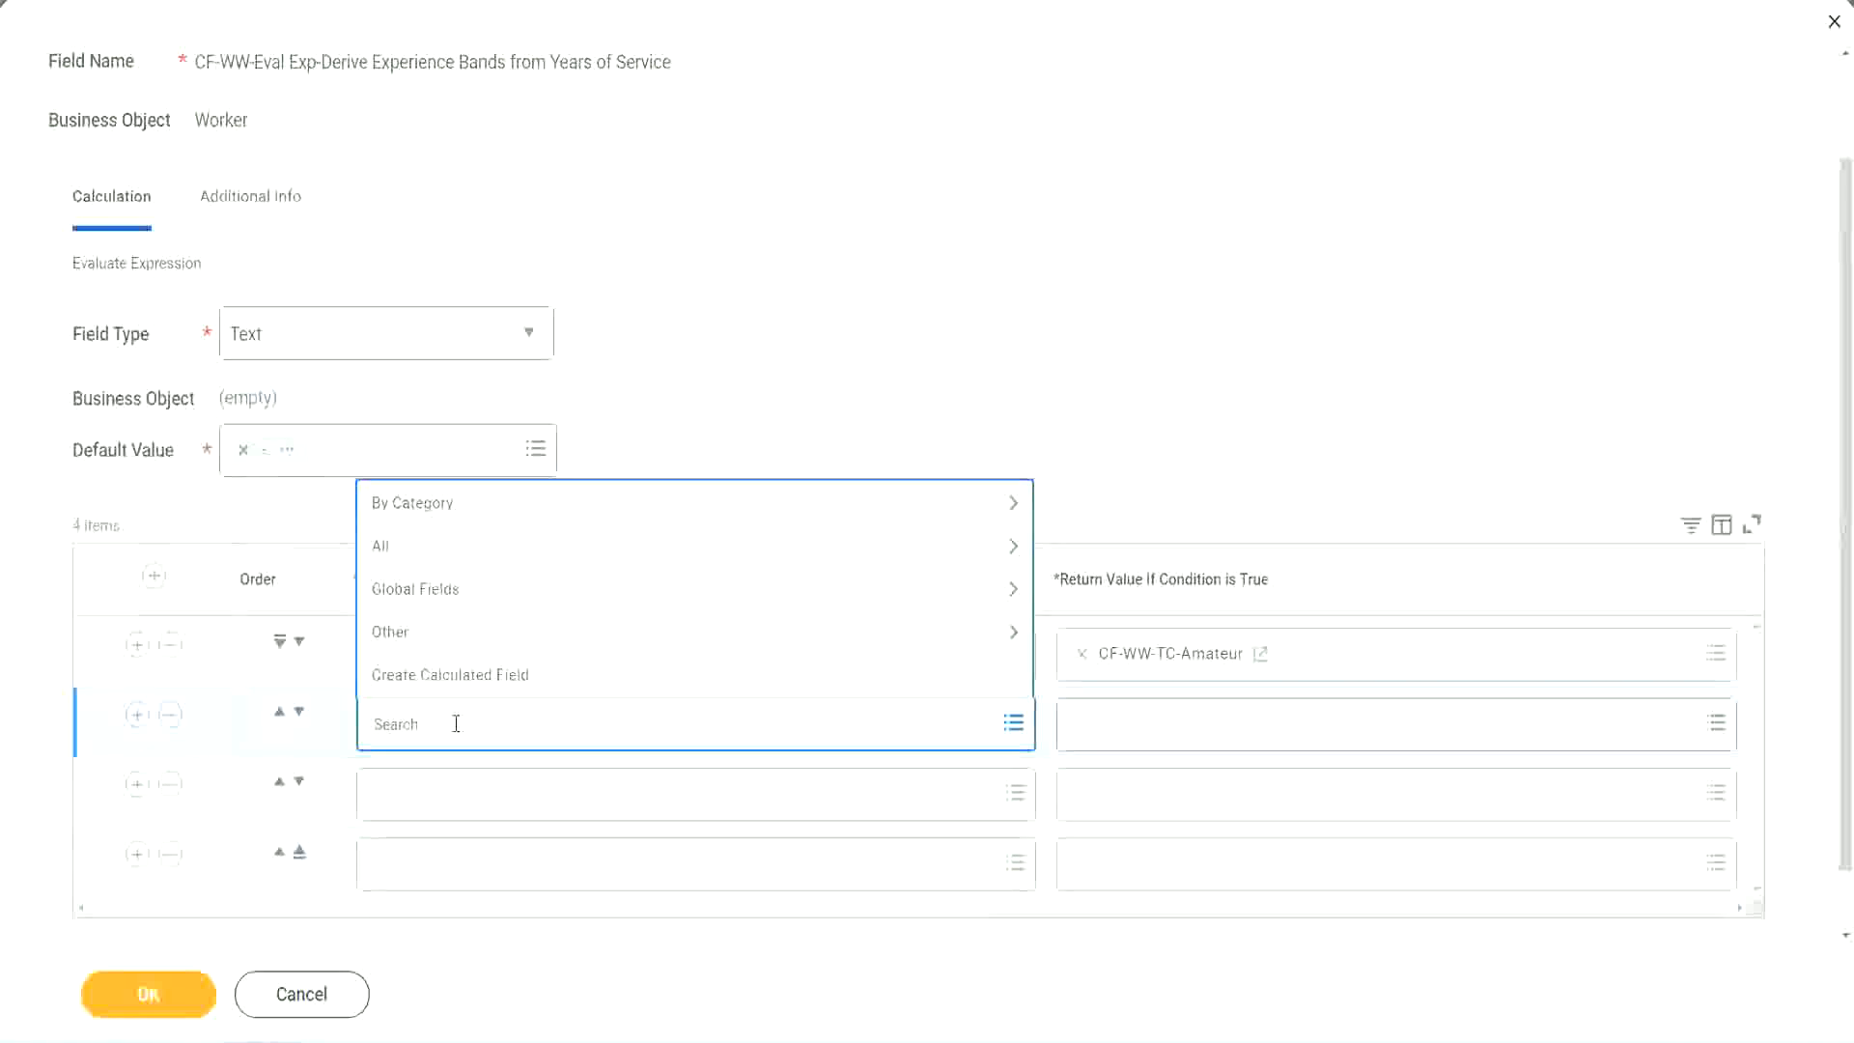
type("cf-ww")
type("-tc")
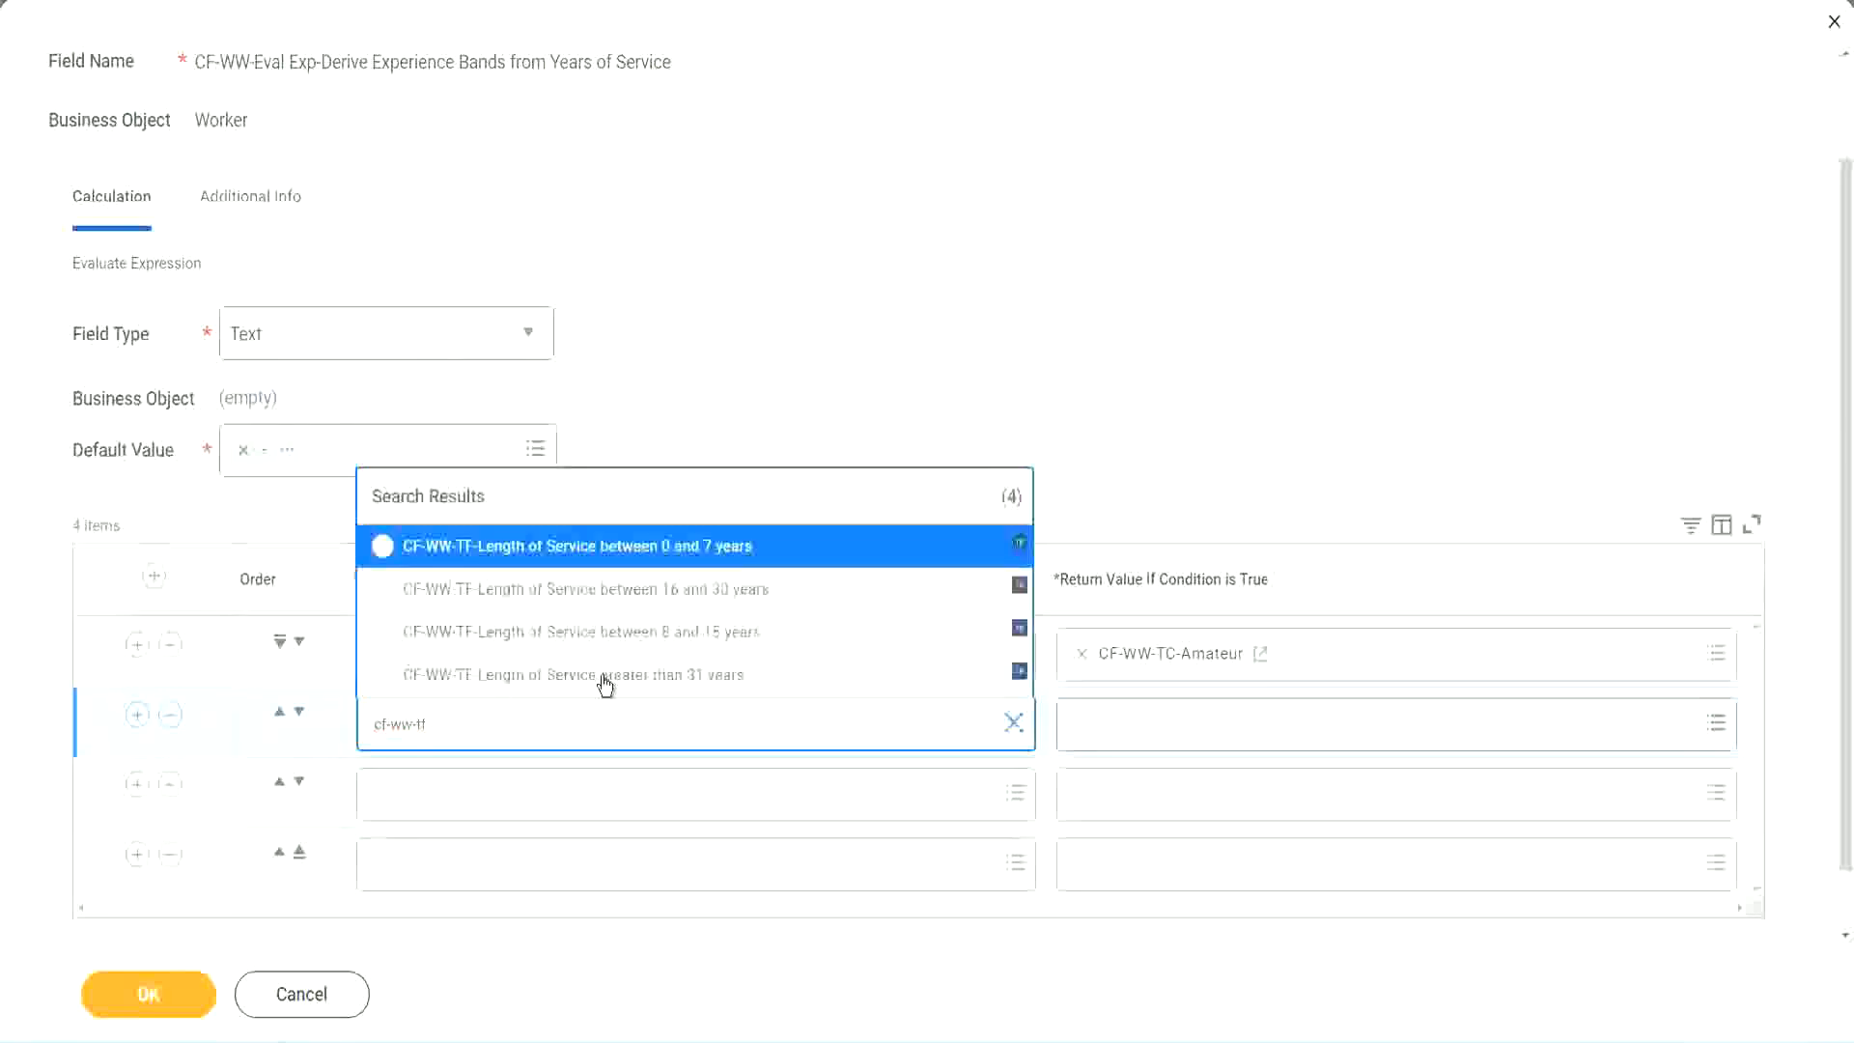
left_click(715, 634)
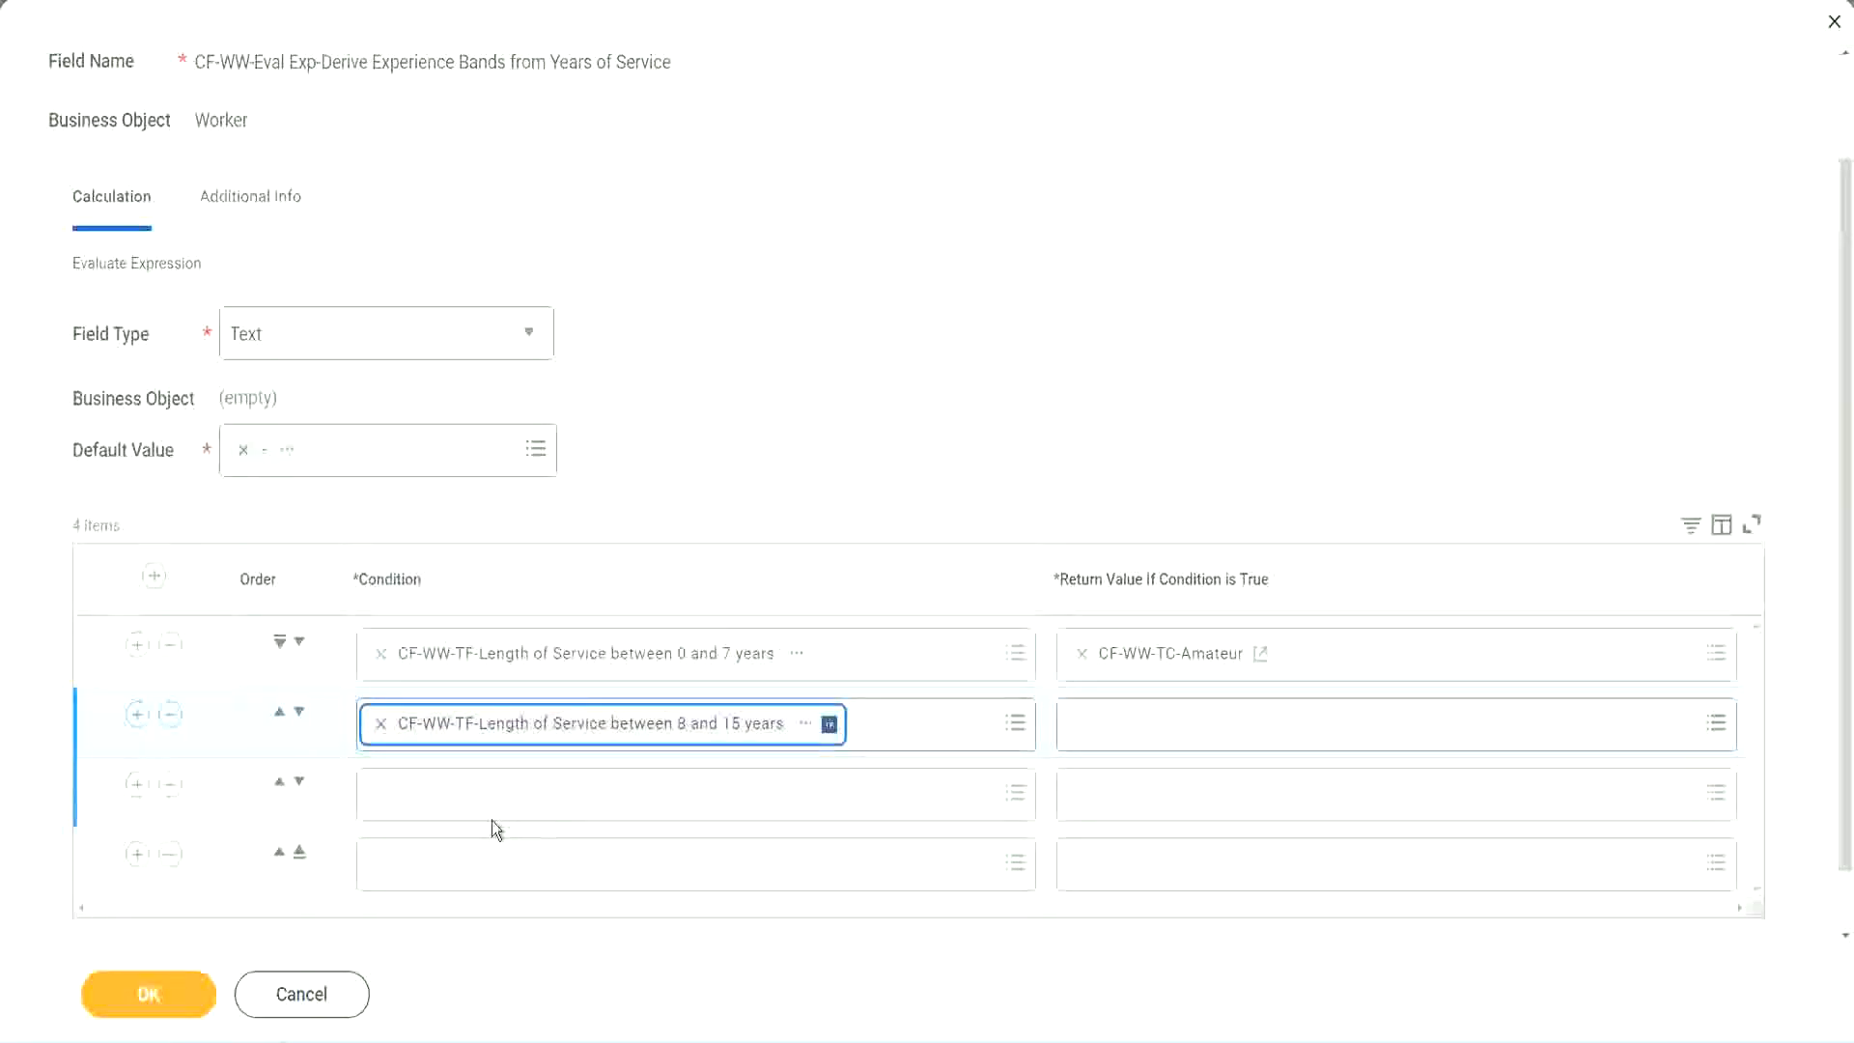
- Set the third row's condition to CF-WW-TF-Length of Service between 16 and 30 years
left_click(468, 793)
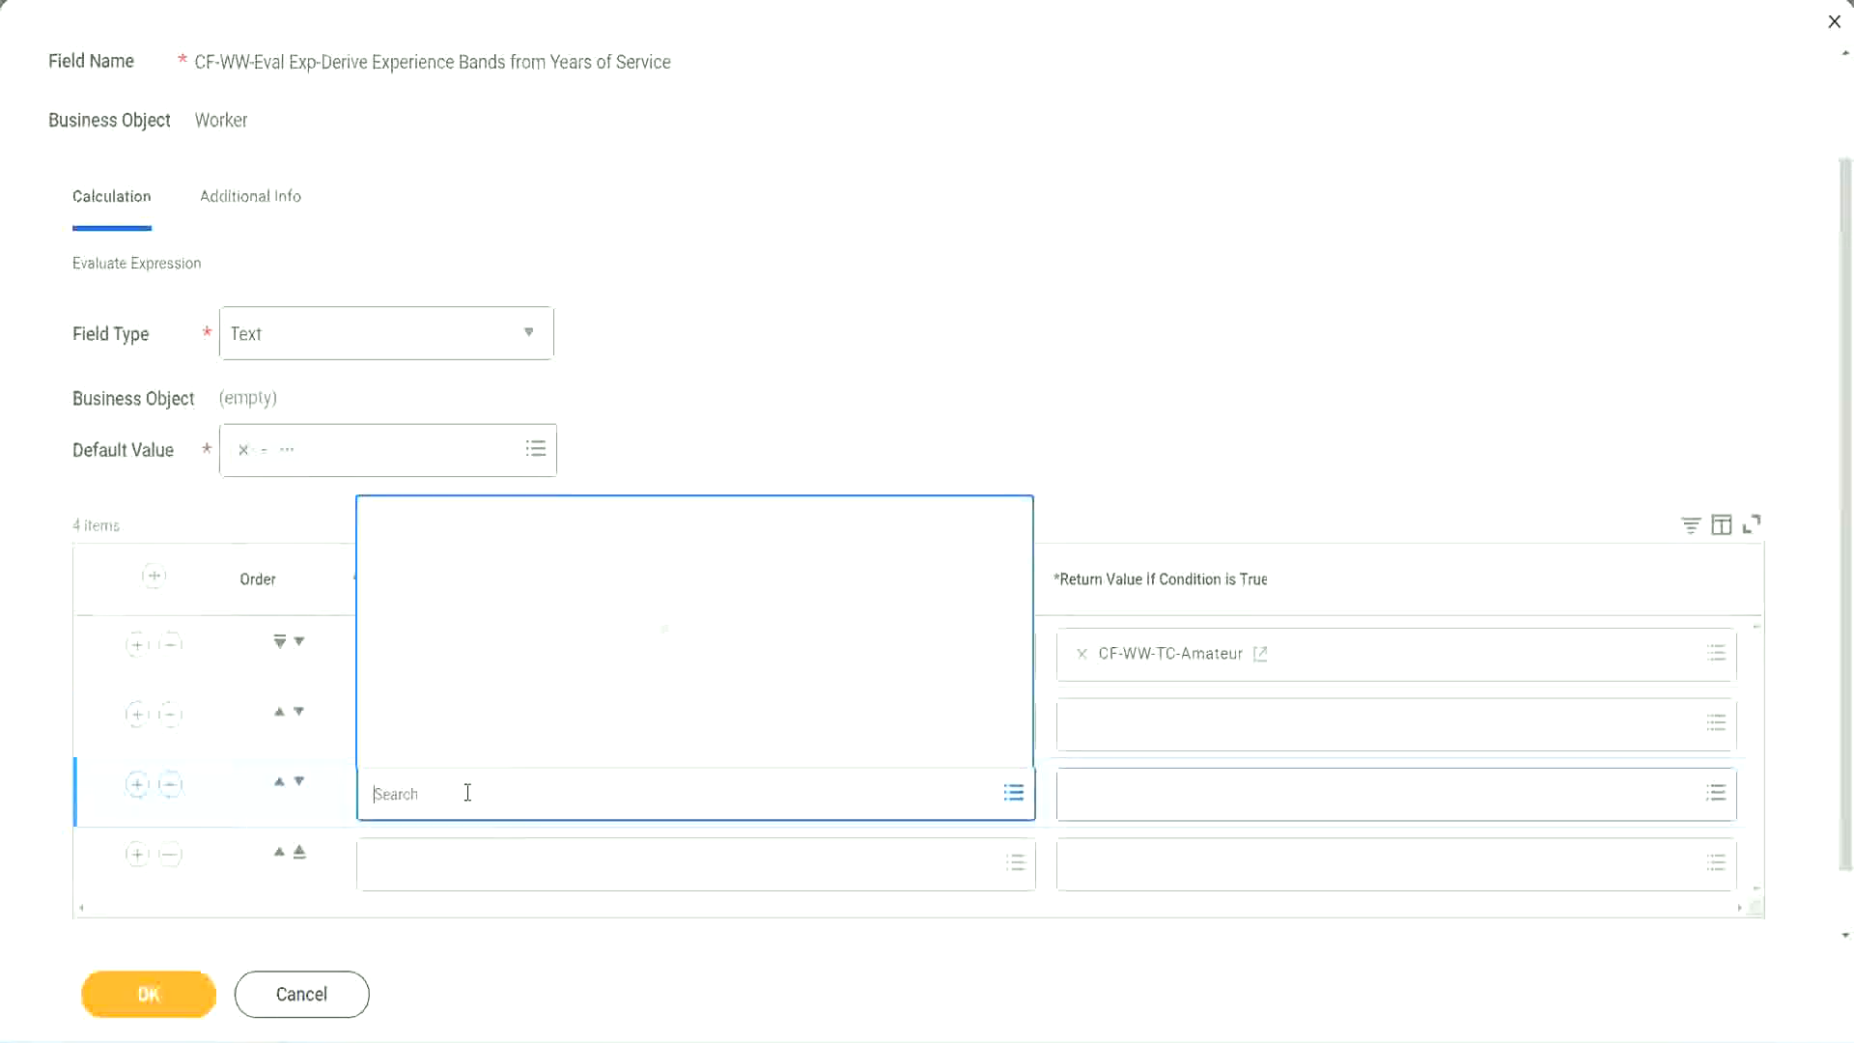
type("cf-ww")
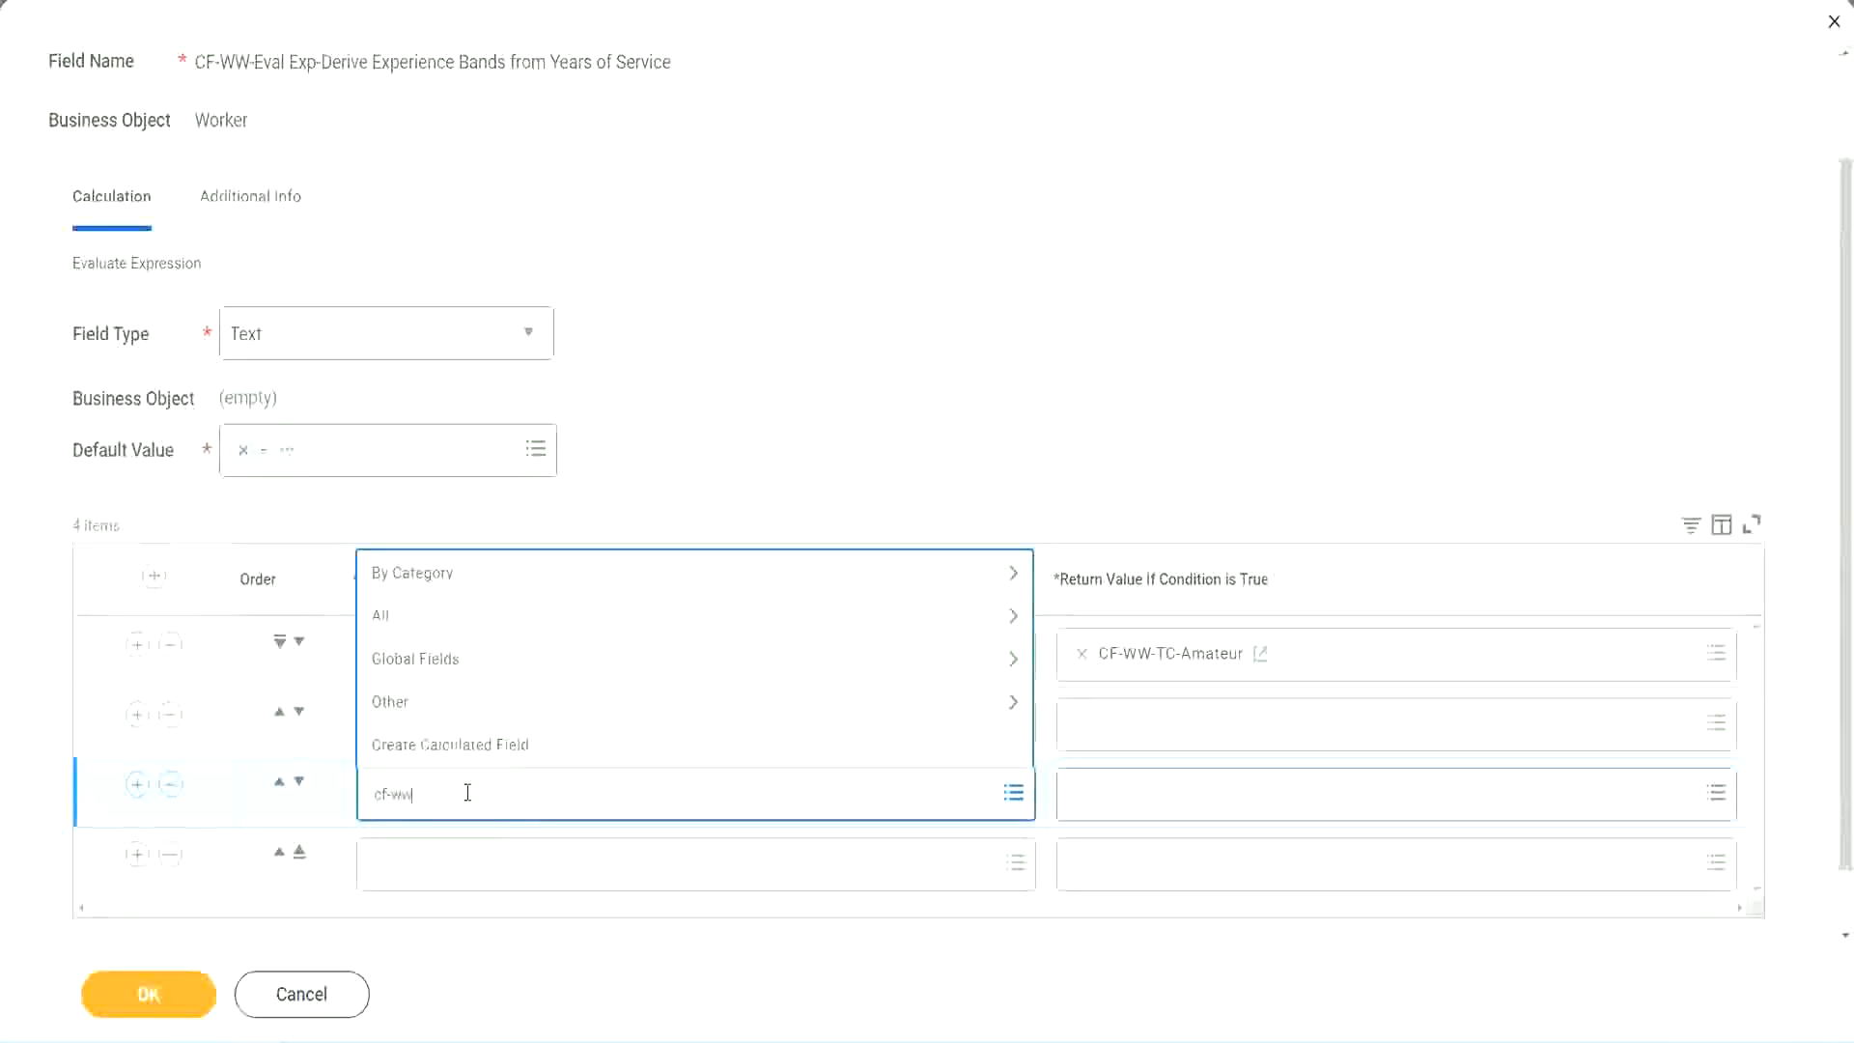
type("-tf")
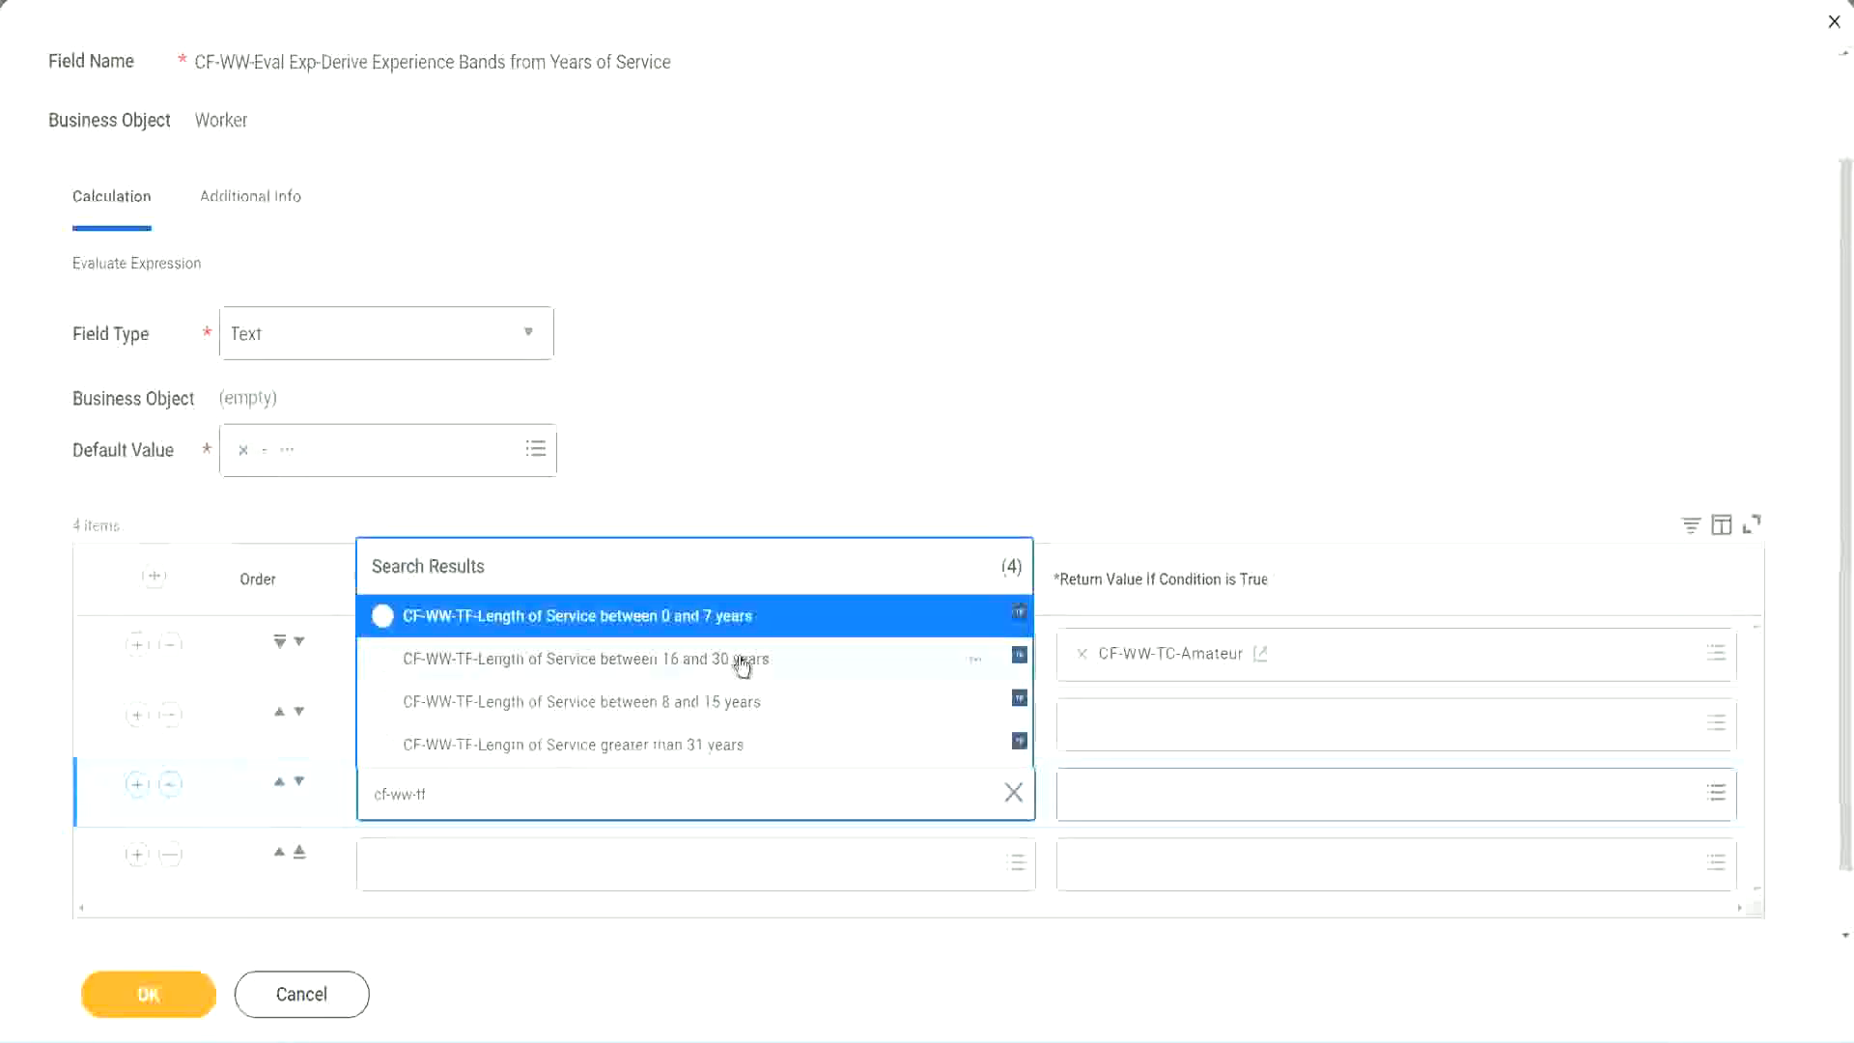
left_click(744, 664)
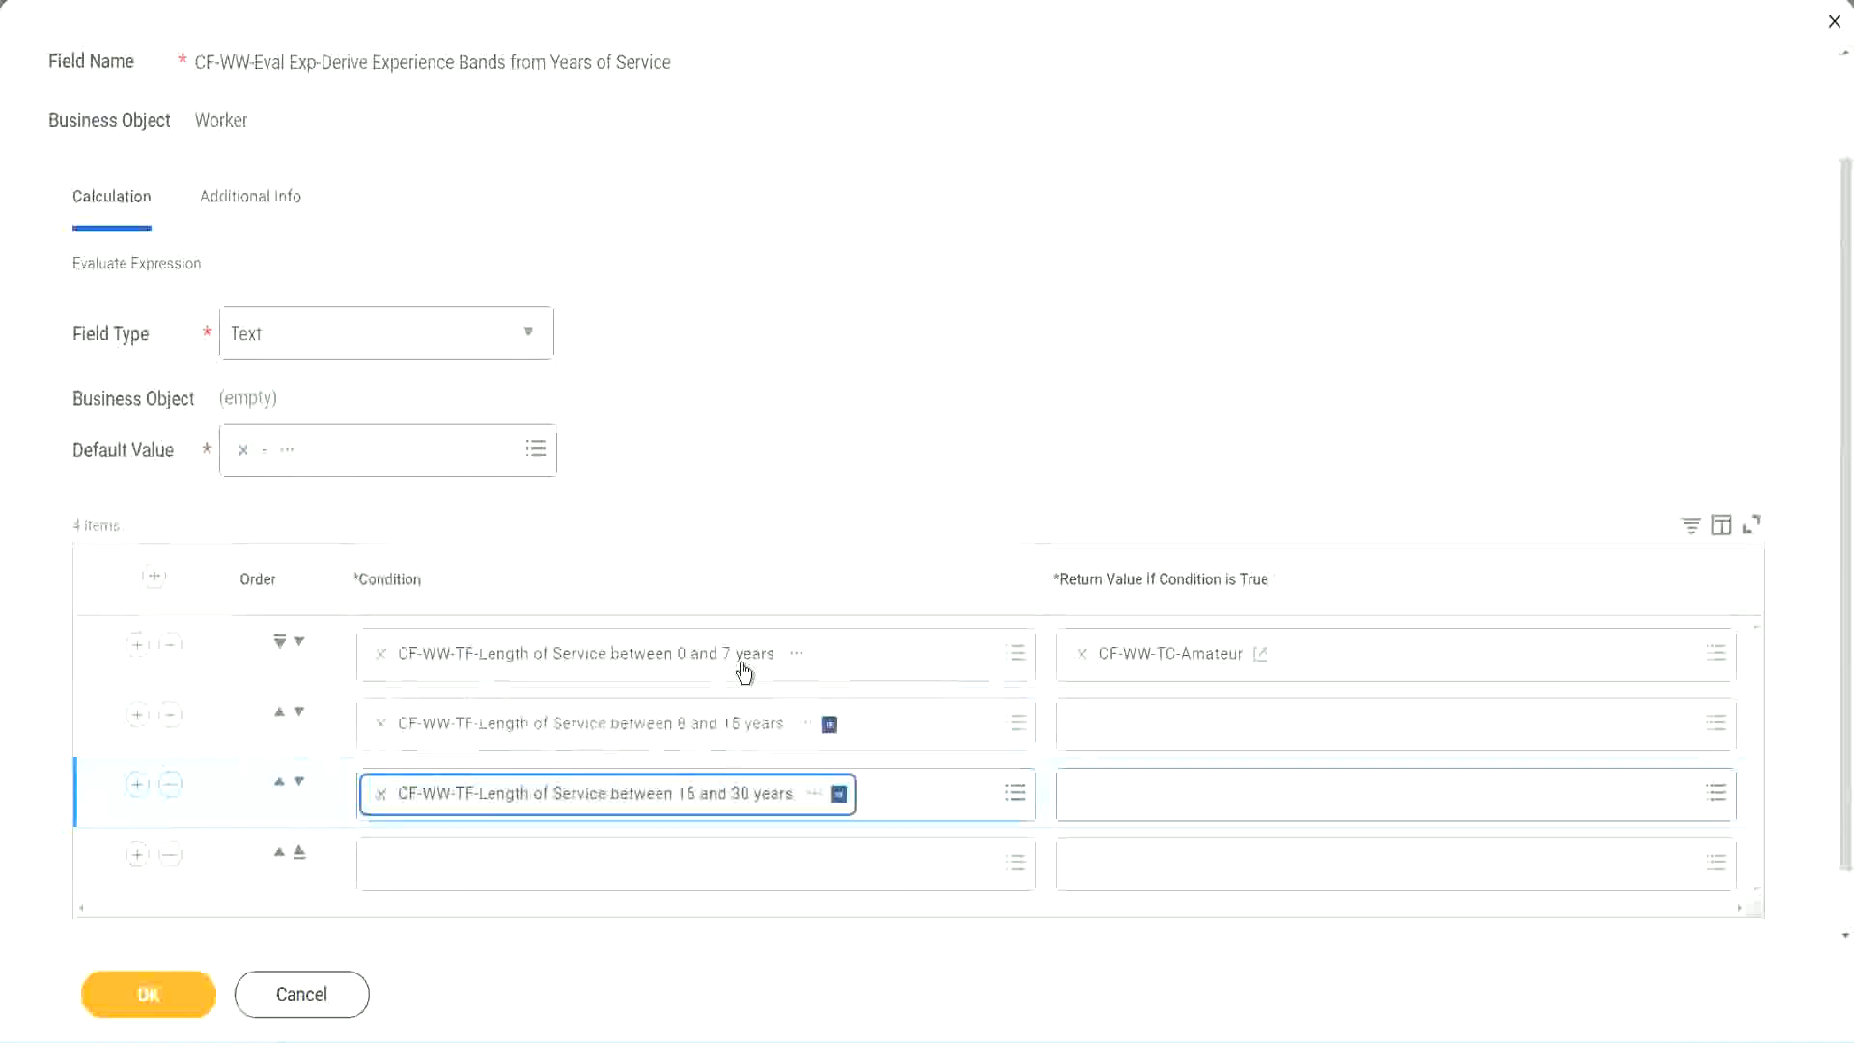
- Set the fourth row's condition to CF-WW-TF-Length of Service greater than 31 years
left_click(440, 876)
type("c")
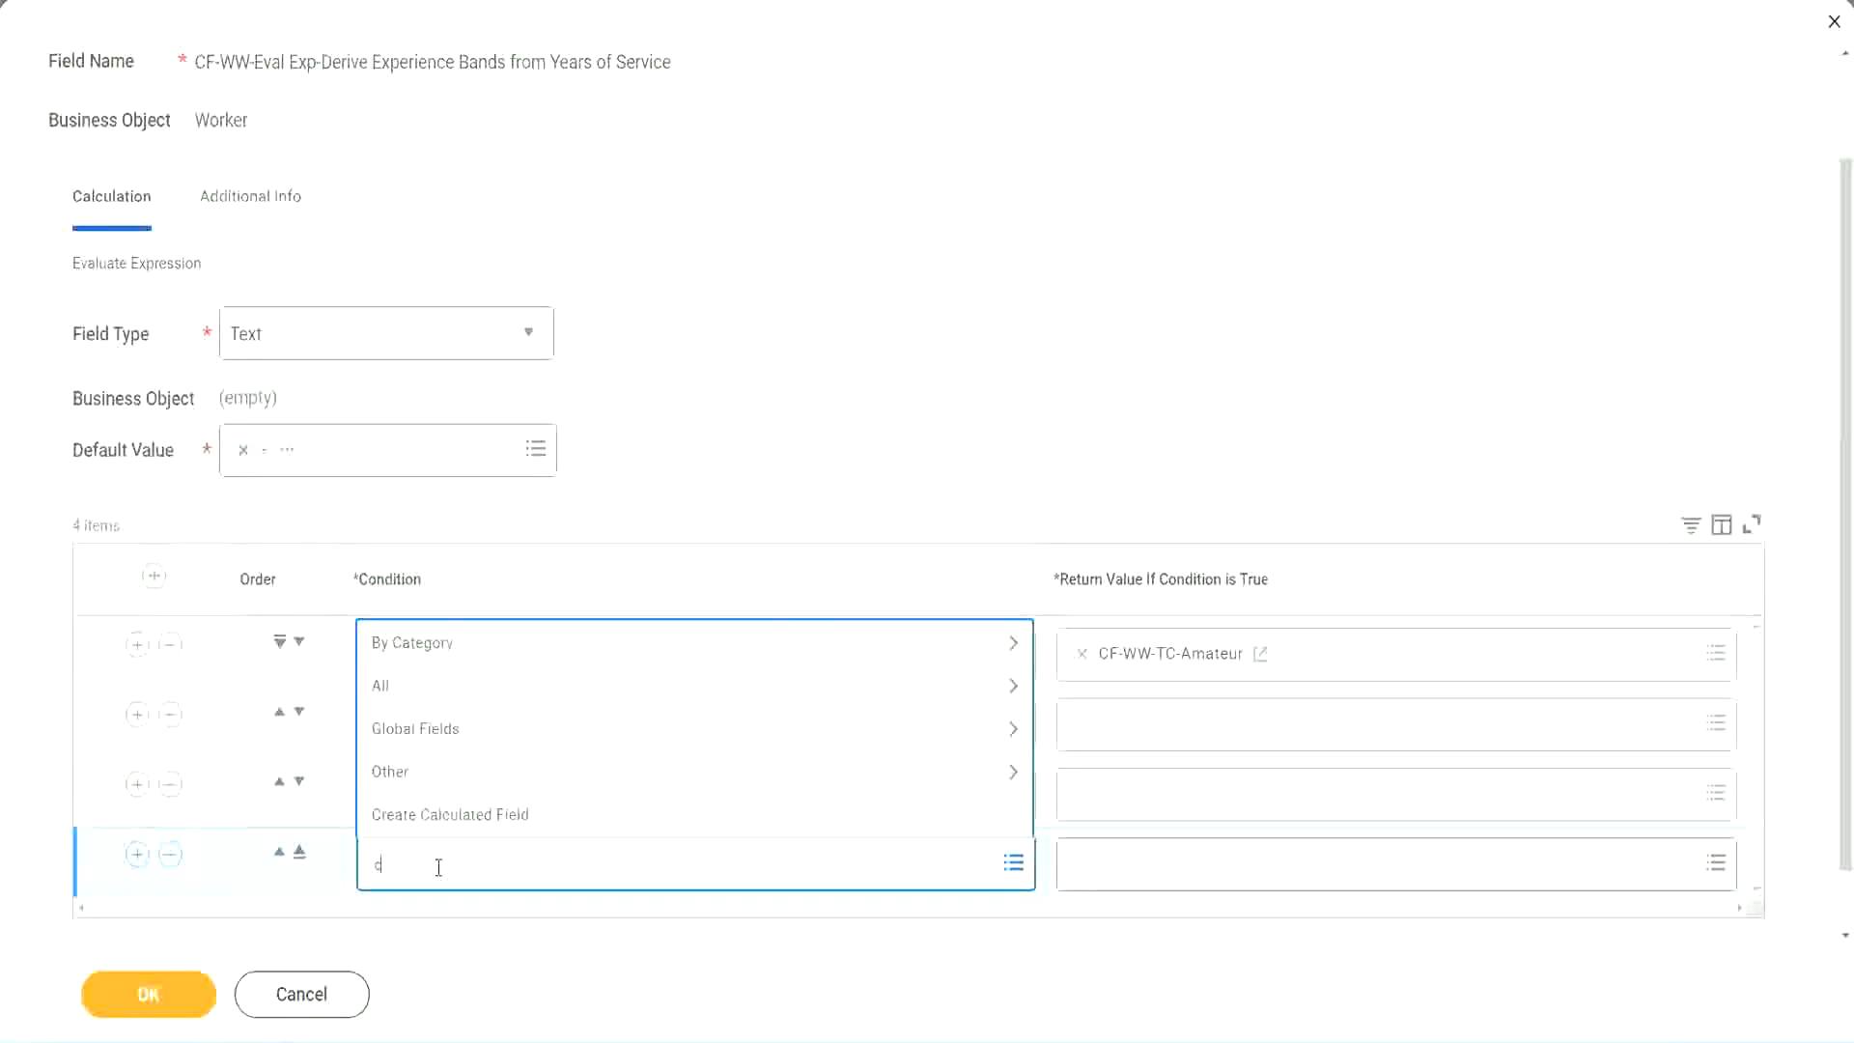
type("f-ww")
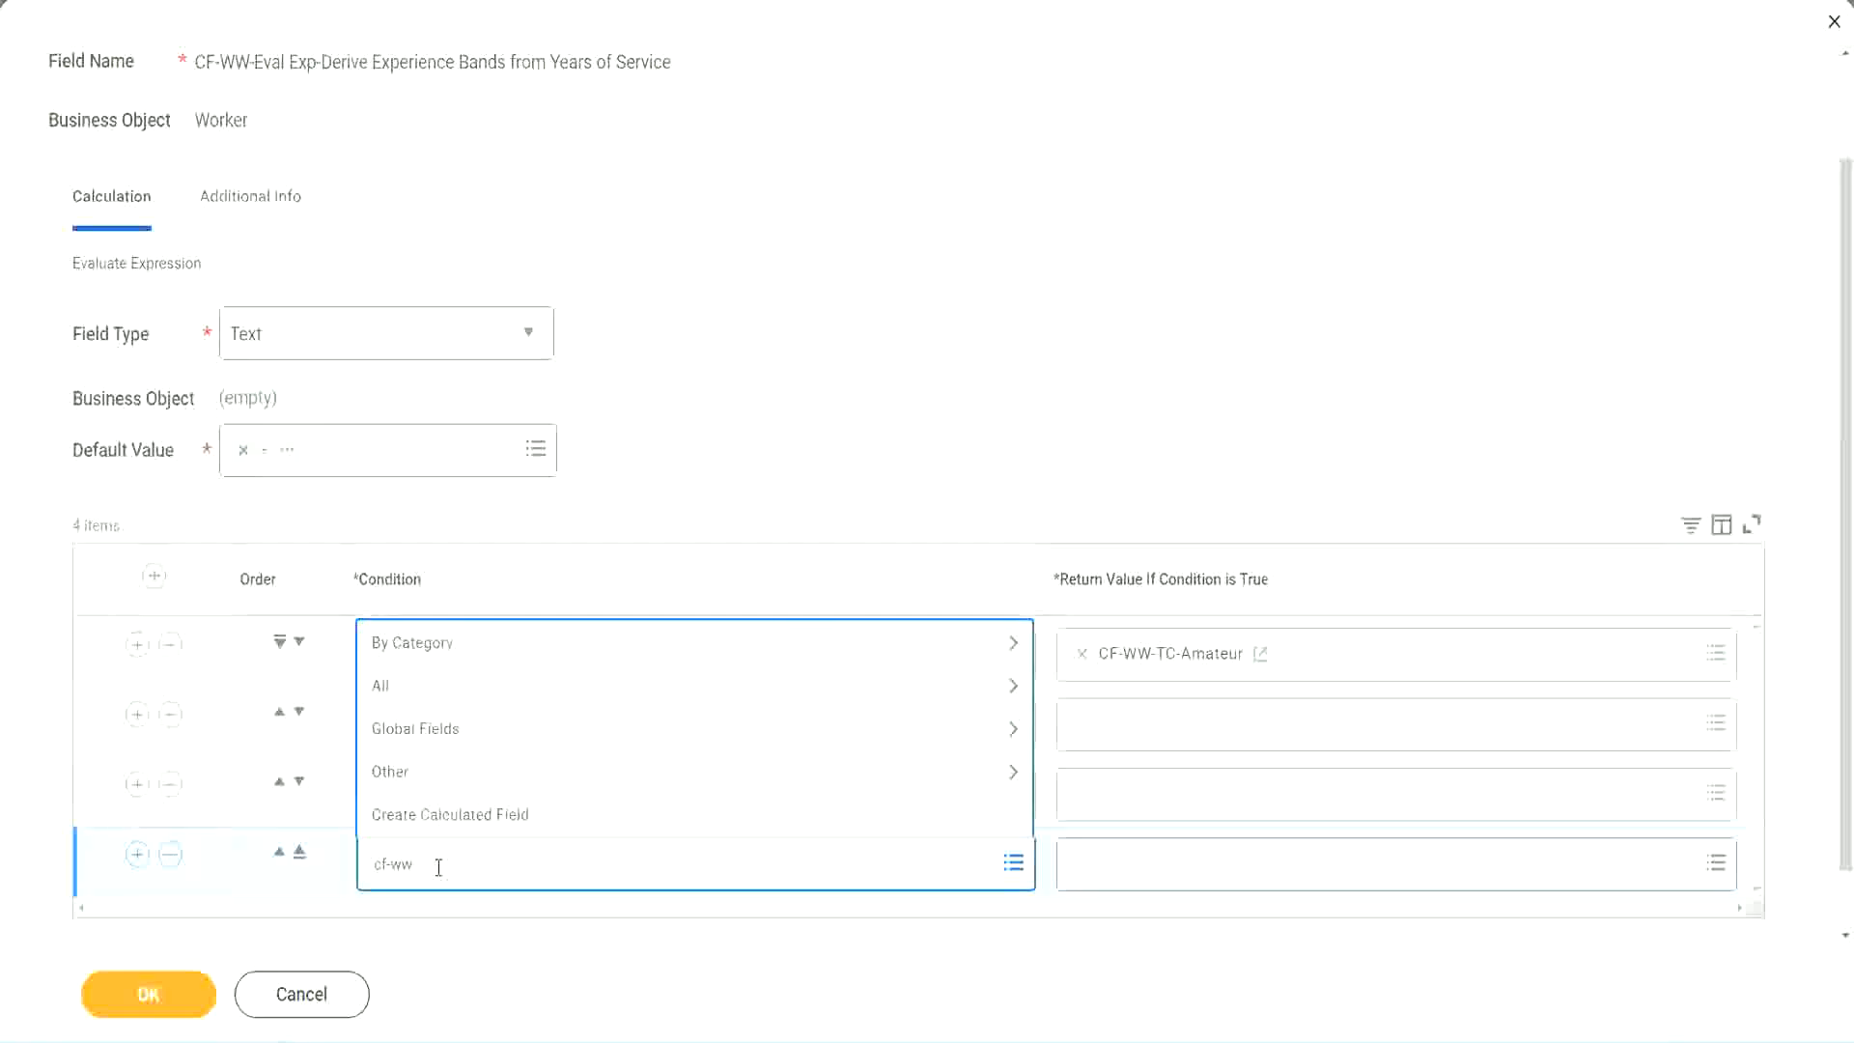
type(" tf 31")
key("Return")
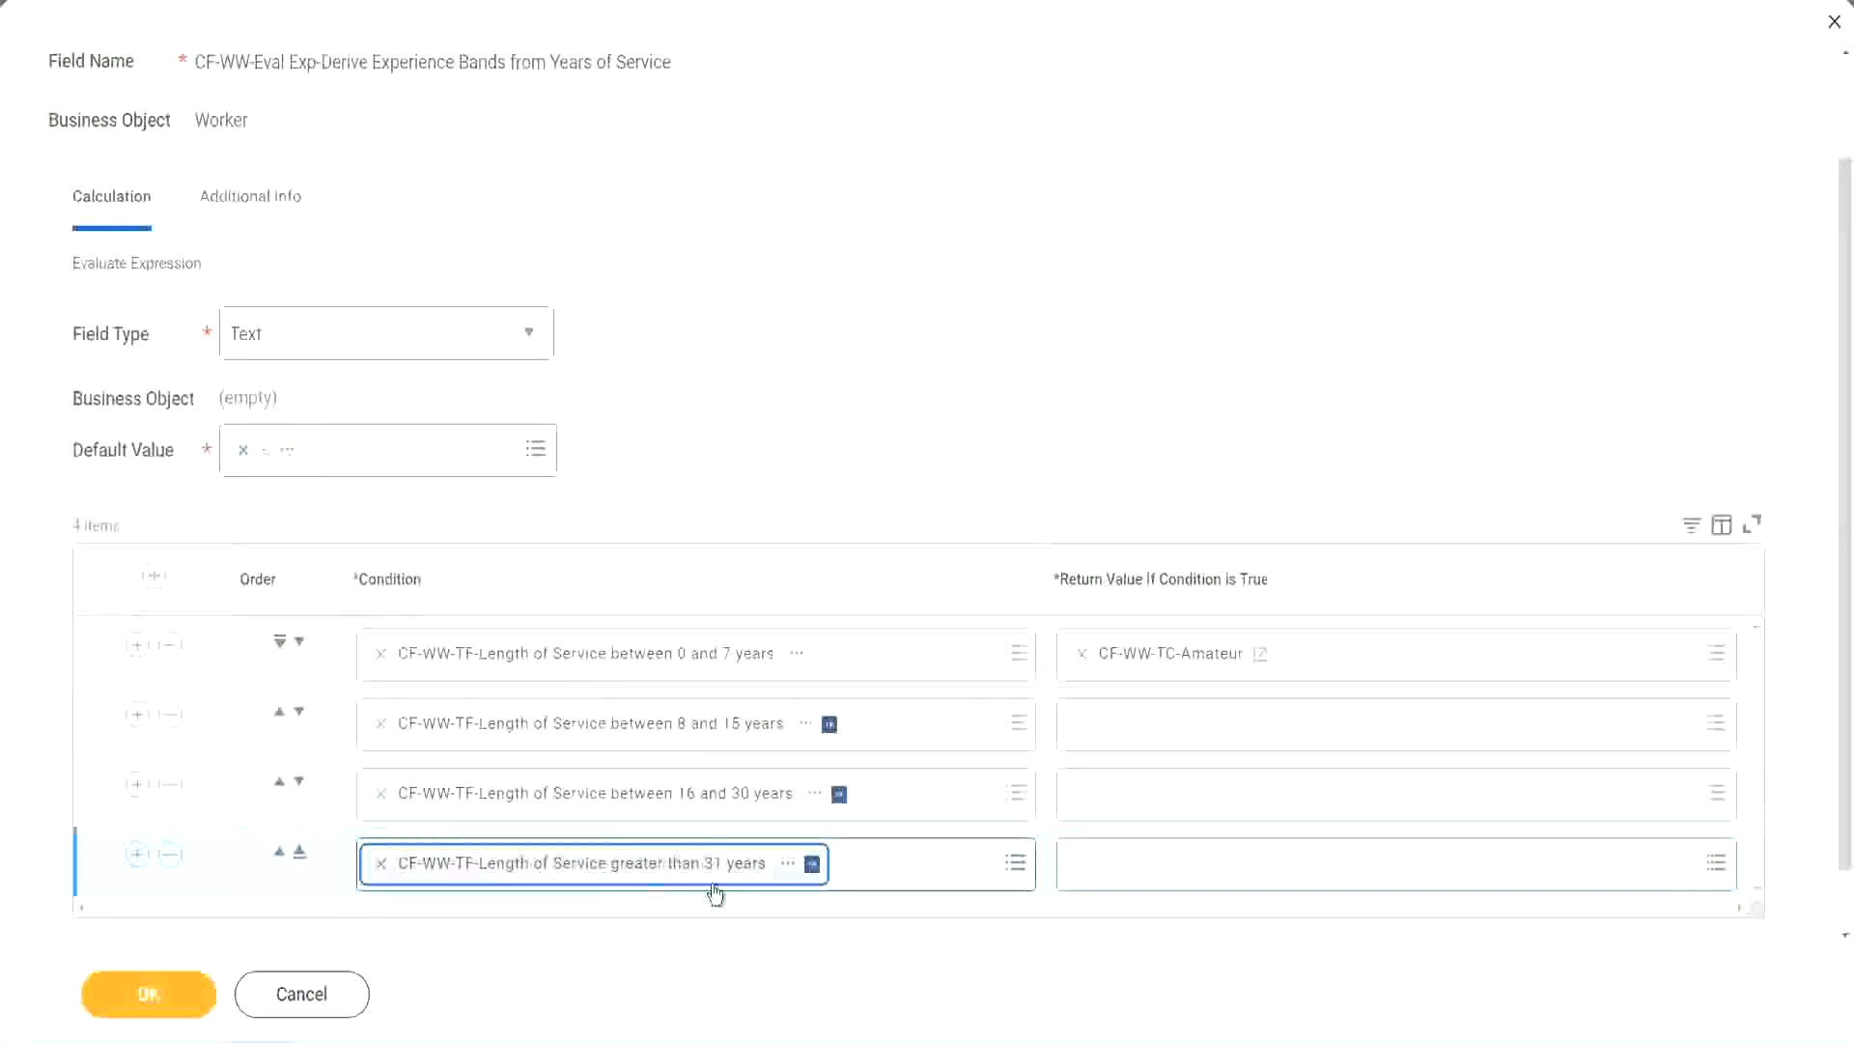
left_click(831, 398)
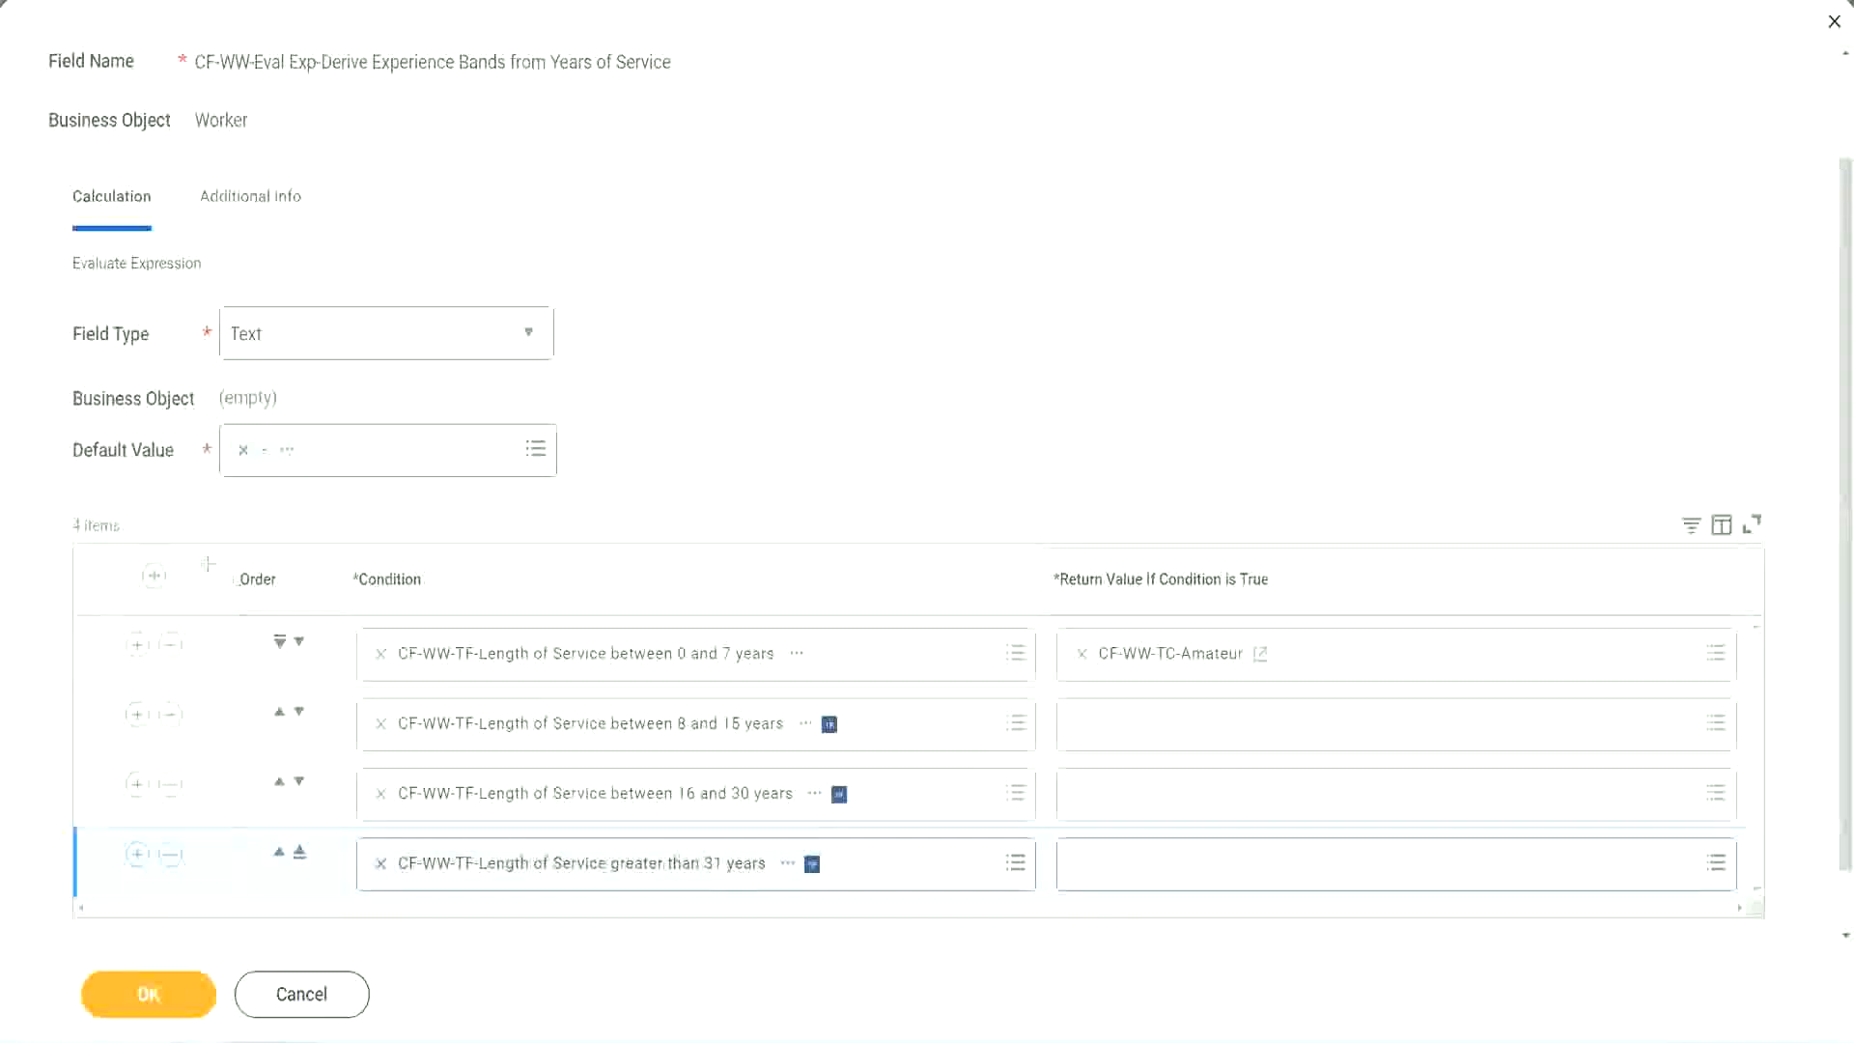
- Move the 8 and 15 years condition above the 0 and 7 years condition in the evaluation order
left_click_drag(207, 565, 207, 758)
left_click(280, 715)
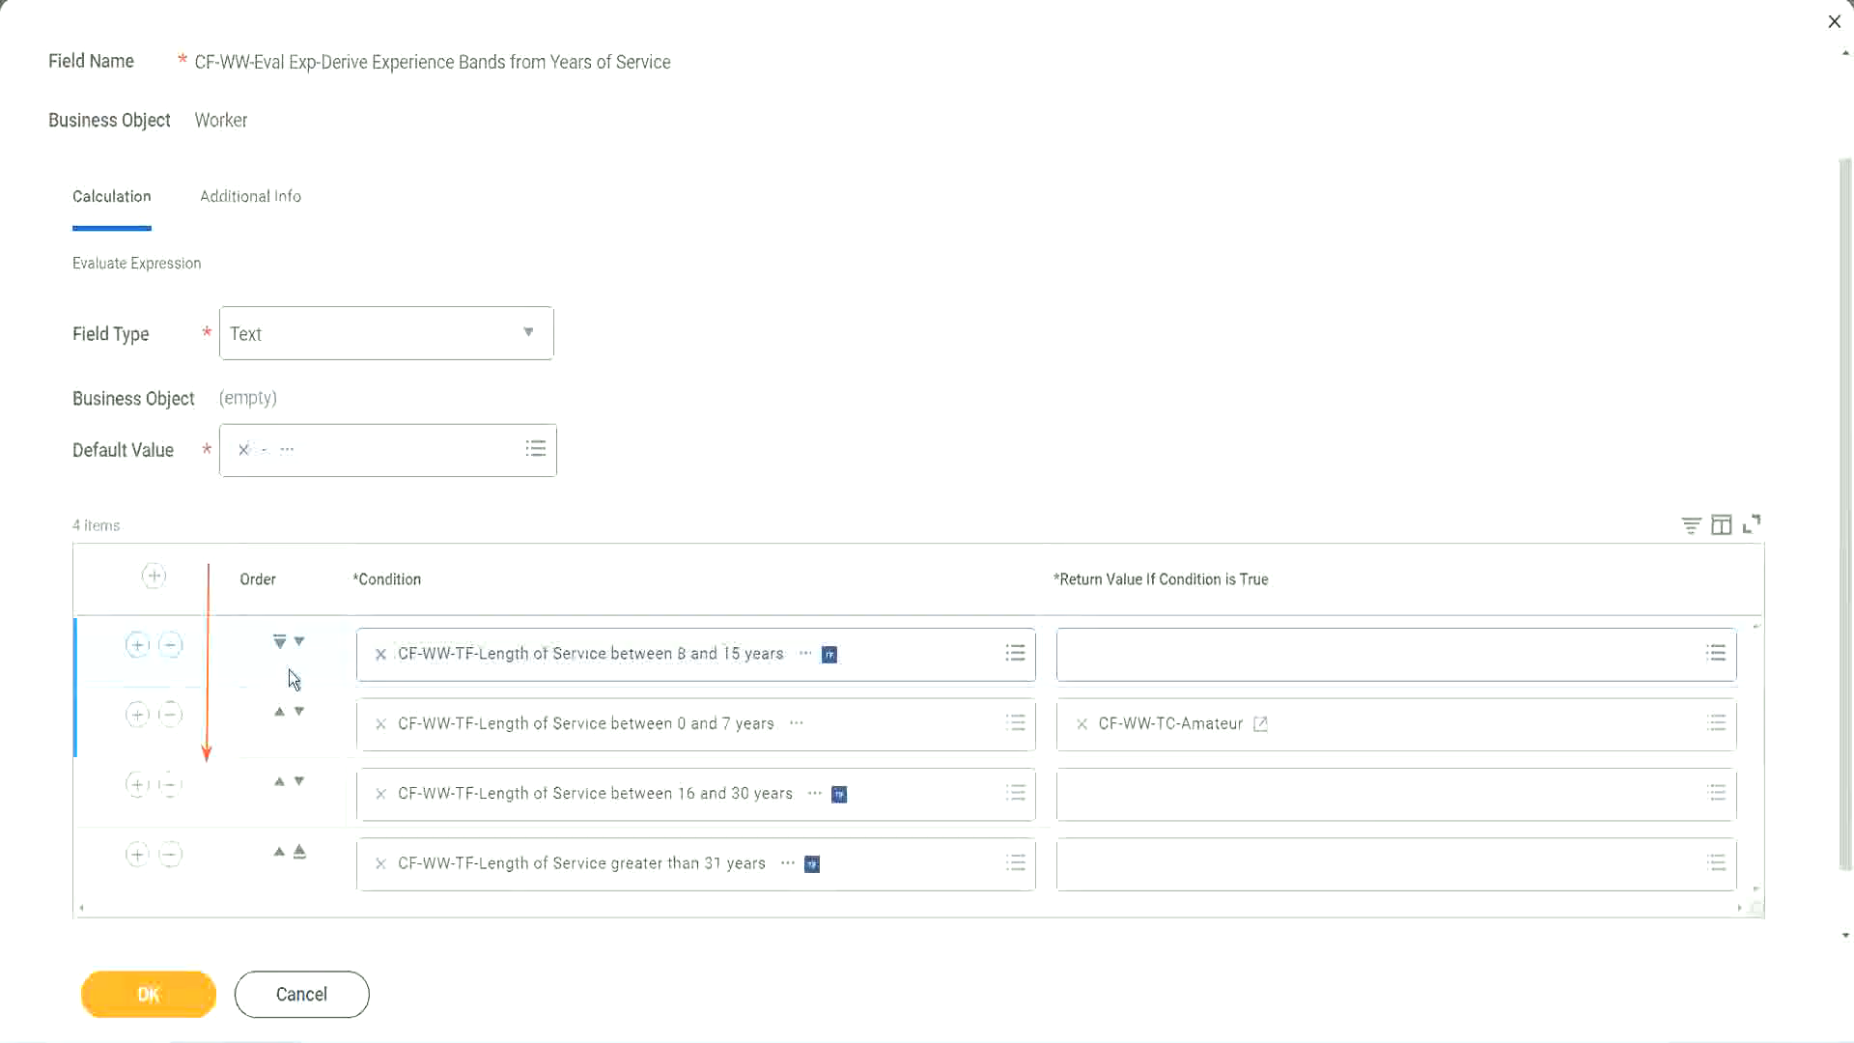
left_click(300, 642)
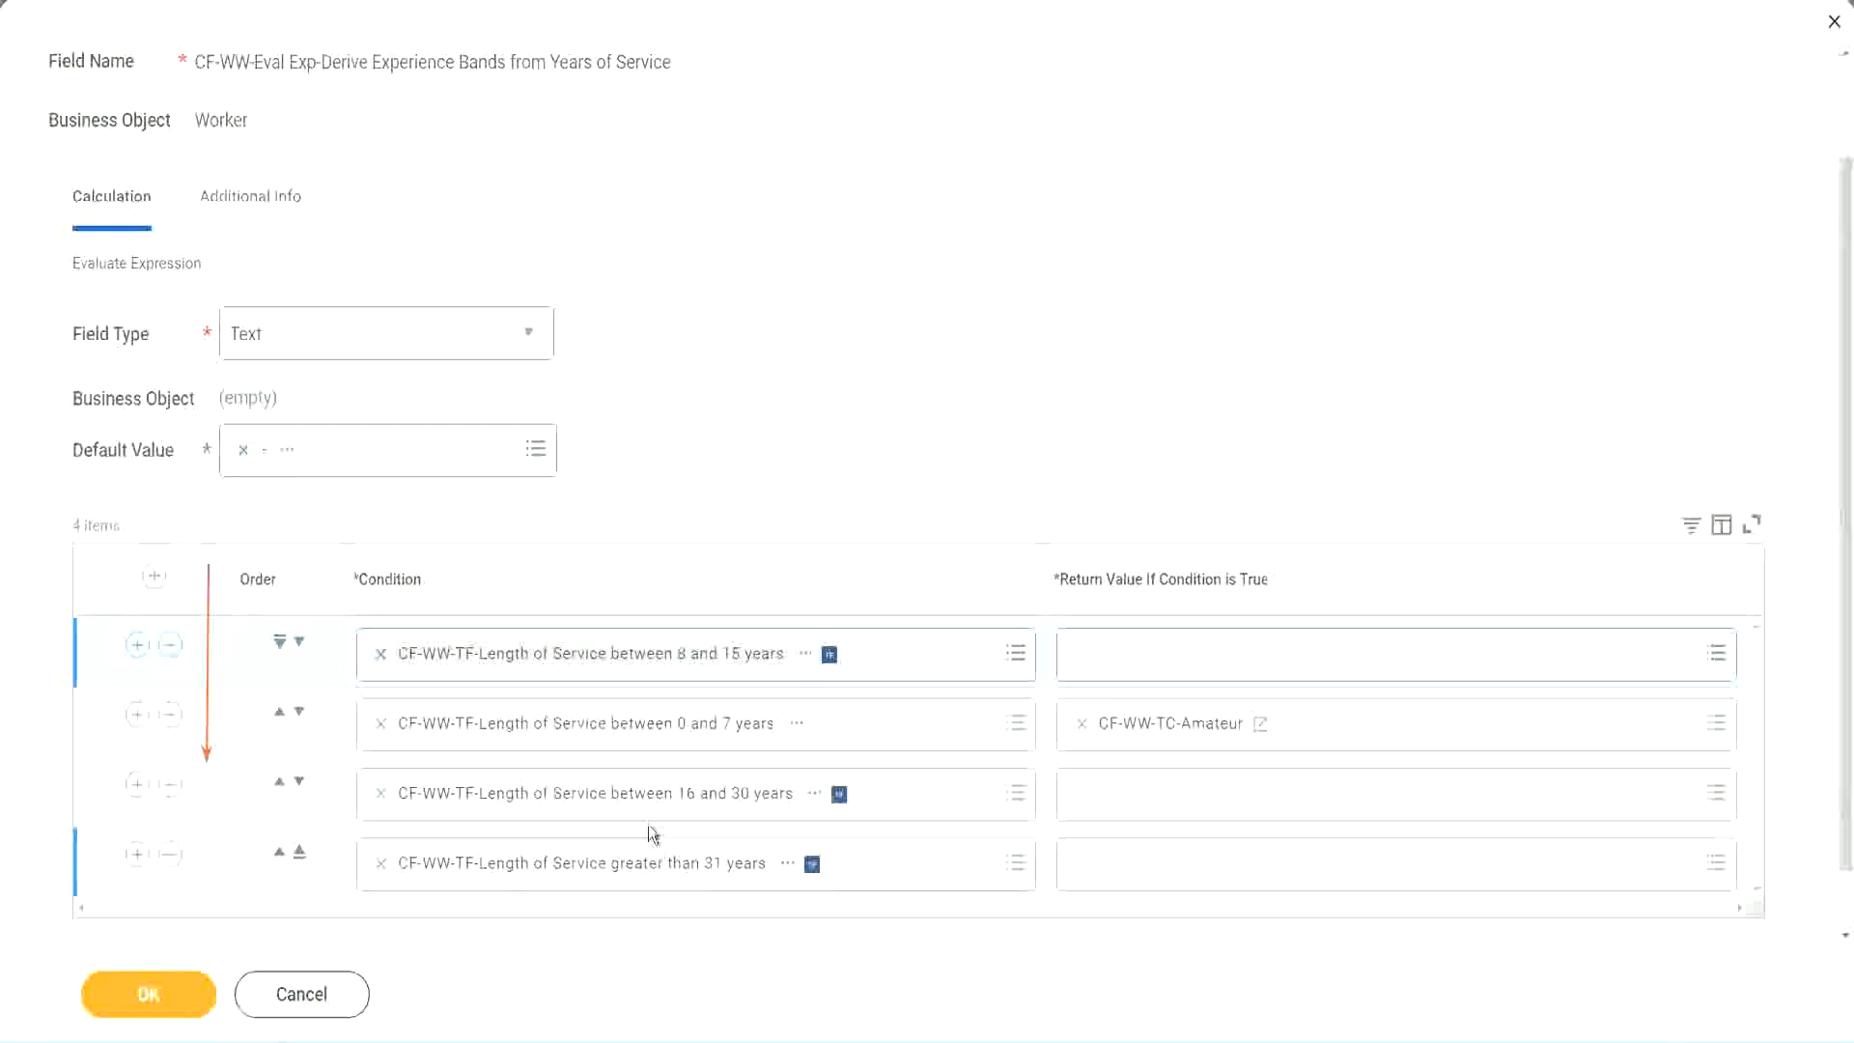
- Copy the text of the CF-WW-TC-Amateur return value and move the 8 and 15 years condition back below the 0 and 7 years condition
right_click(1175, 738)
left_click(1222, 833)
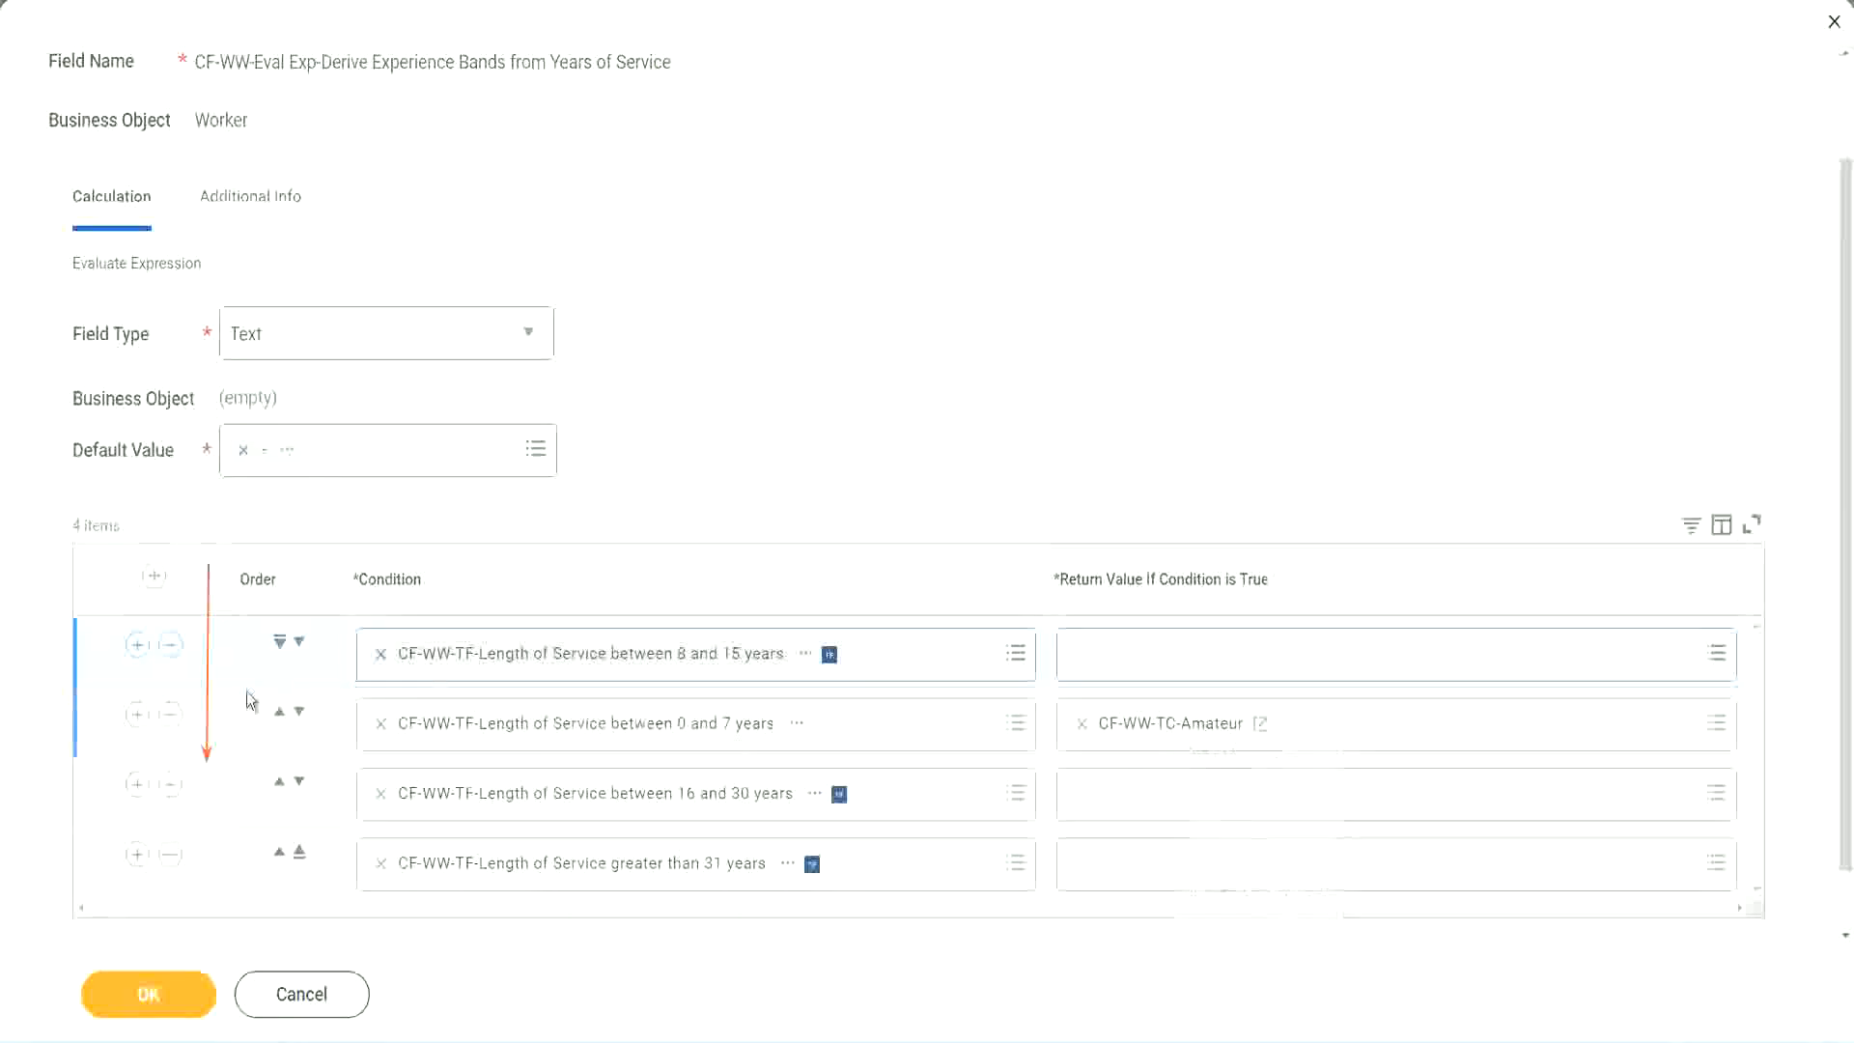
left_click(299, 643)
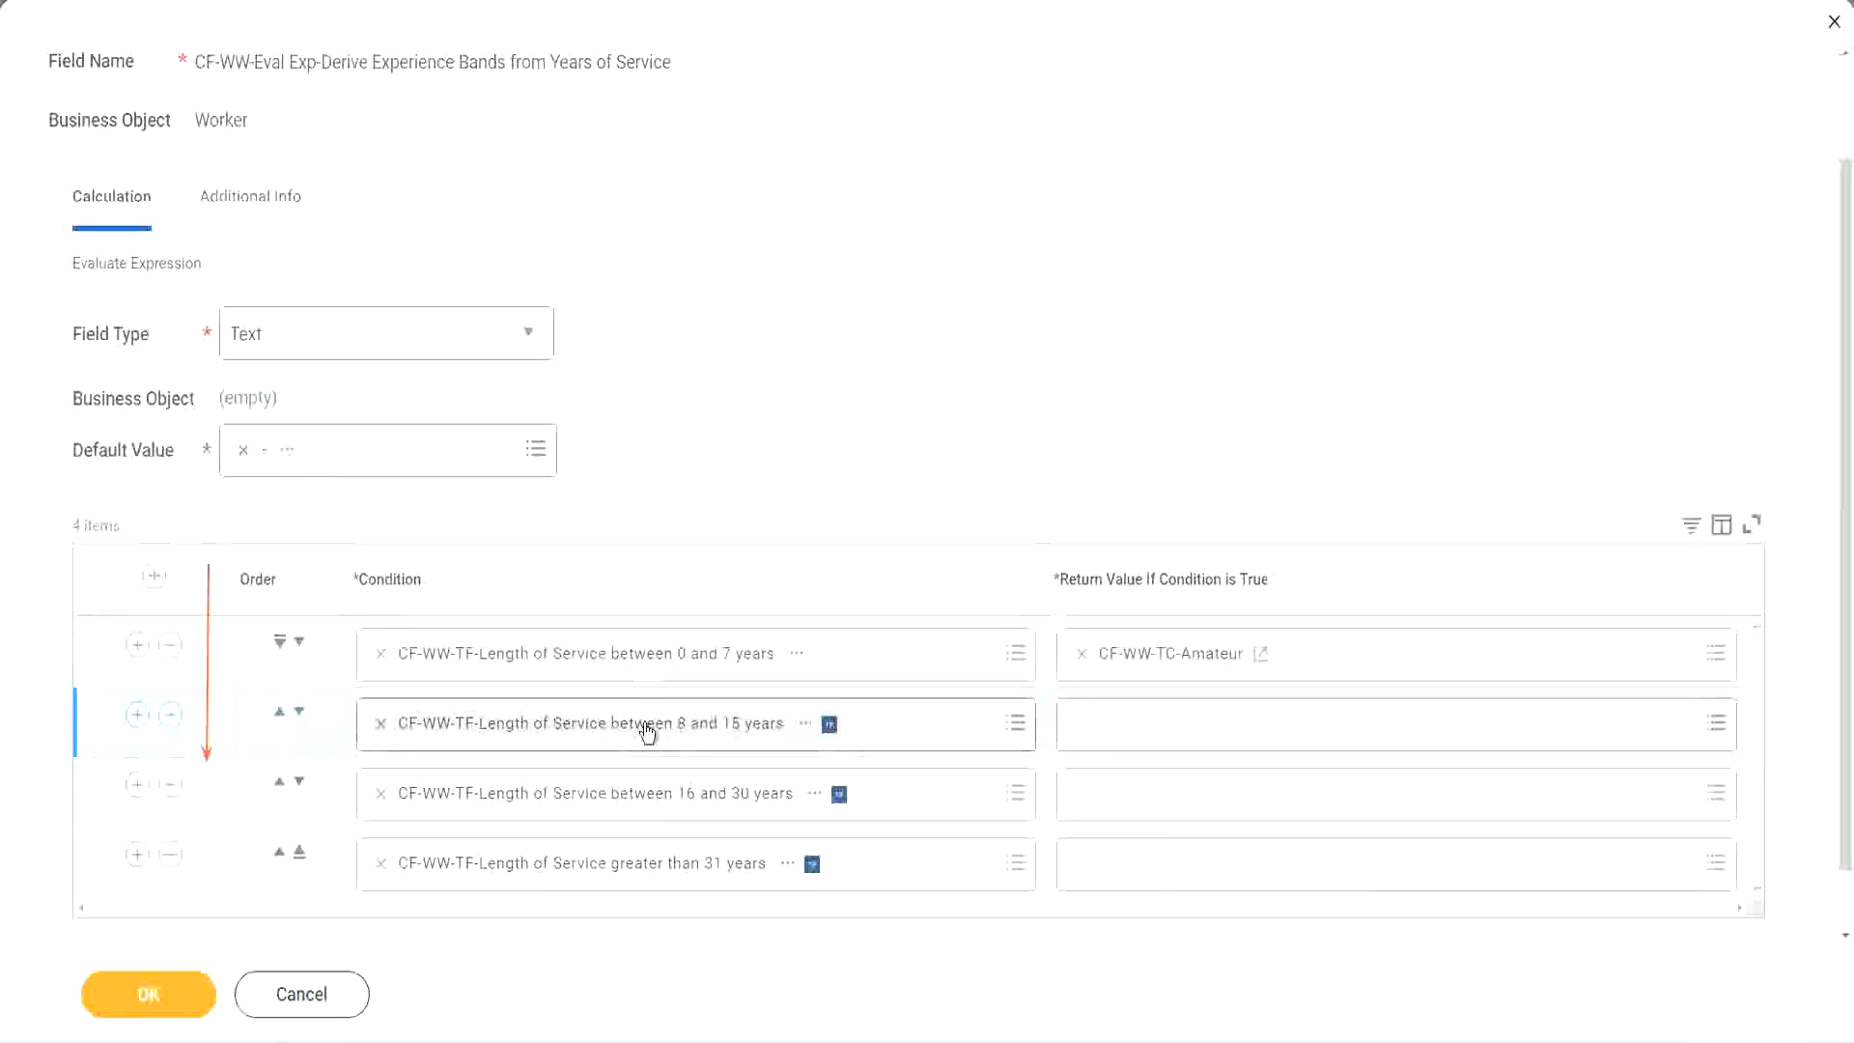
- Create calculated field CF-WW-TC-Experienced for the second row's return value, with business object Global and function Text Constant, and continue to its definition
left_click(1082, 724)
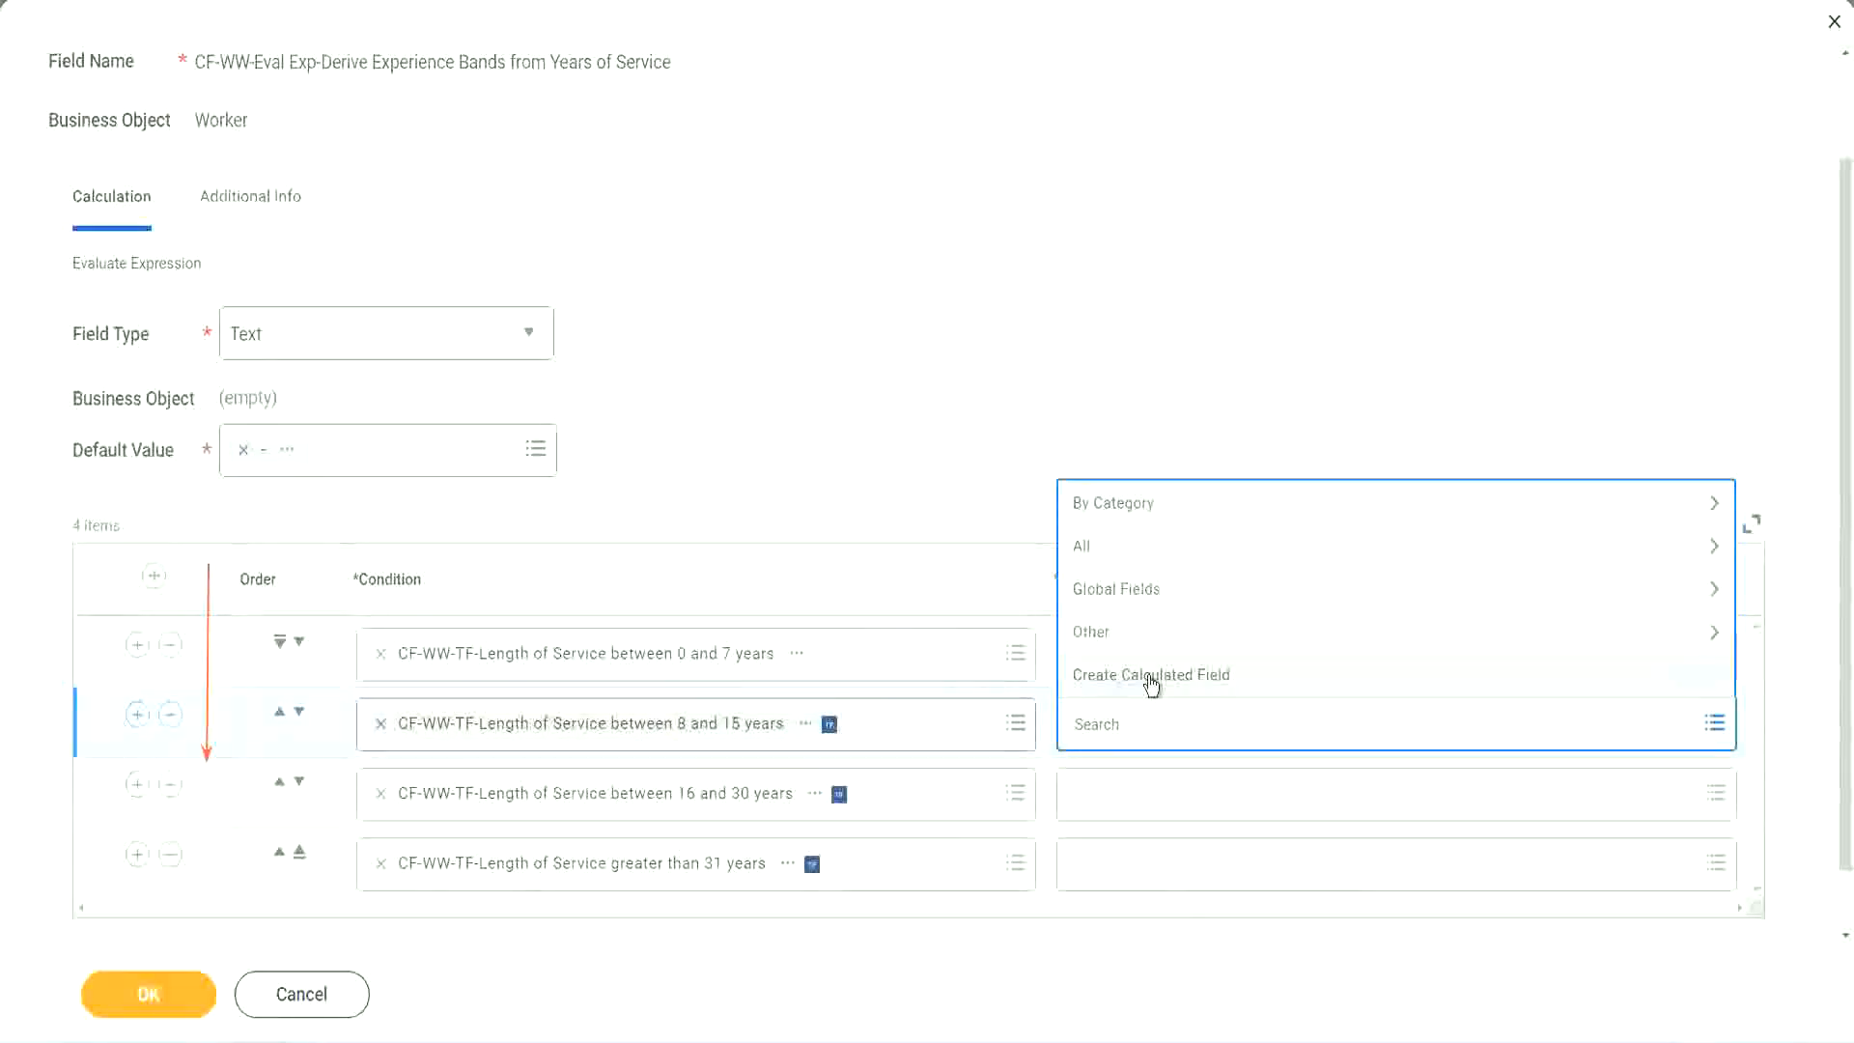
left_click(1151, 678)
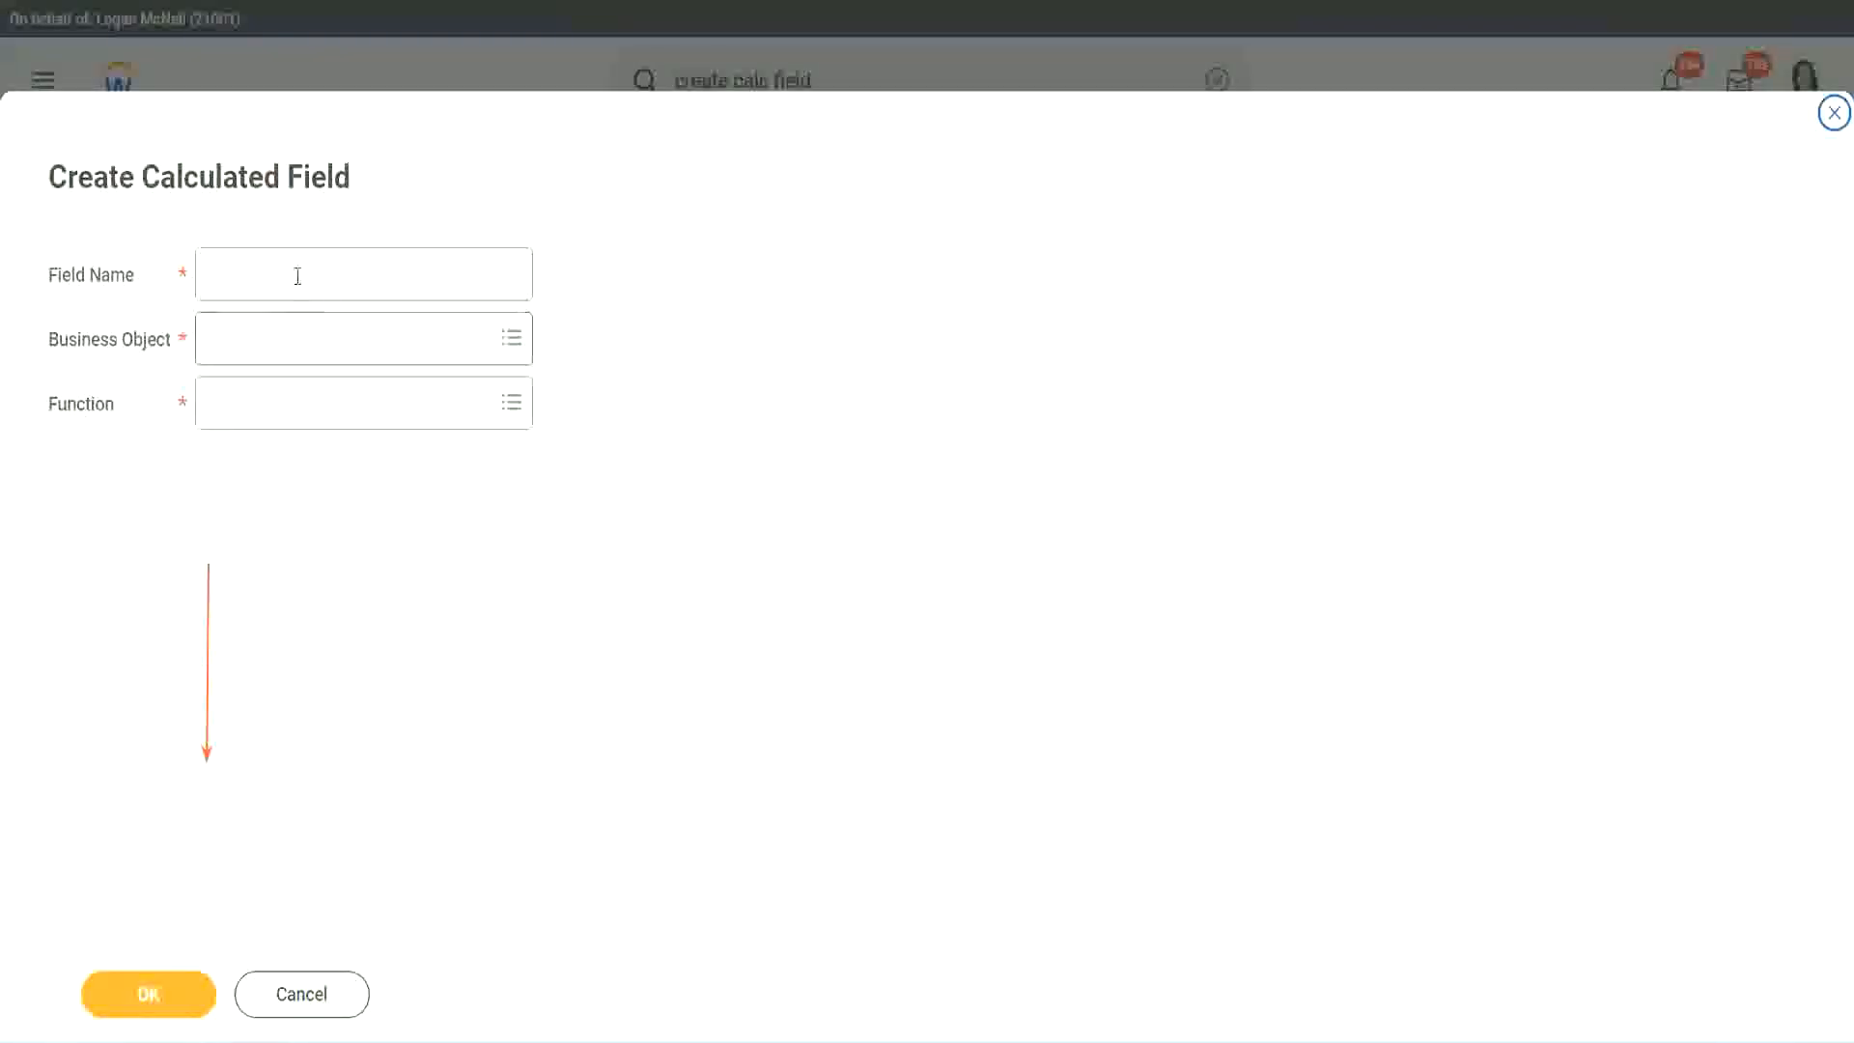
left_click(295, 275)
key("ctrl+v")
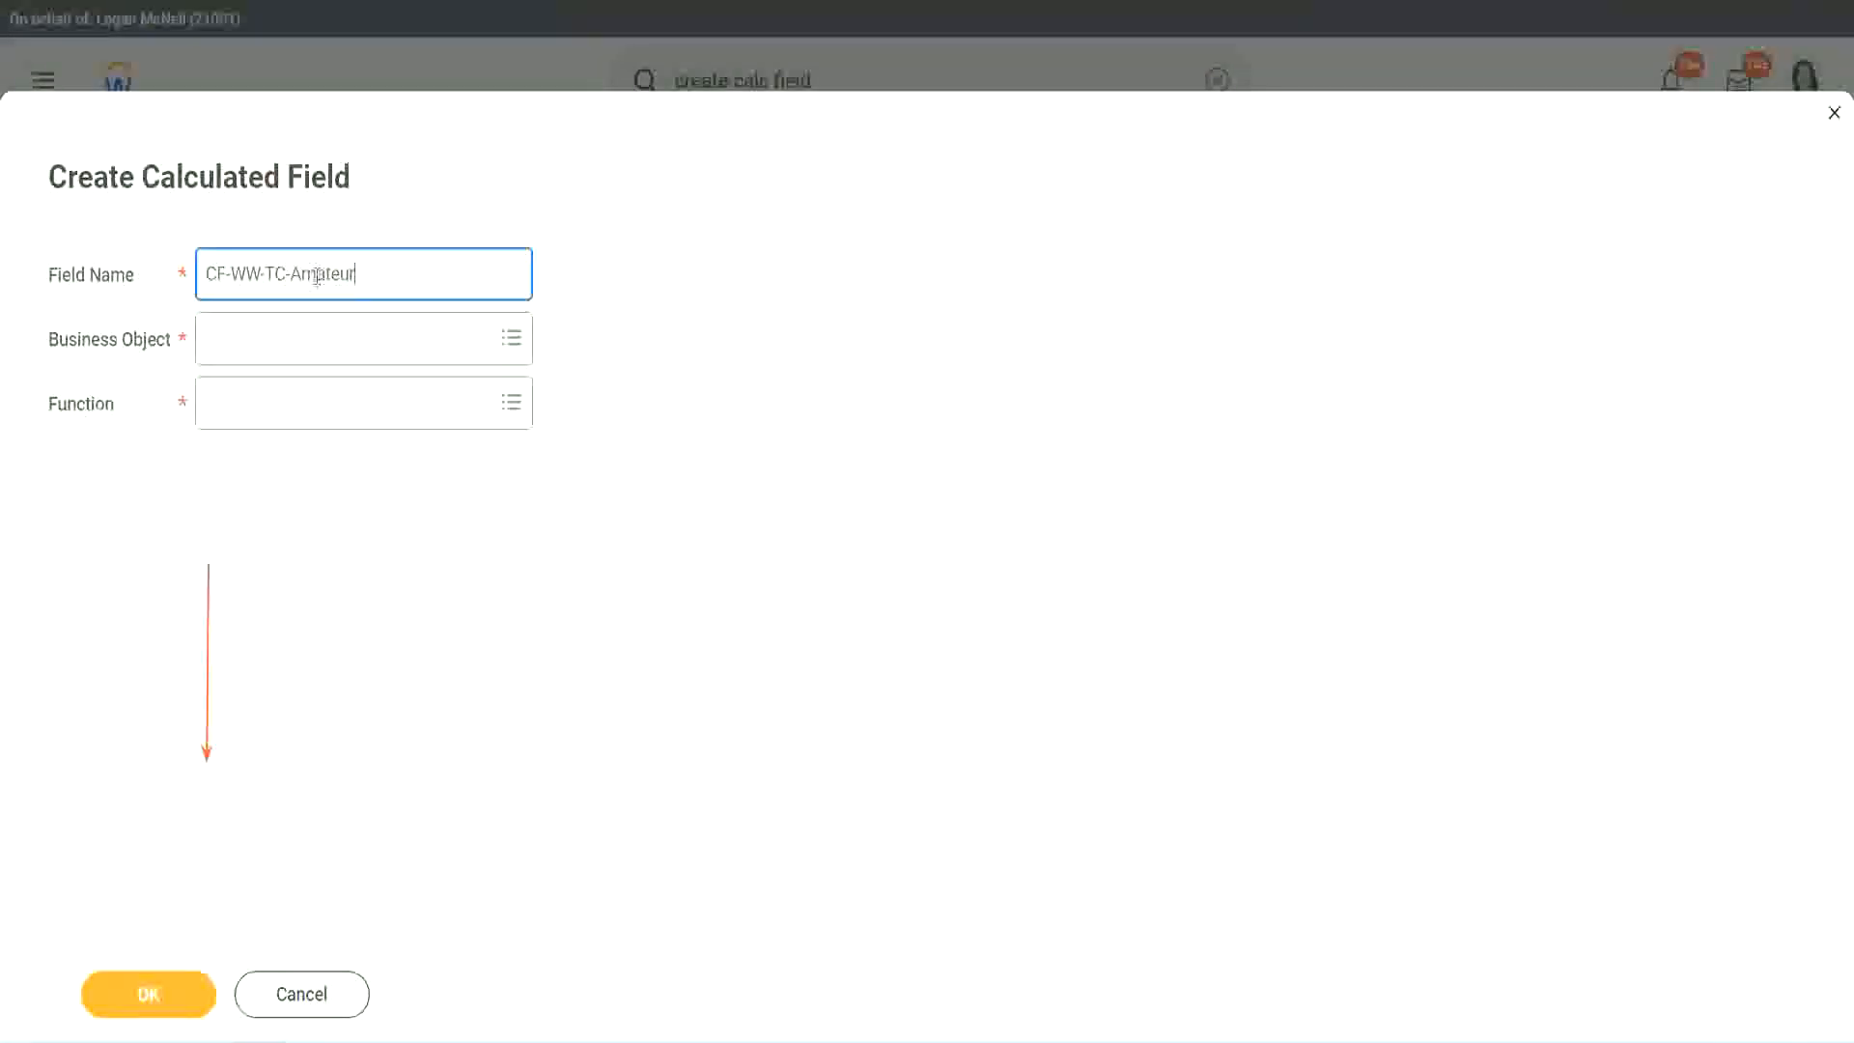
double_click(317, 276)
type("Experienced")
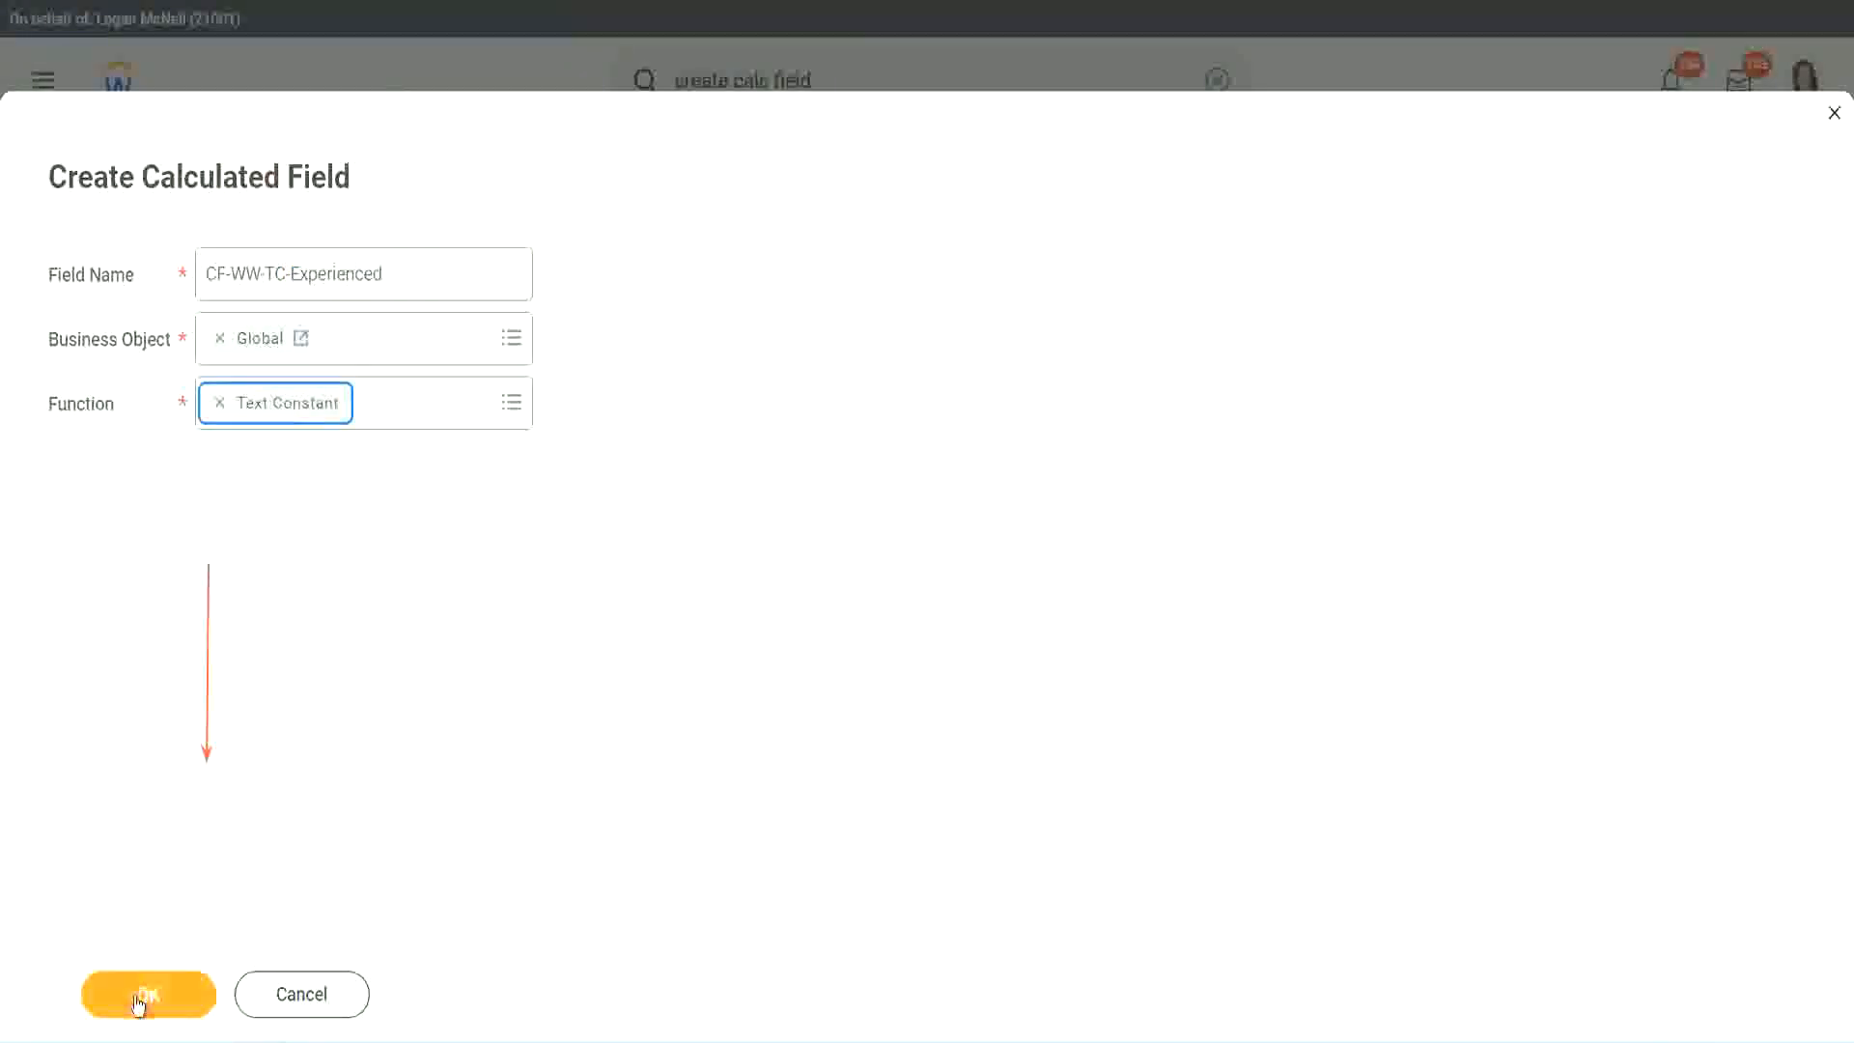
left_click(138, 1004)
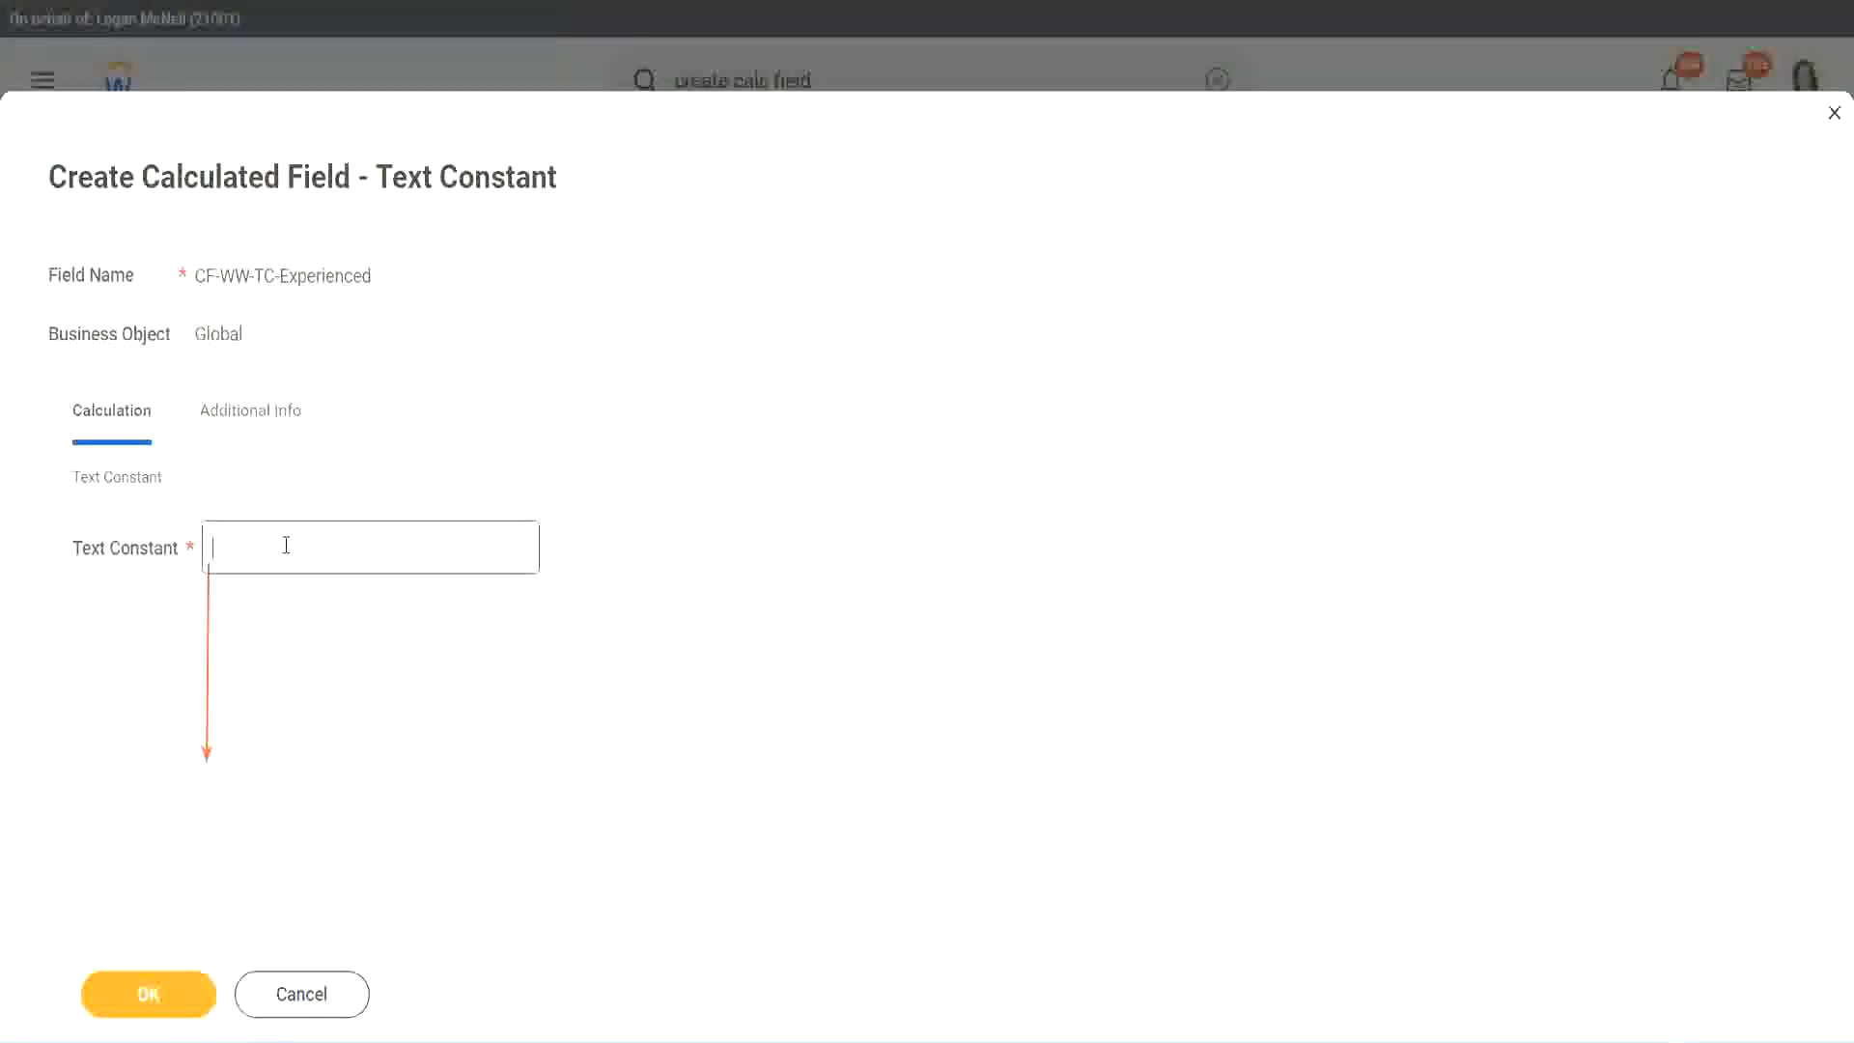
- Define the text constant as Experienced and save the calculated field as the second row's return value
left_click(282, 548)
type("Experienced")
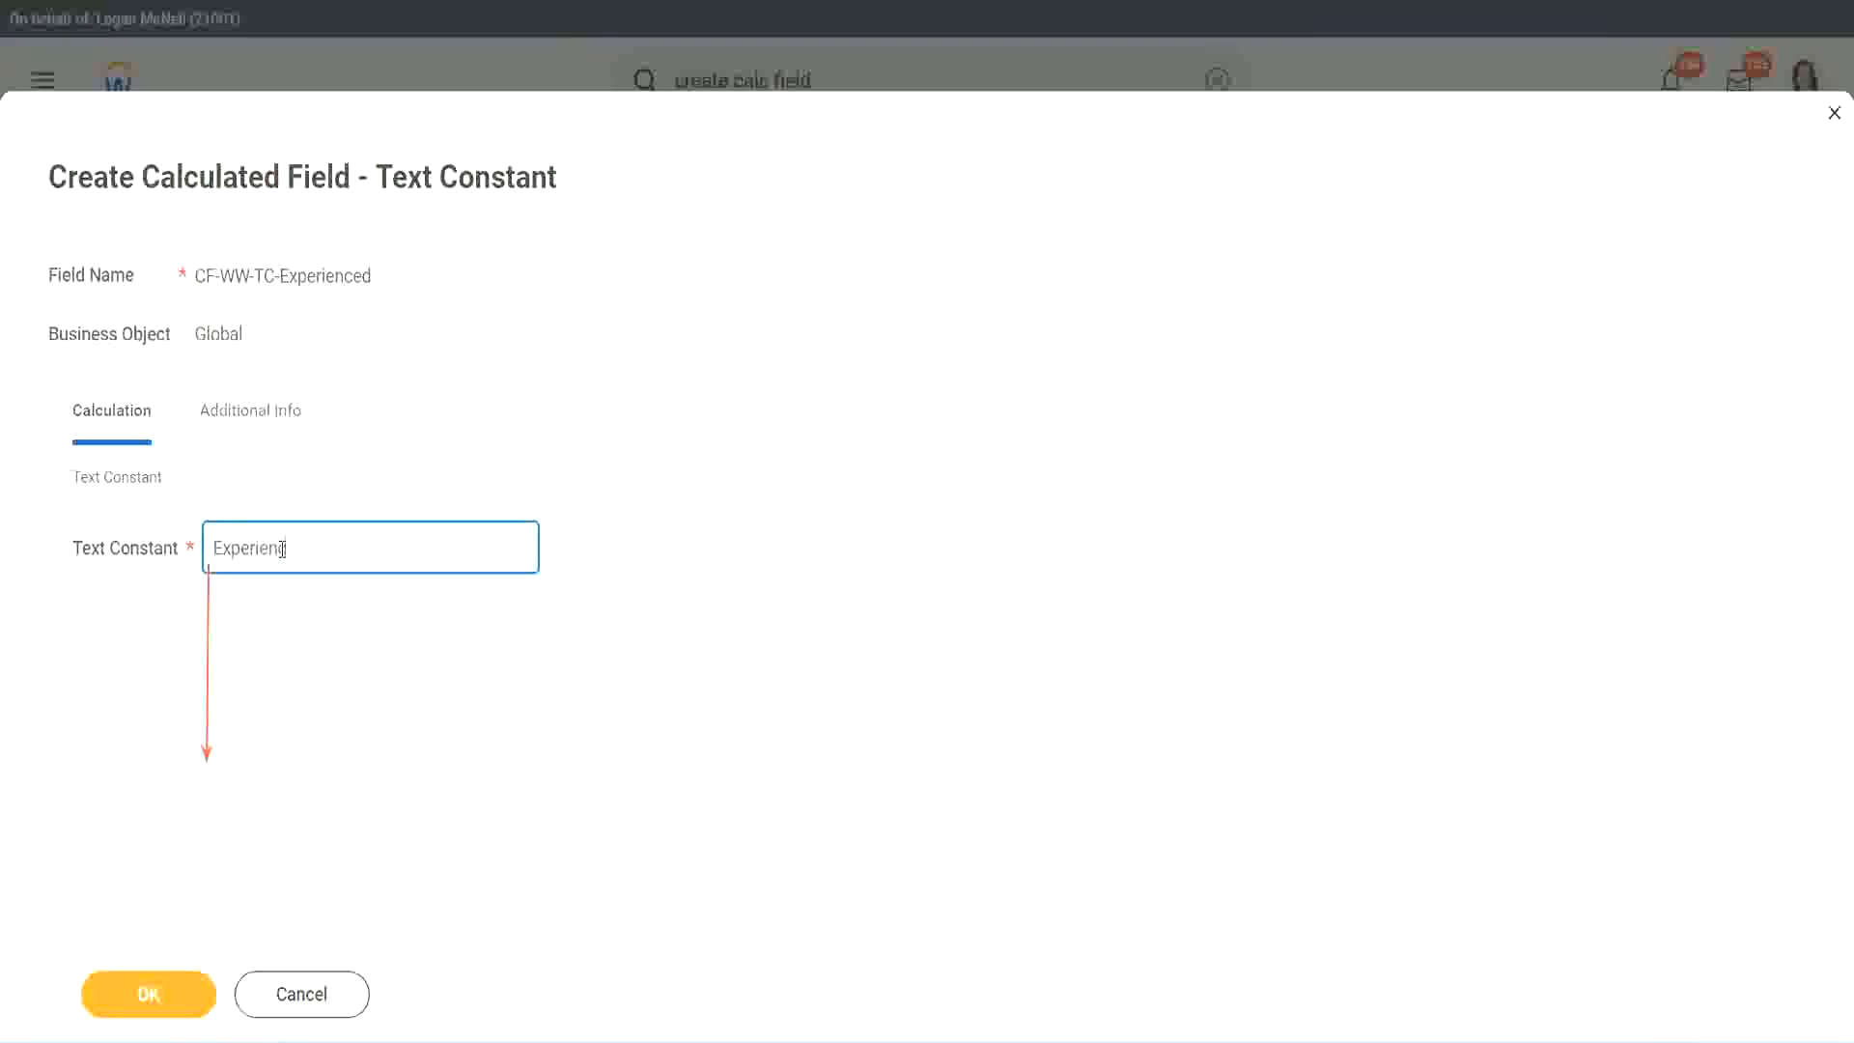
left_click(152, 996)
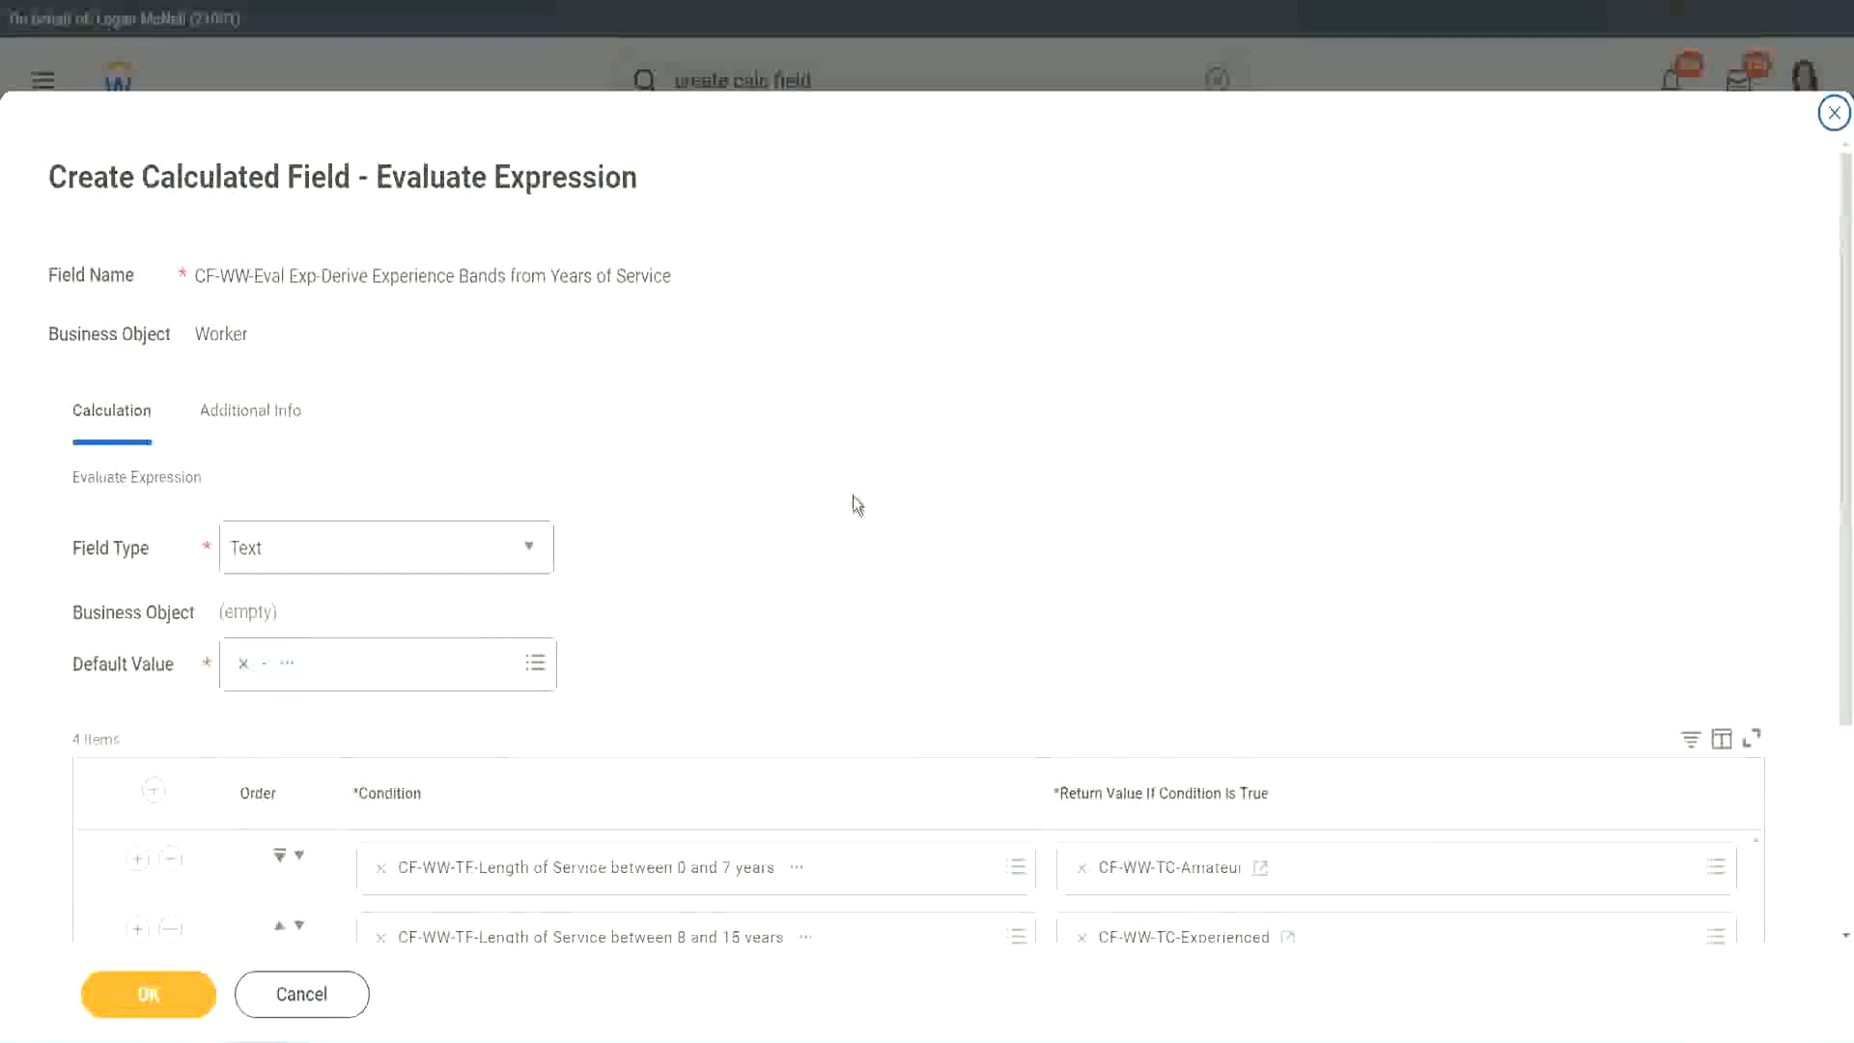
- Start a new calculated field for the third row's return value, paste the copied name CF-WW-TC-Amateur and set the business object to Global
scroll(854, 495, "down", 2)
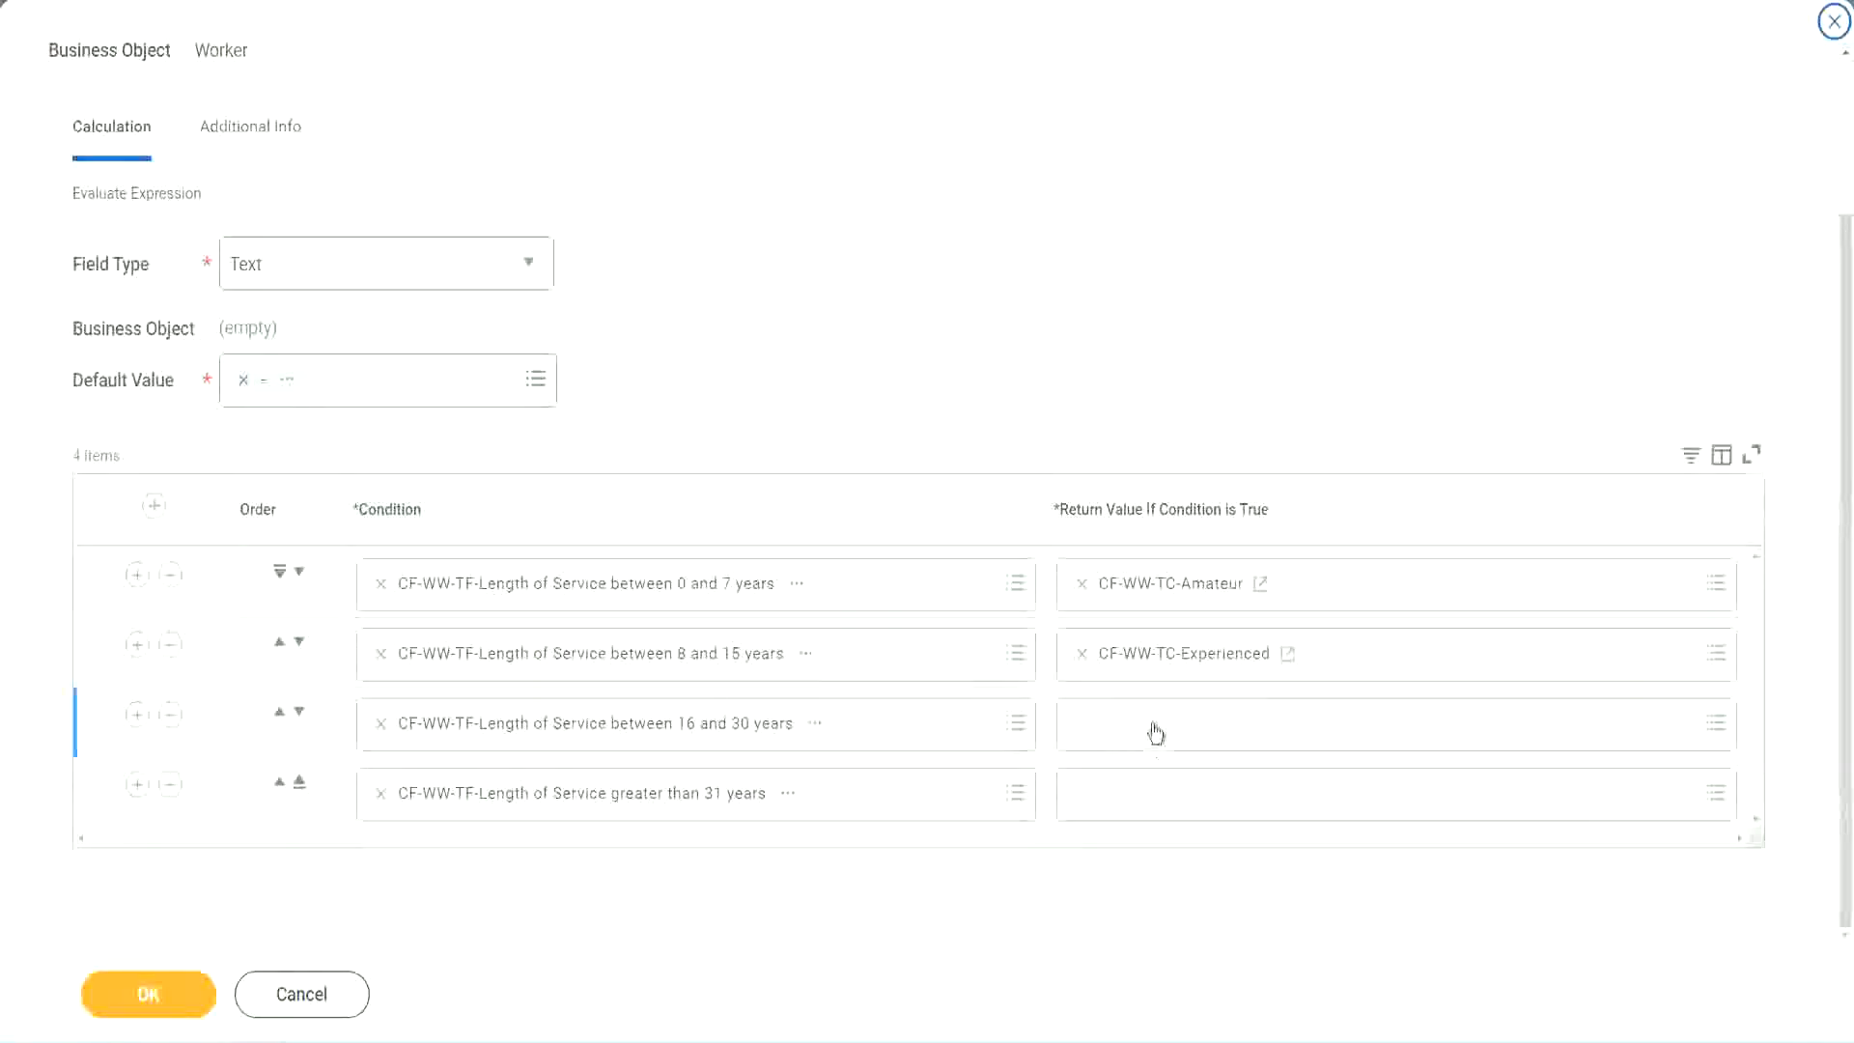
left_click(1155, 723)
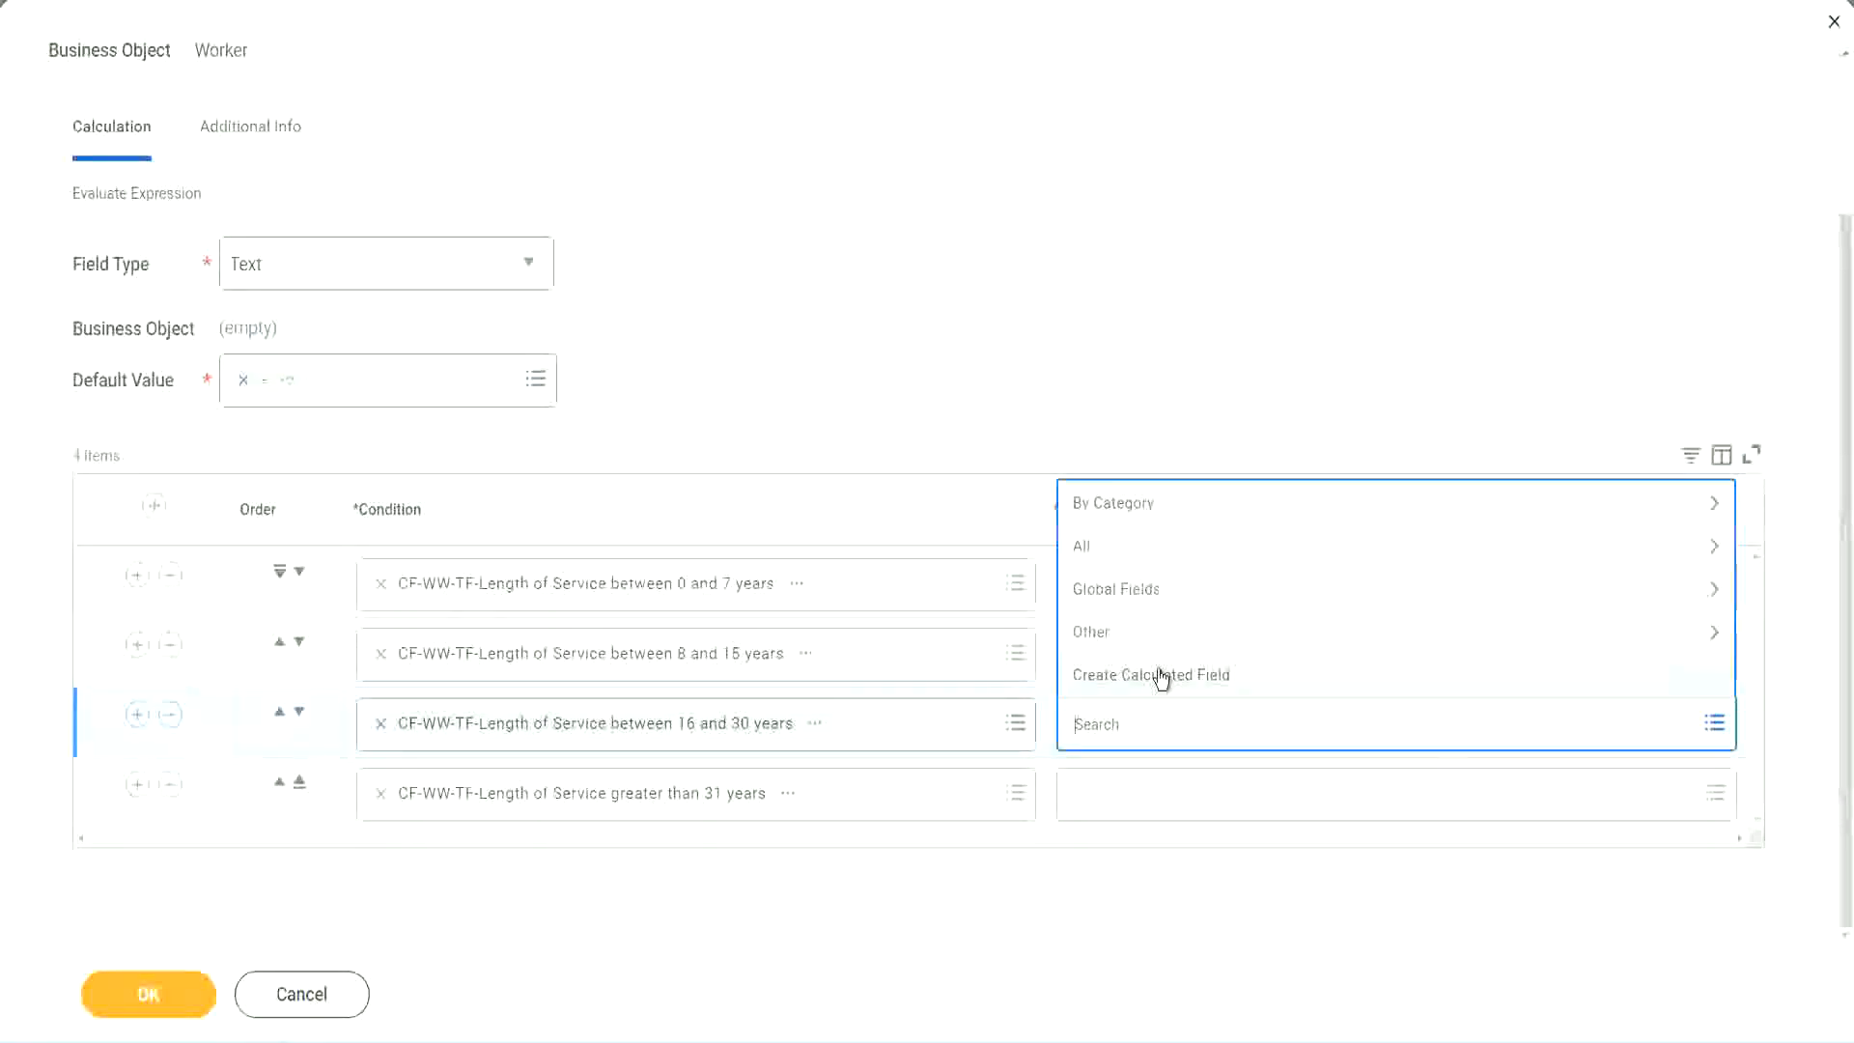
left_click(1163, 676)
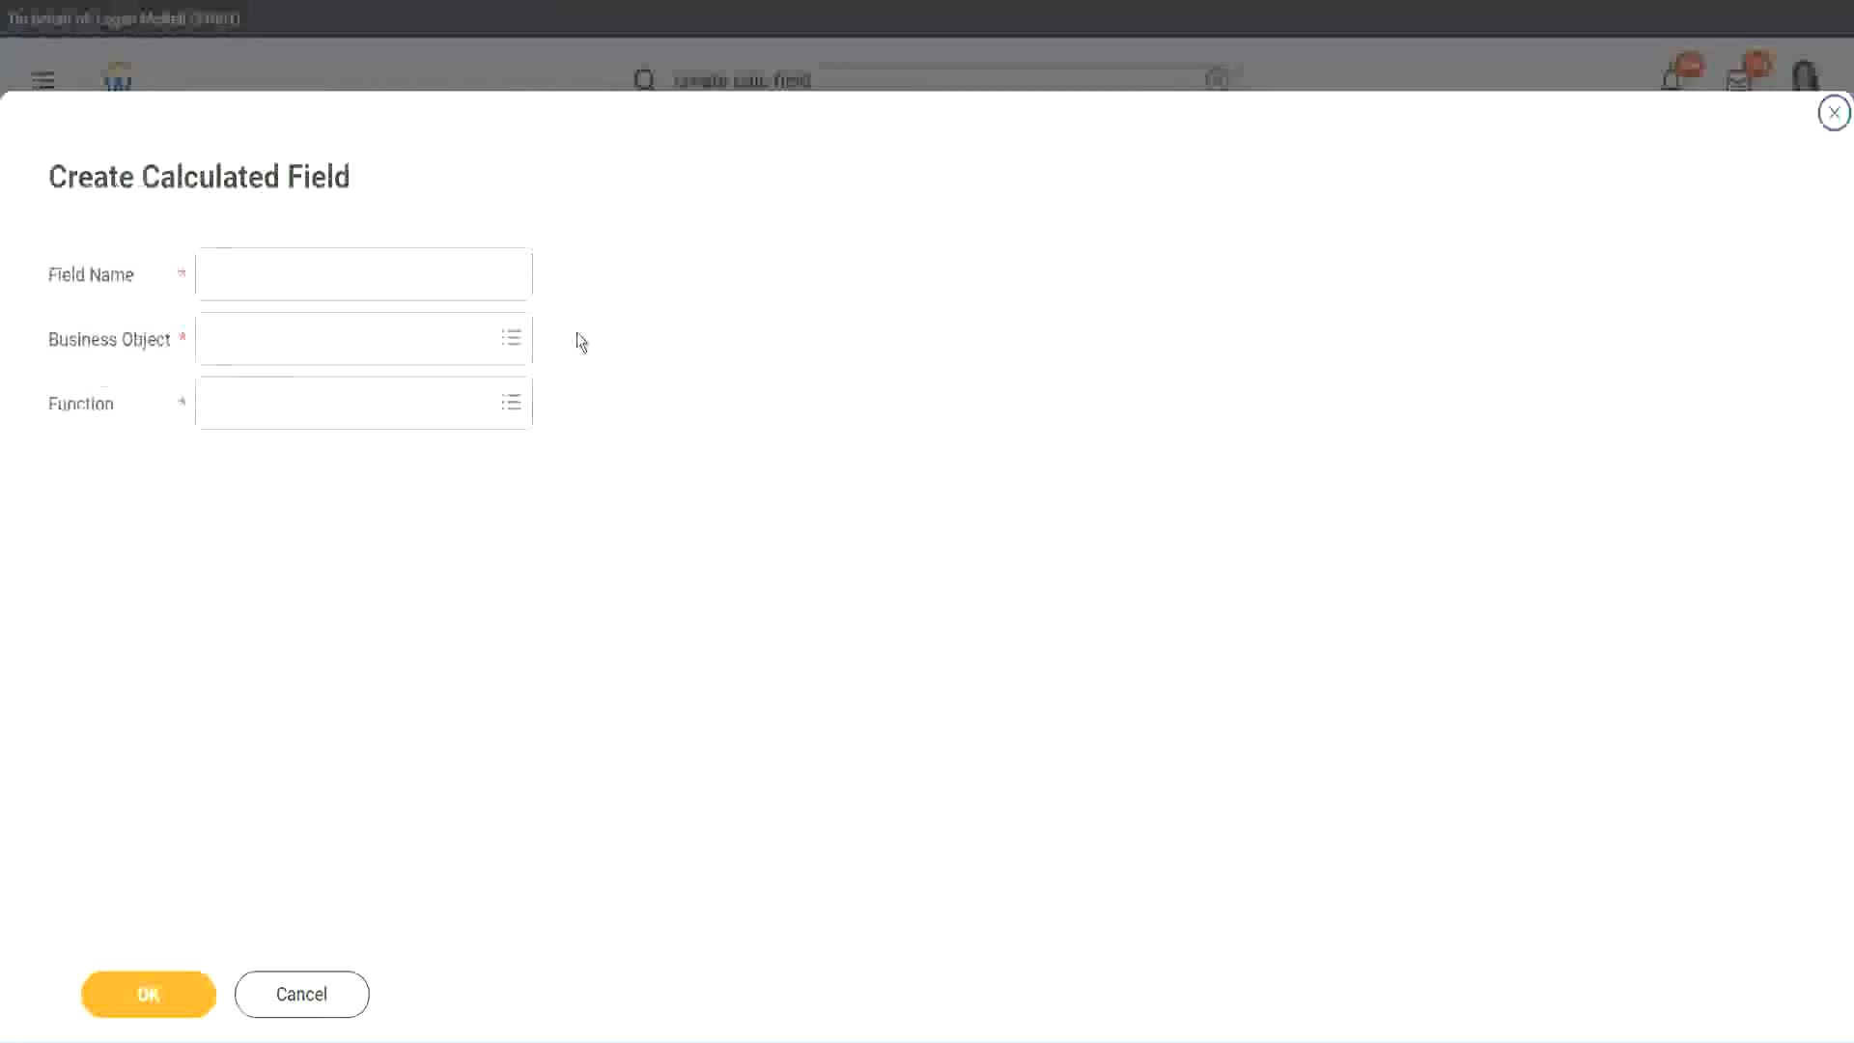
left_click(392, 275)
type("CF WW TC Amount")
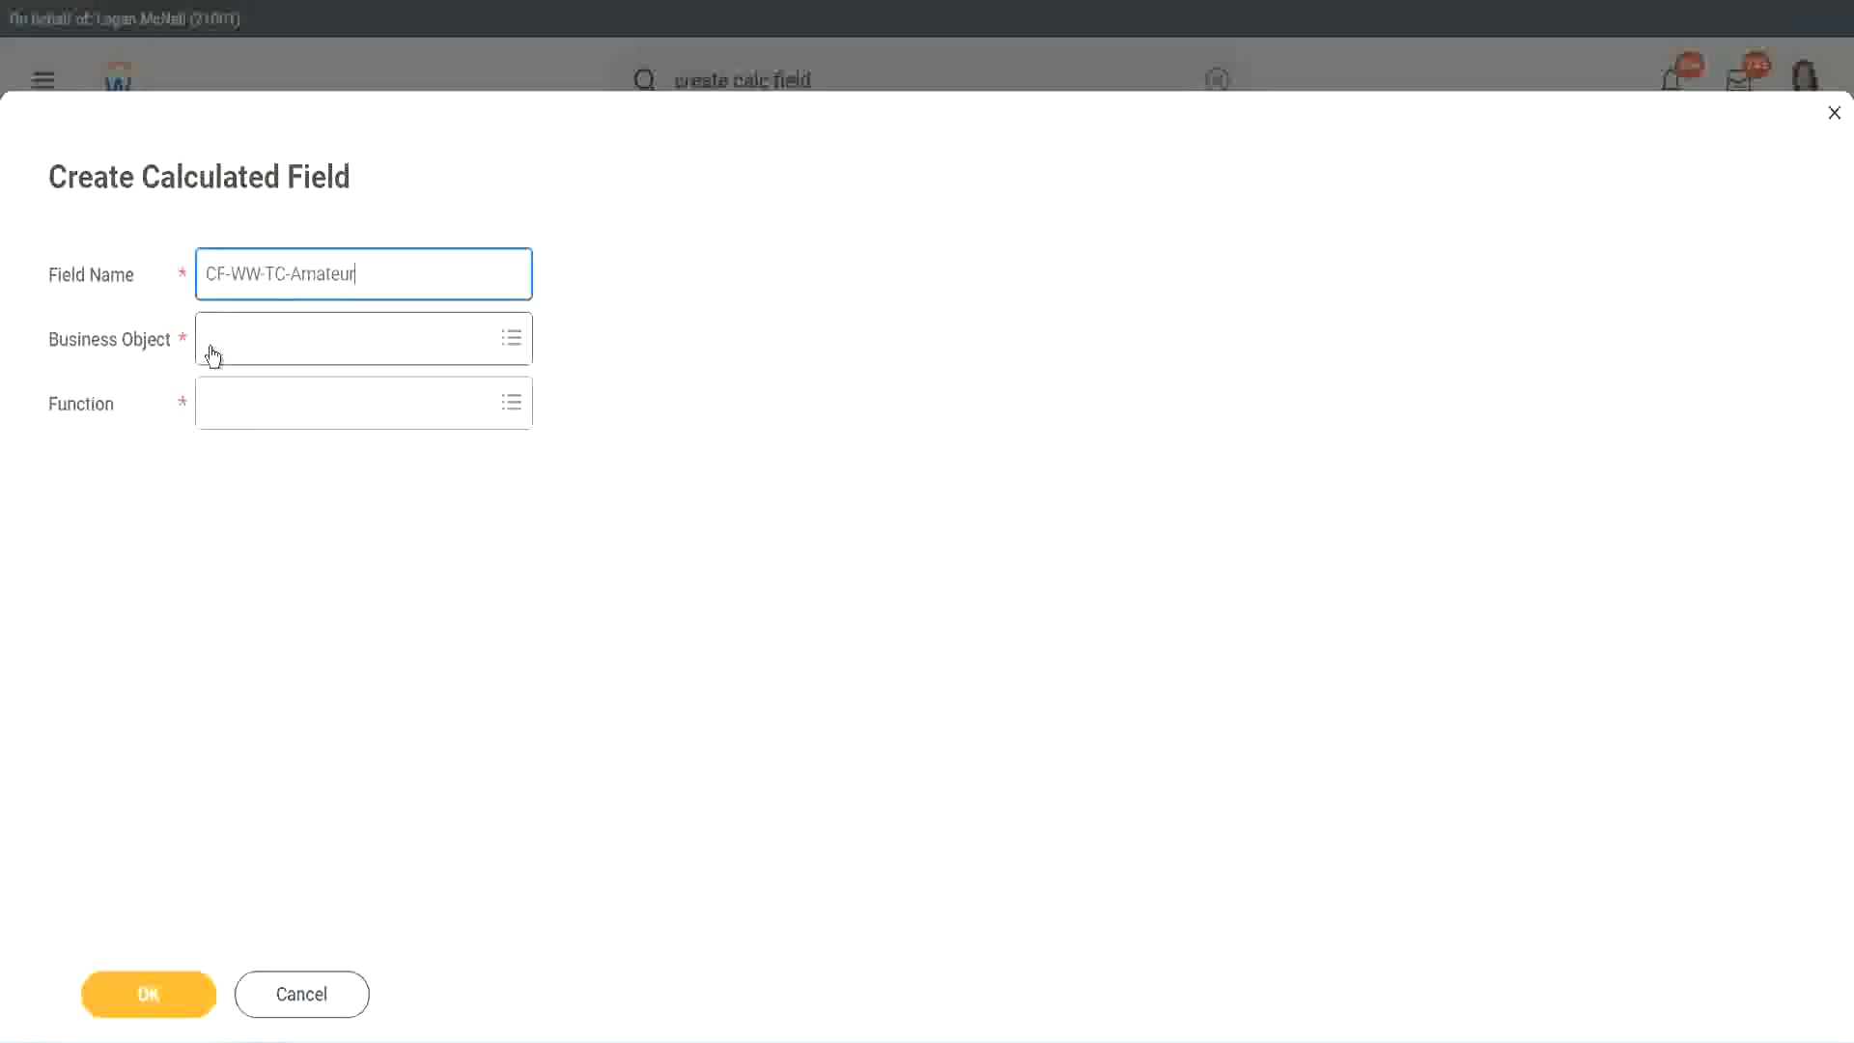
left_click(212, 340)
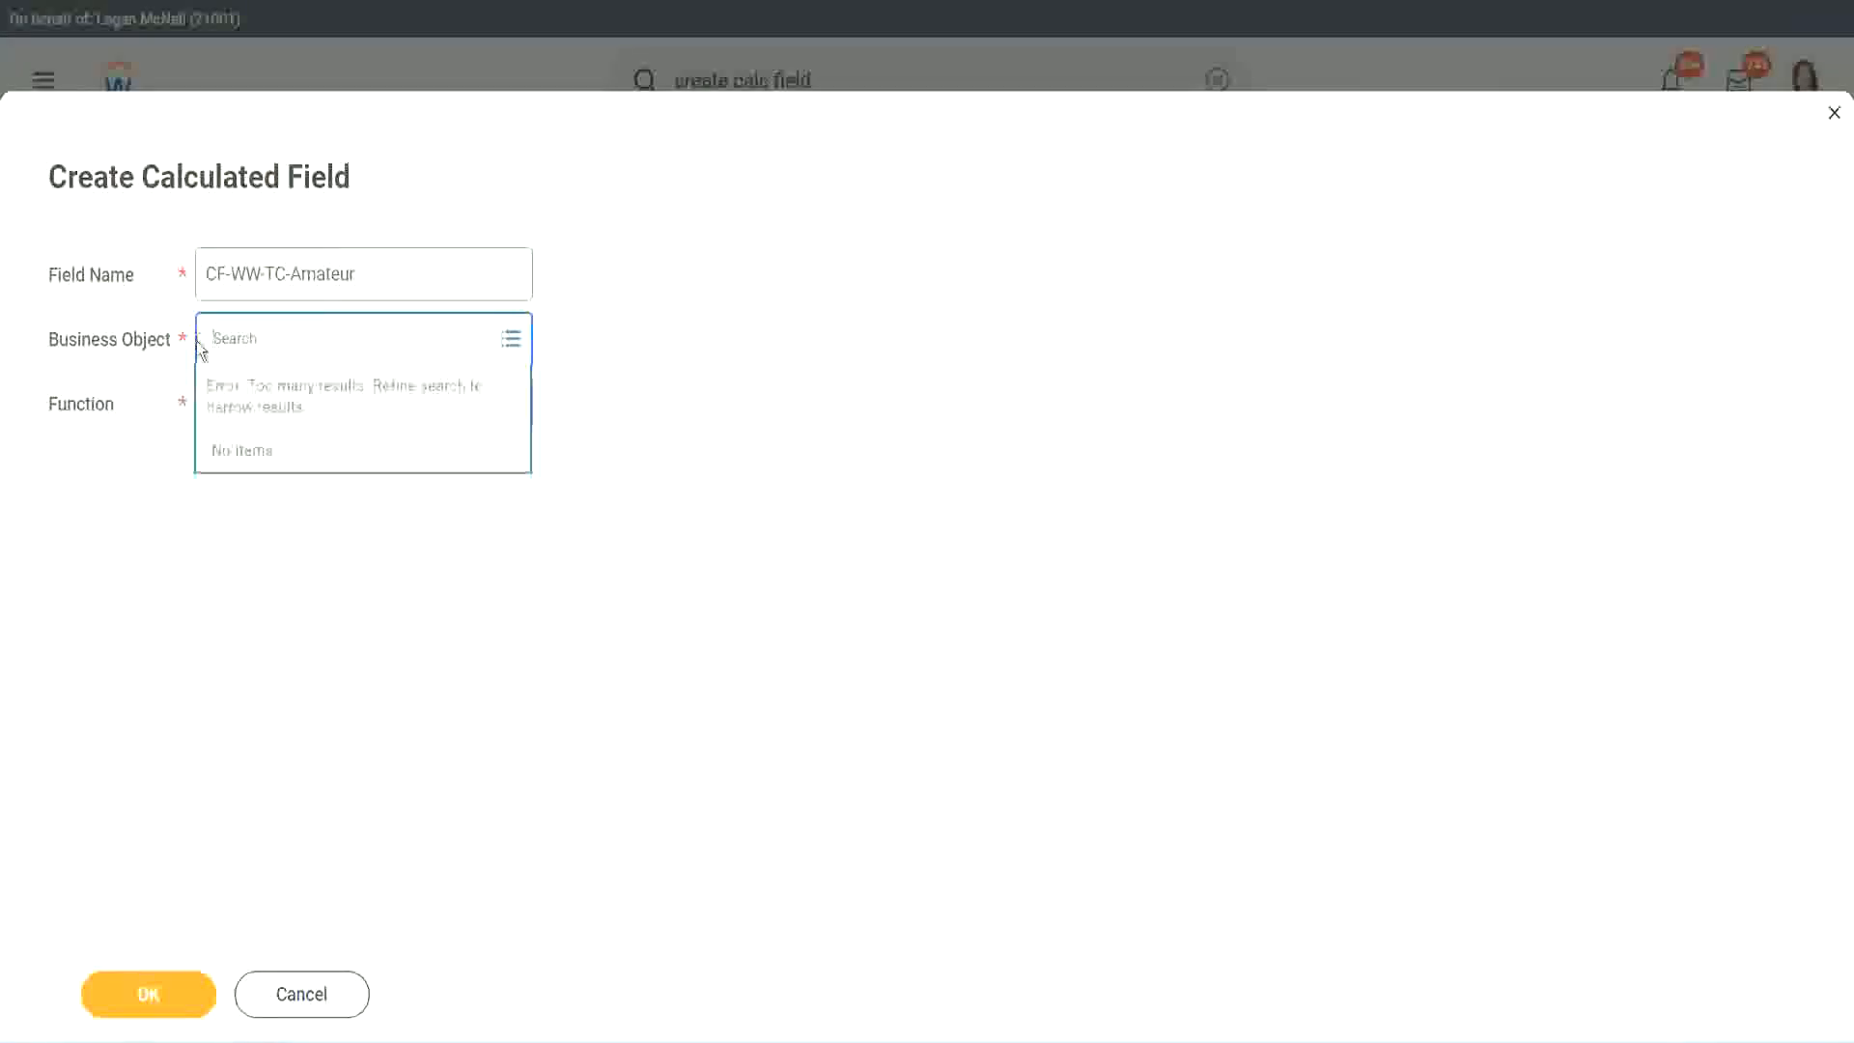
type("global")
key("Return")
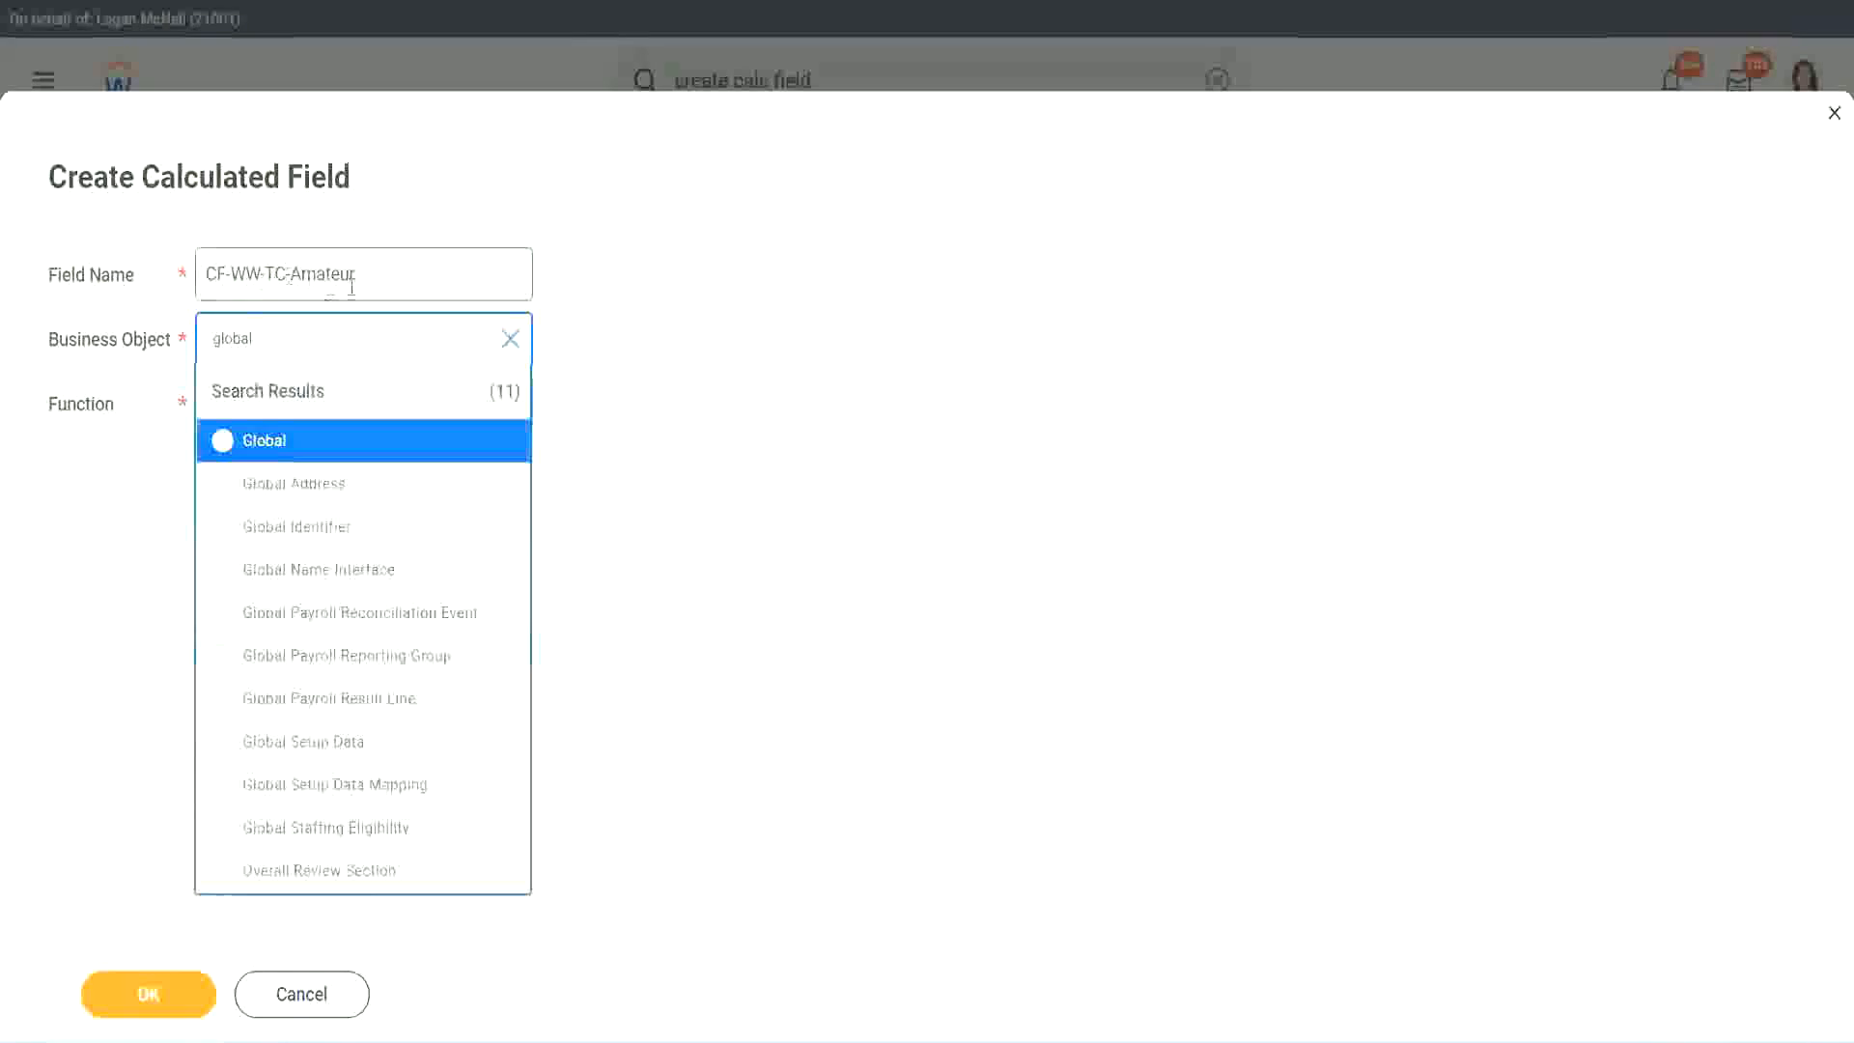
left_click(261, 443)
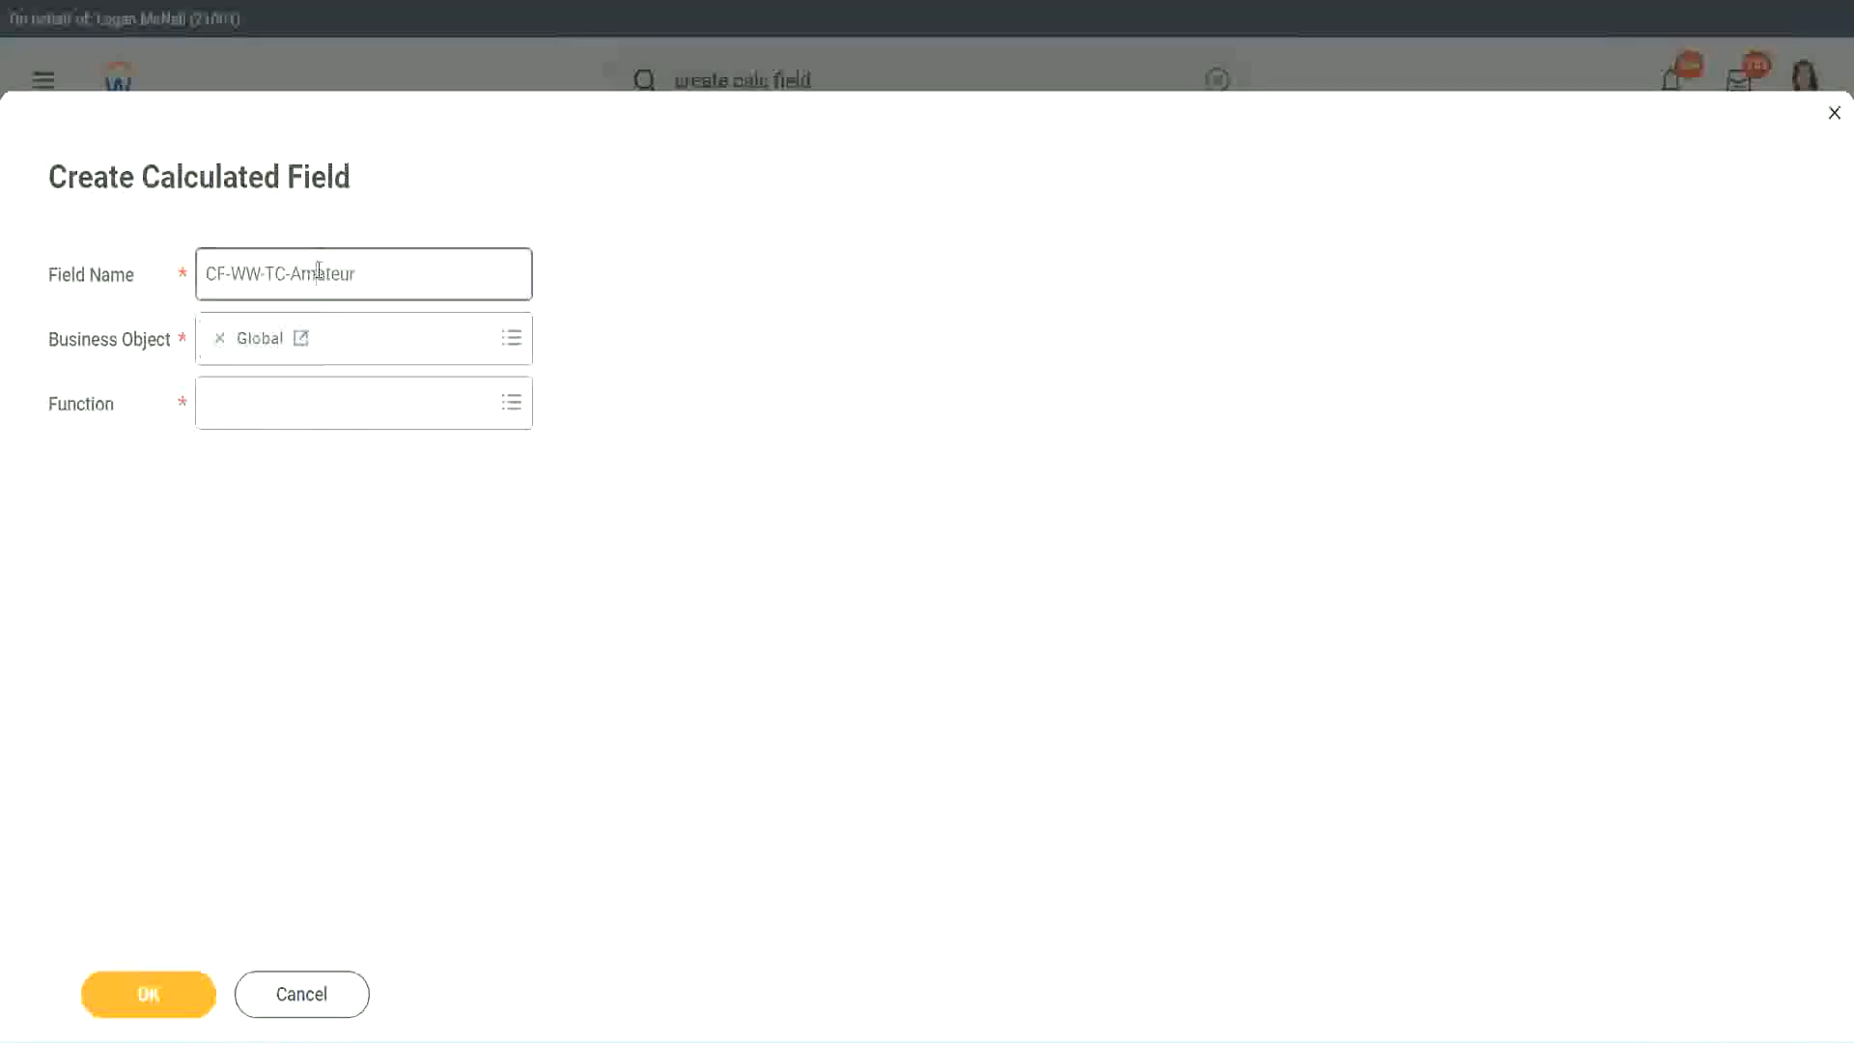
- Change the new field's name to CF-WW-TC-Senior, set its function to Text Constant and continue to its definition
double_click(339, 272)
type("Senior")
left_click(296, 420)
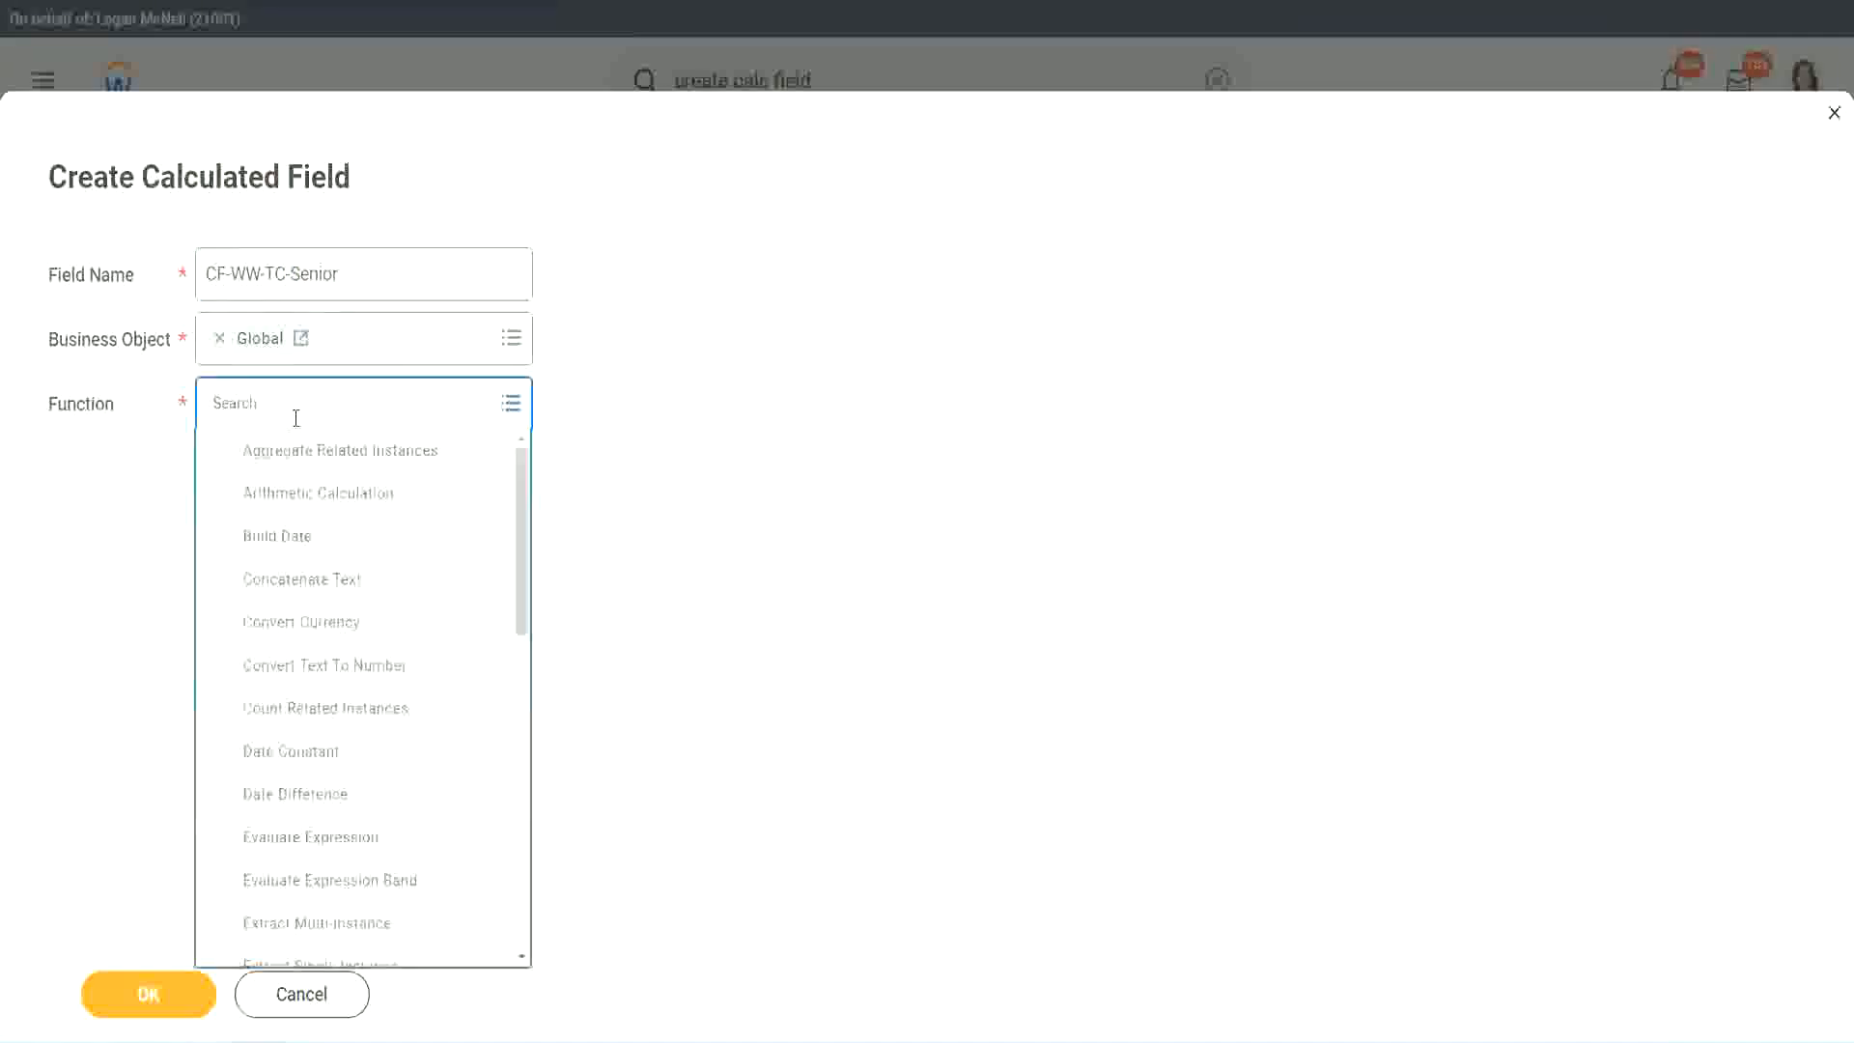
type("tc")
left_click(289, 498)
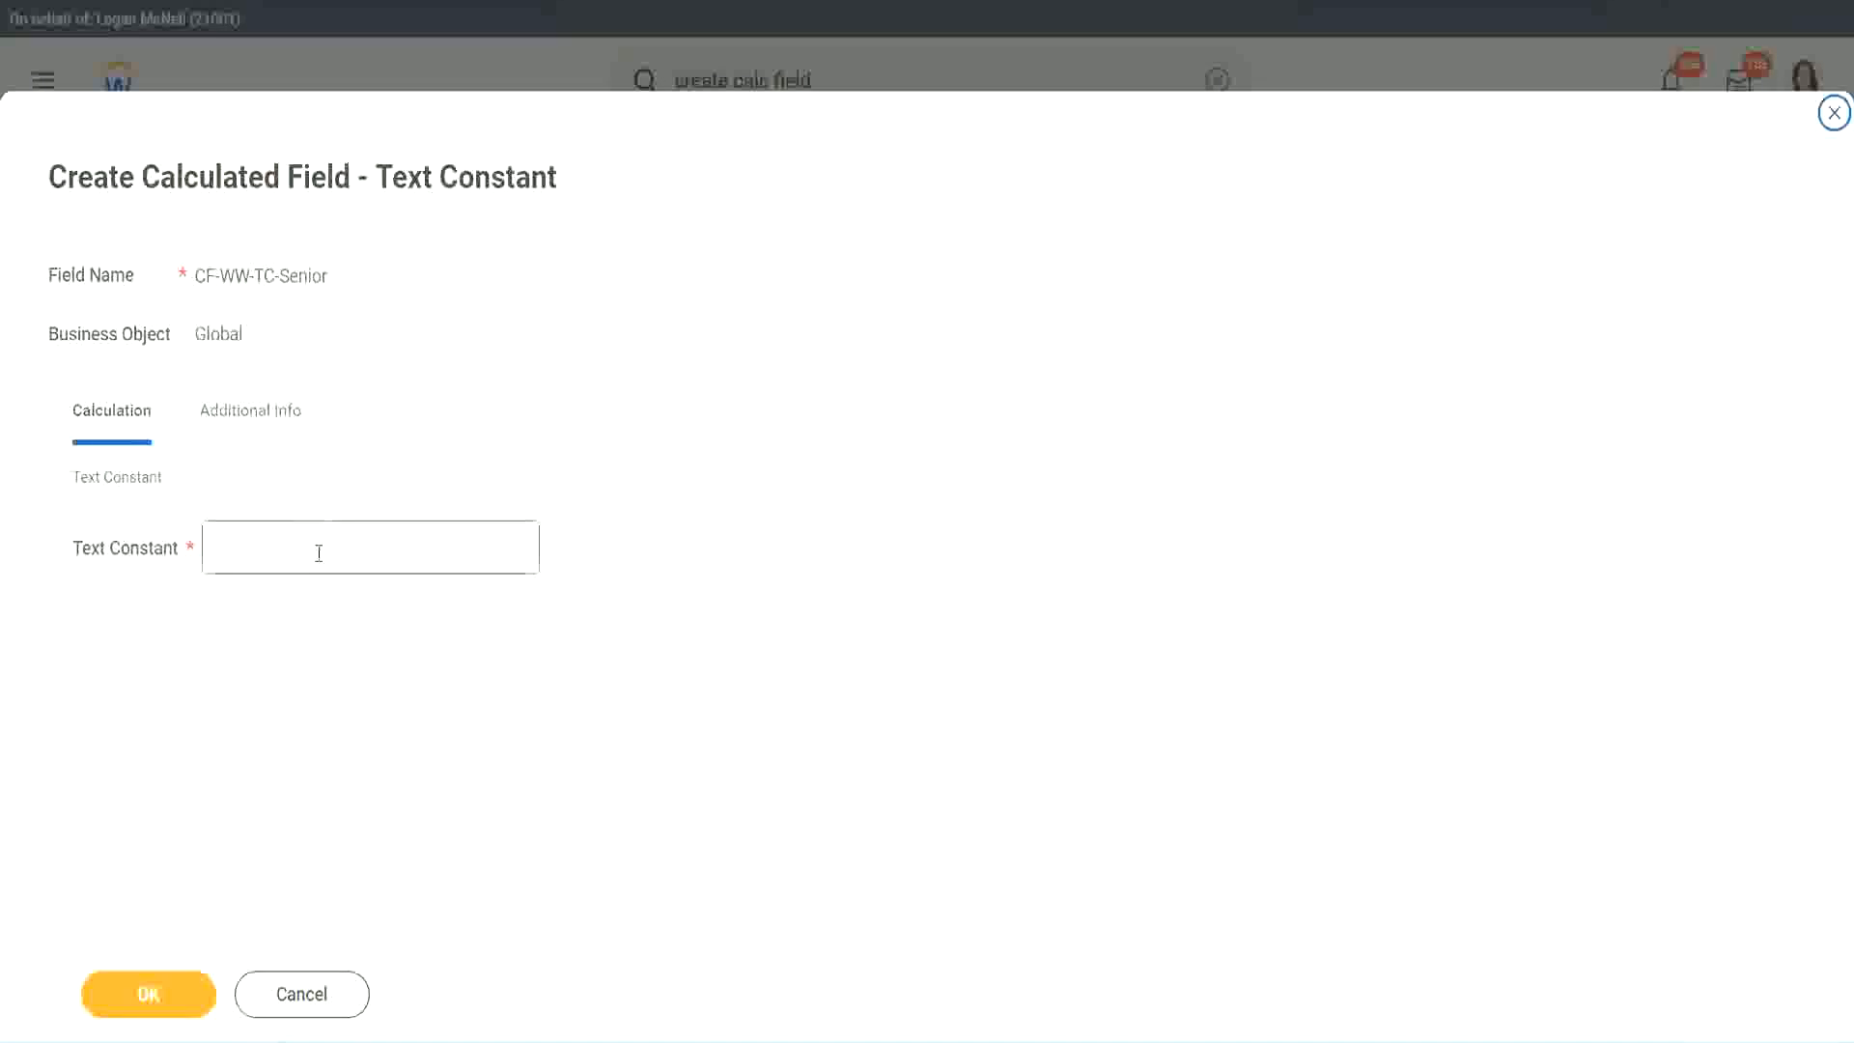
- Define the text constant as Senior and save the calculated field as the third row's return value
left_click(313, 544)
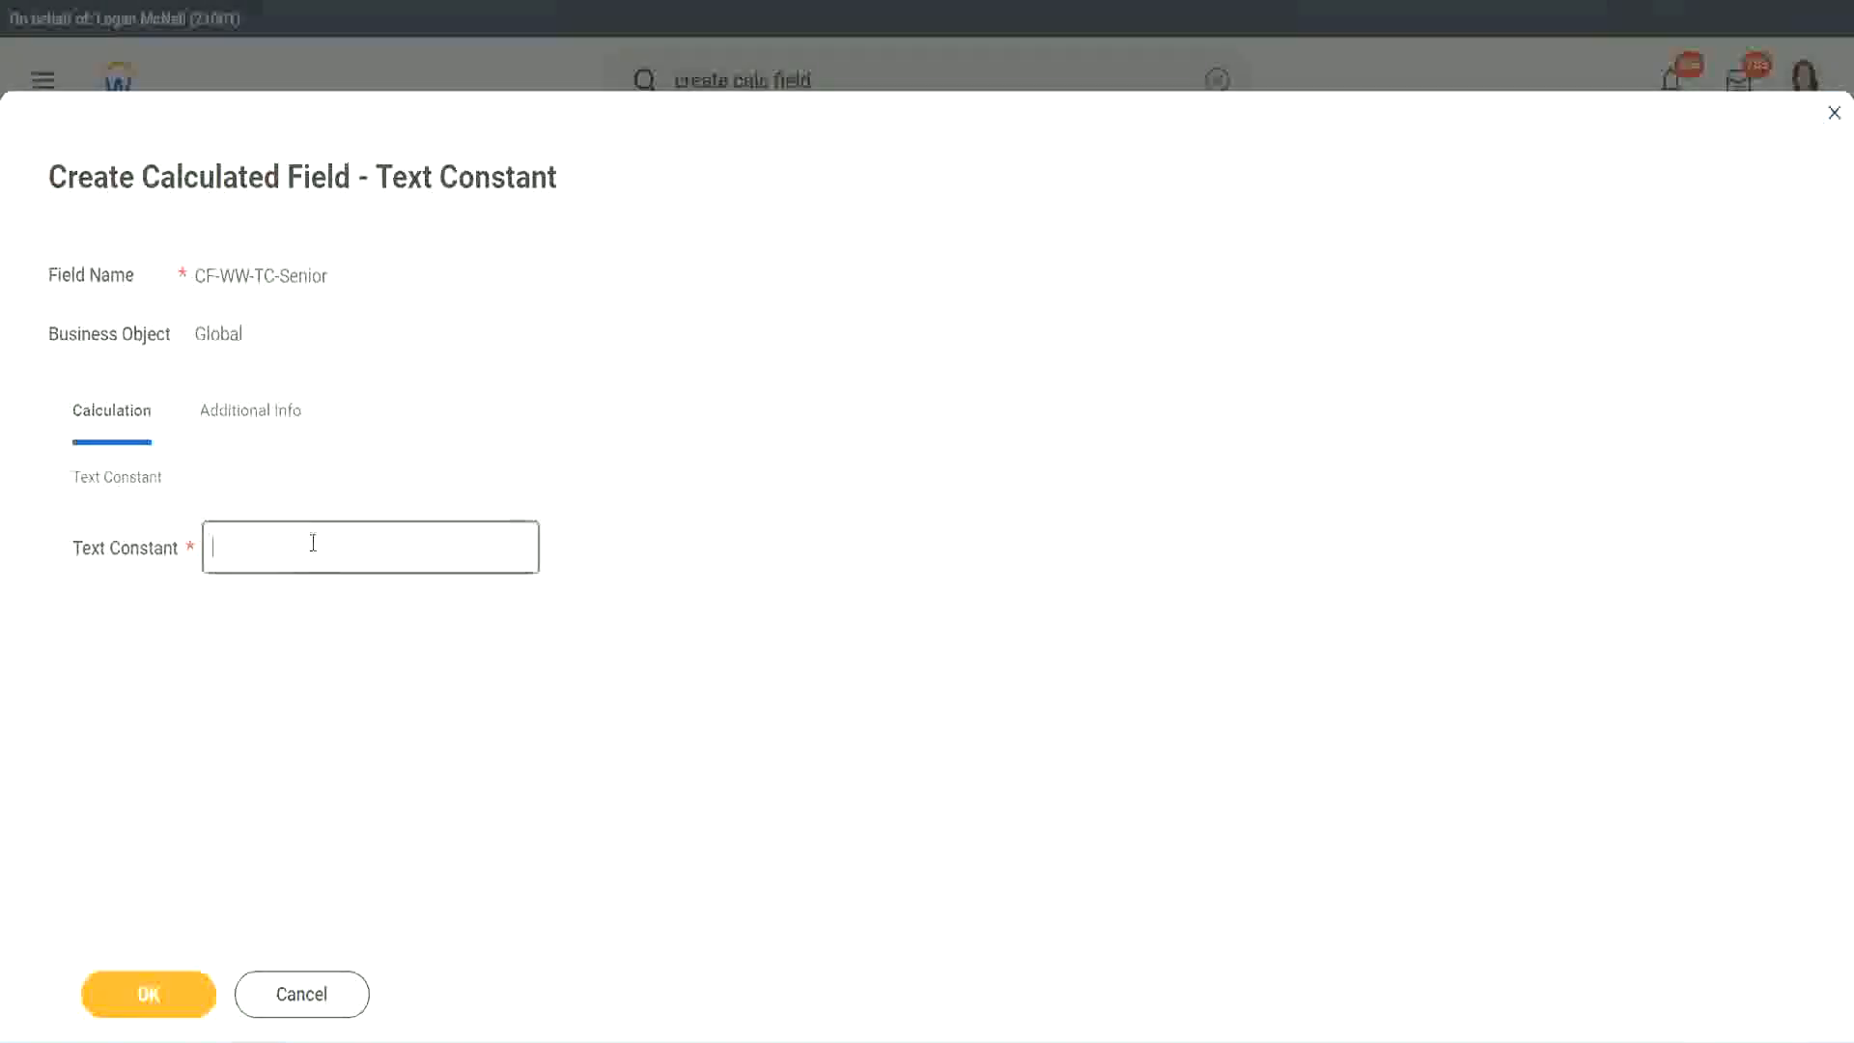
type("Senior")
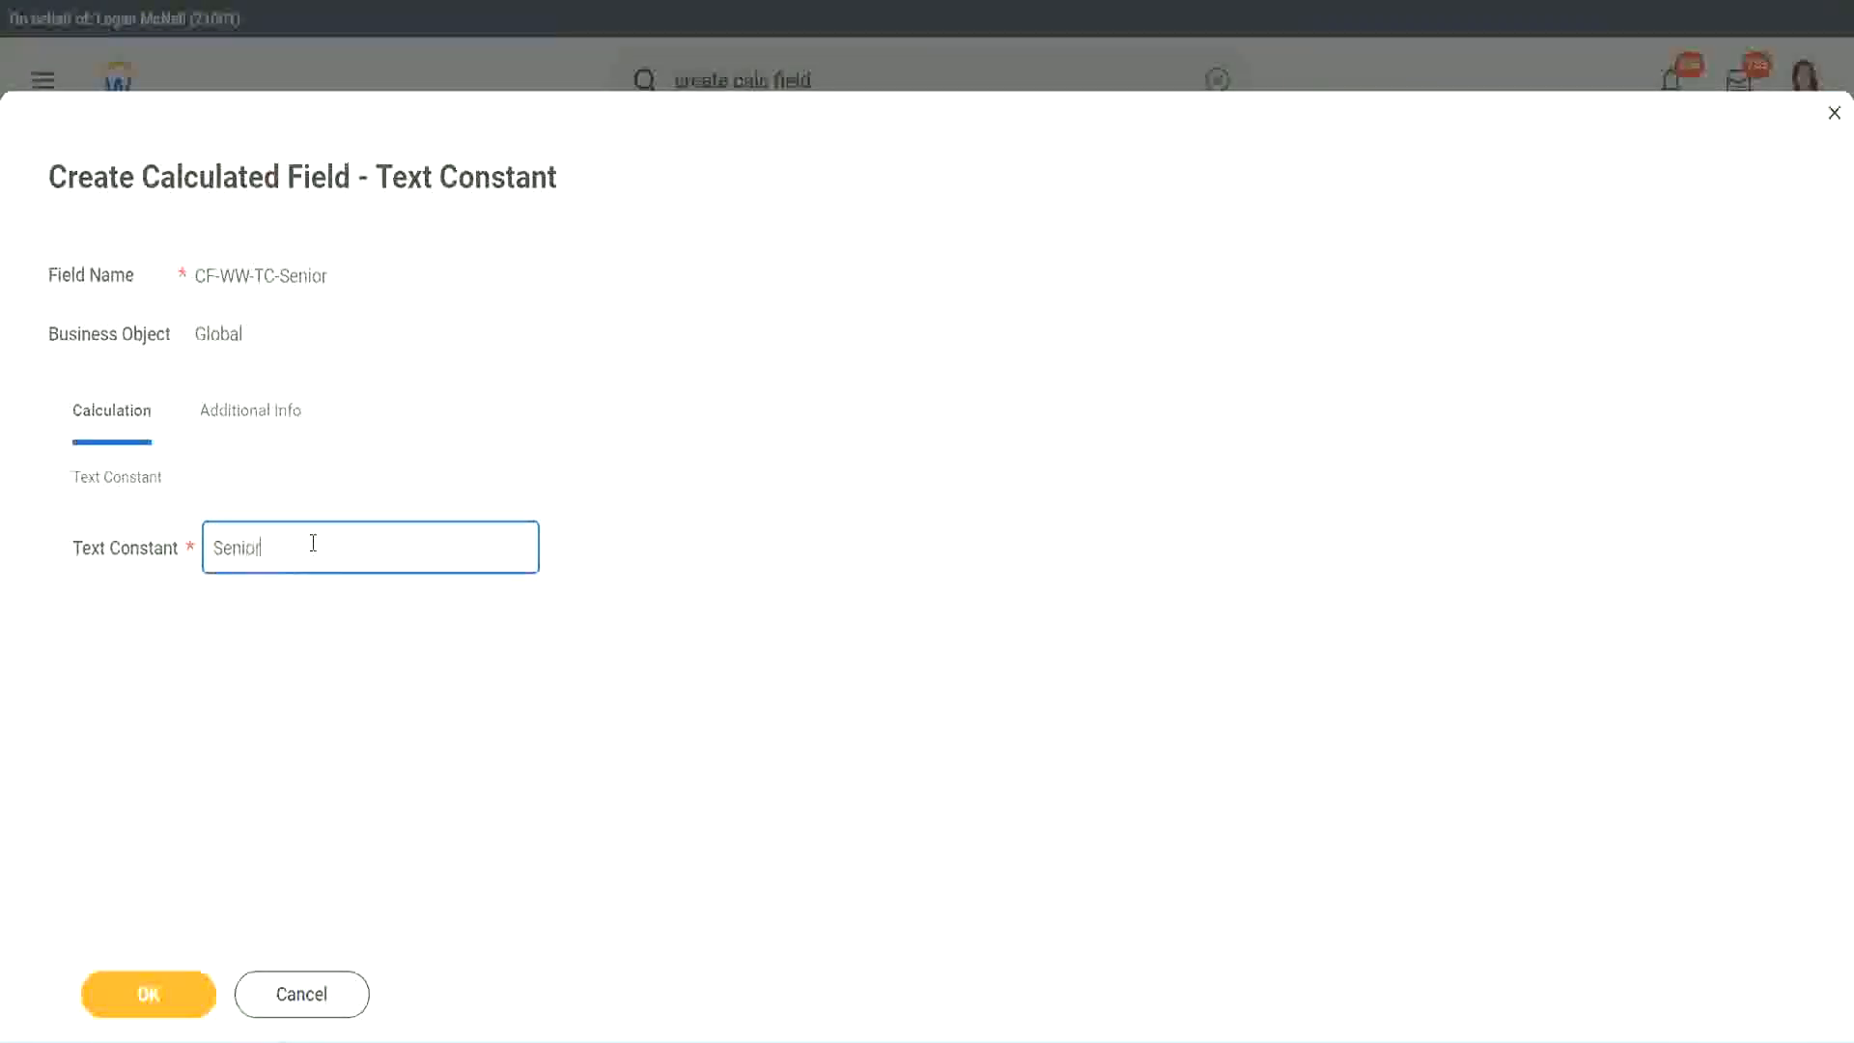
left_click(183, 1007)
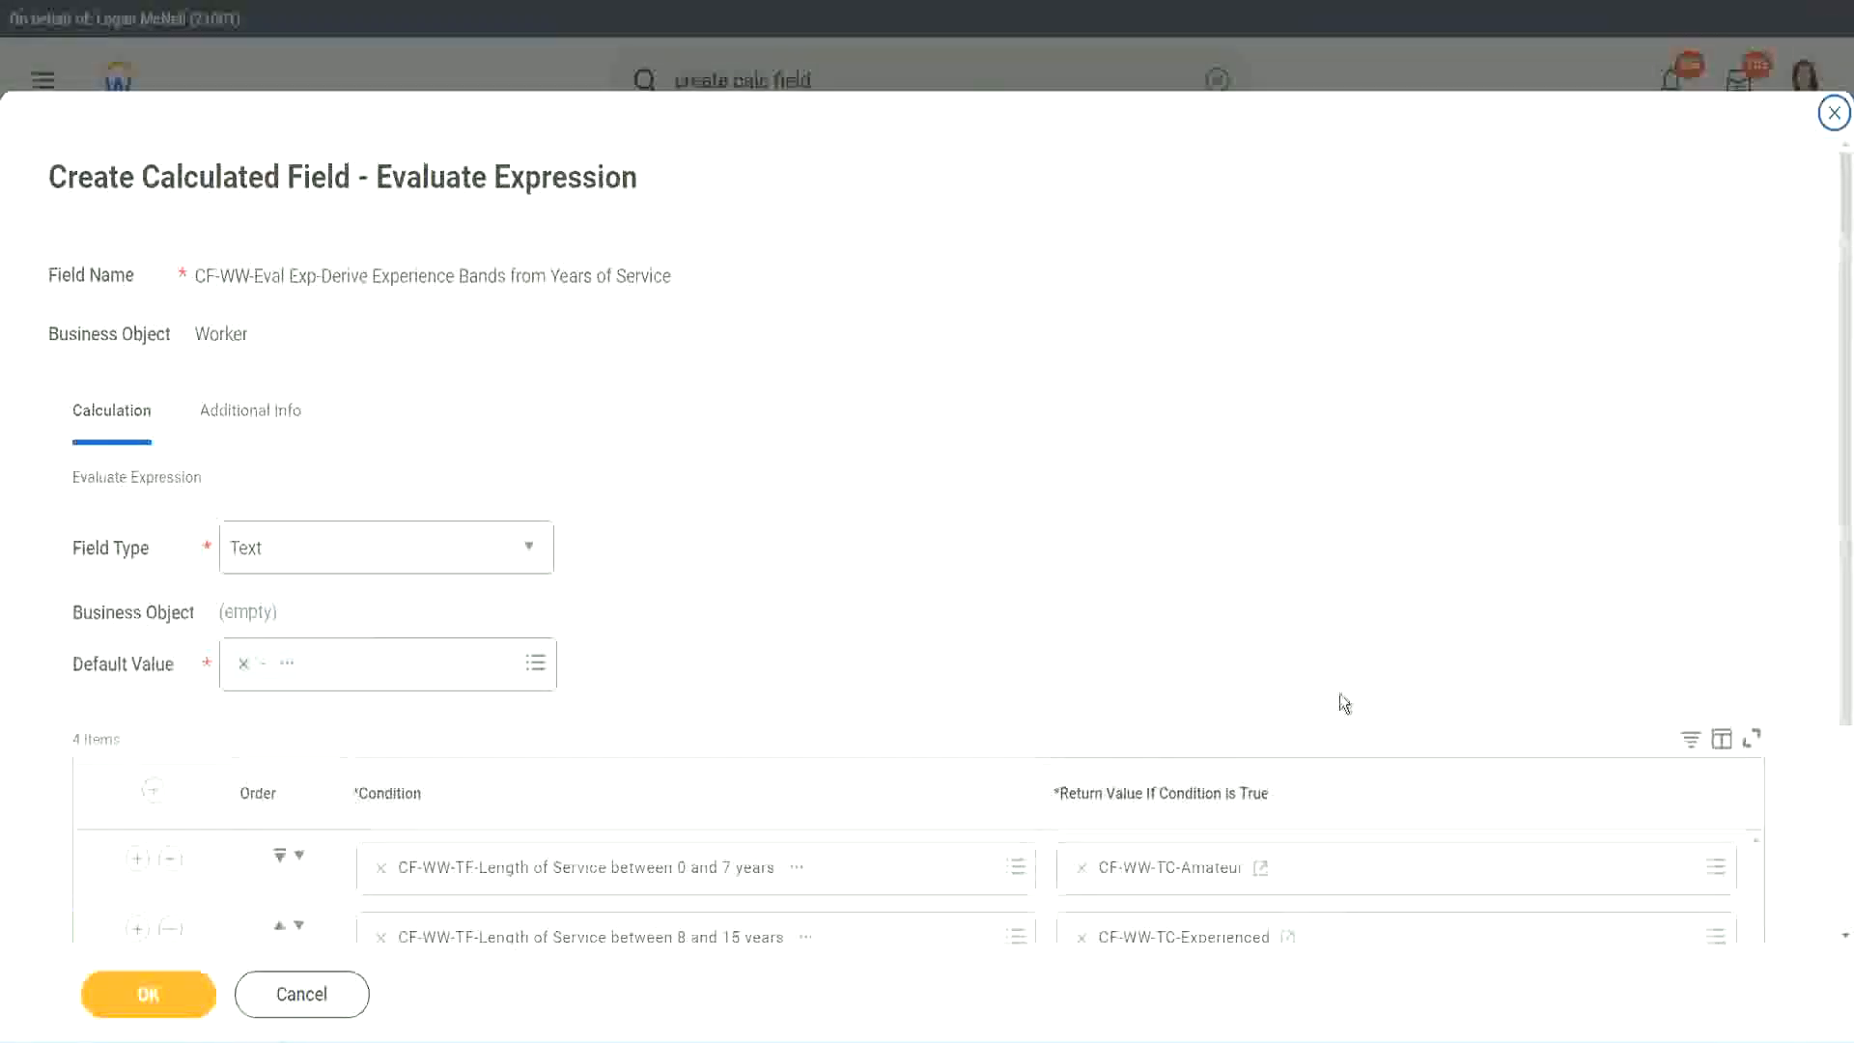
scroll(1340, 702, "down", 3)
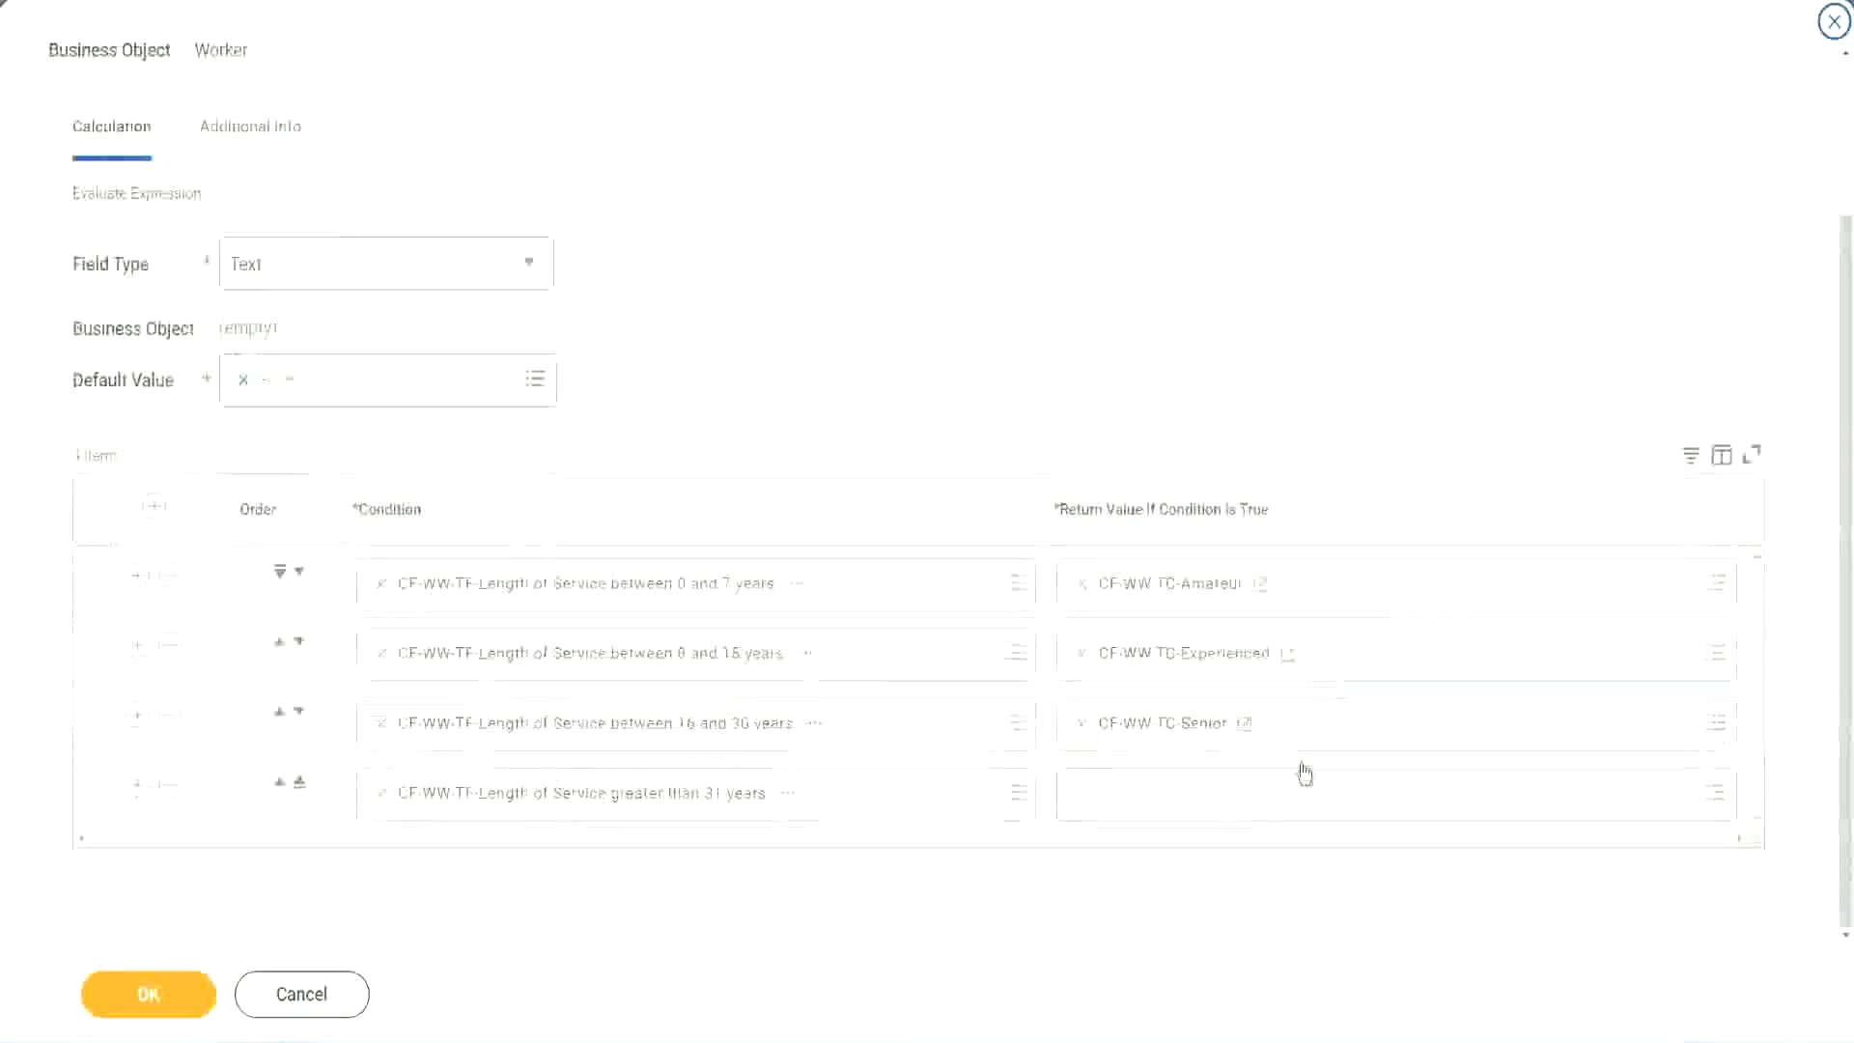
- Copy the name CF-WW-TC-Senior, start a new calculated field for the fourth row's return value and name it CF-WW-TC-Legend
right_click(1130, 734)
left_click(1175, 831)
left_click(1130, 806)
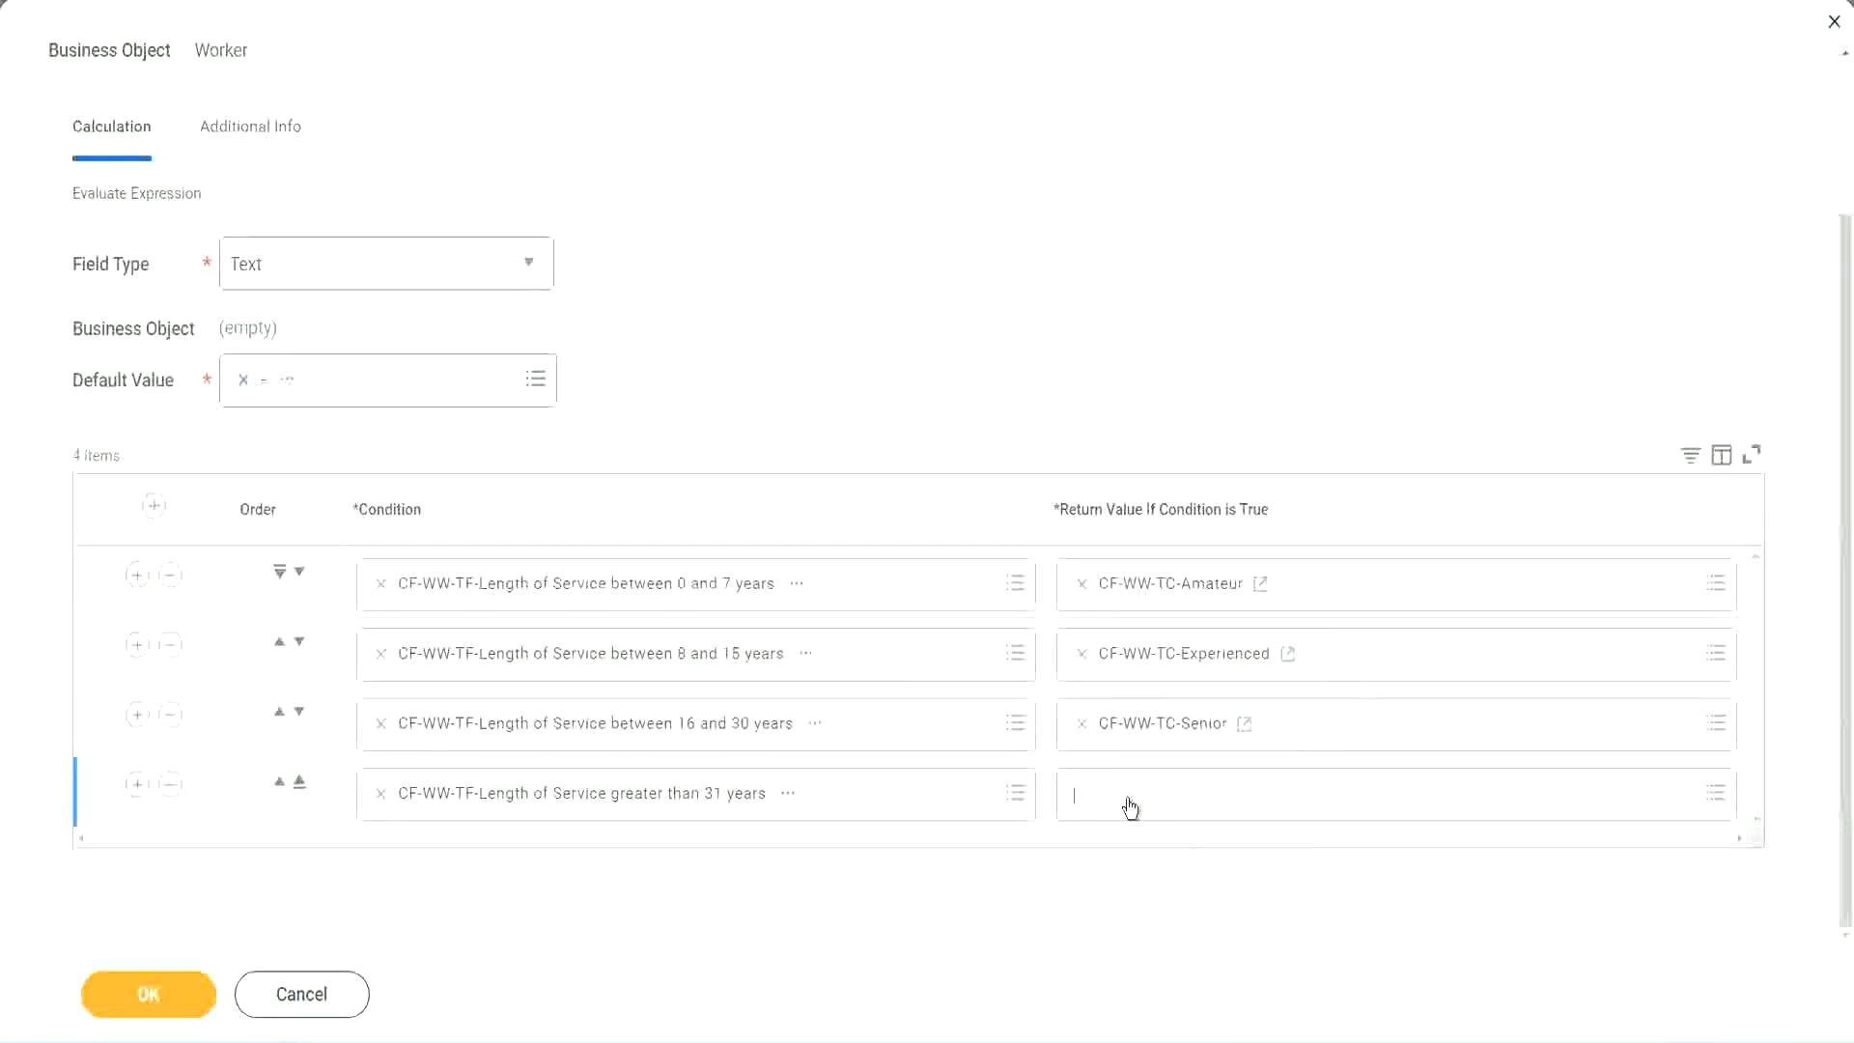
left_click(1088, 747)
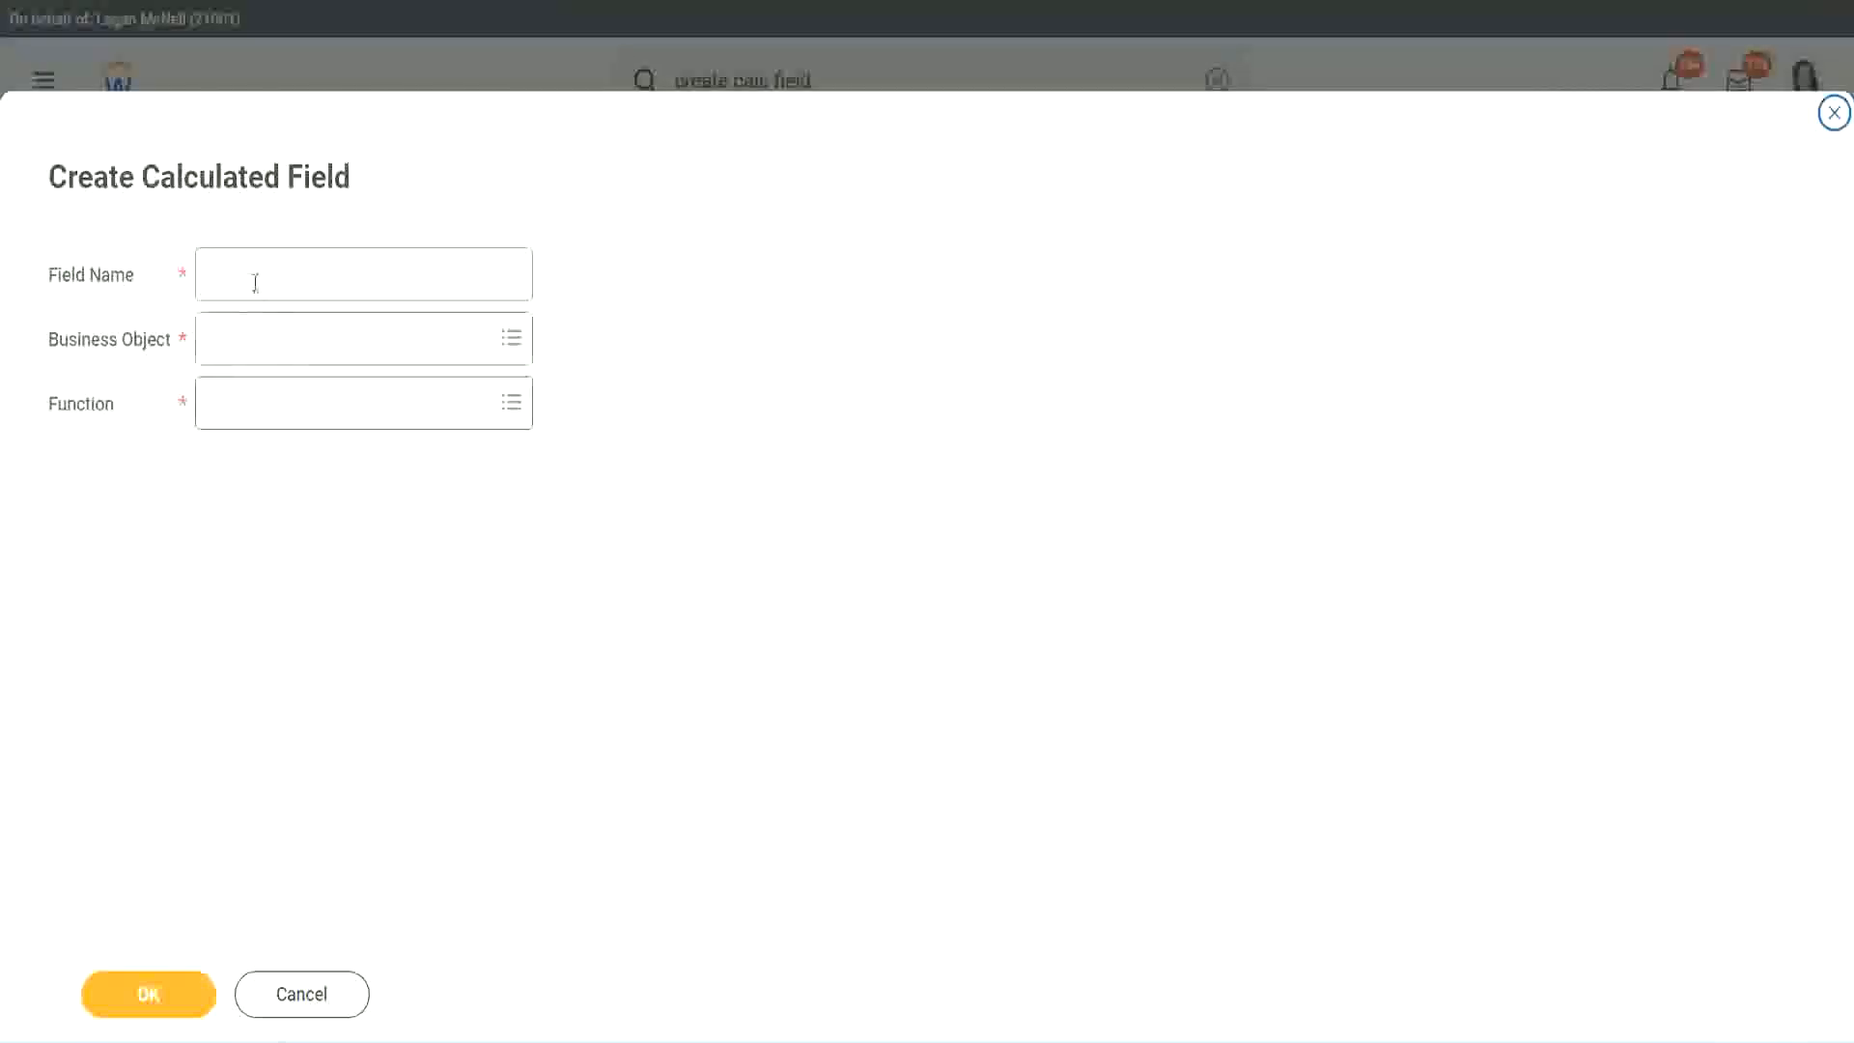
left_click(257, 280)
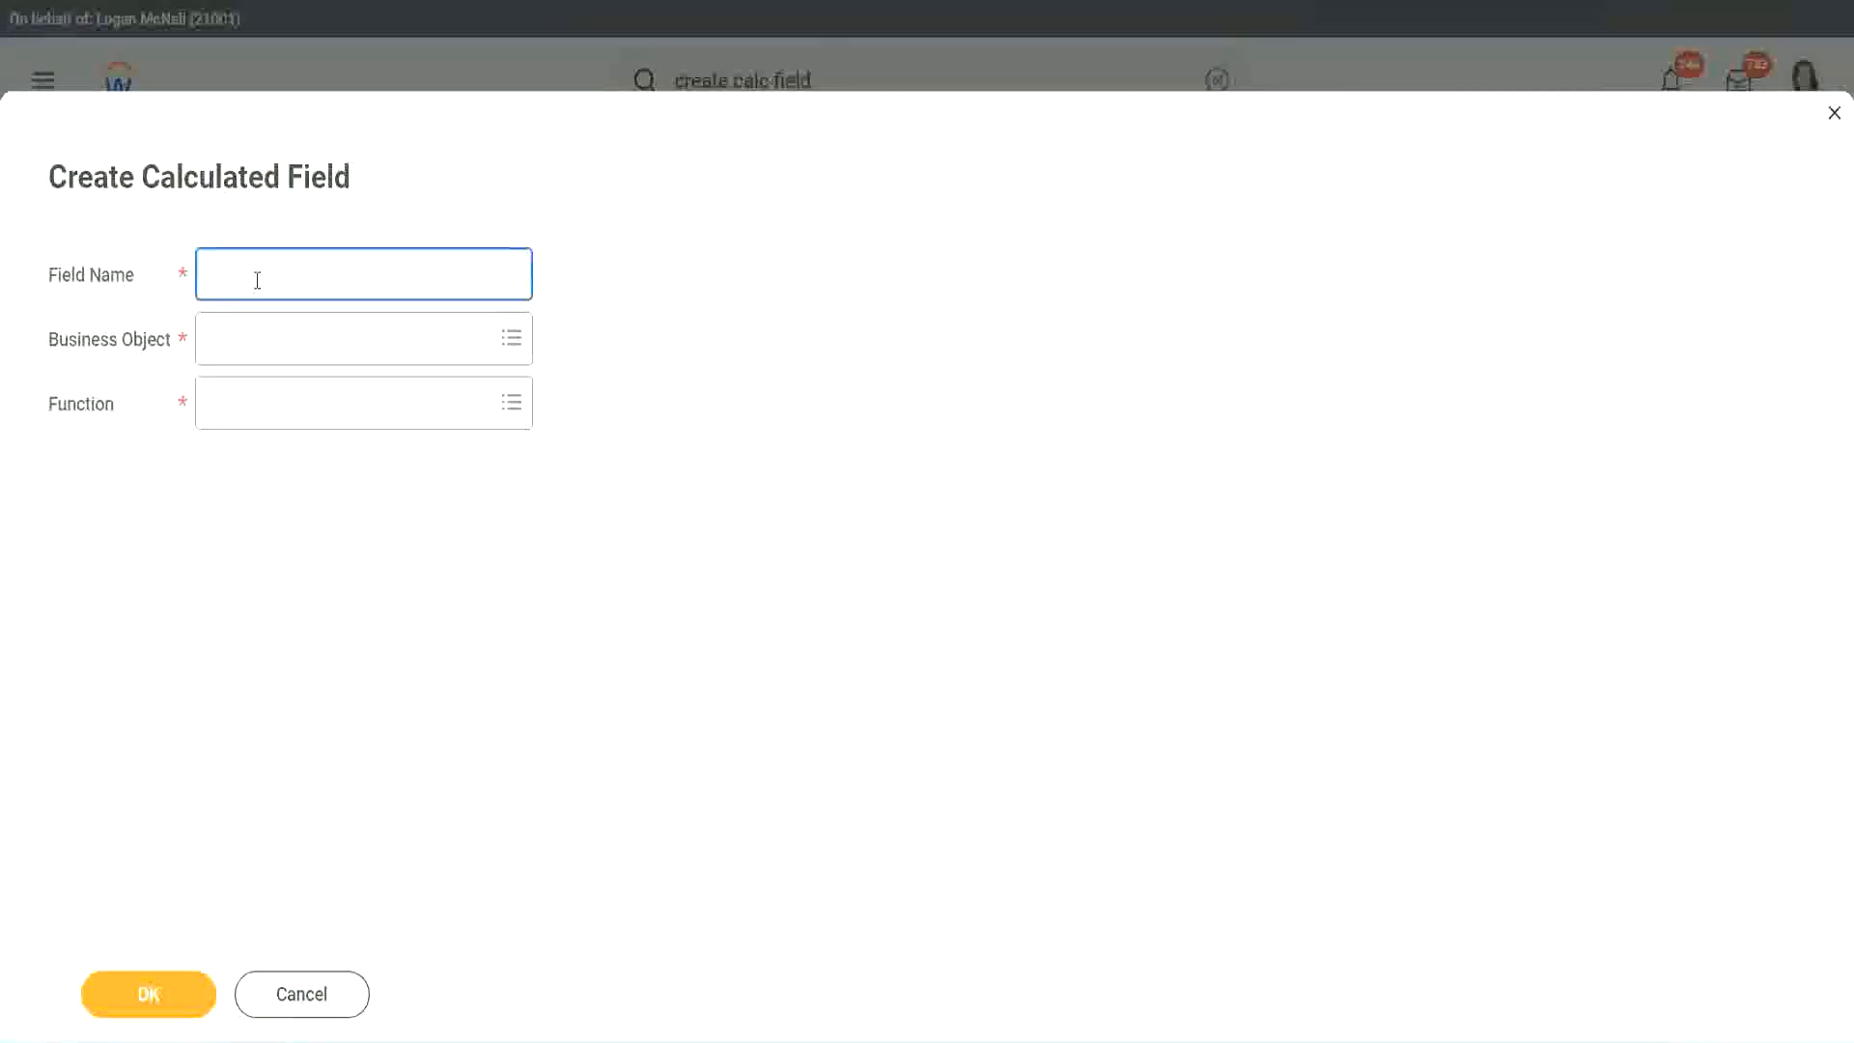
key("ctrl+v")
double_click(316, 274)
type("Legen")
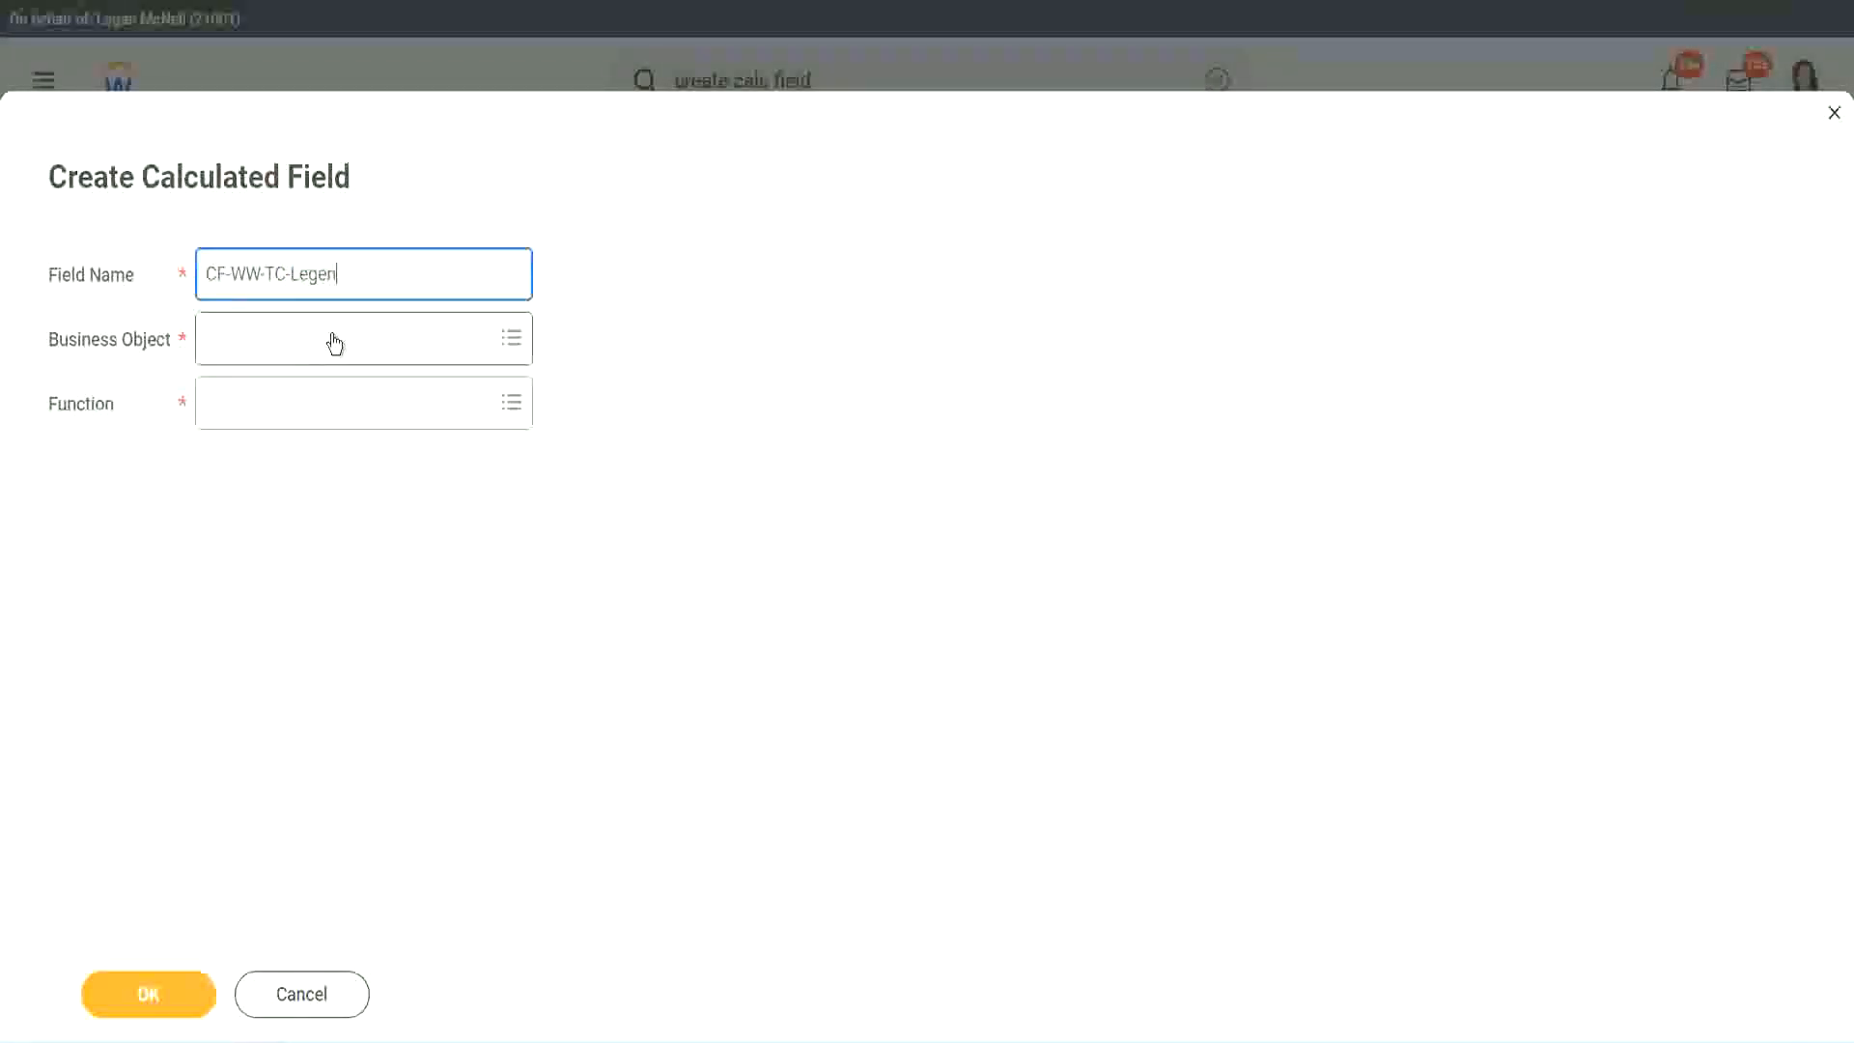
- Set the new field's business object to Global and its function to Text Constant, and continue to its definition
left_click(260, 352)
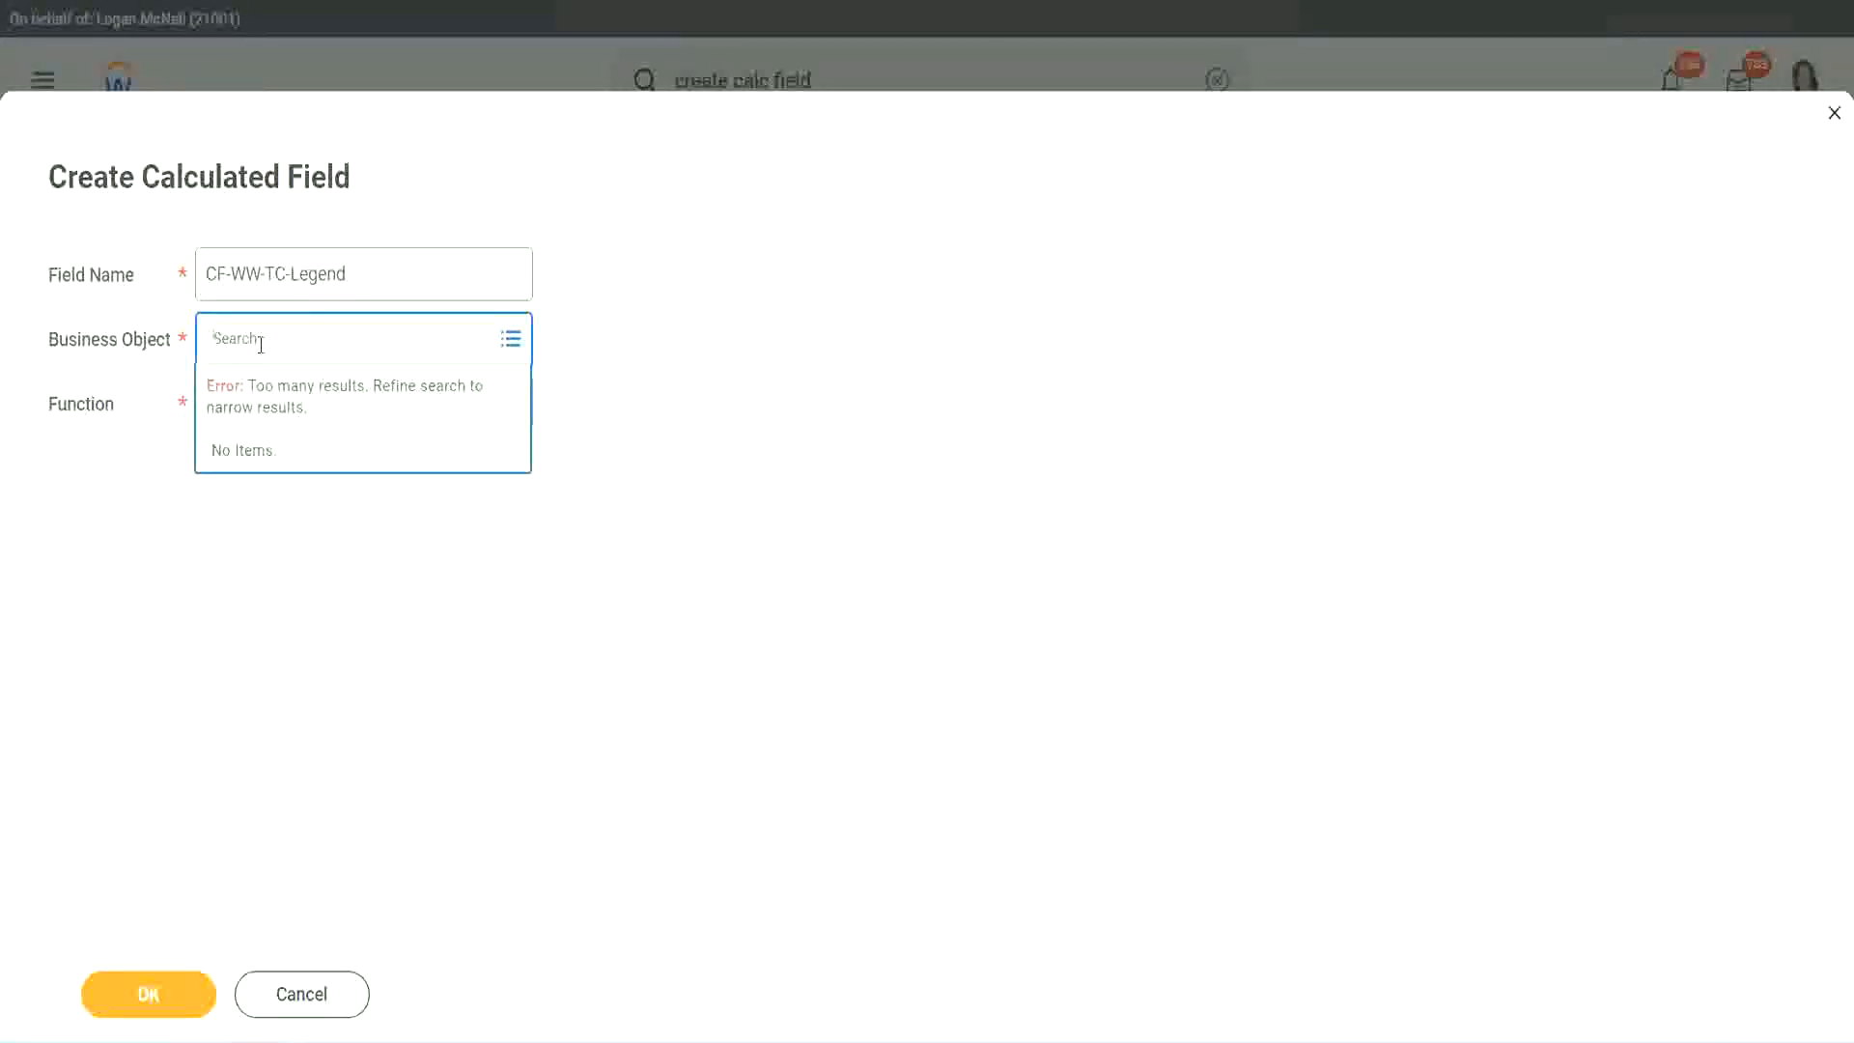
type("Sto")
type("bal")
key("Return")
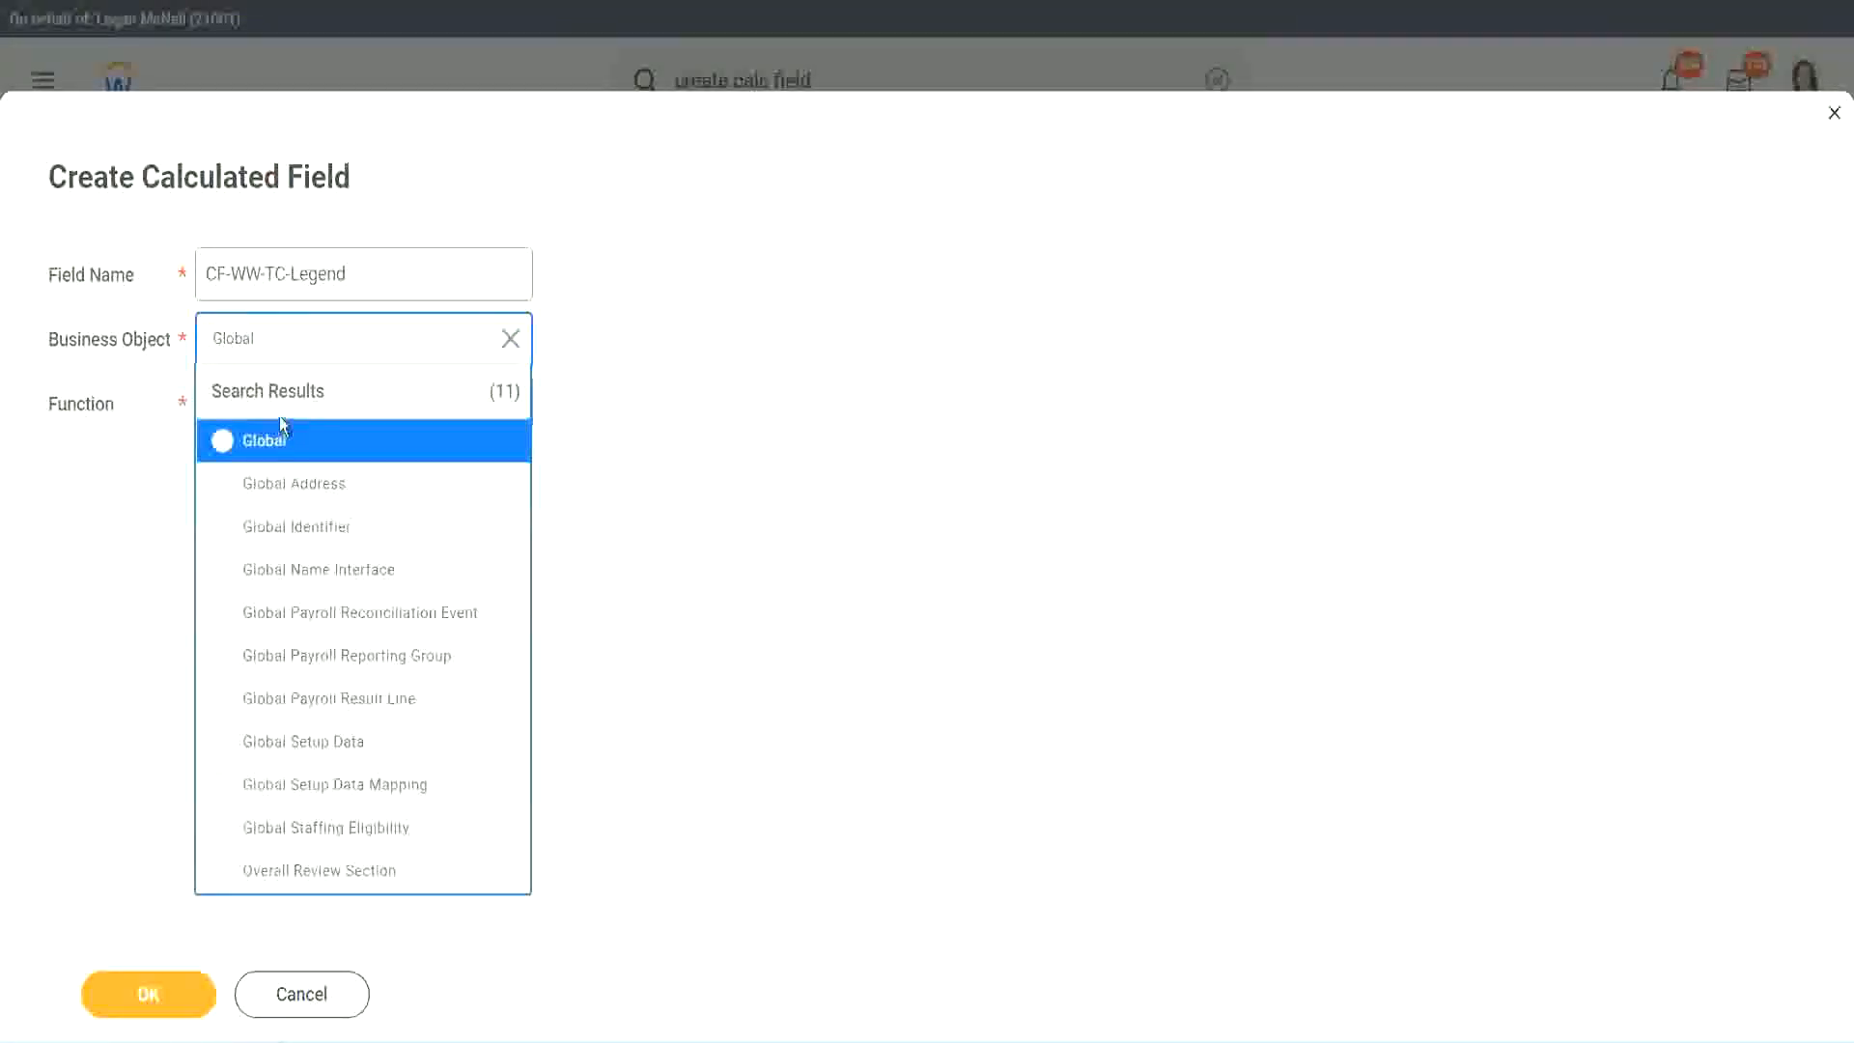
left_click(273, 442)
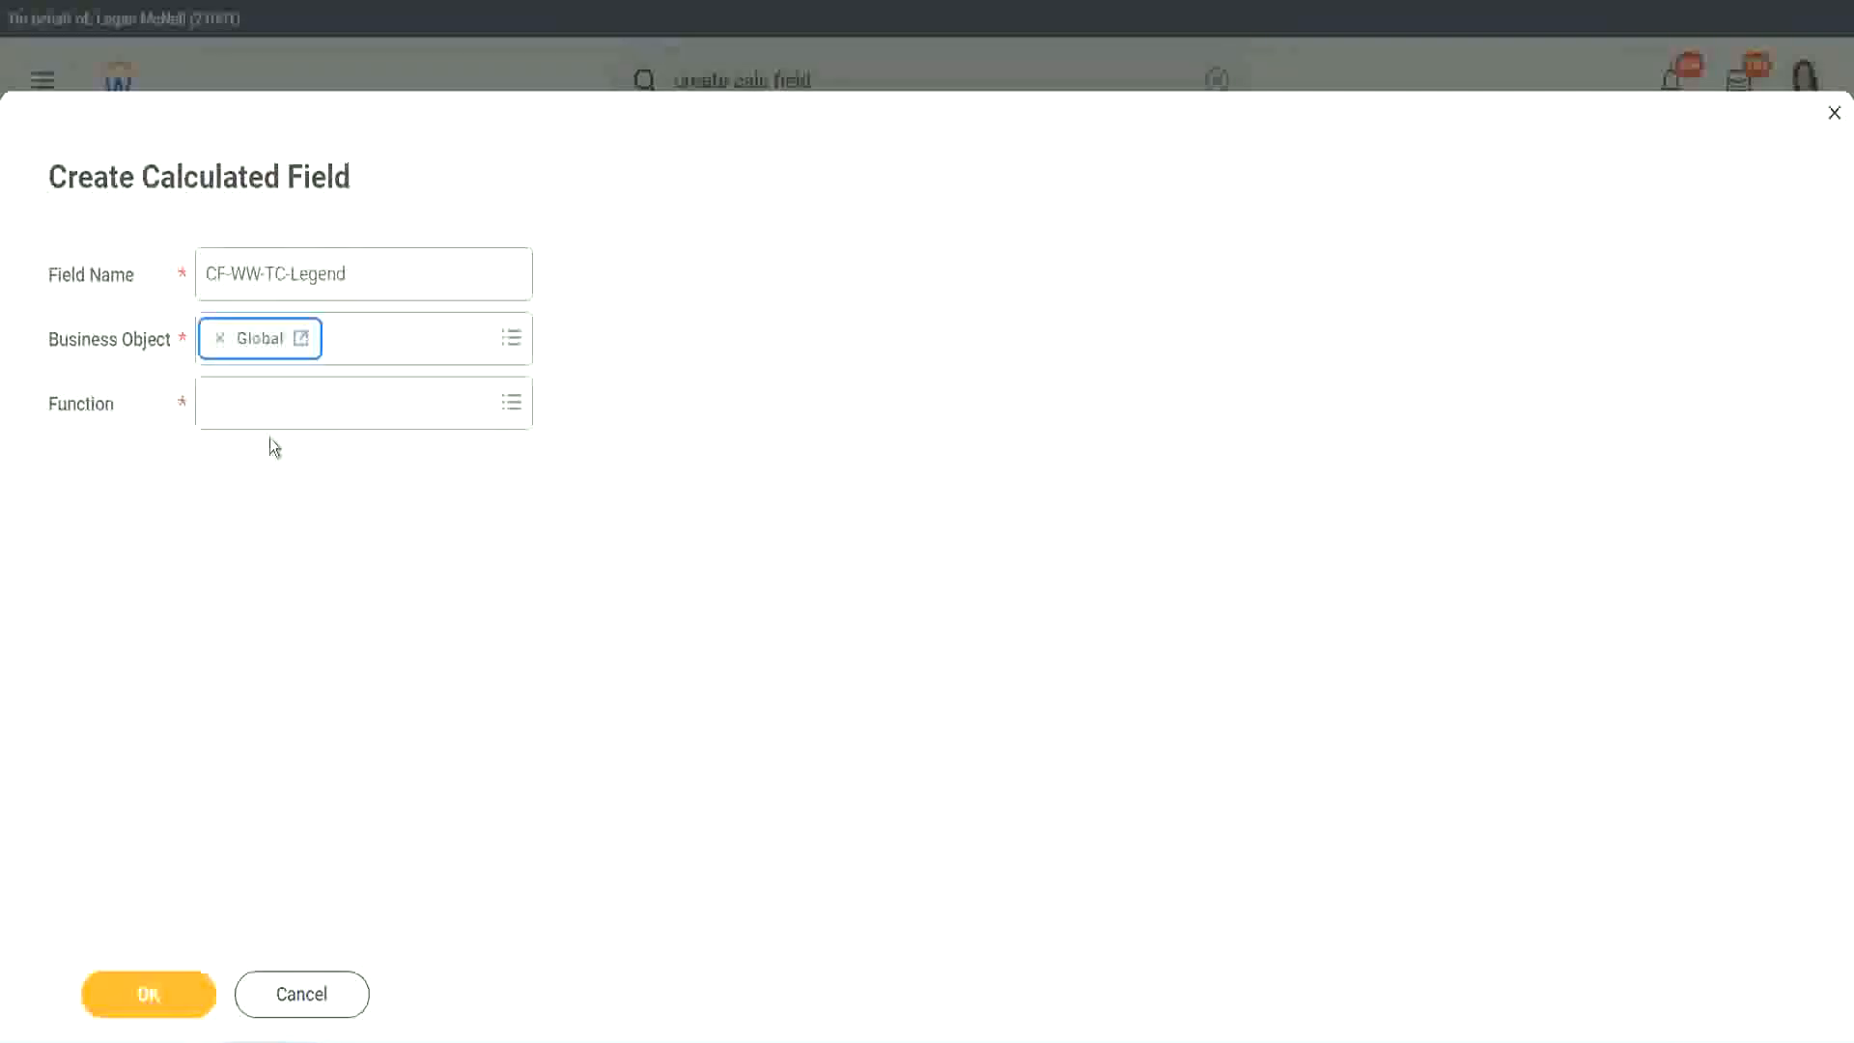
left_click(267, 401)
type("tc")
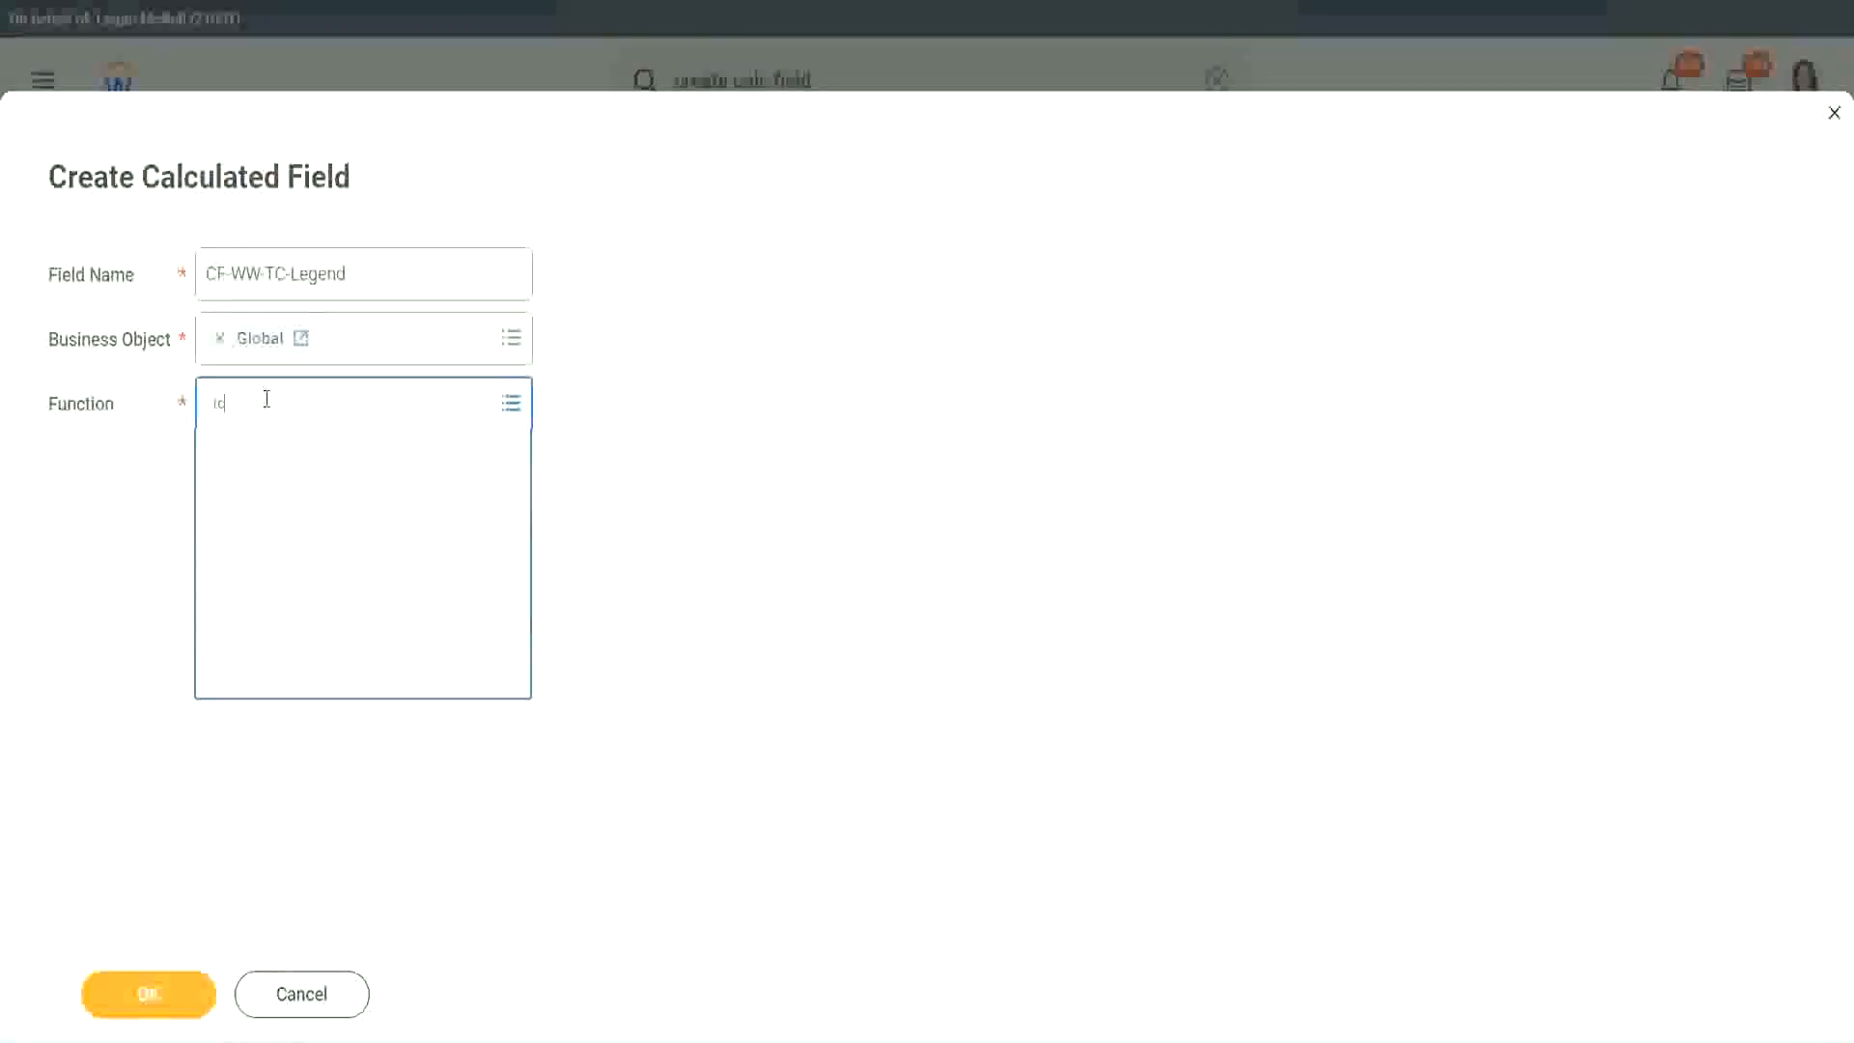
key("Return")
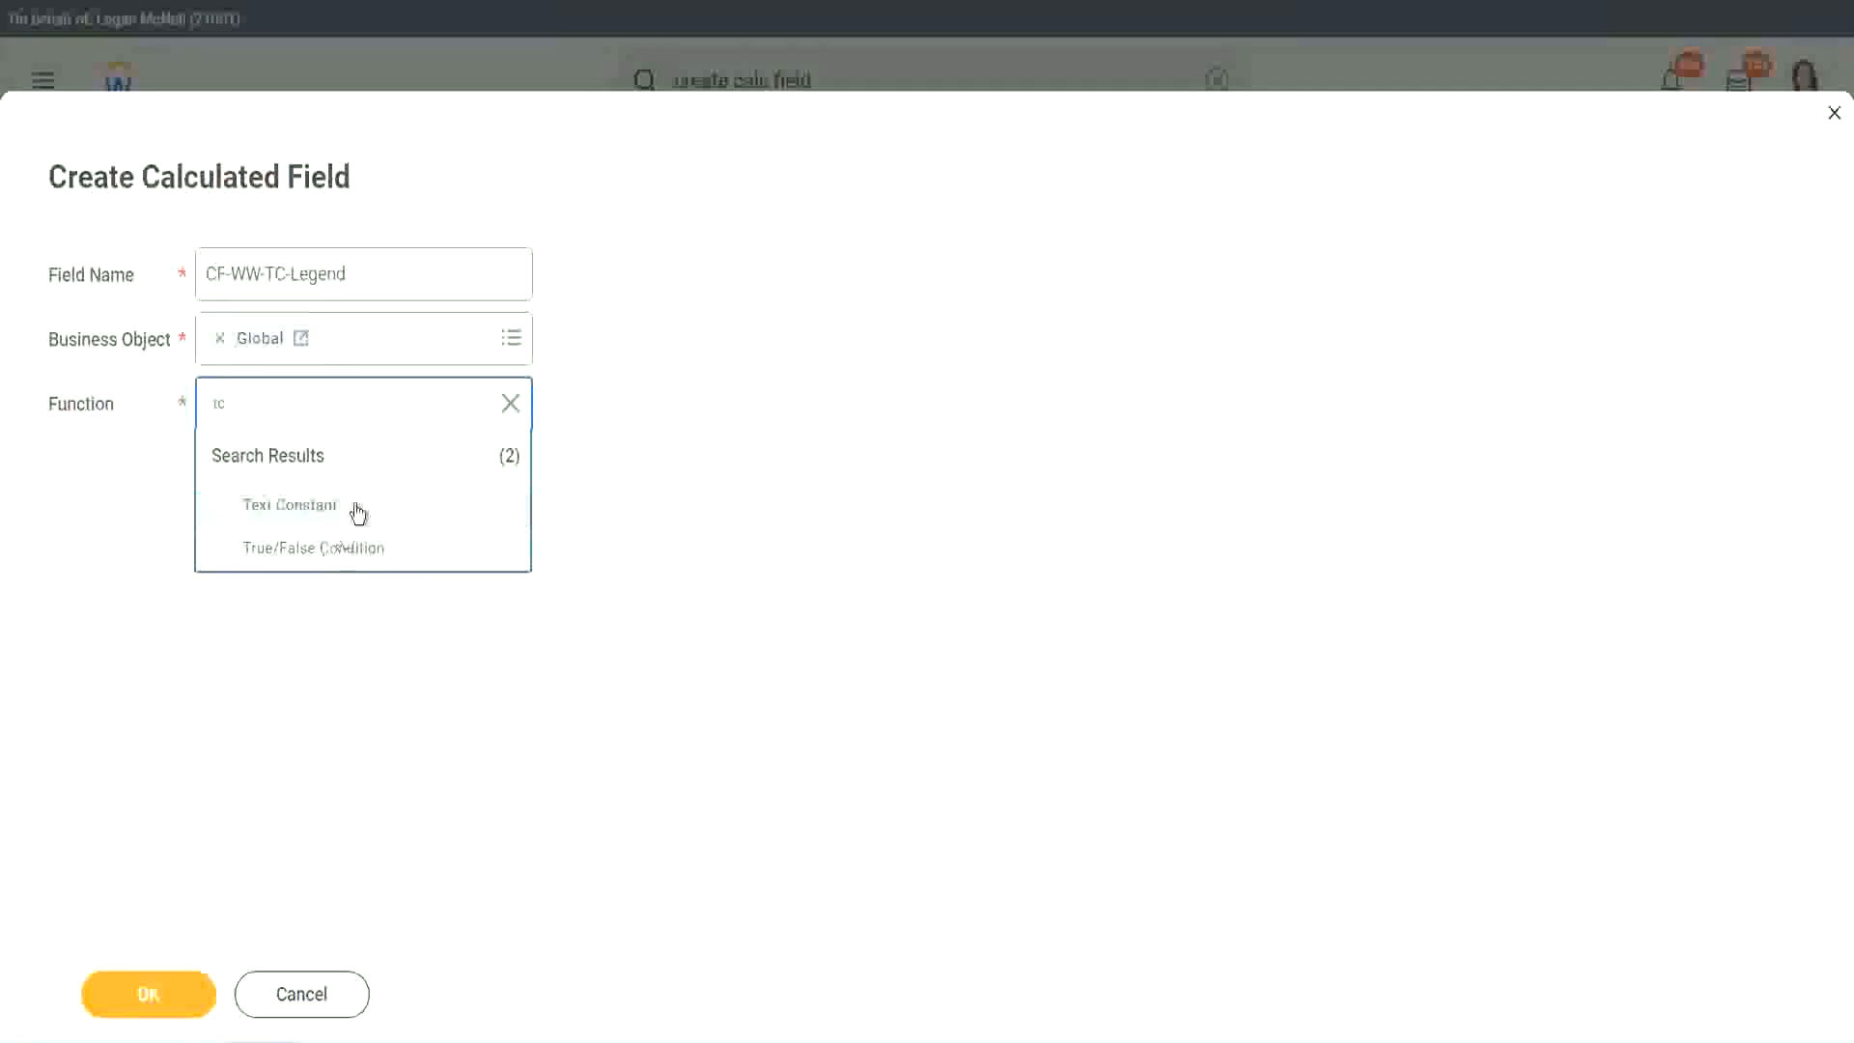
left_click(354, 509)
left_click(140, 996)
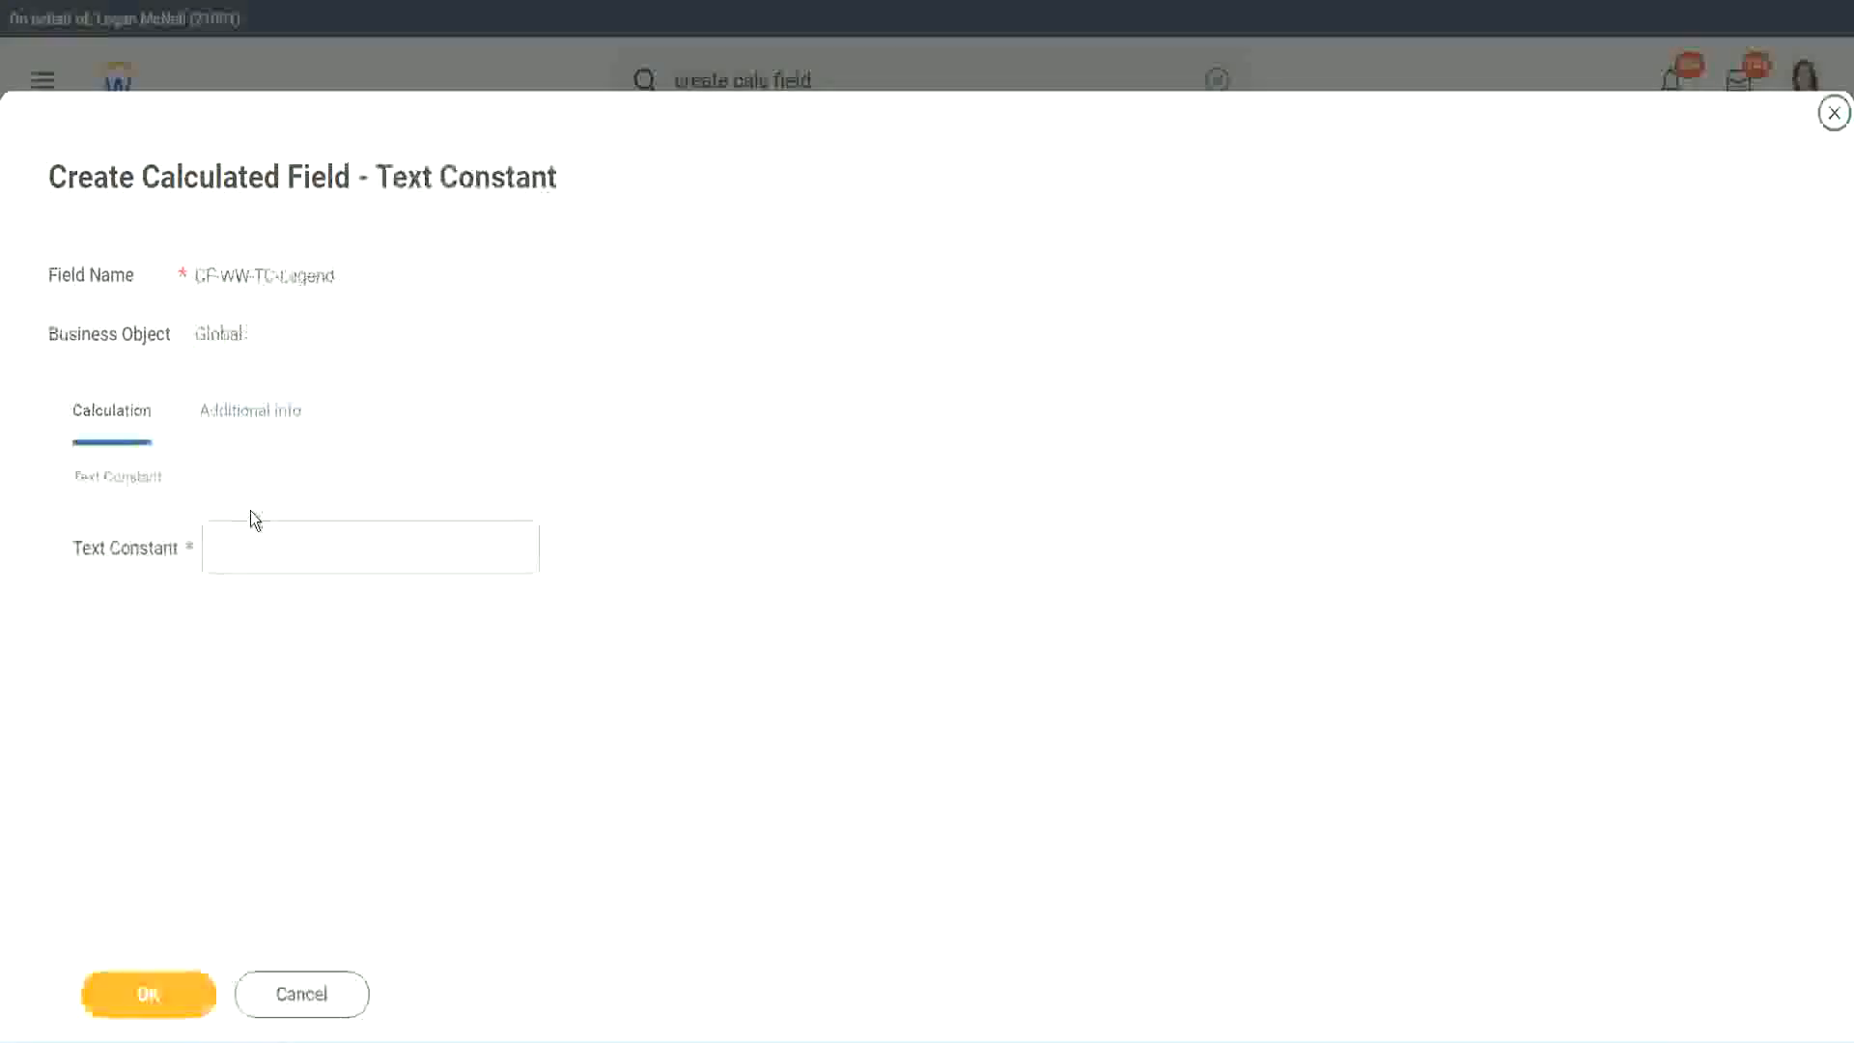
- Define the text constant as Legend and save the calculated field as the fourth row's return value
left_click(239, 549)
type("Legend")
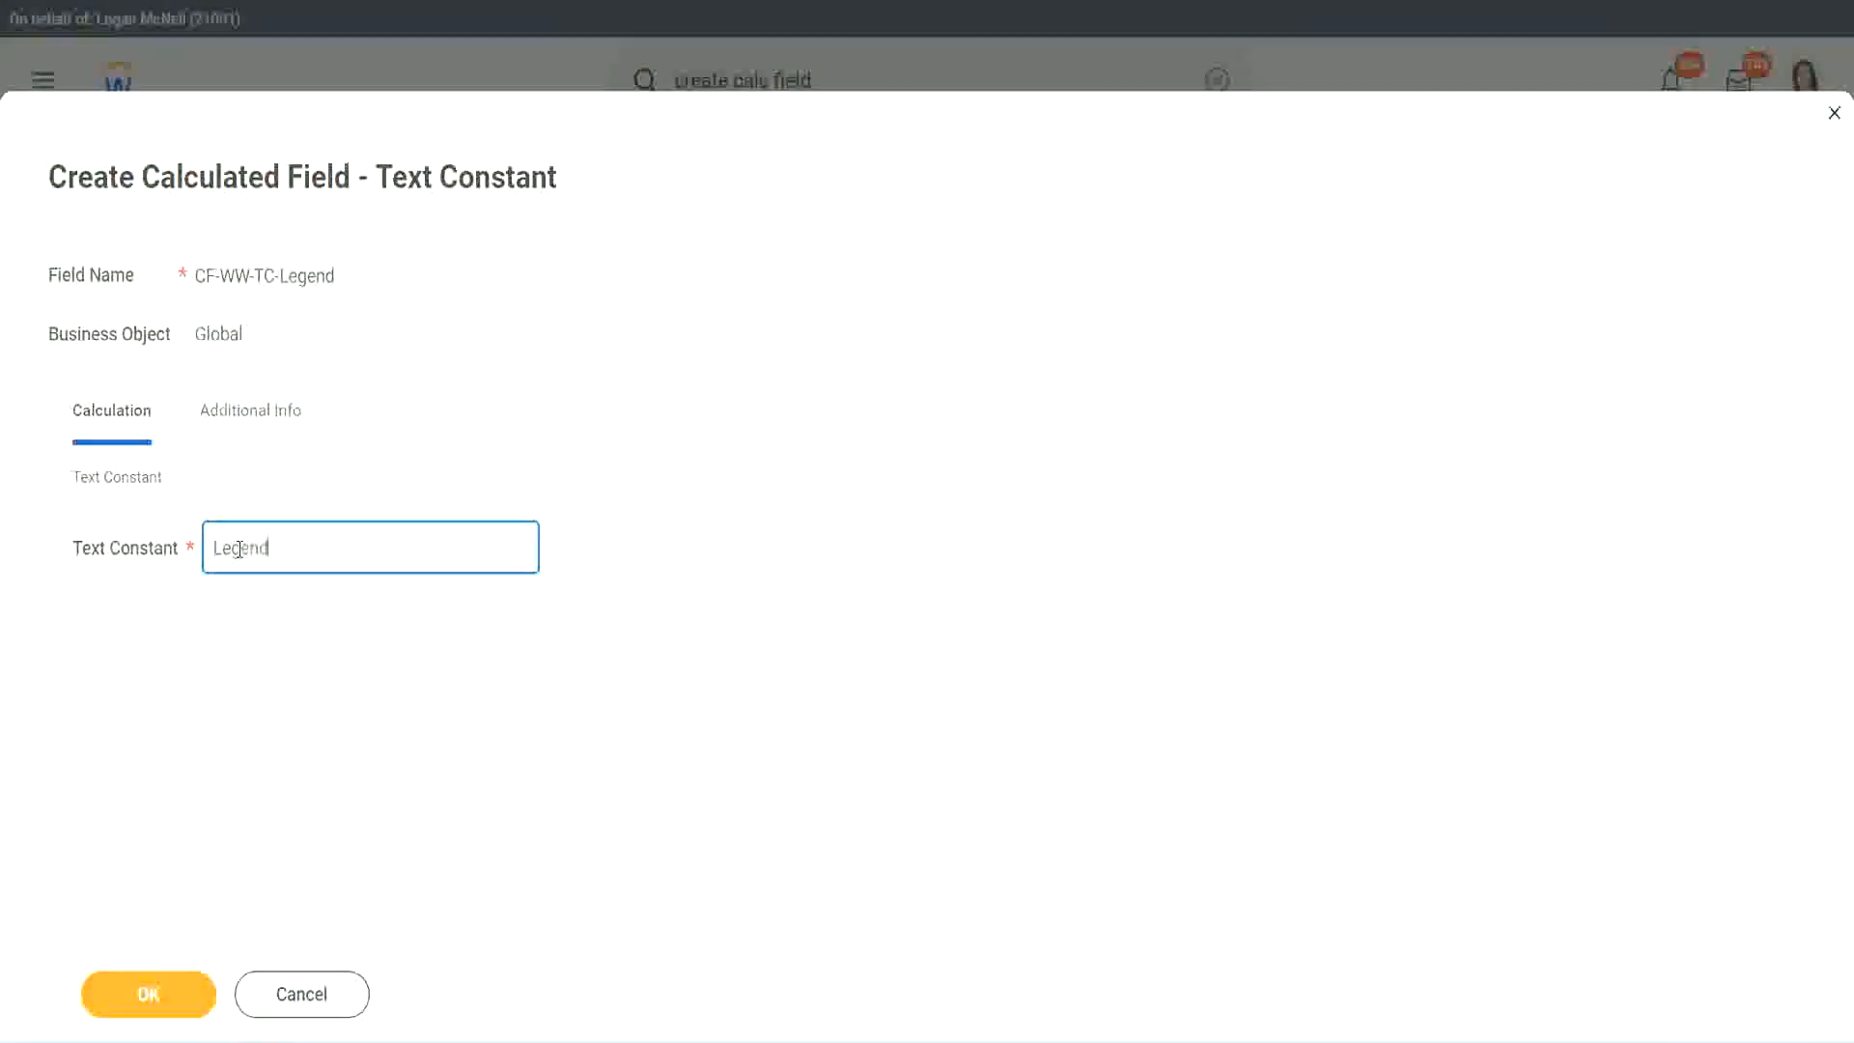
left_click(154, 995)
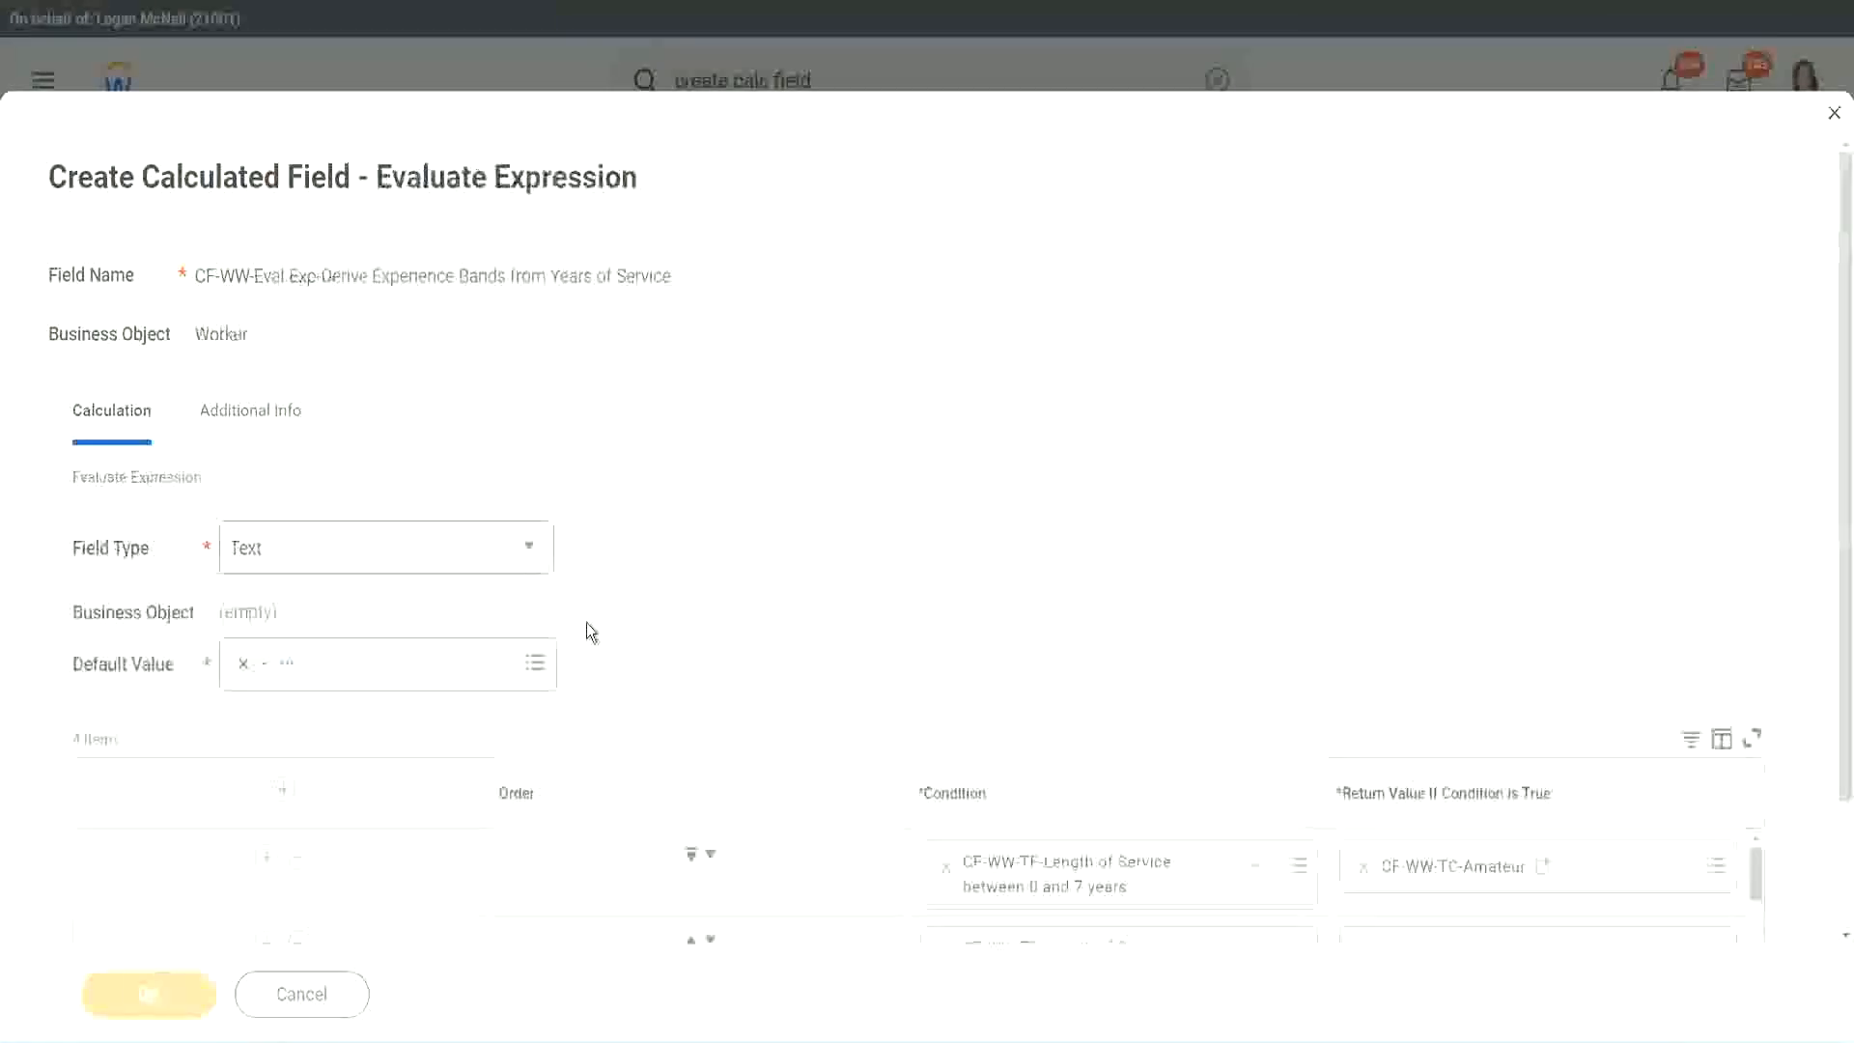
- Review the four conditions with their return values and save the Evaluate Expression calculated field
scroll(981, 517, "down", 3)
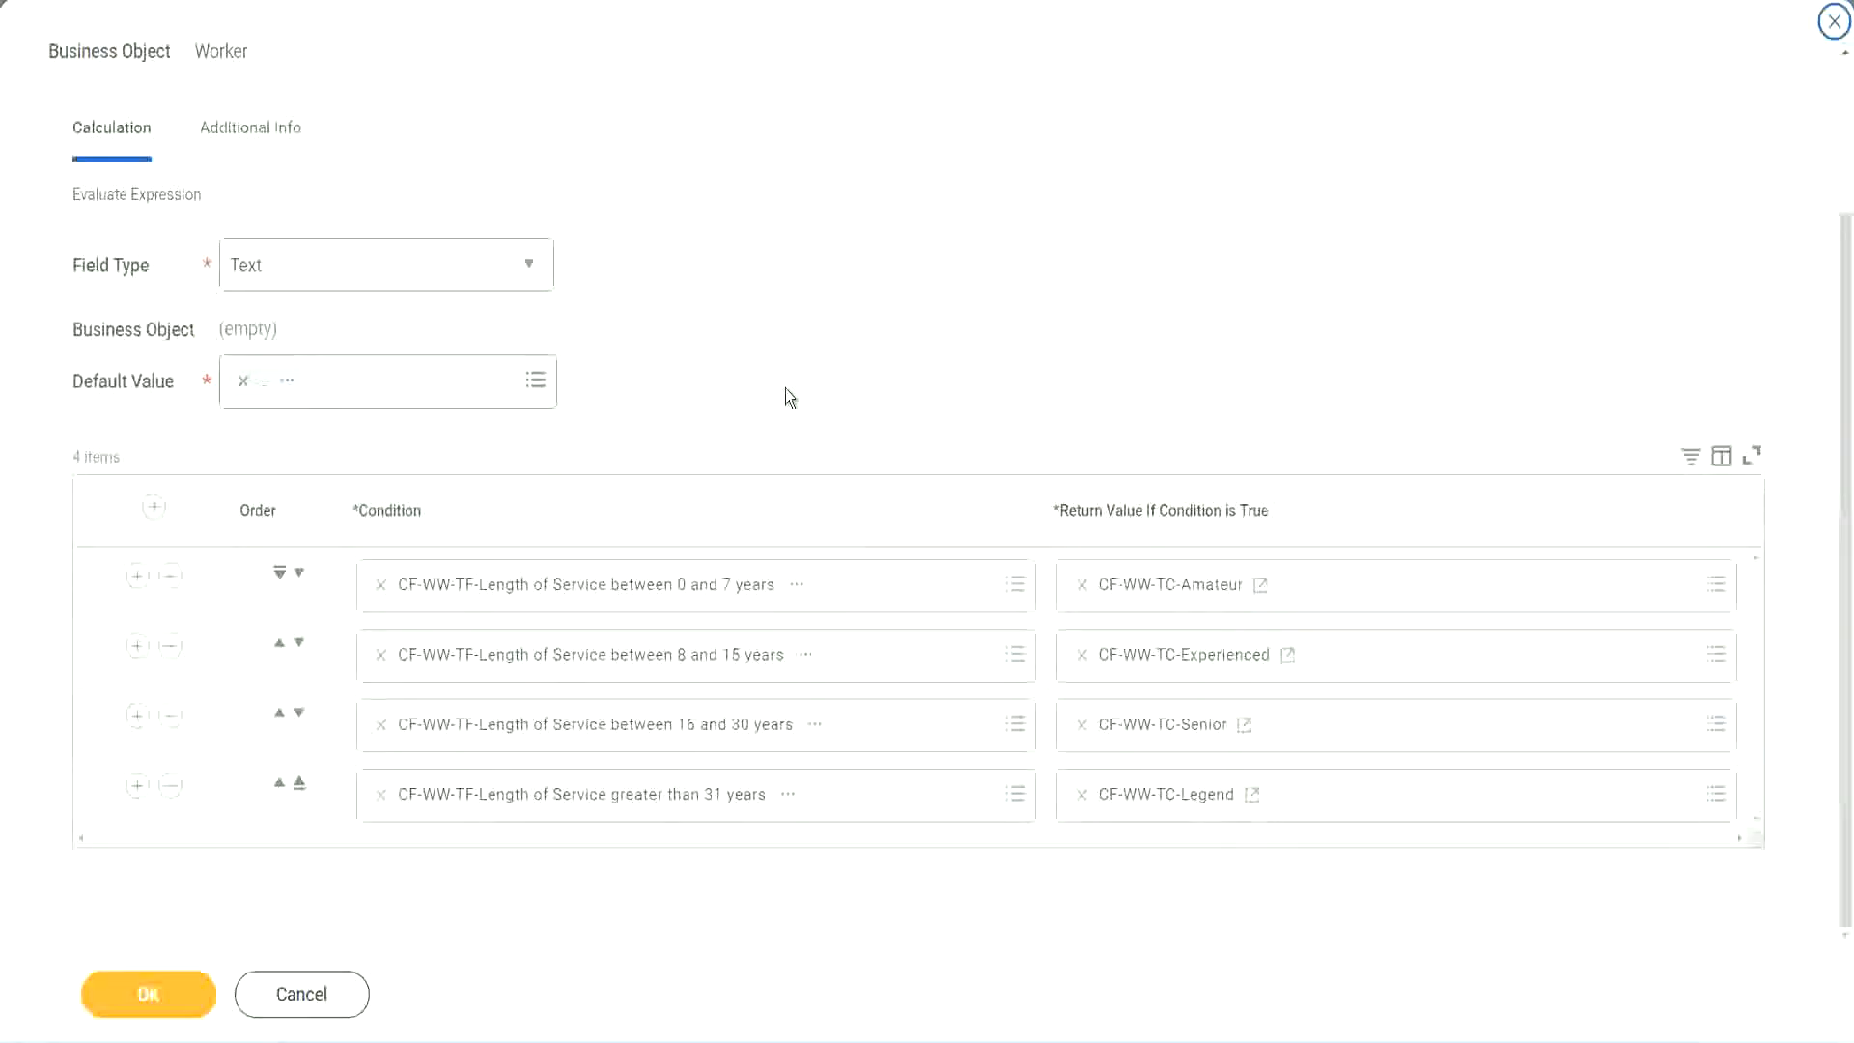
scroll(785, 389, "up", 2)
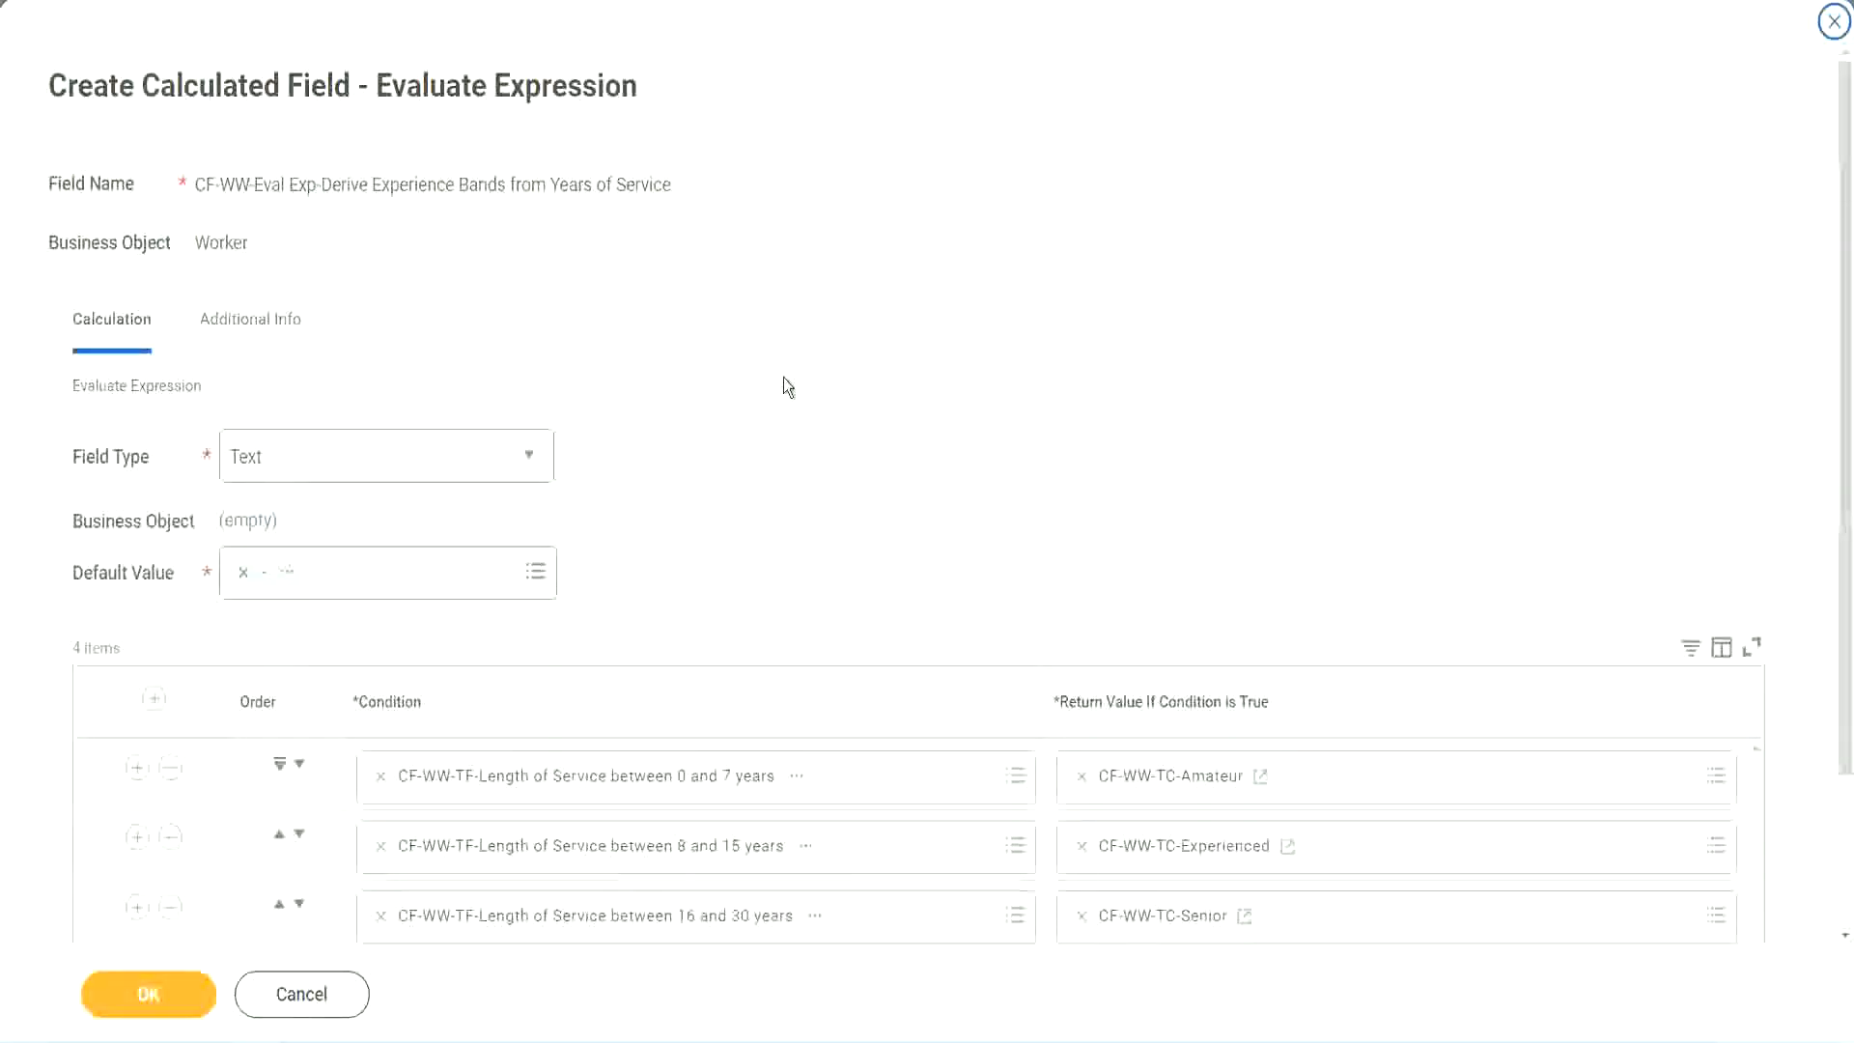
scroll(784, 379, "down", 2)
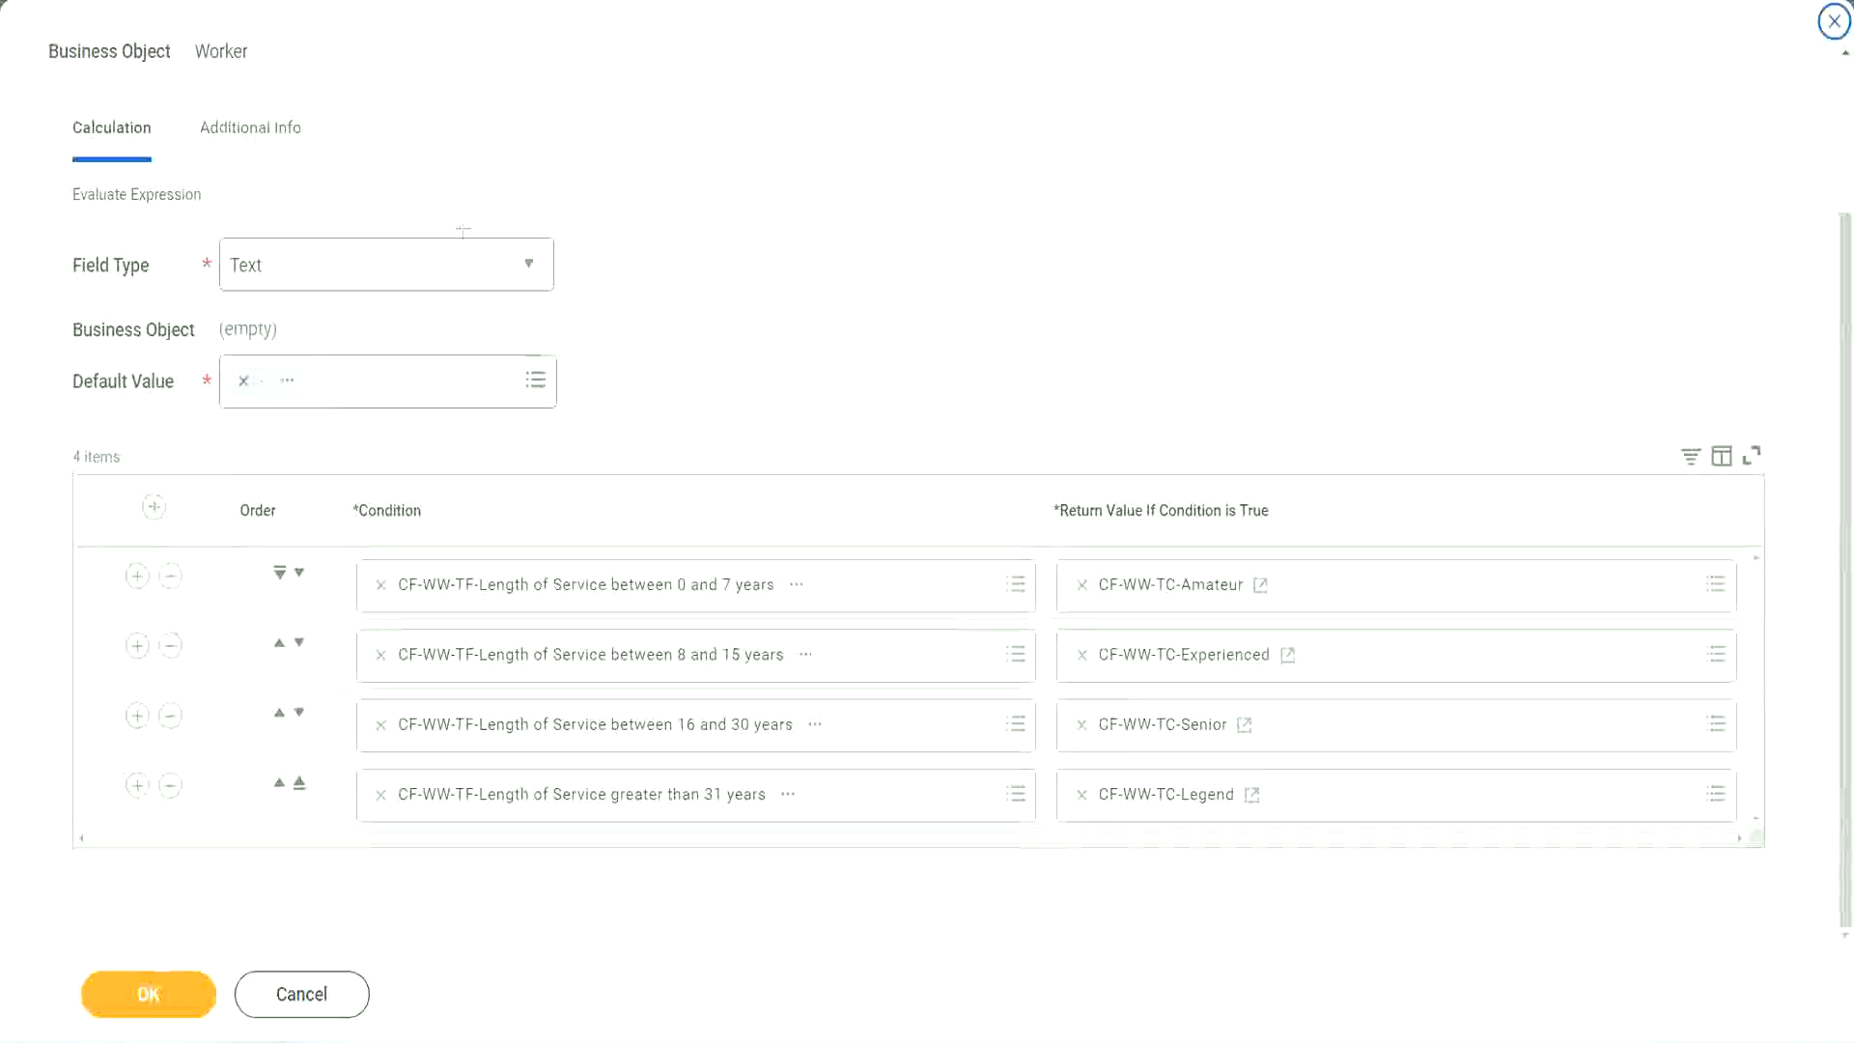
left_click_drag(1187, 272, 1203, 462)
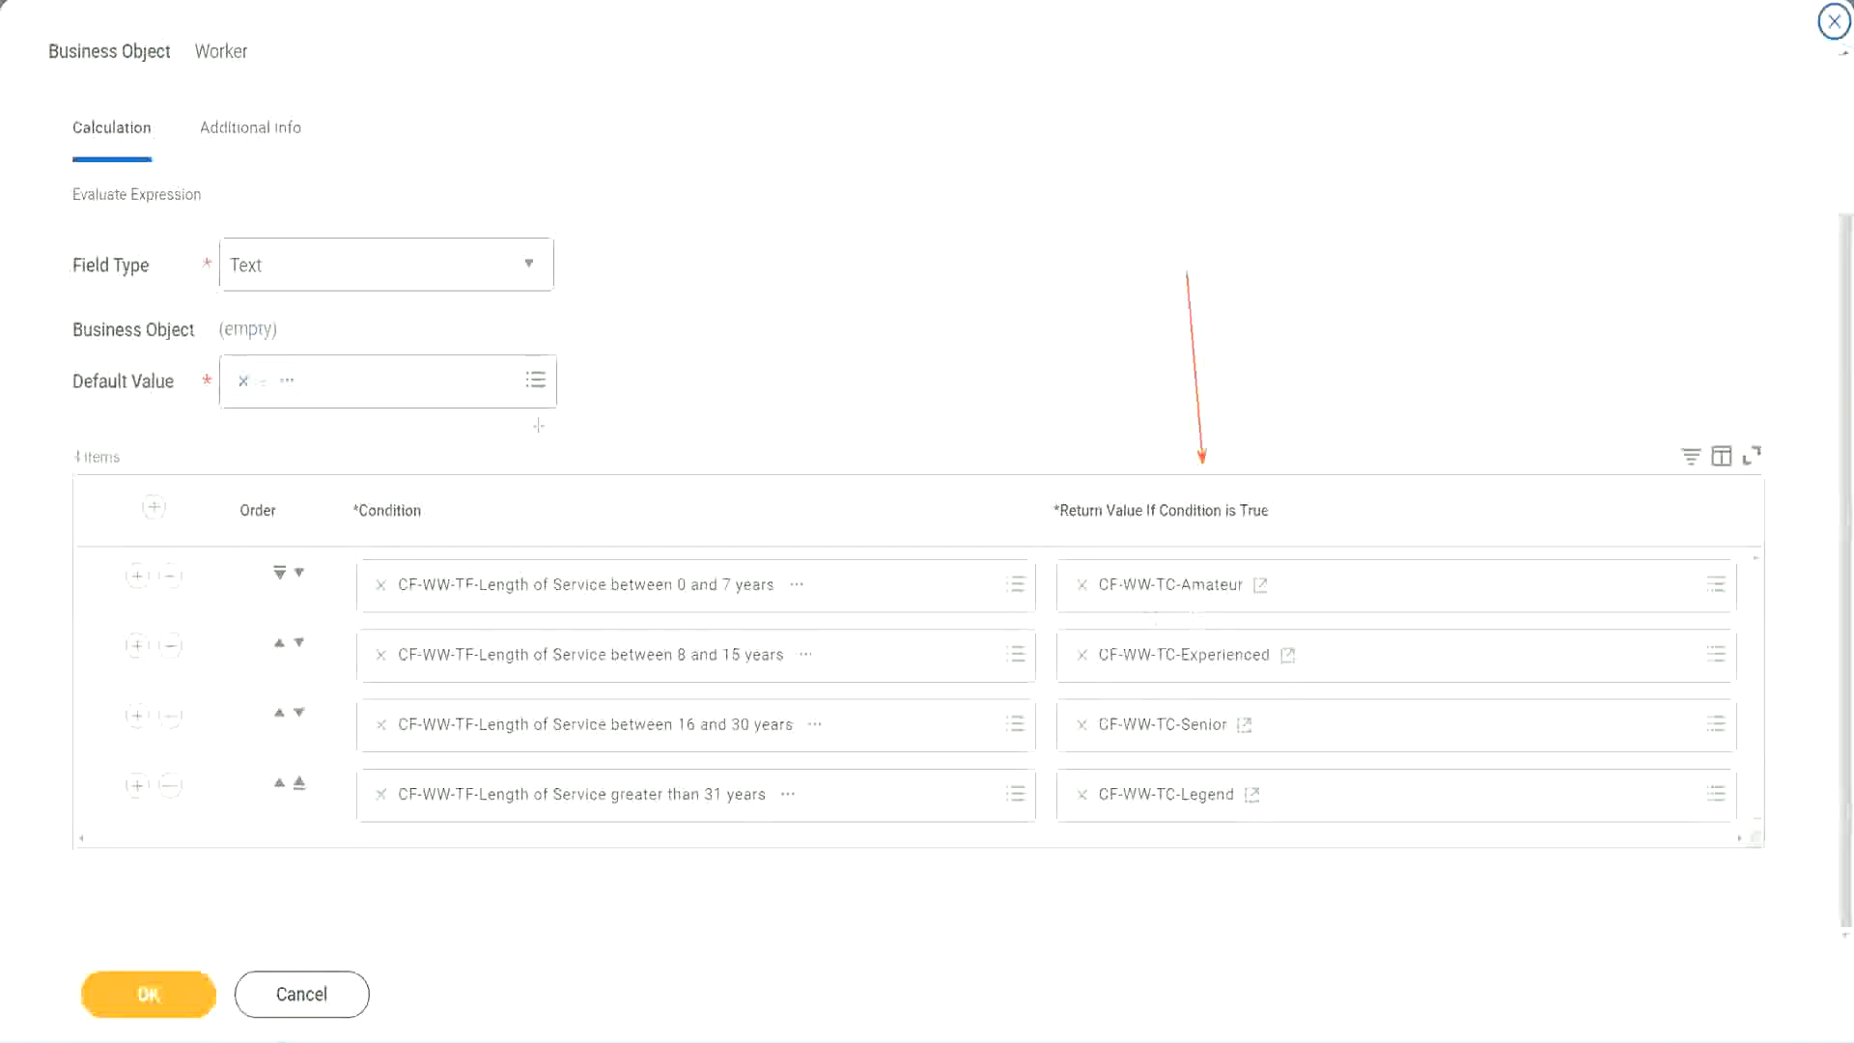
left_click_drag(229, 167, 237, 232)
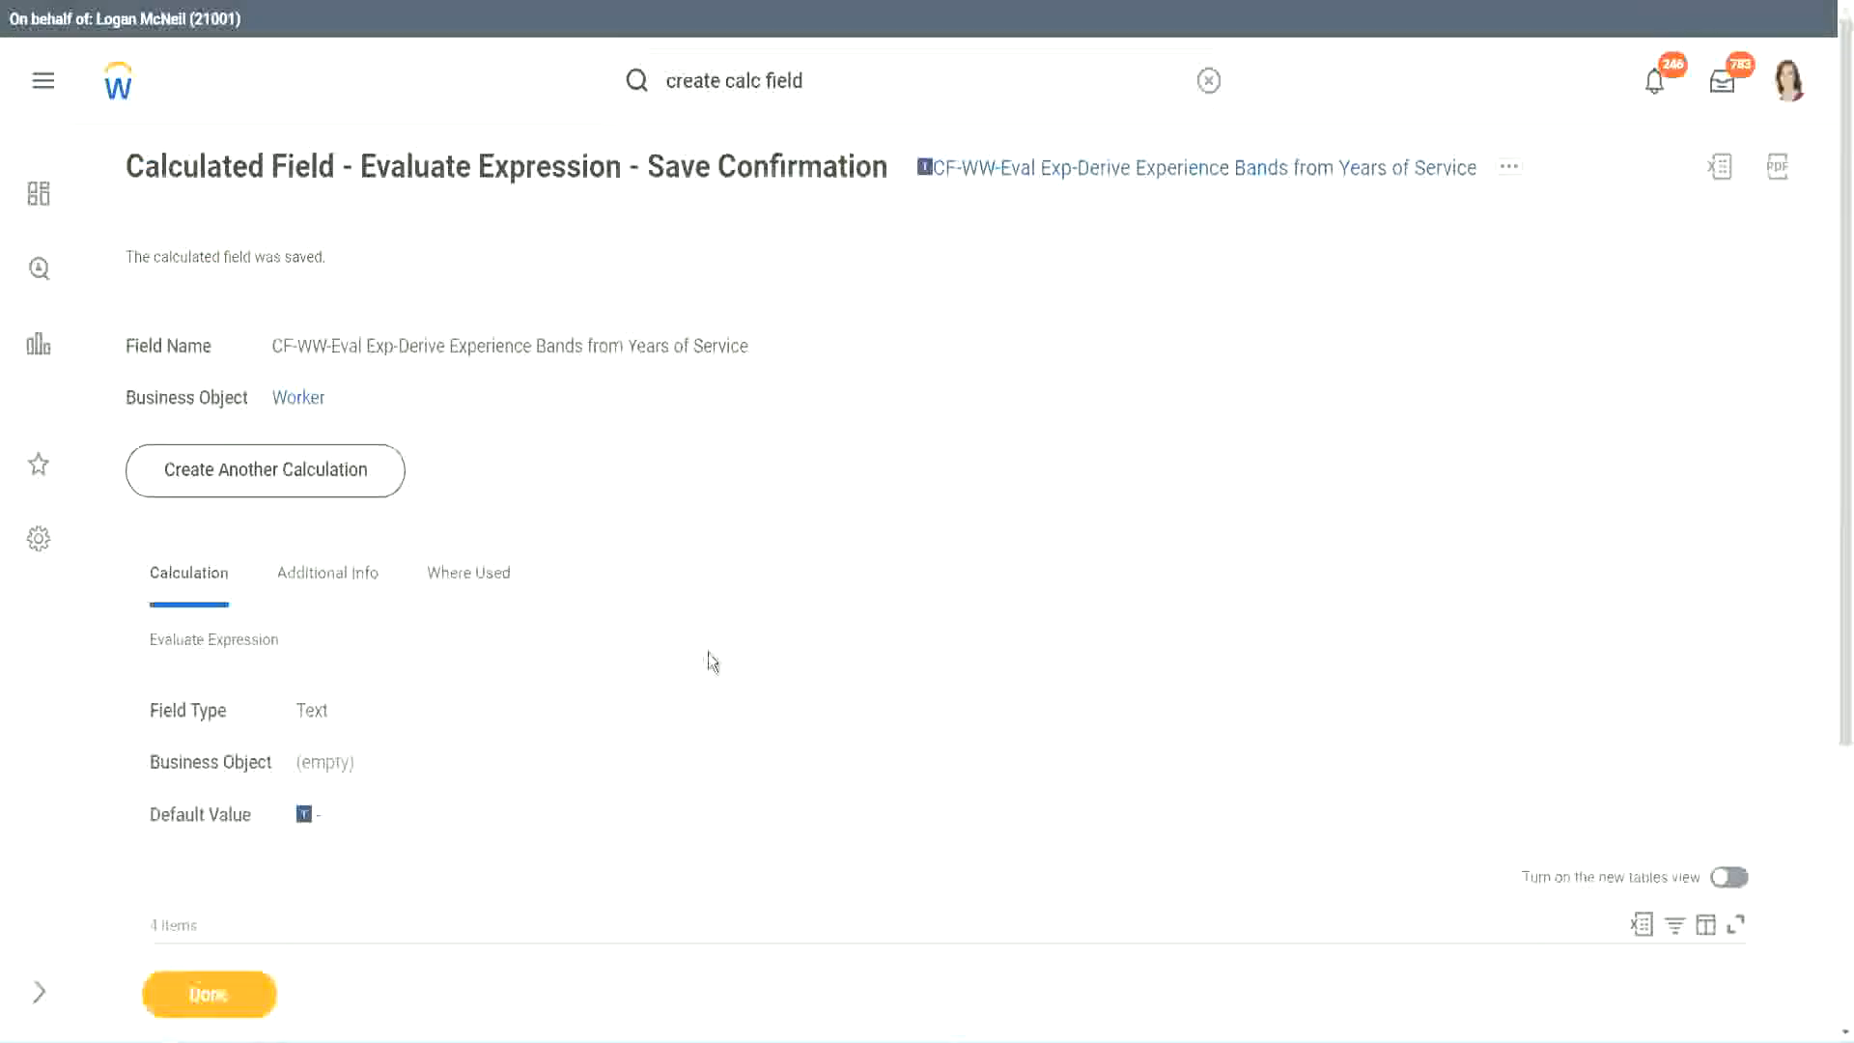
- Check the saved condition rows and copy the name of the Evaluate Expression calculated field
scroll(712, 656, "down", 4)
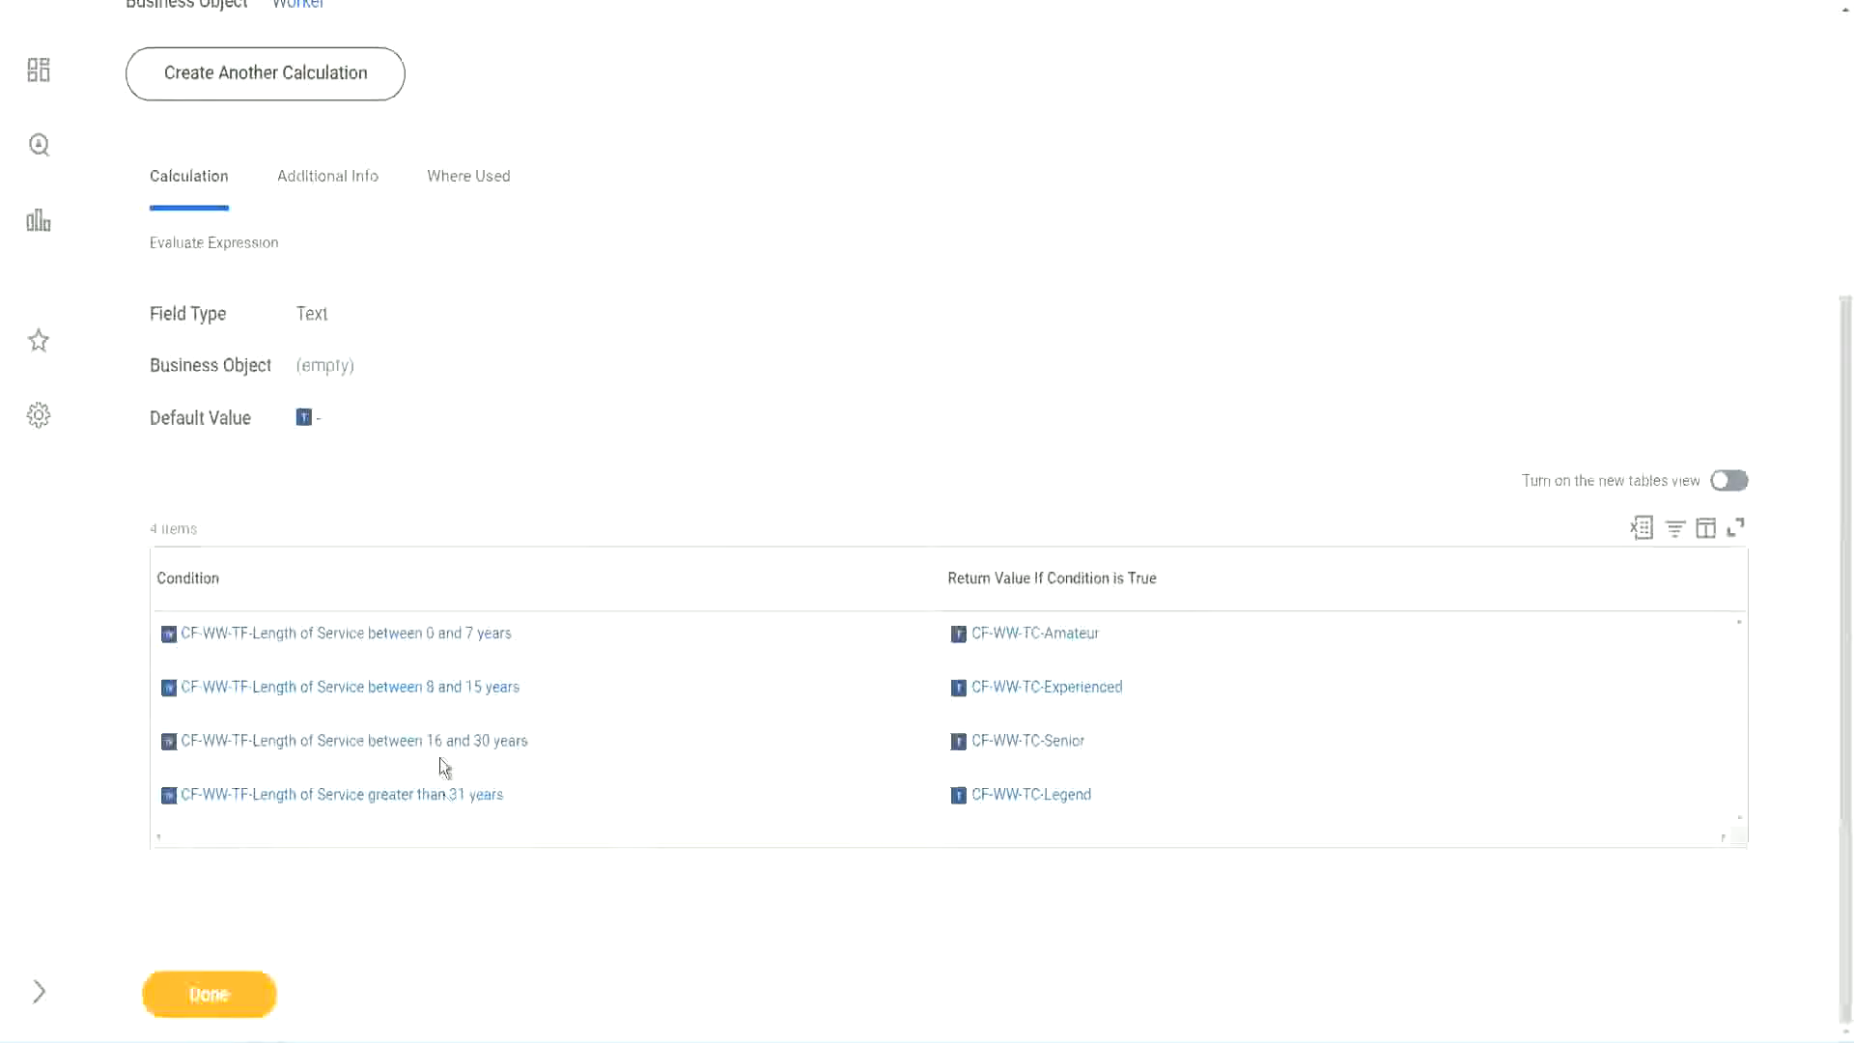
scroll(522, 583, "up", 4)
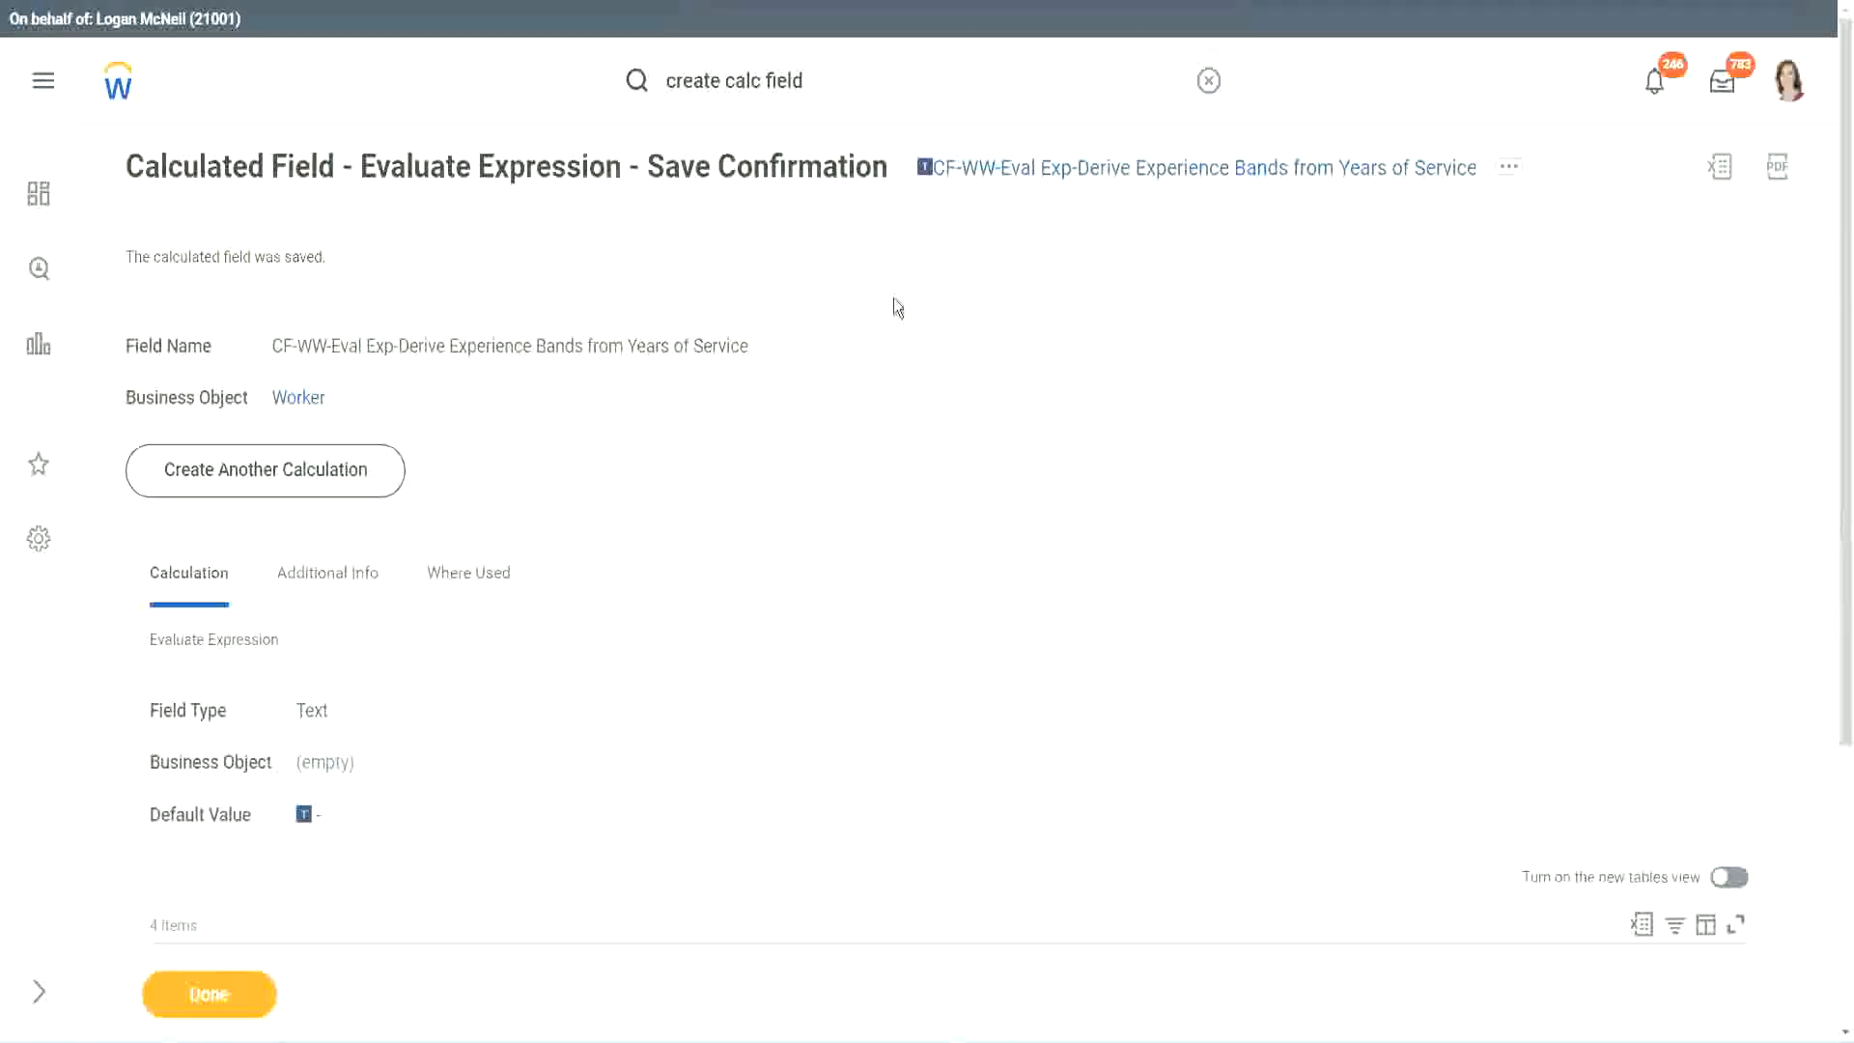
right_click(1088, 180)
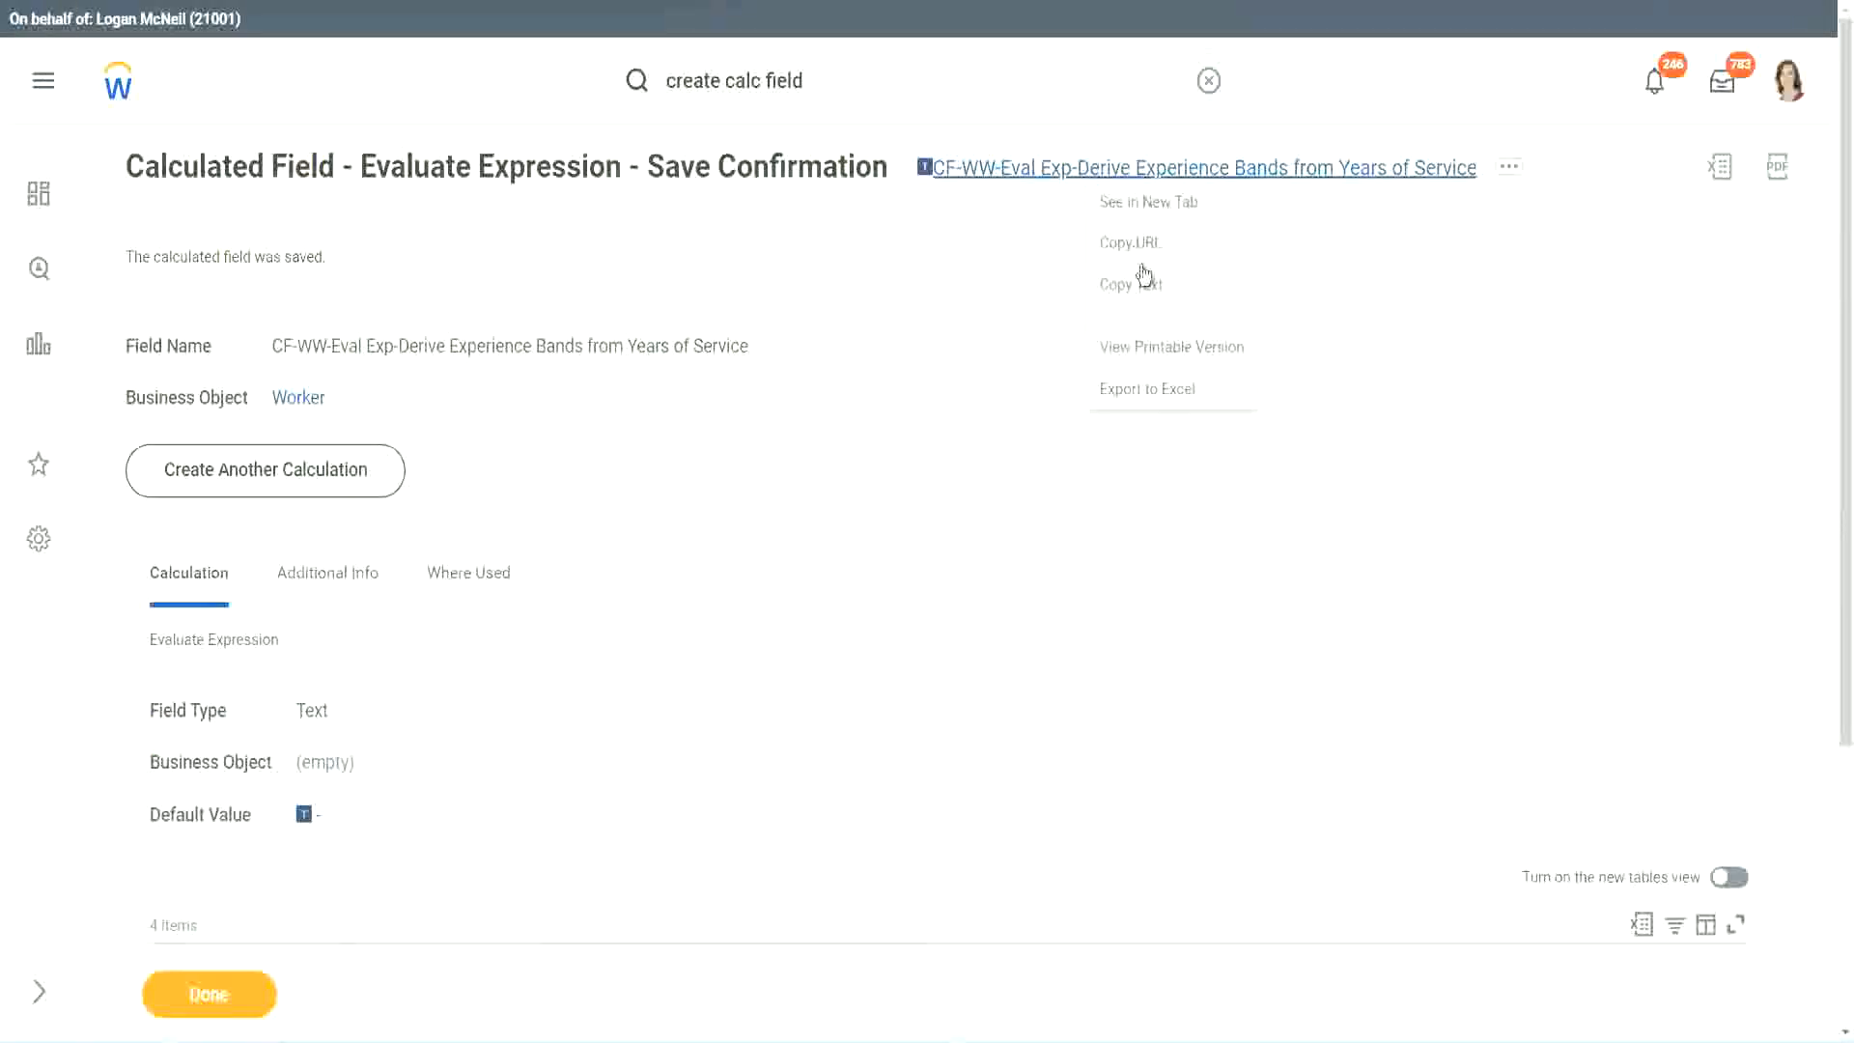
left_click(1141, 299)
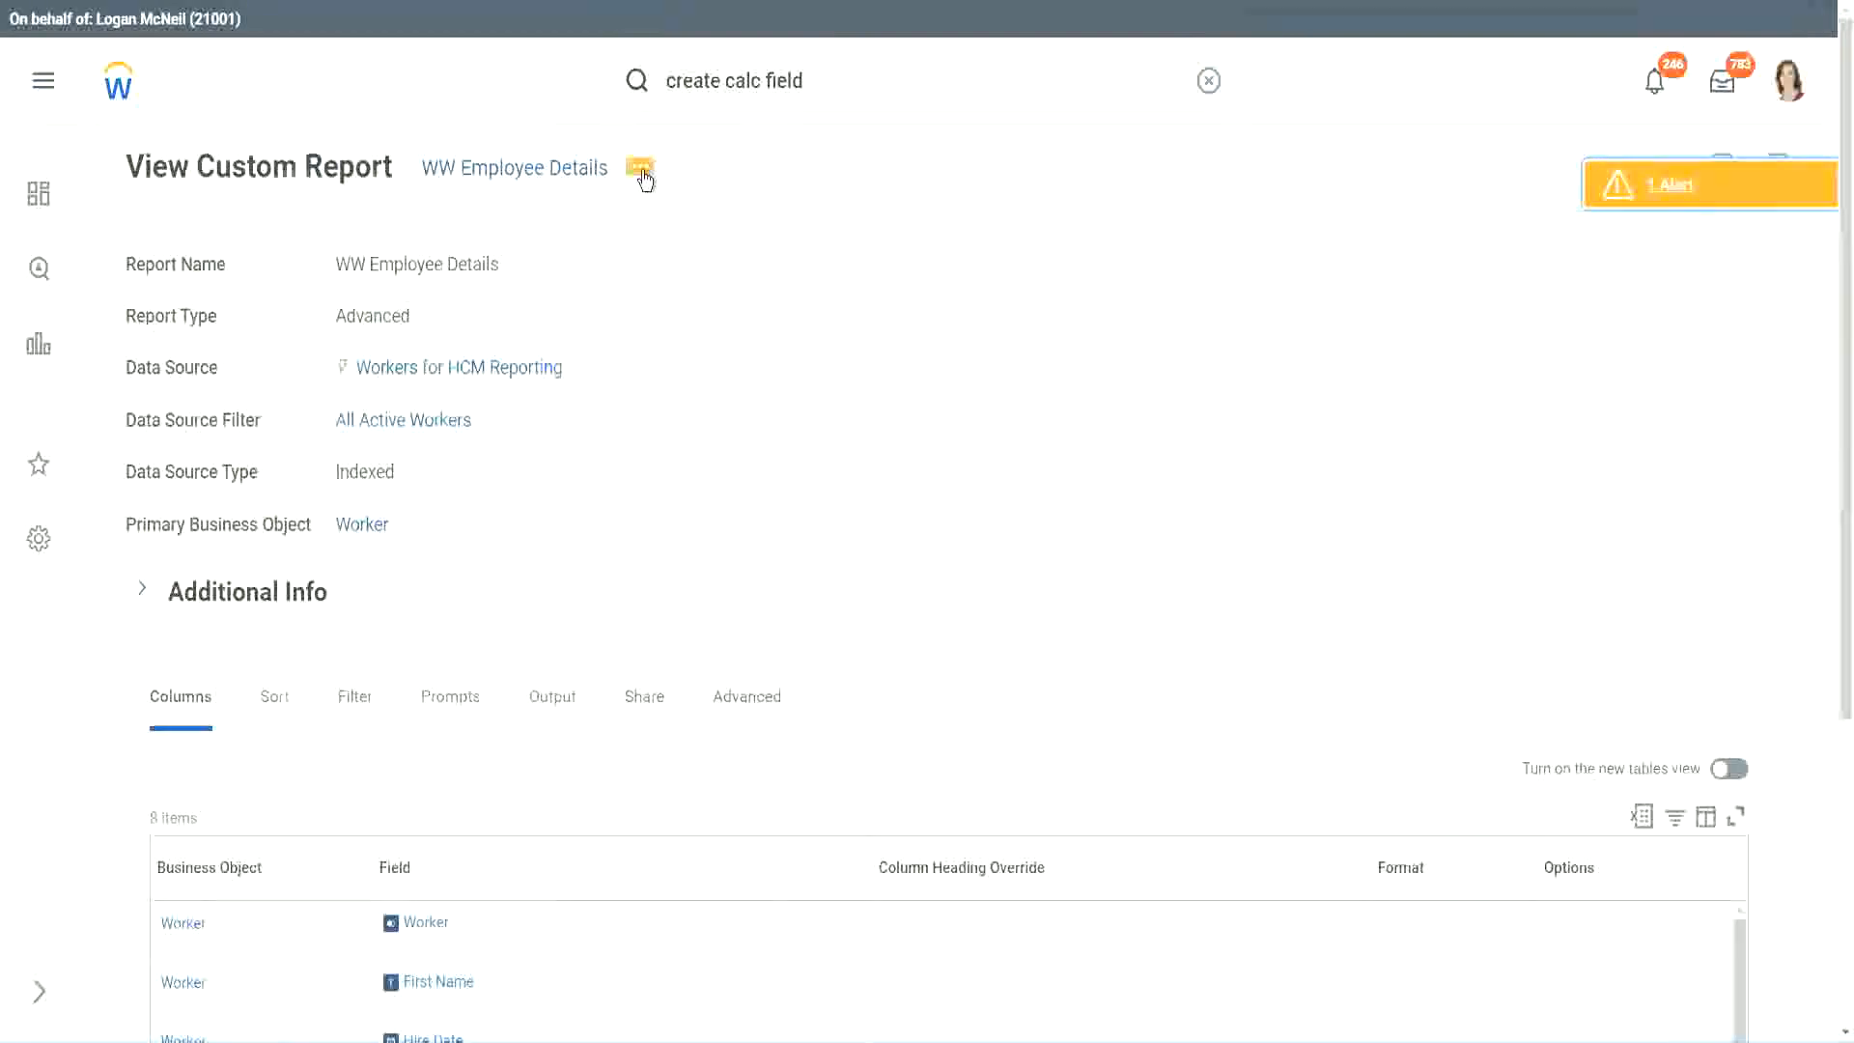
- Open the WW Employee Details custom report for editing
left_click(643, 172)
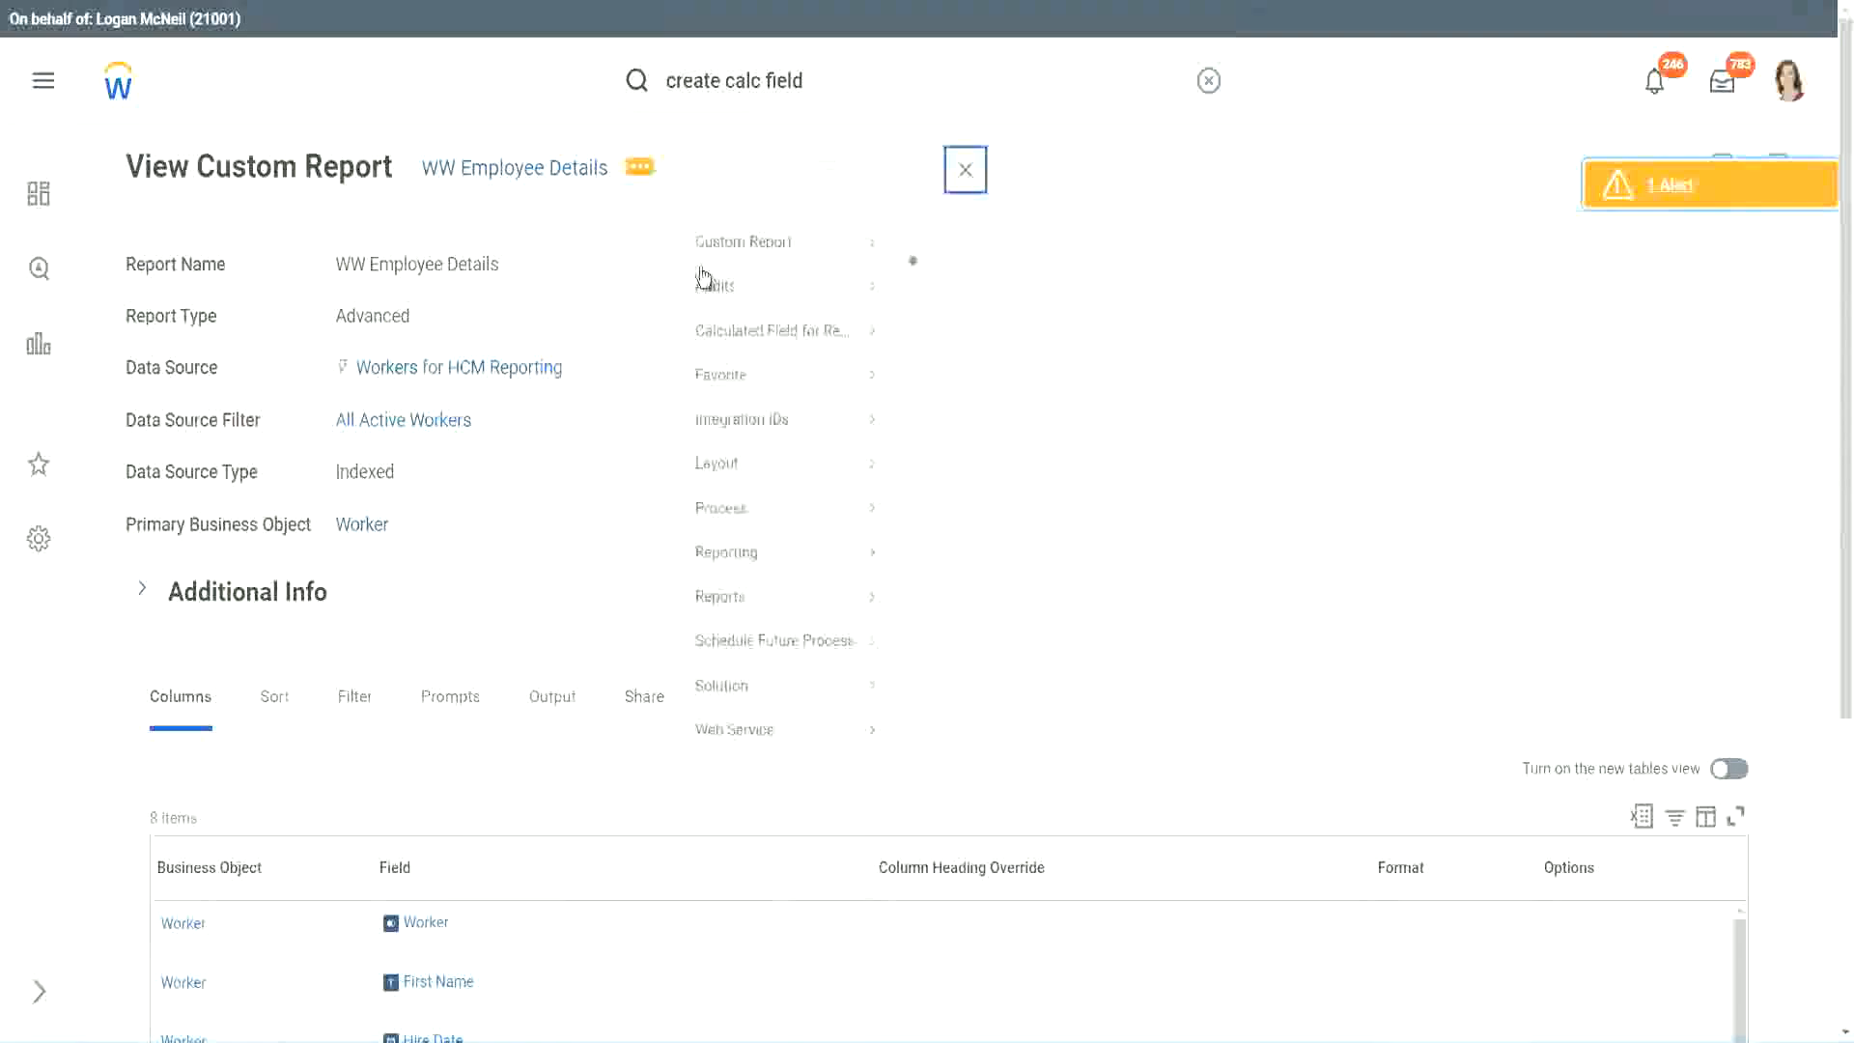
mouse_move(753, 276)
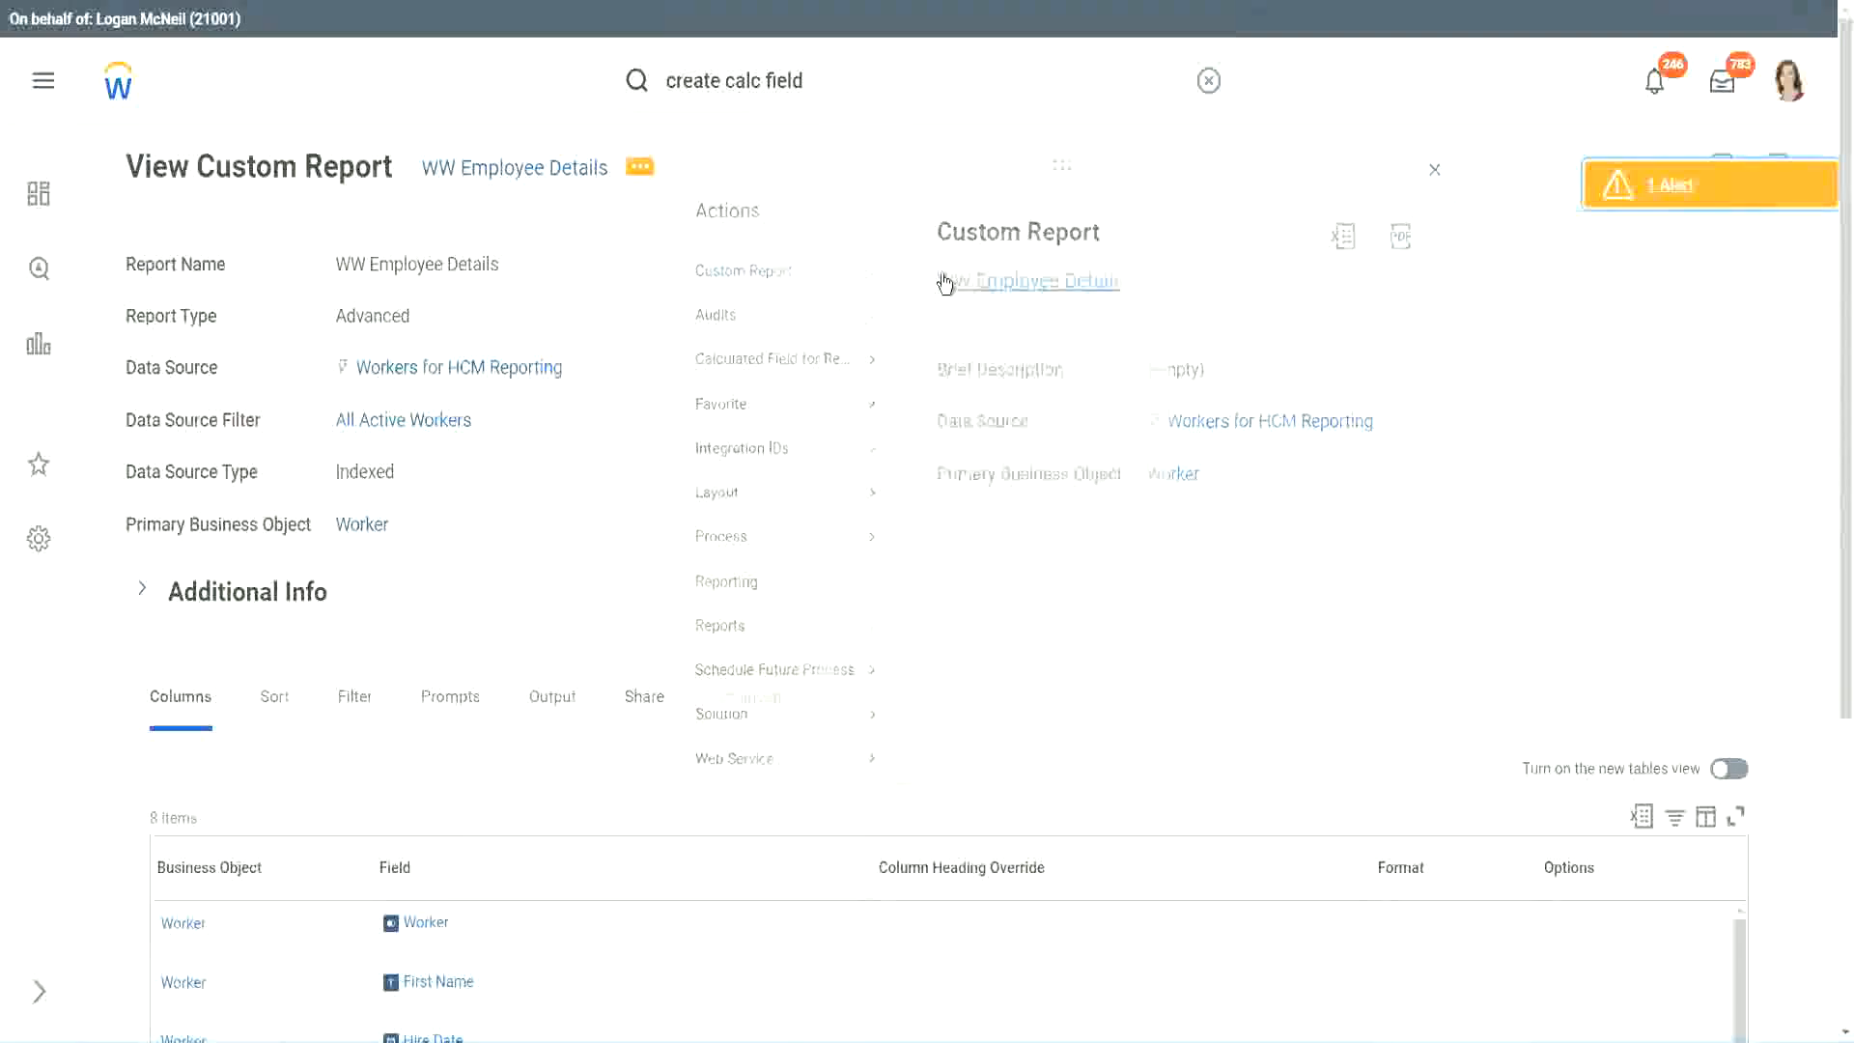
left_click(944, 283)
- Add a new Worker row at the end of the report columns and remove the Years of Service substring column
scroll(676, 420, "down", 5)
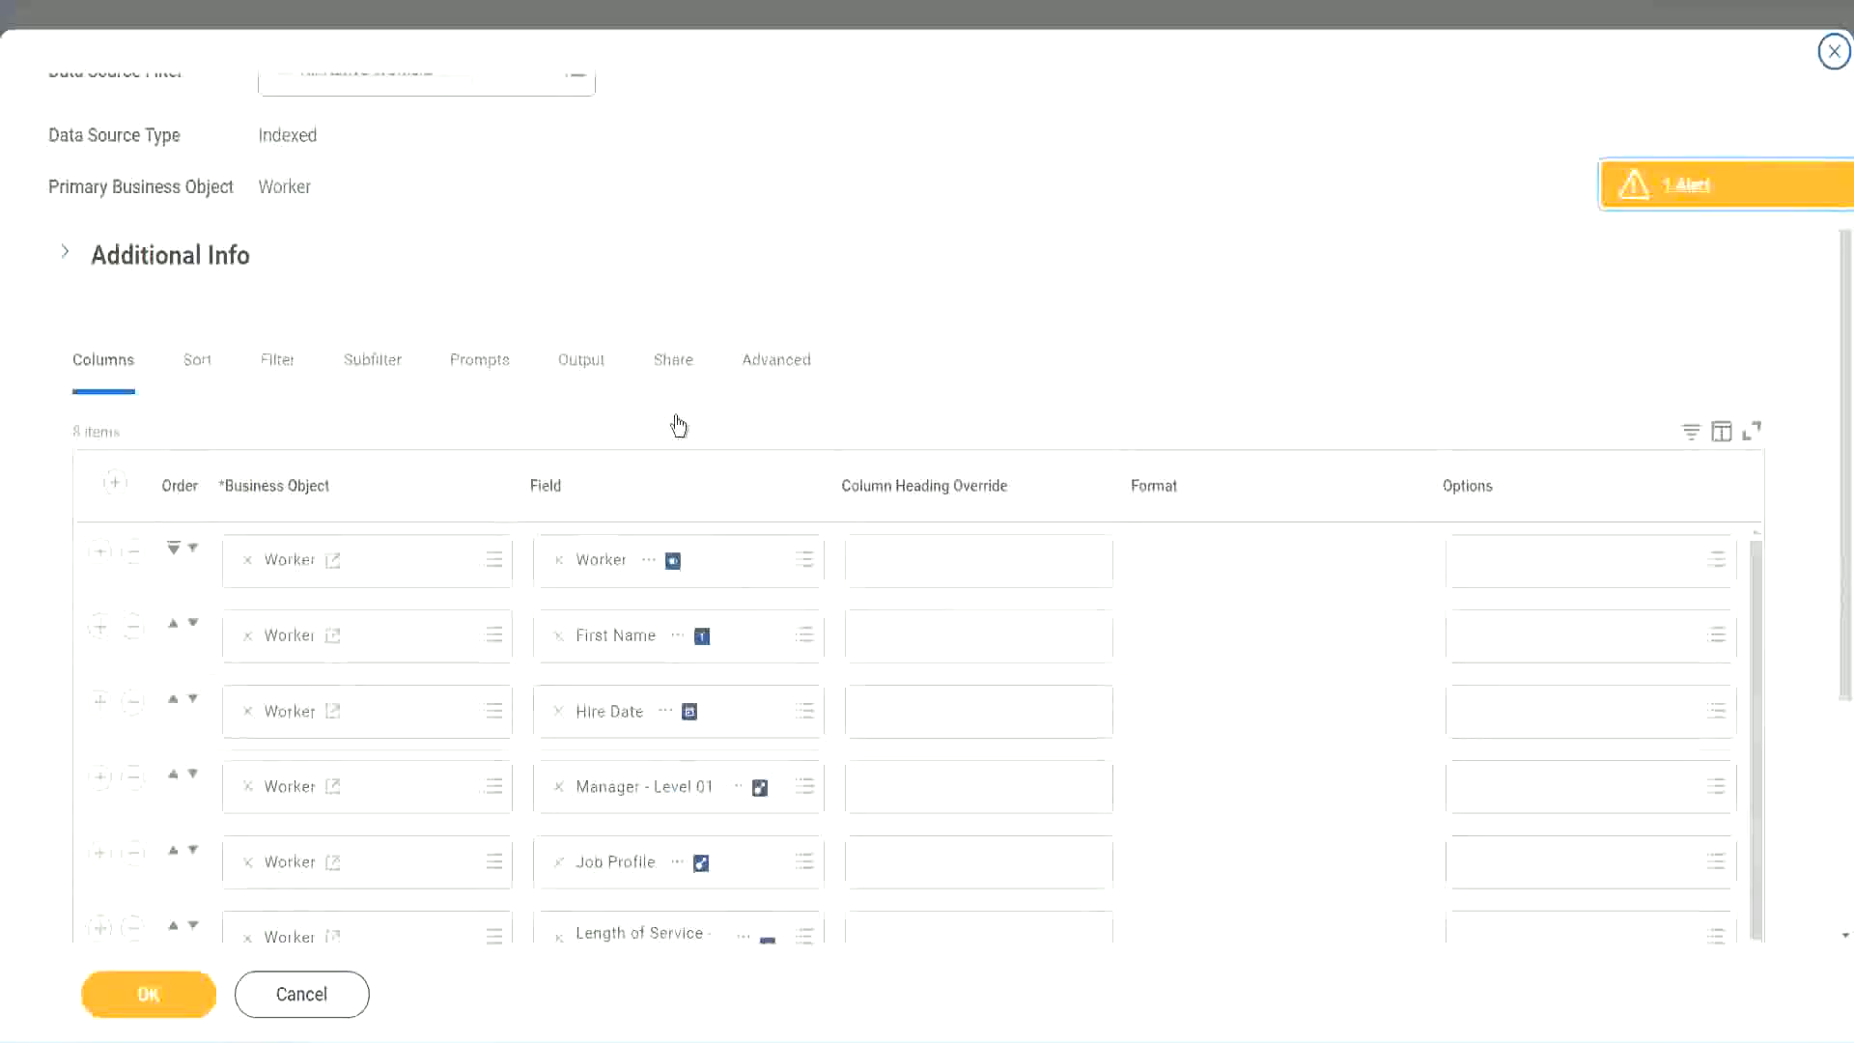
scroll(679, 425, "down", 2)
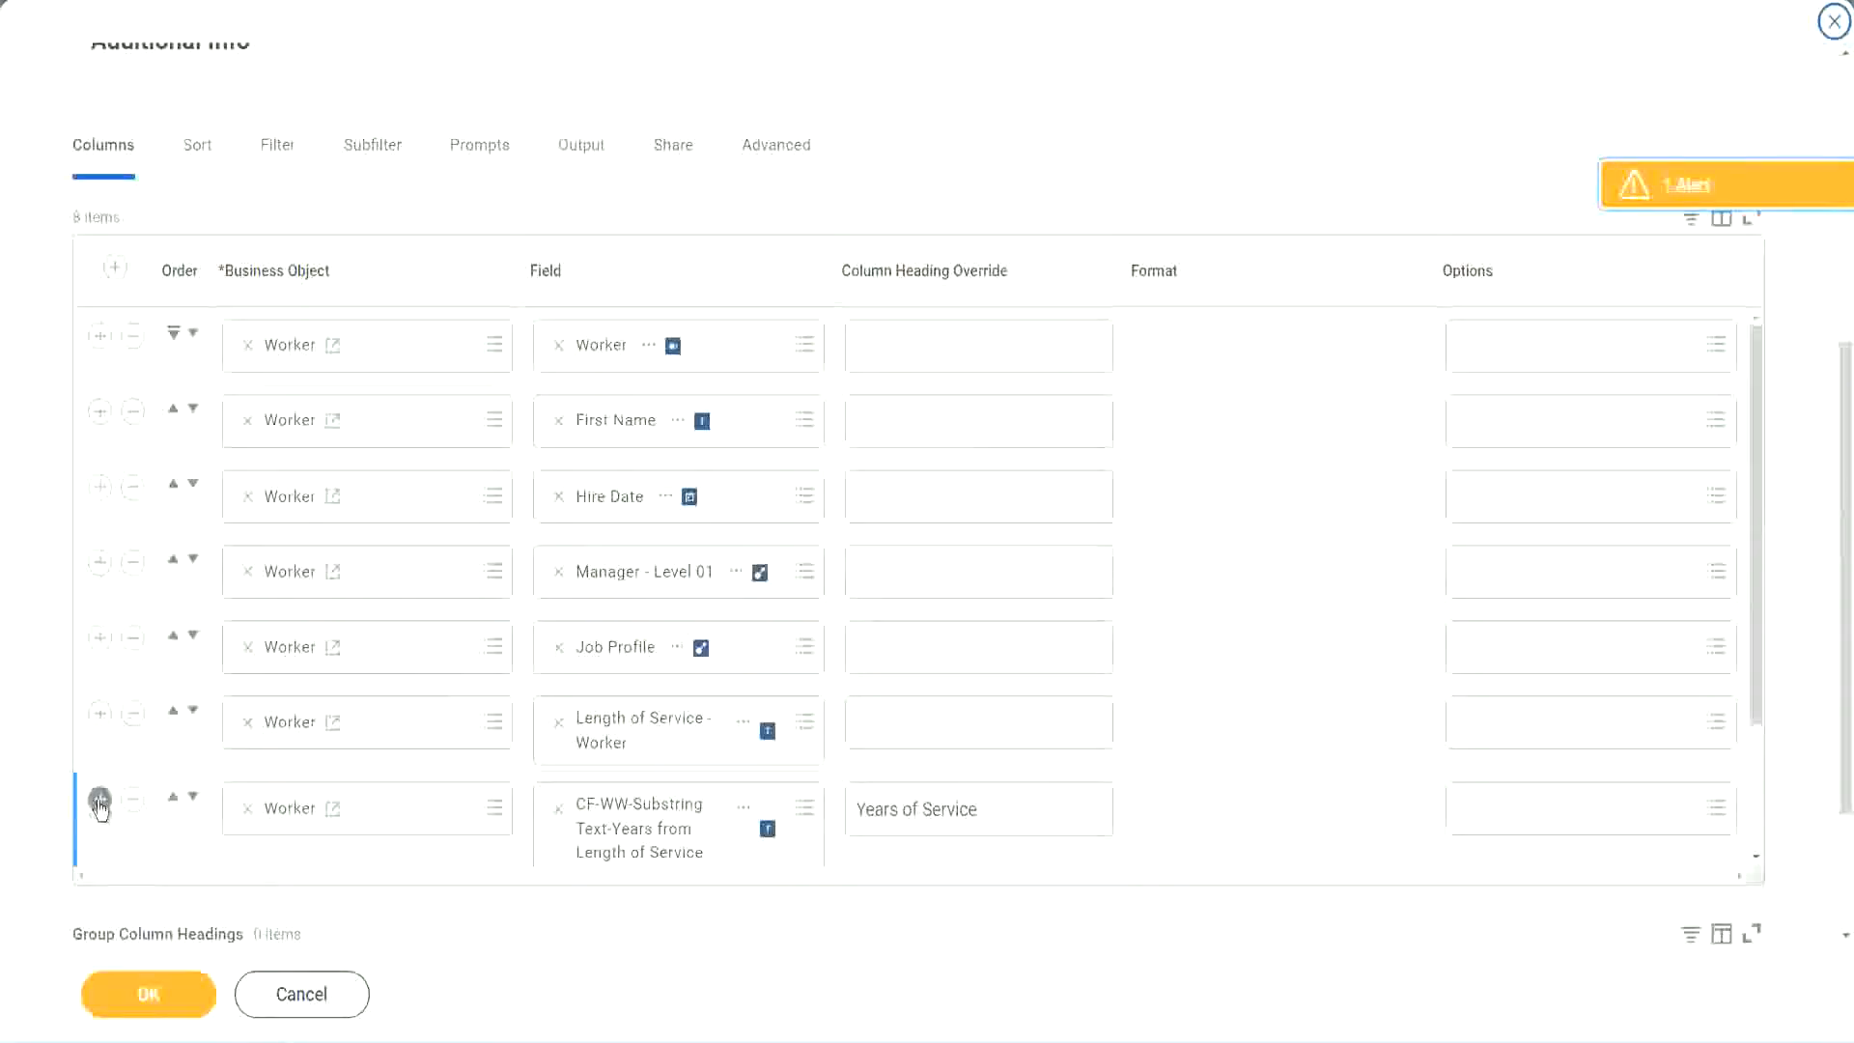
scroll(647, 560, "down", 3)
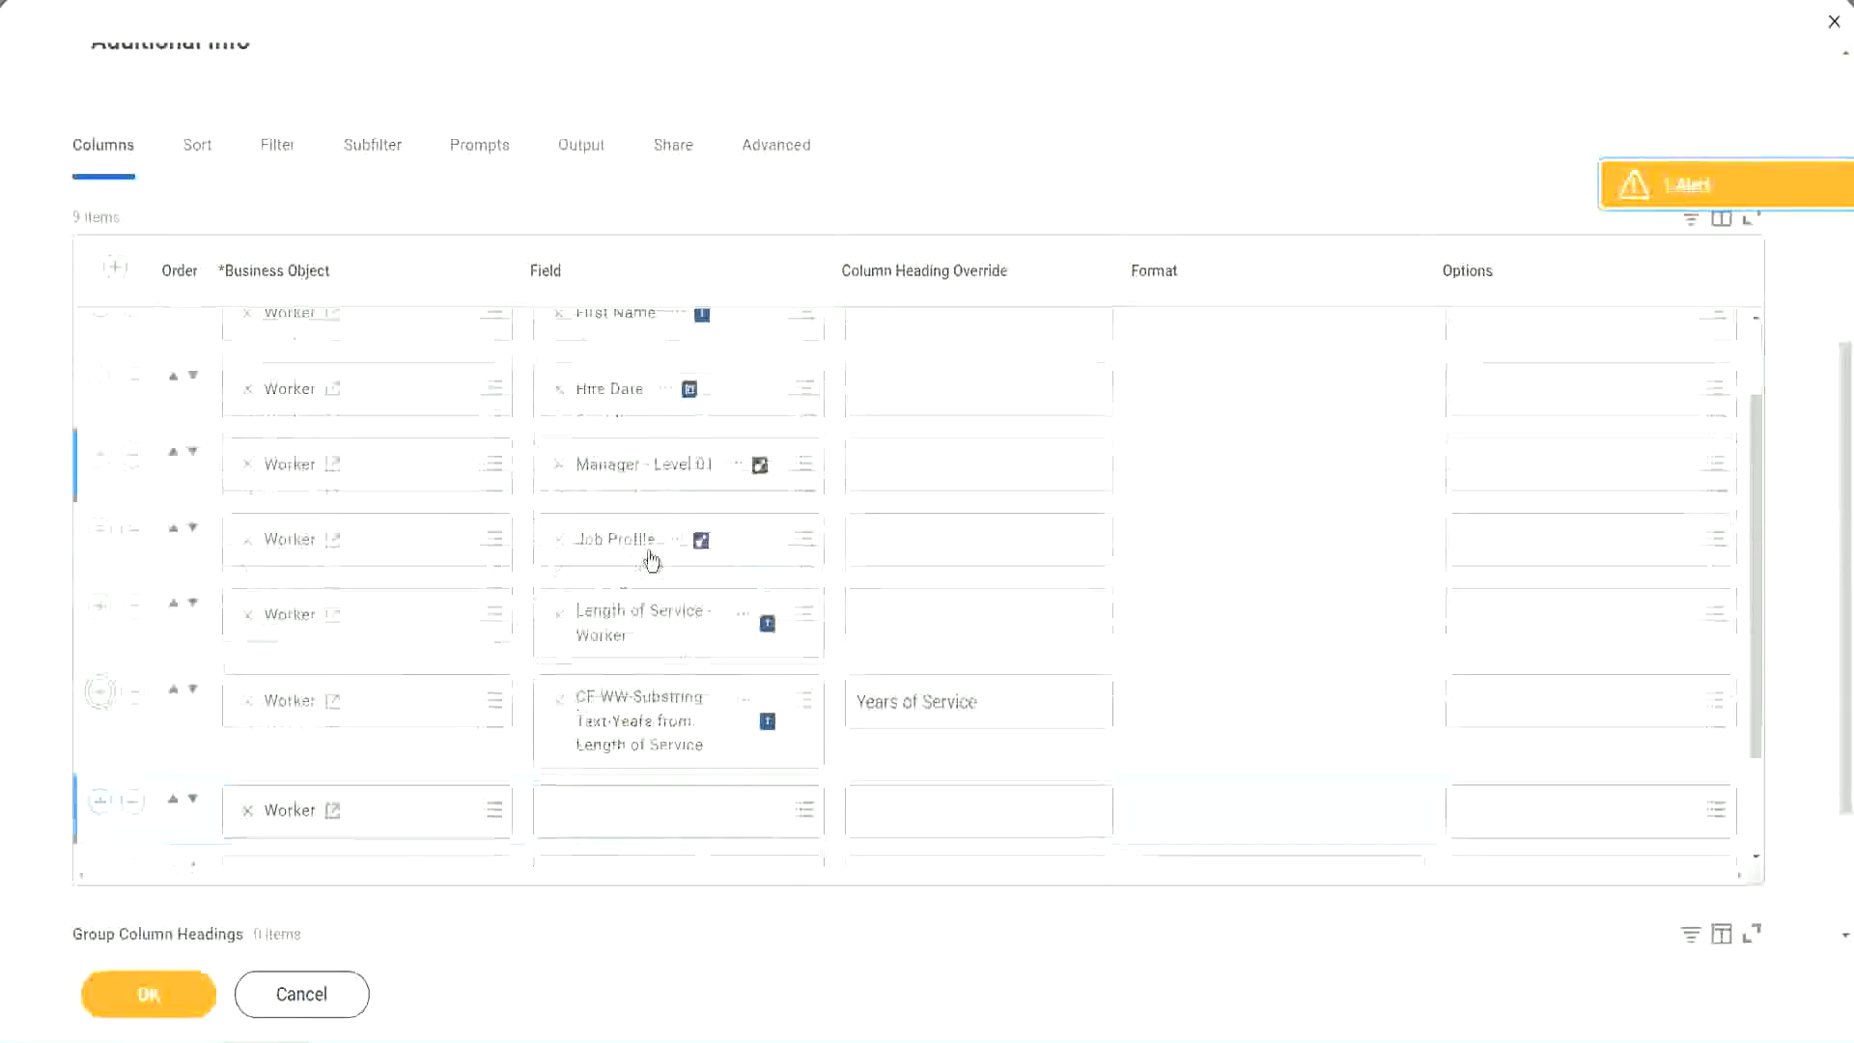
scroll(965, 632, "down", 2)
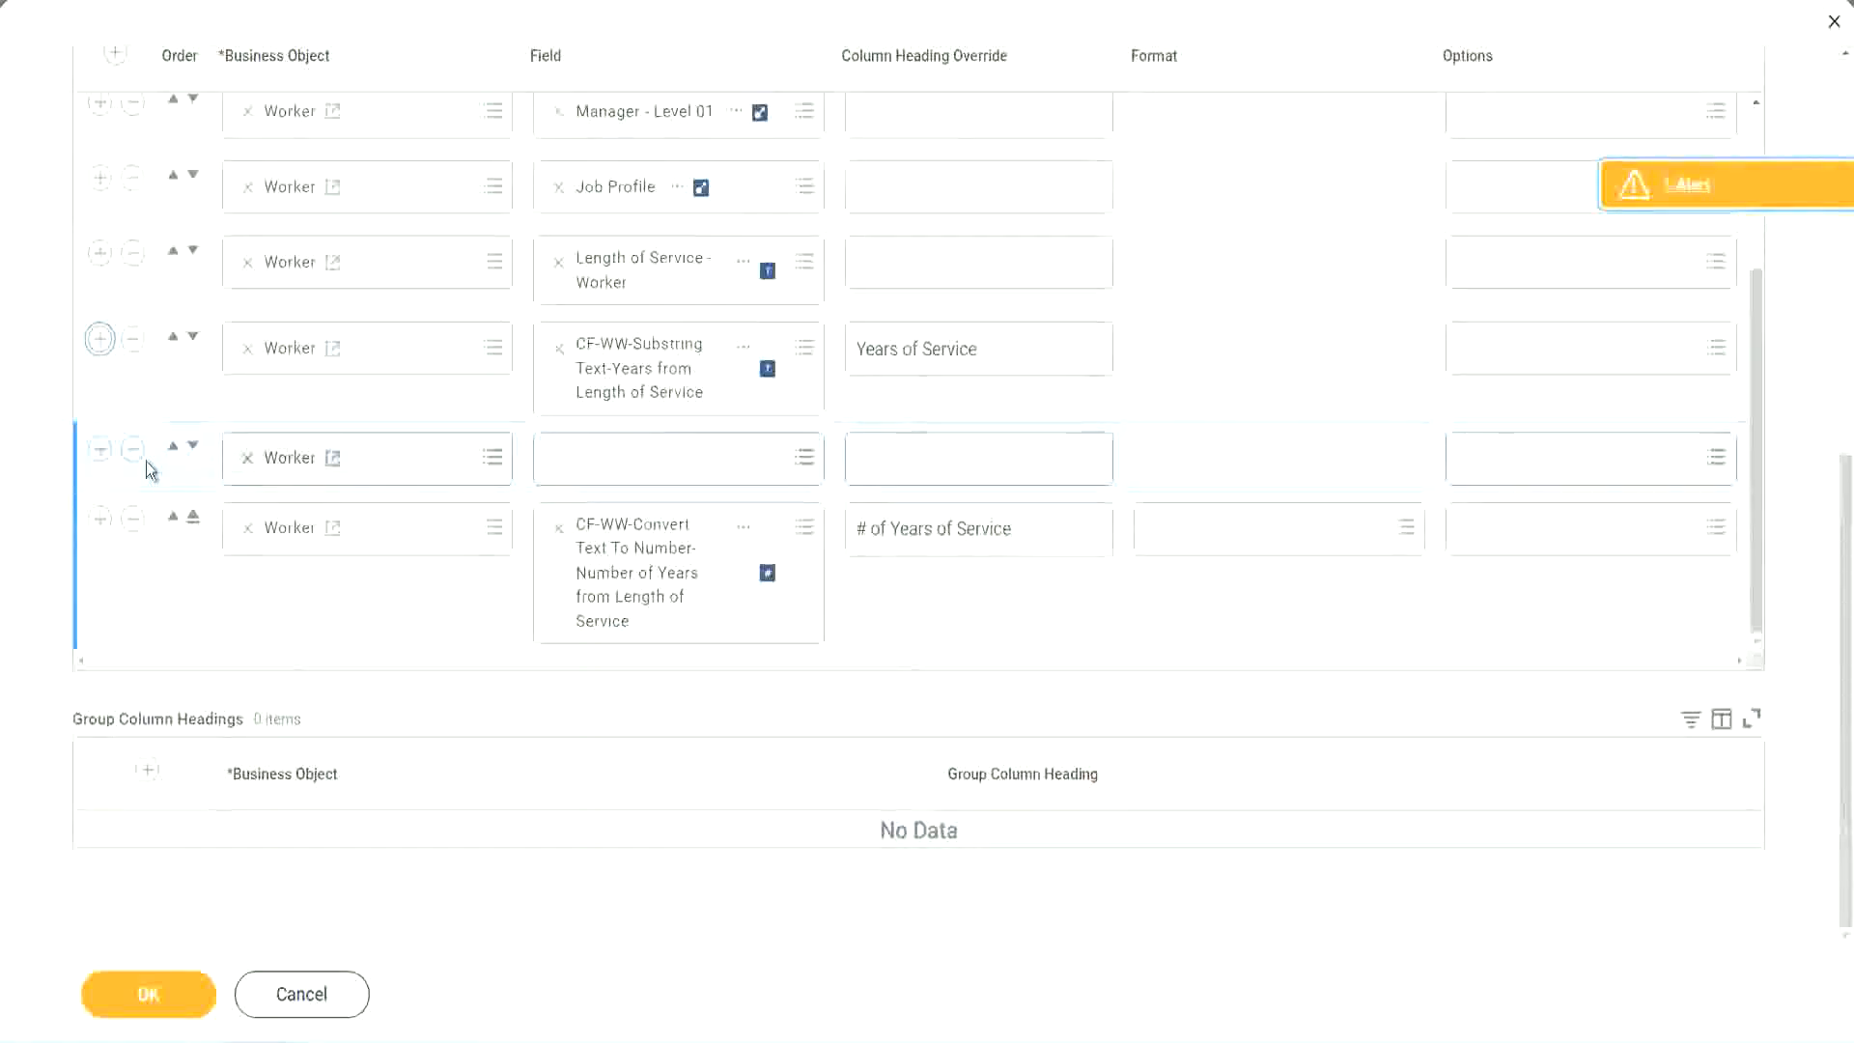
left_click(194, 449)
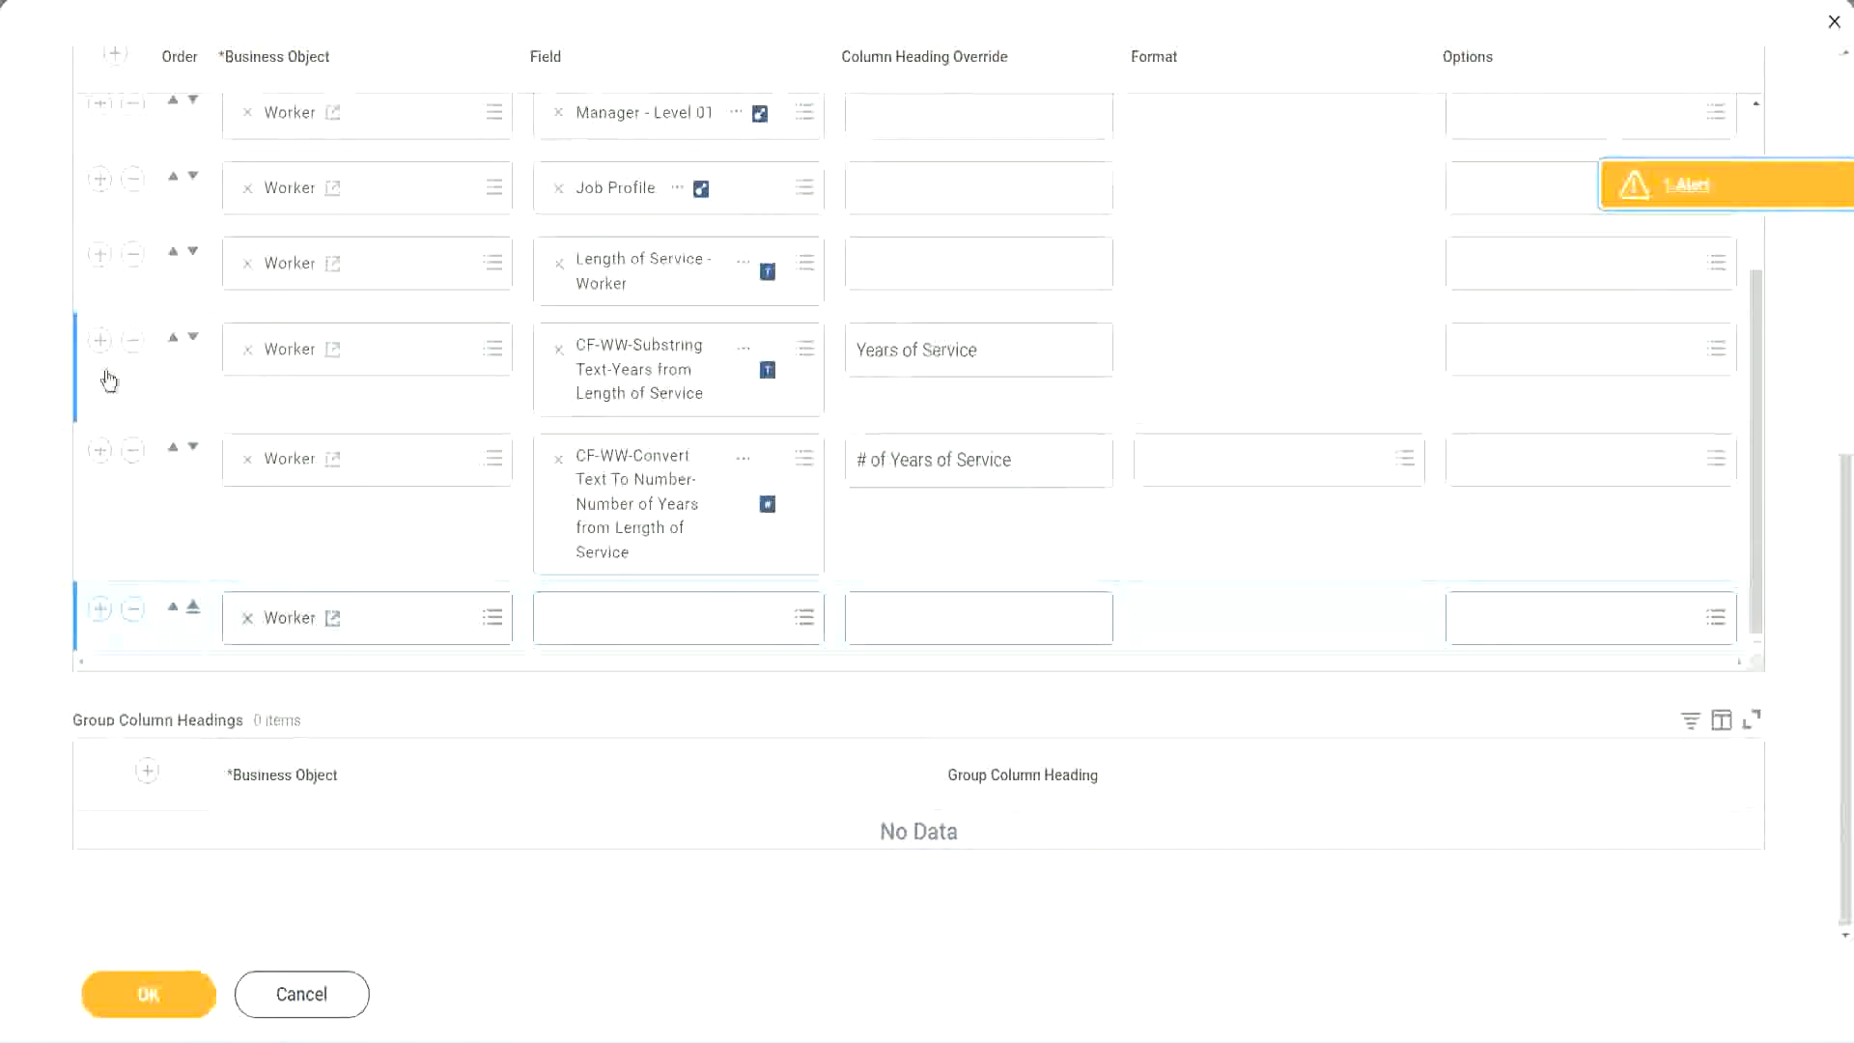
left_click(133, 342)
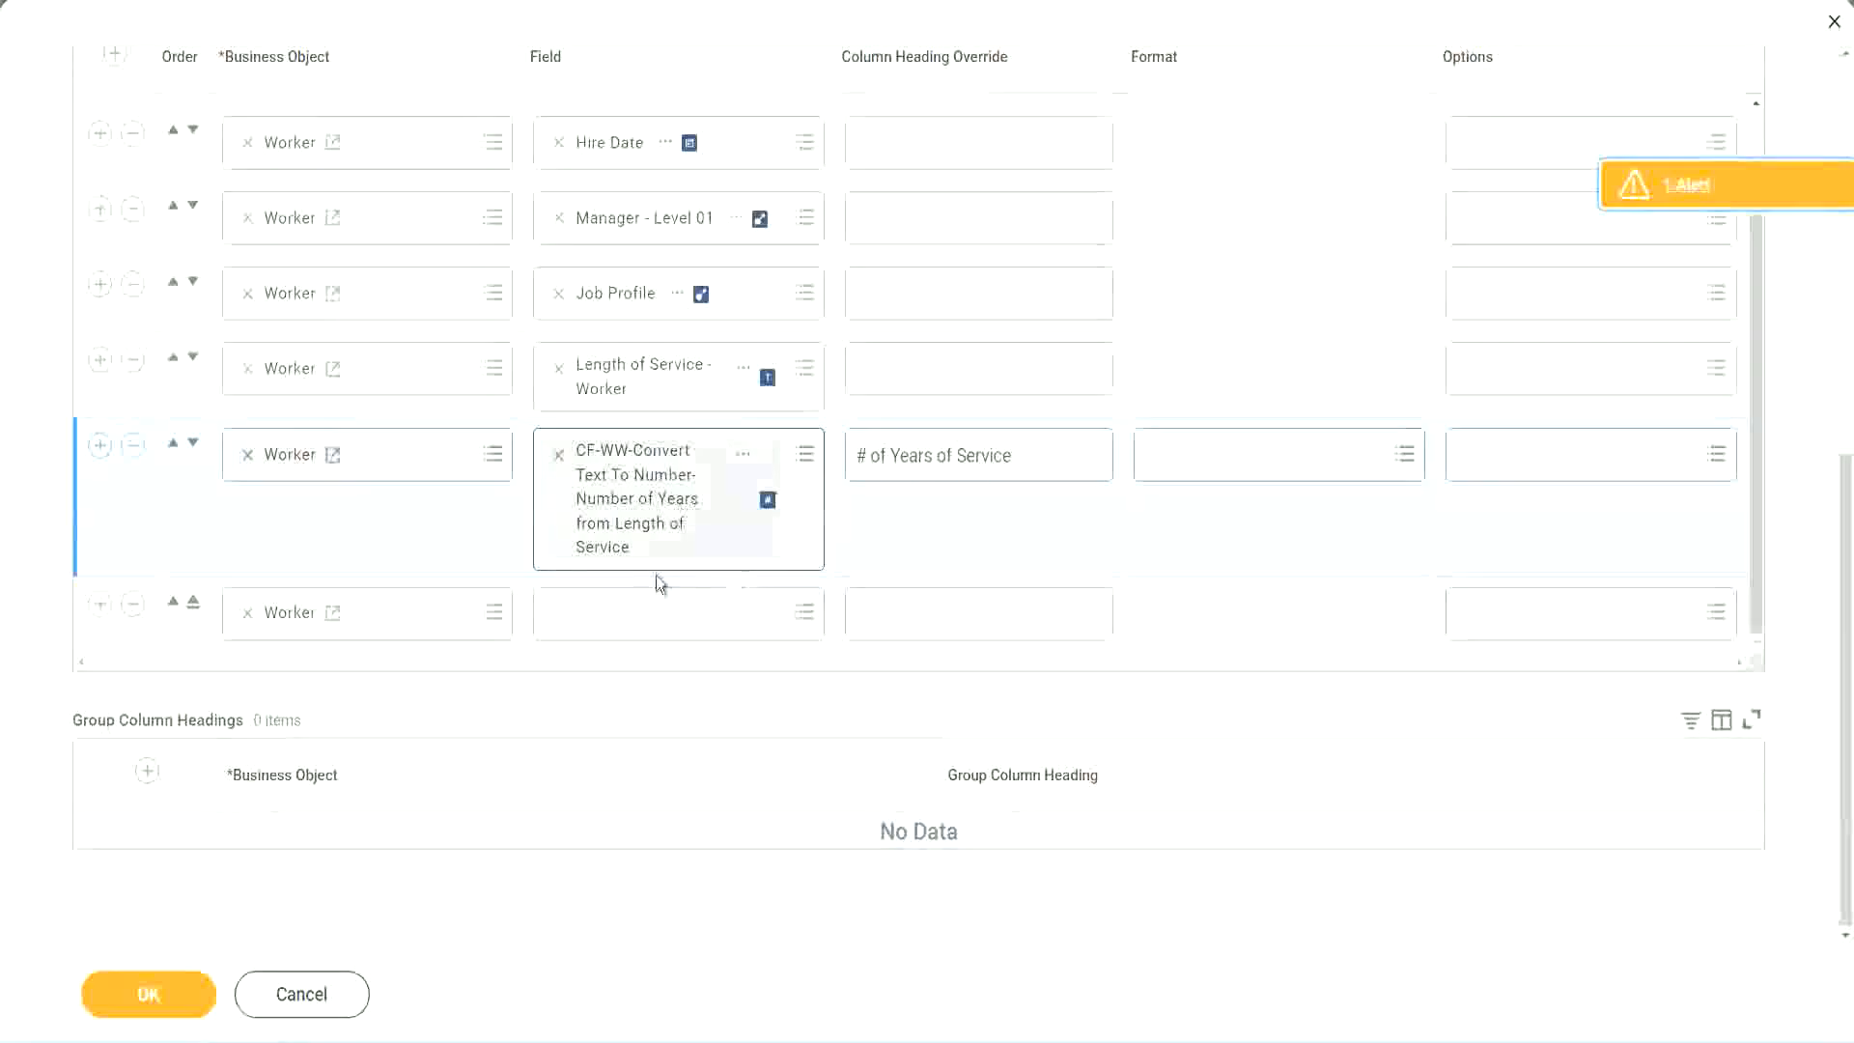
- Set the last column's field to CF-WW-Eval Exp-Derive Experience Bands from Years of Service with the heading Experience Bands, and save the report
left_click(607, 619)
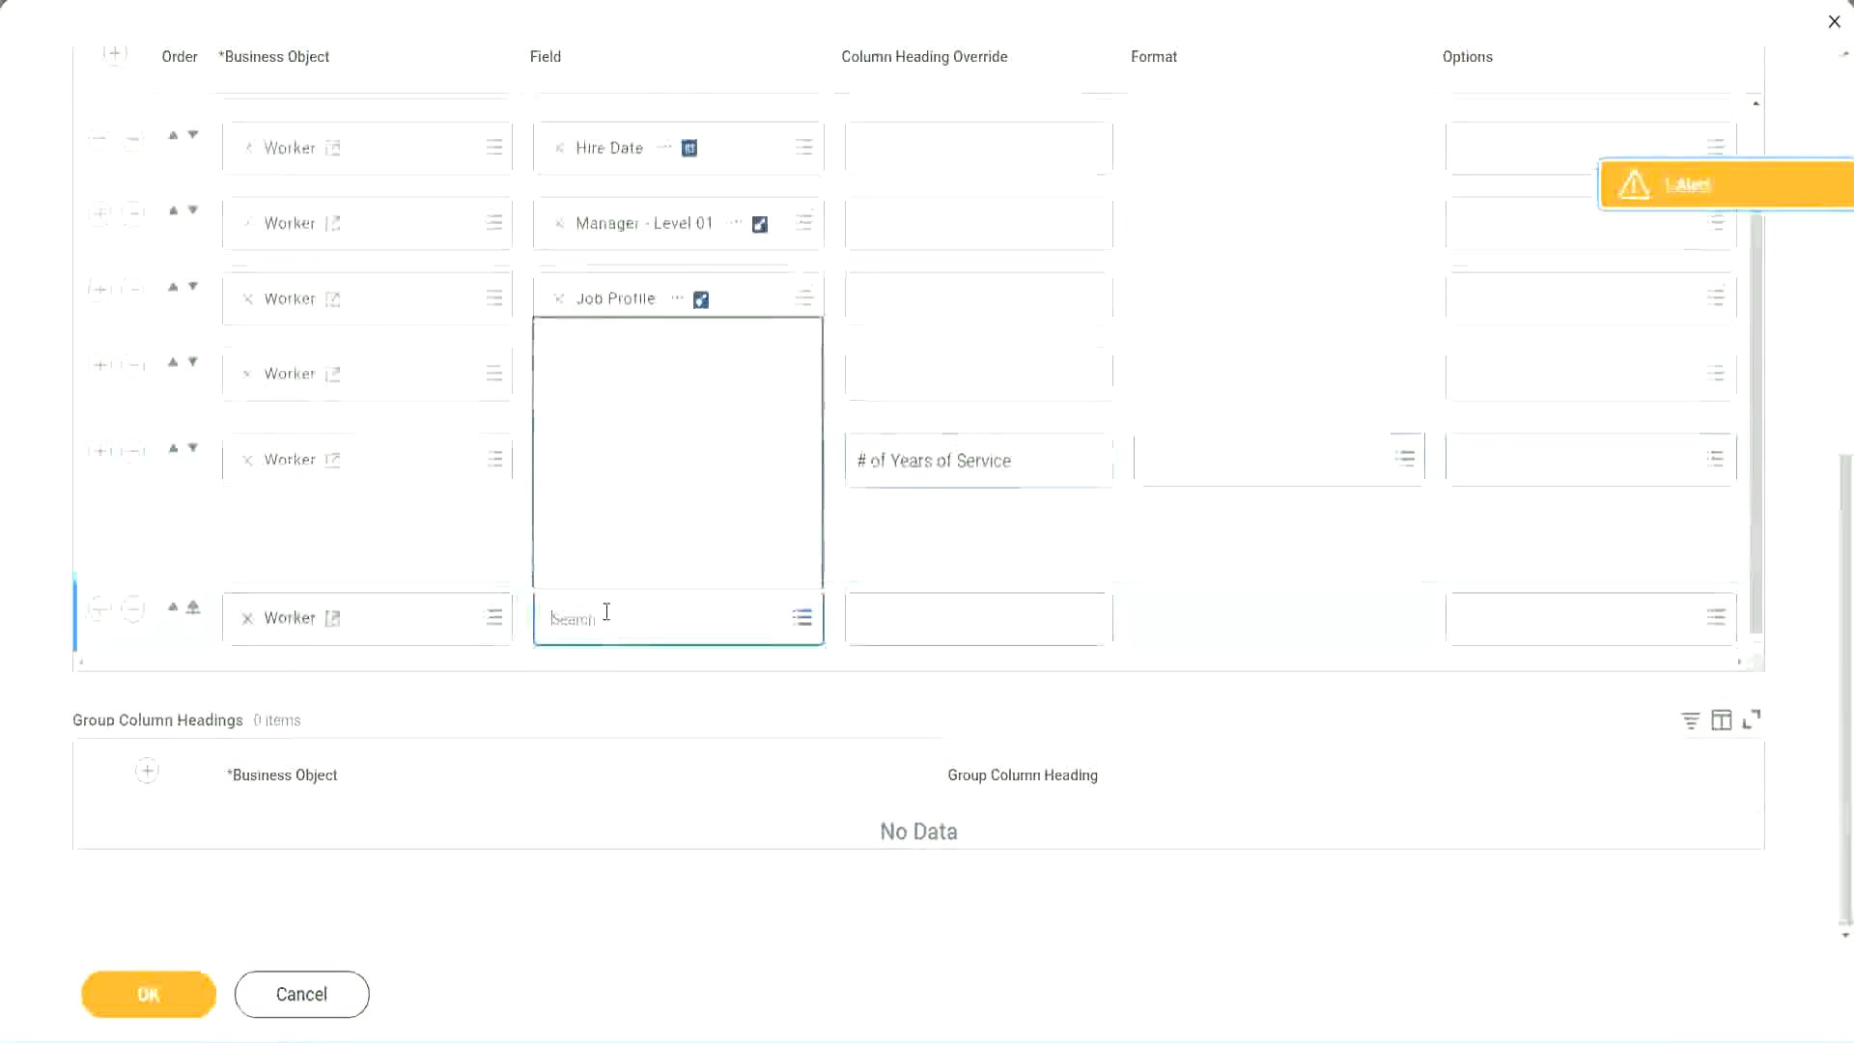
key("ctrl+v")
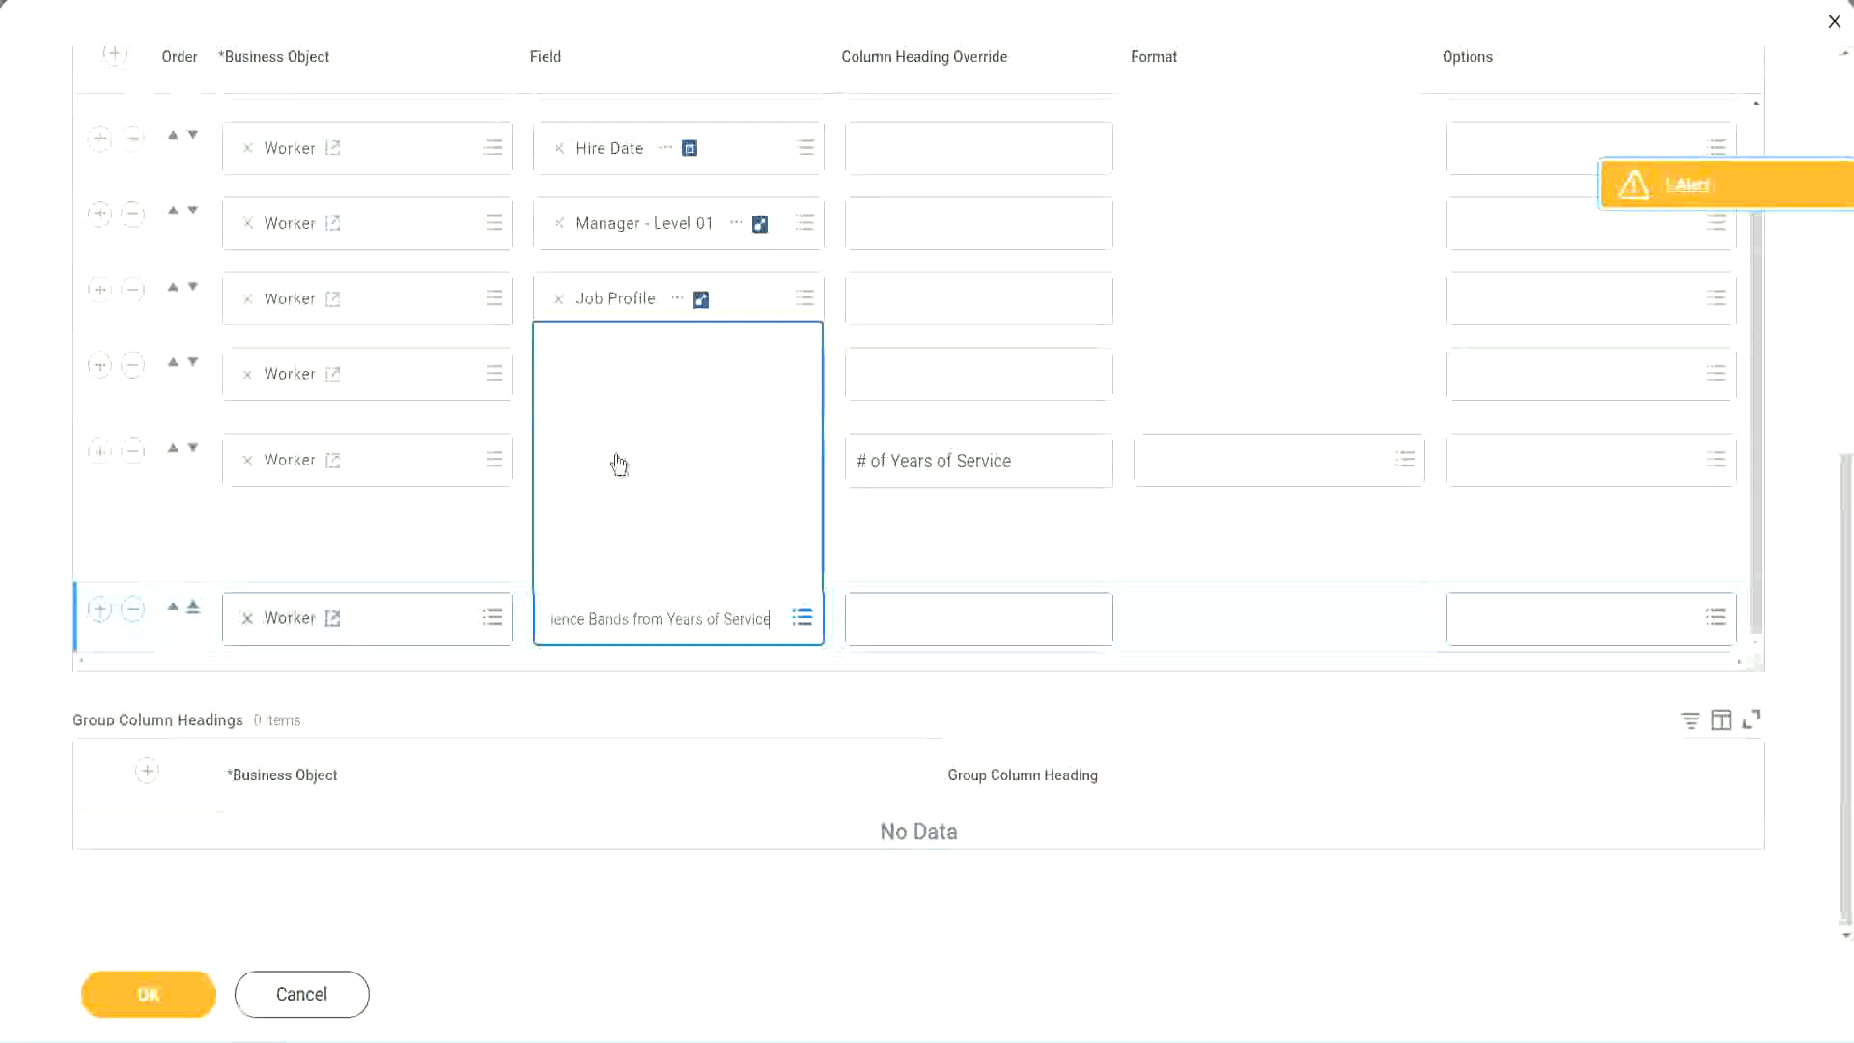
left_click(945, 555)
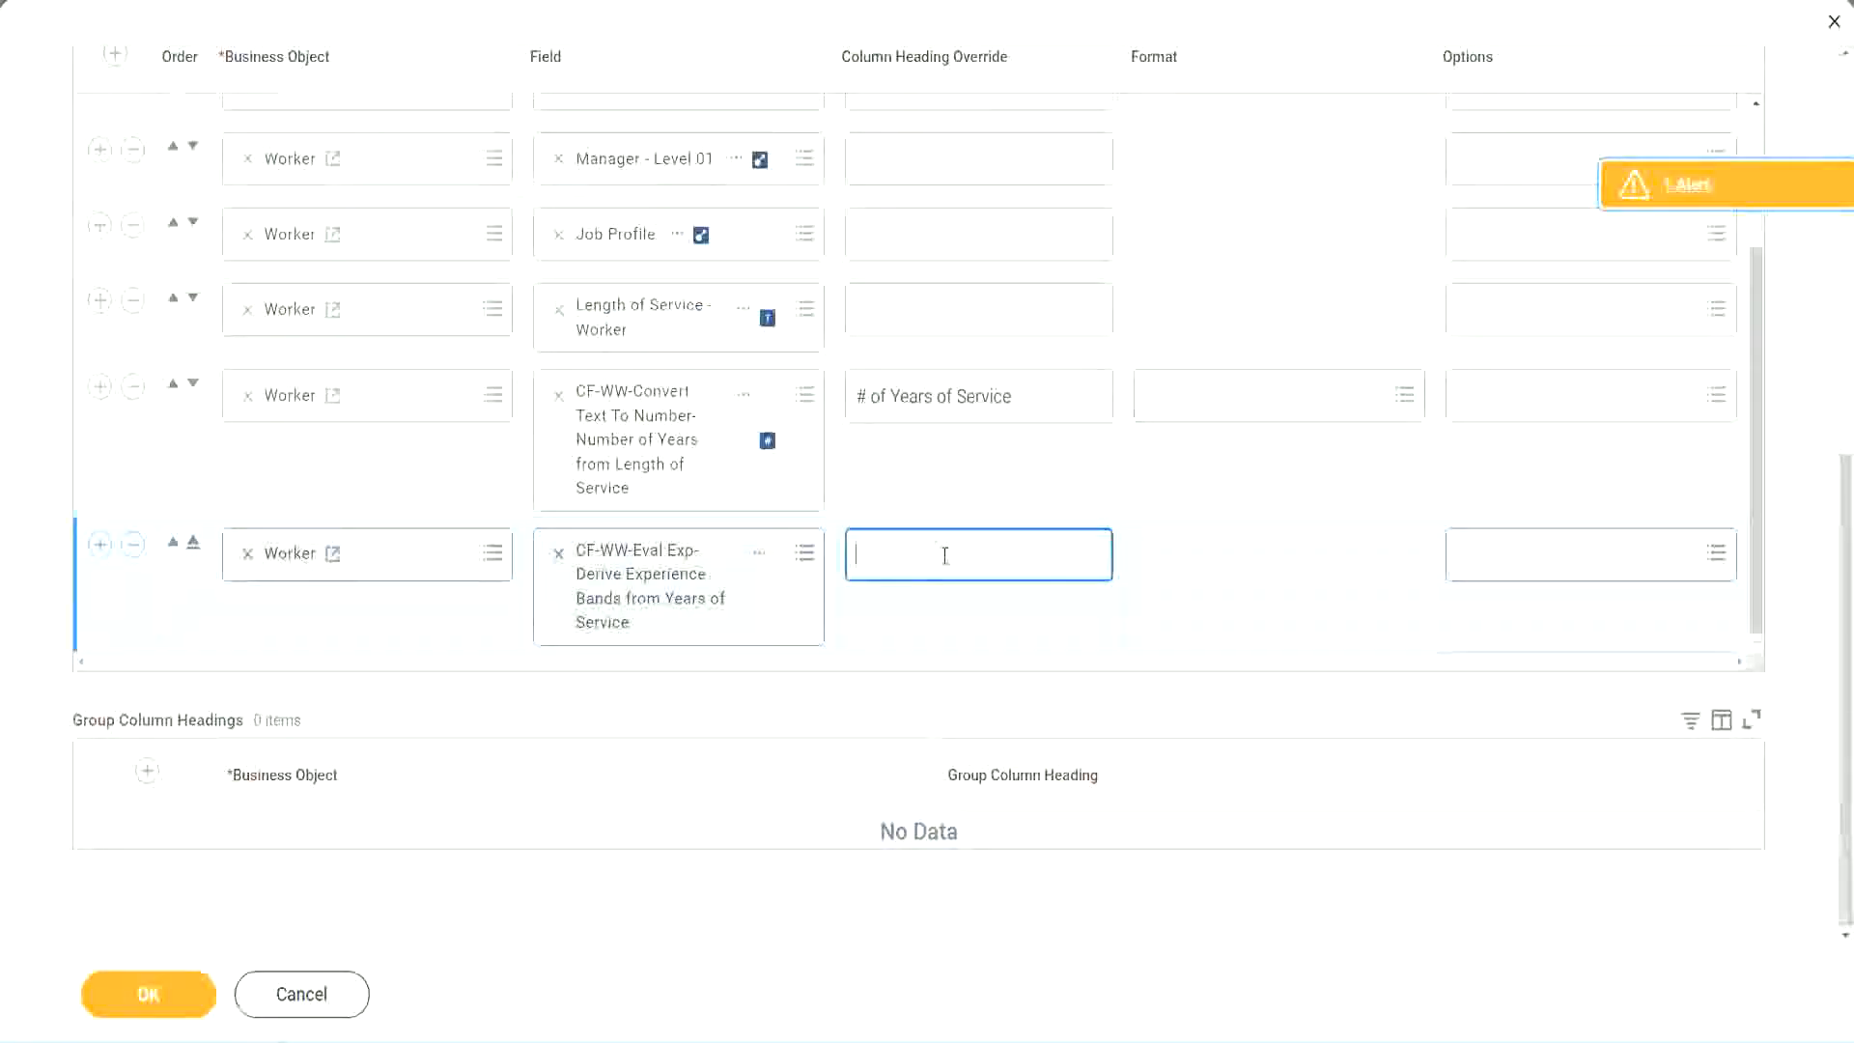
type("Experience B")
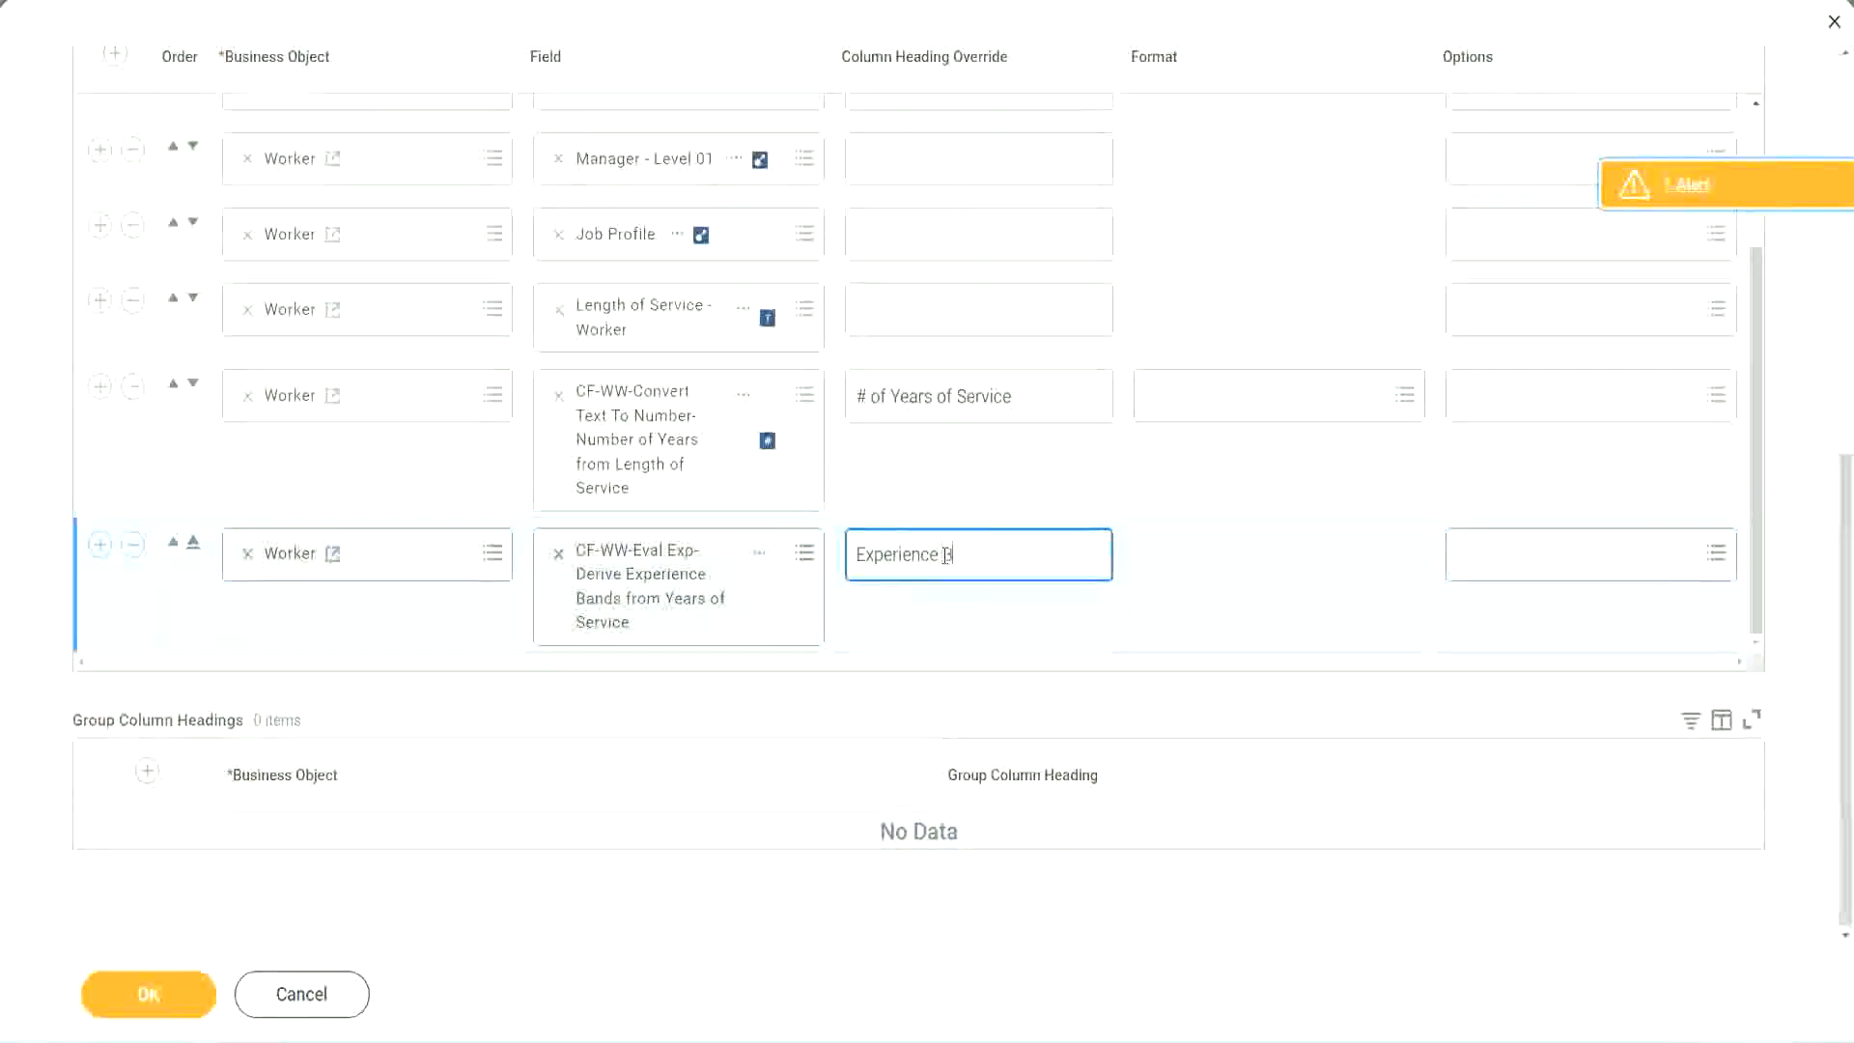
type("ands")
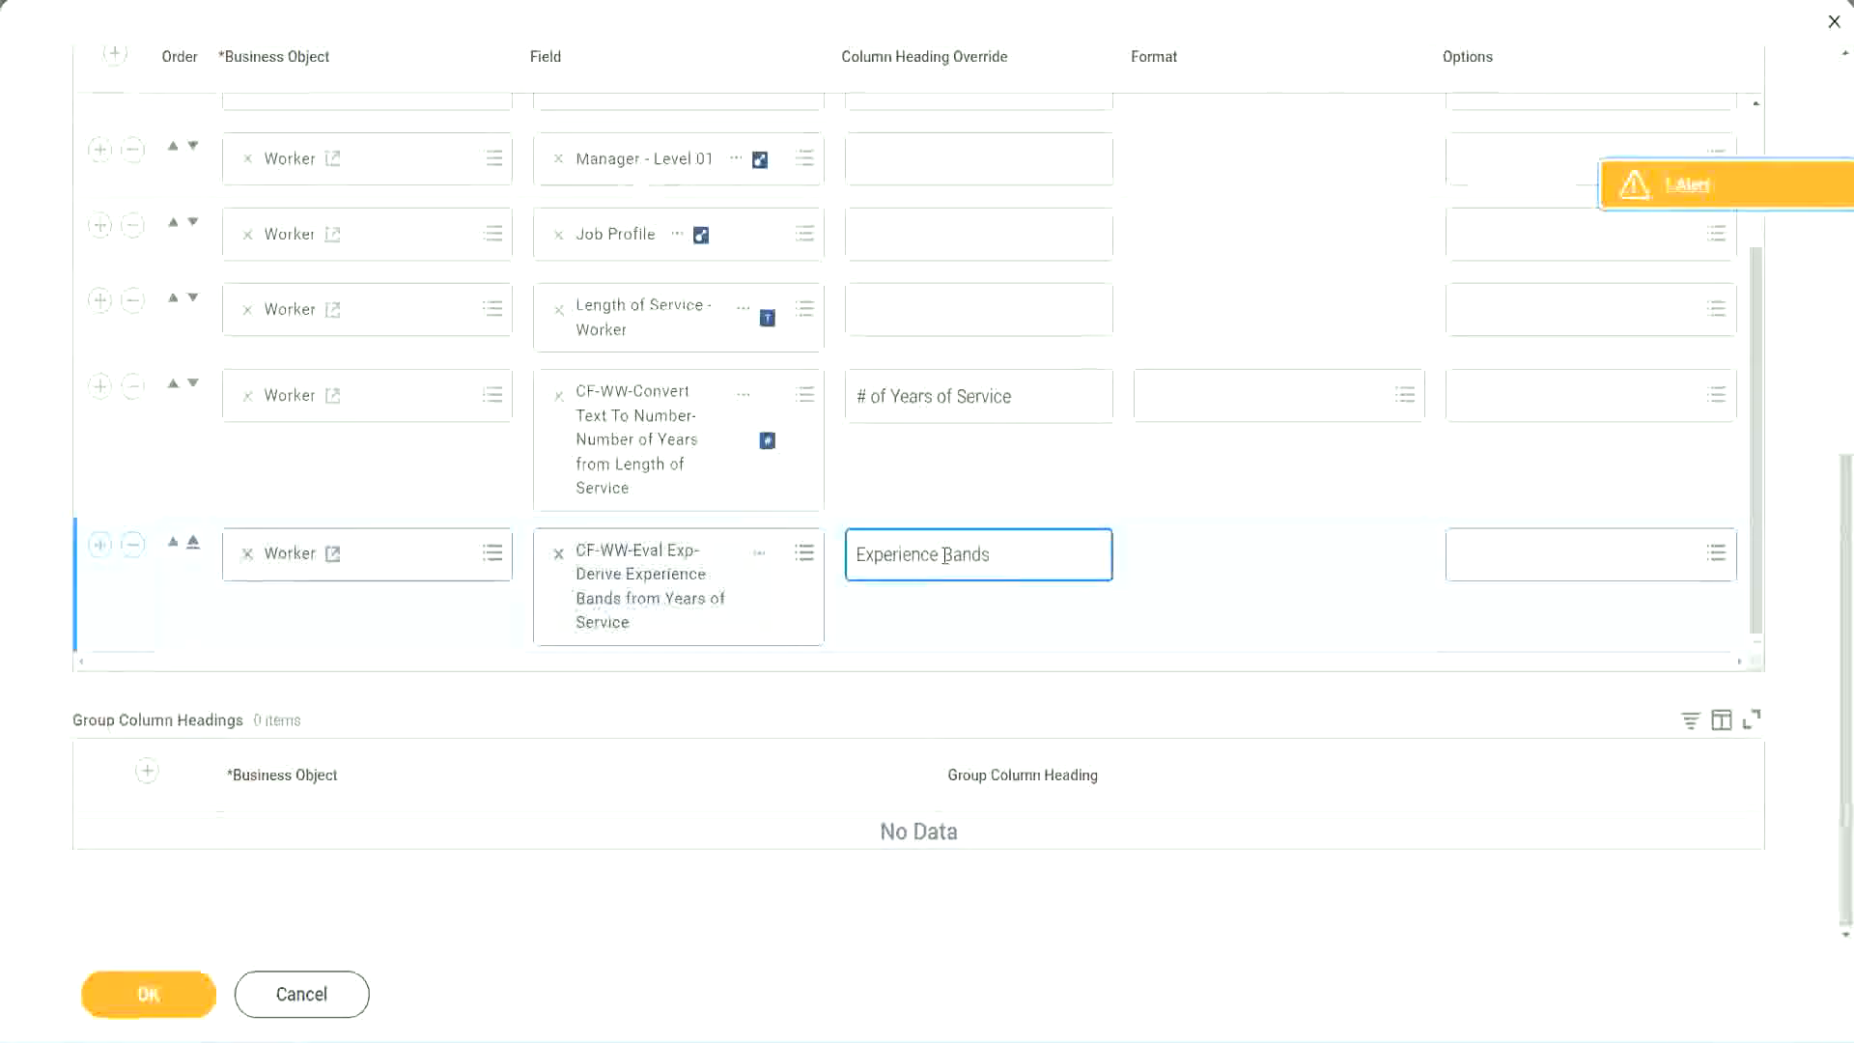
left_click(172, 995)
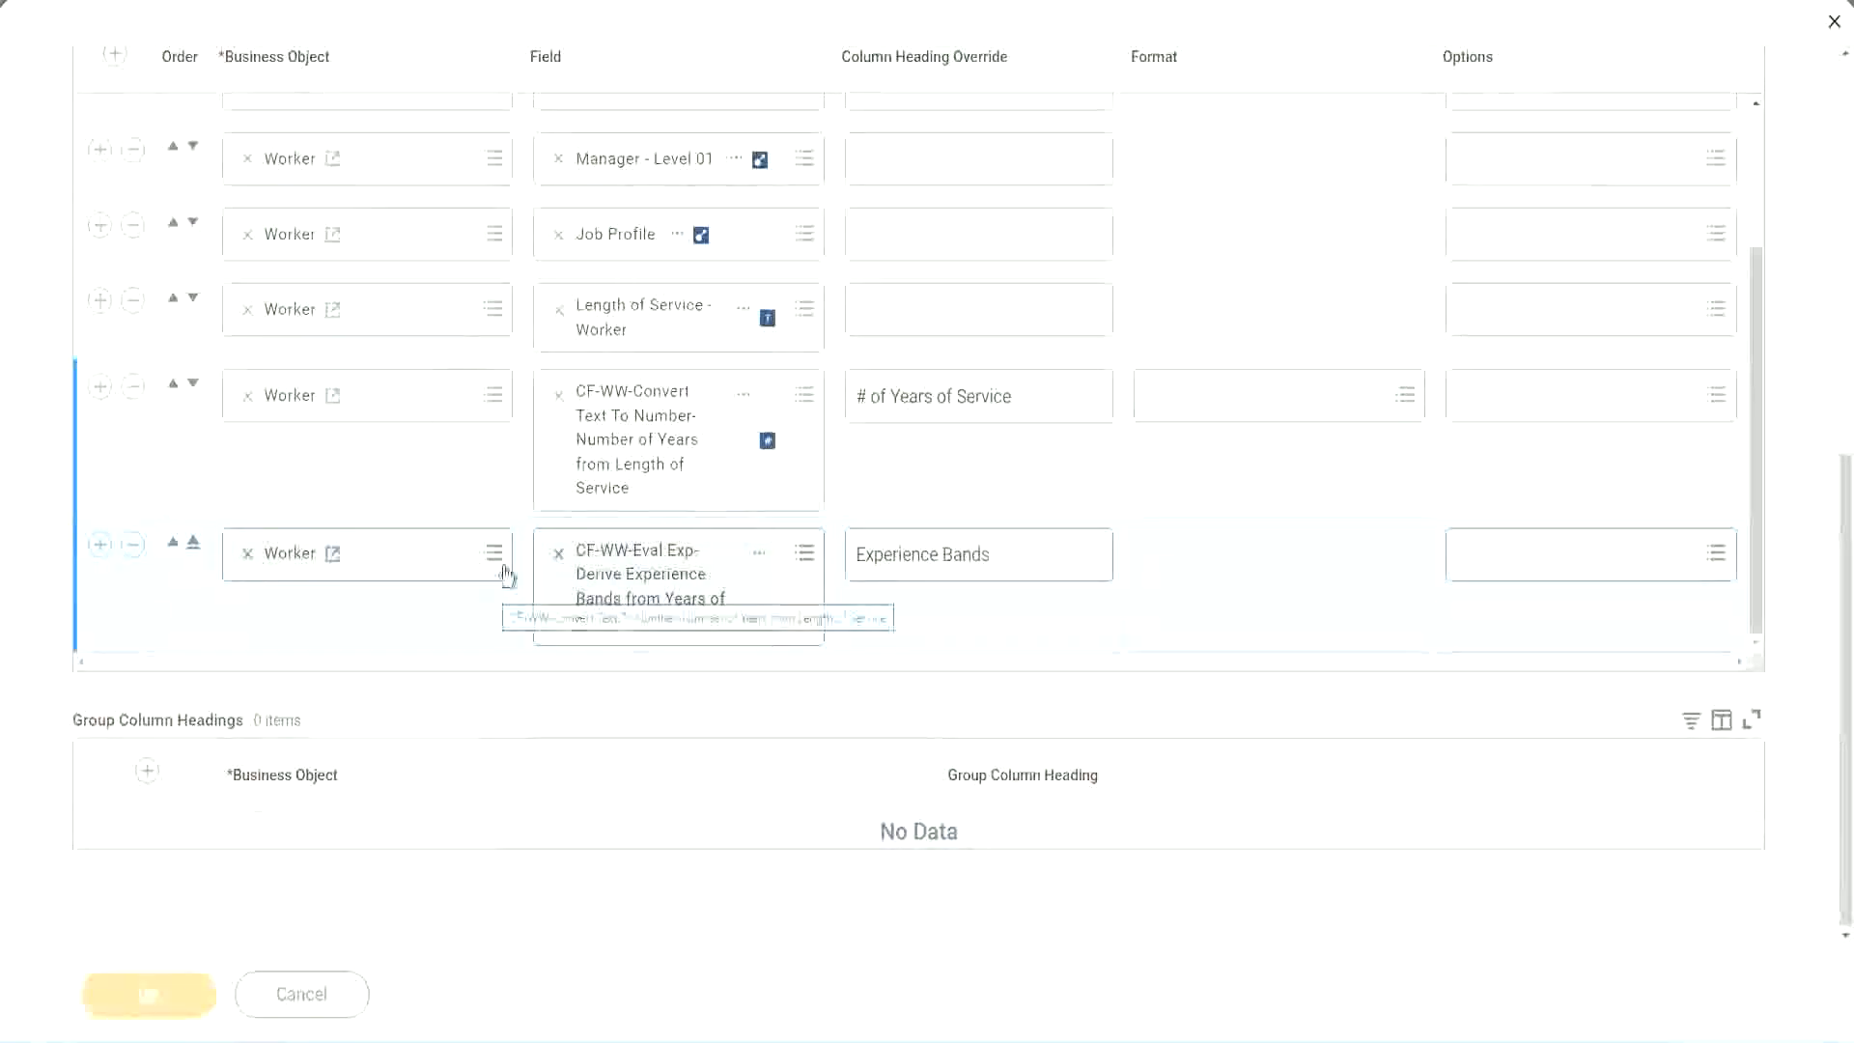
- Run the WW Employee Details report with the worker type, employee type and contingent worker type prompts left blank
scroll(473, 724, "down", 5)
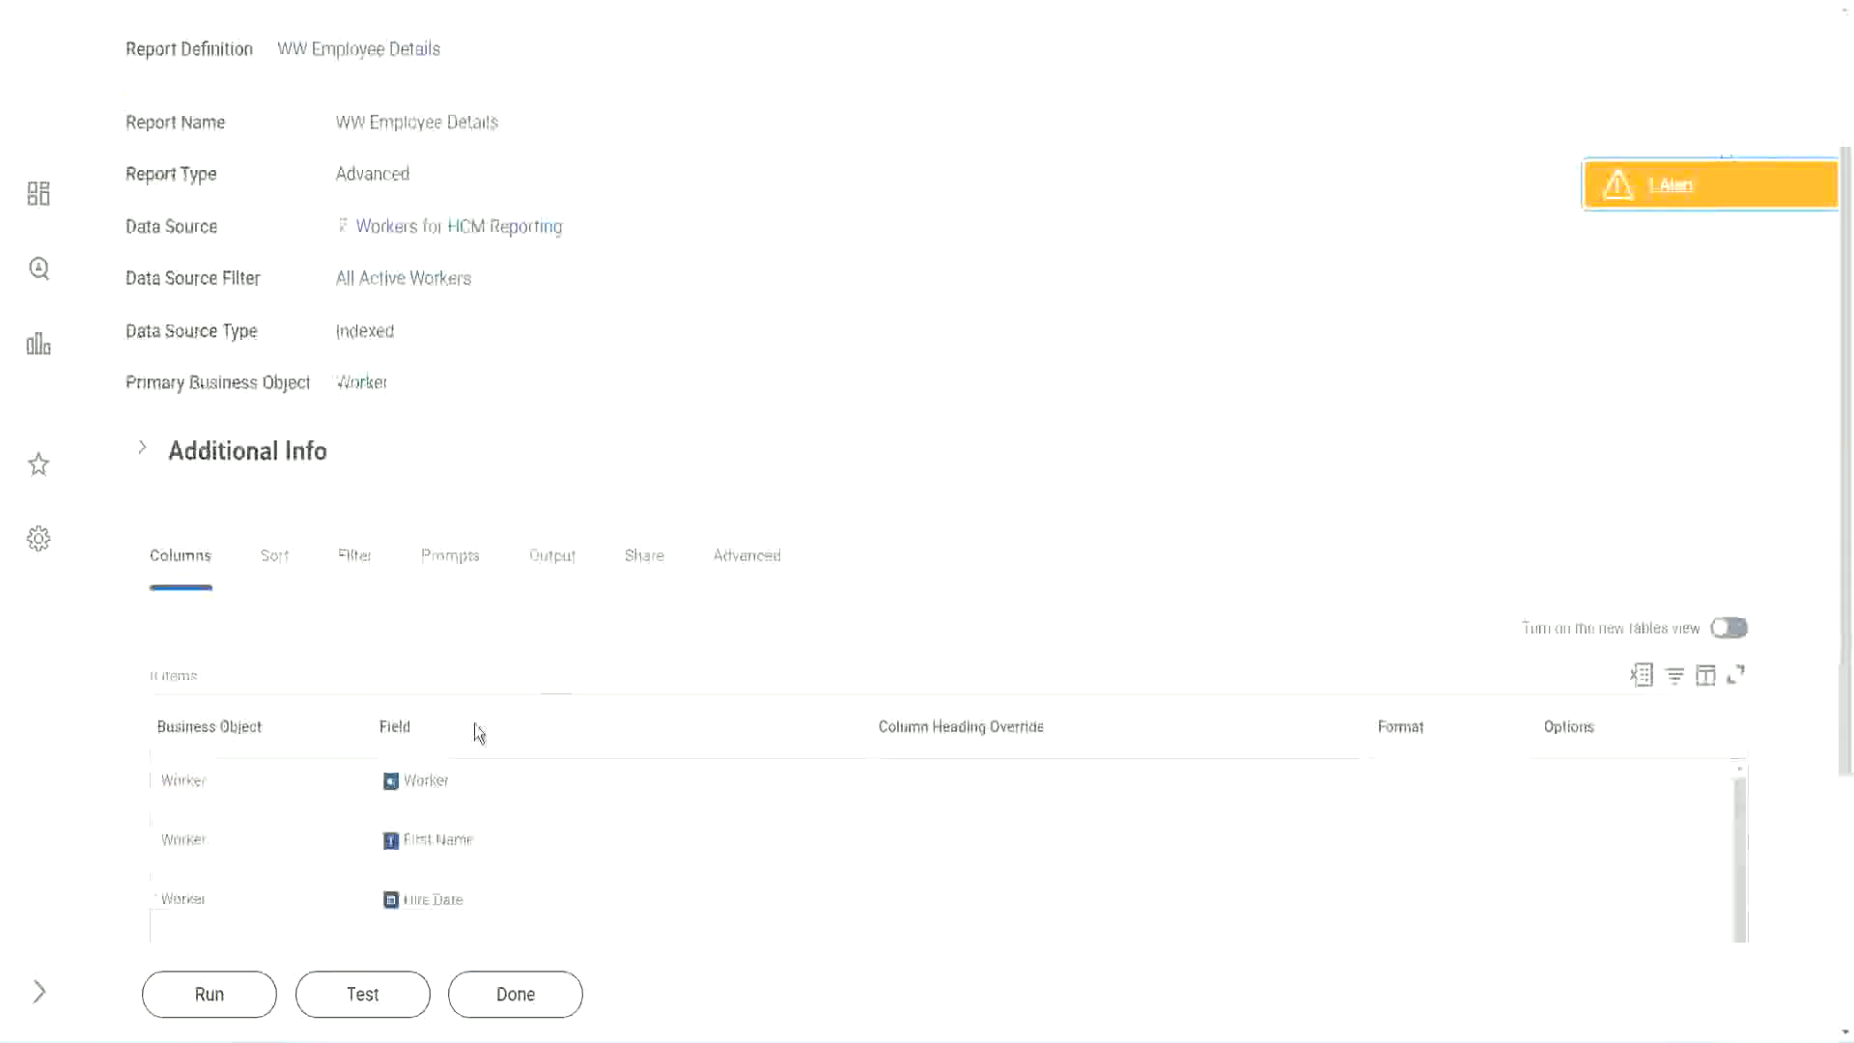
left_click(202, 992)
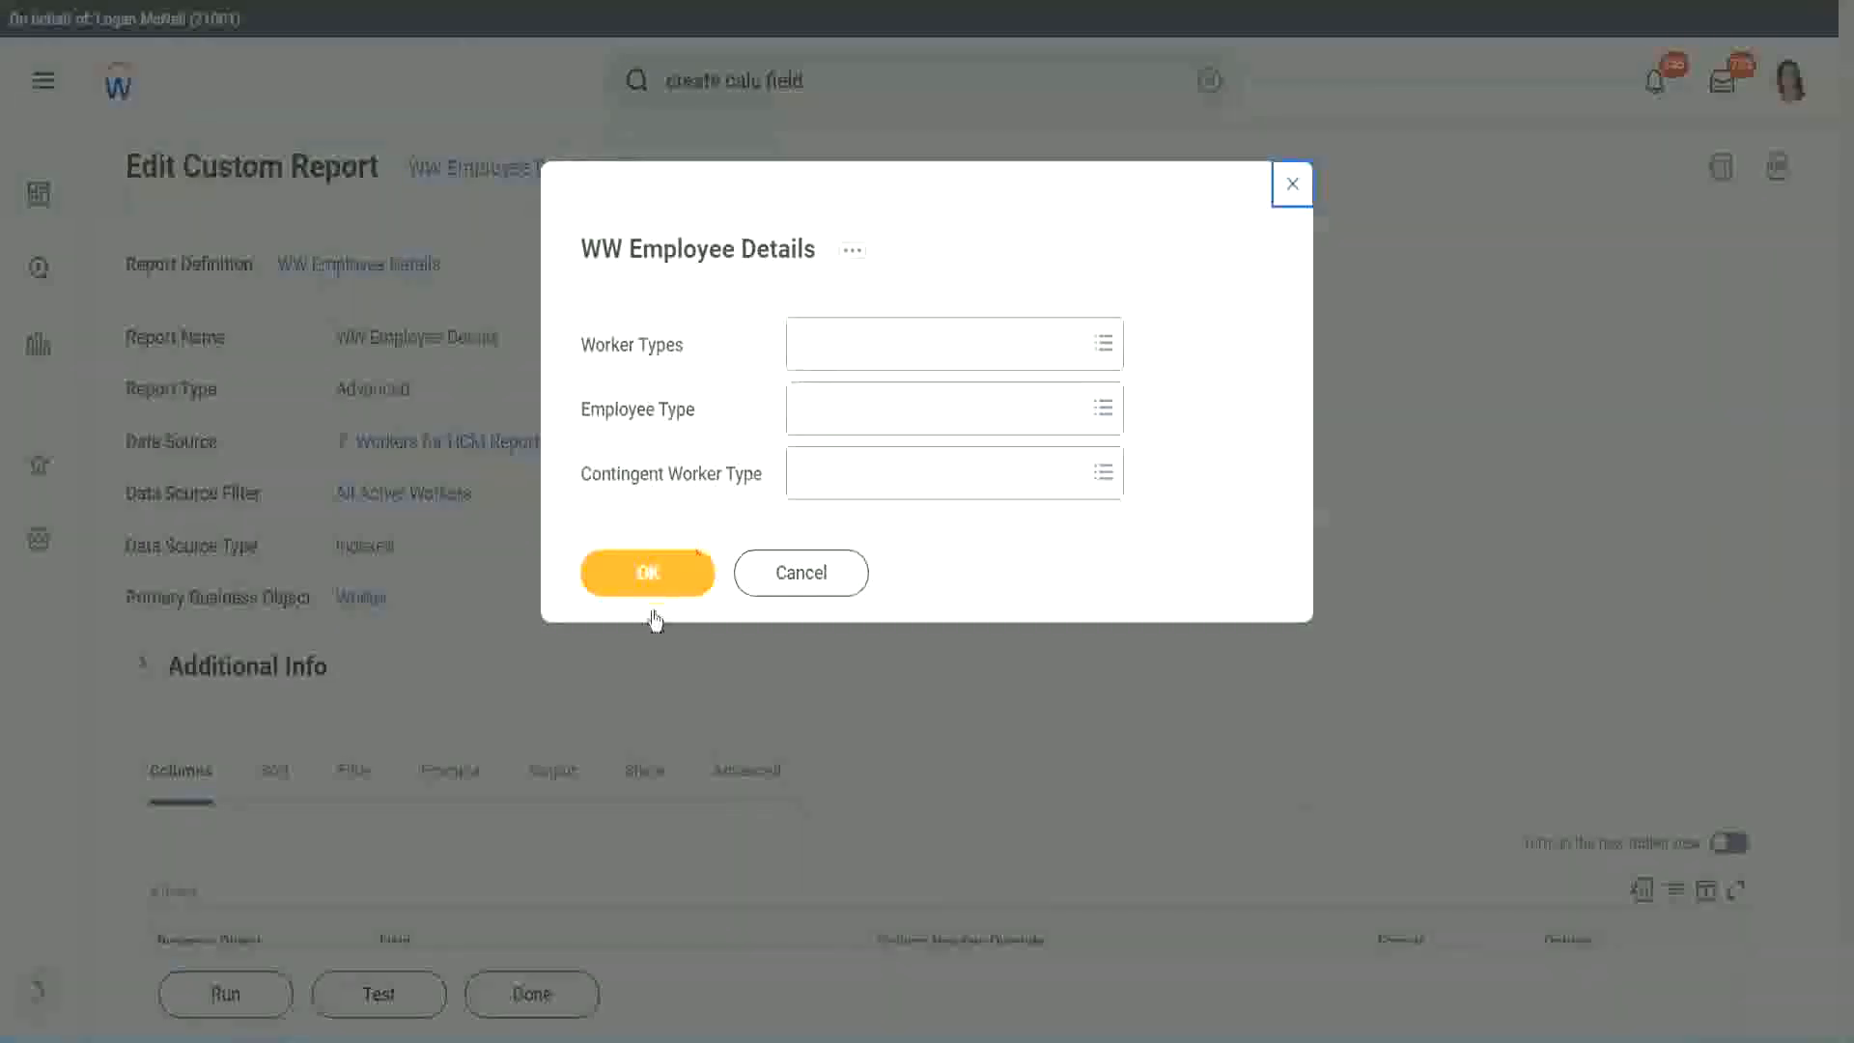
left_click(668, 577)
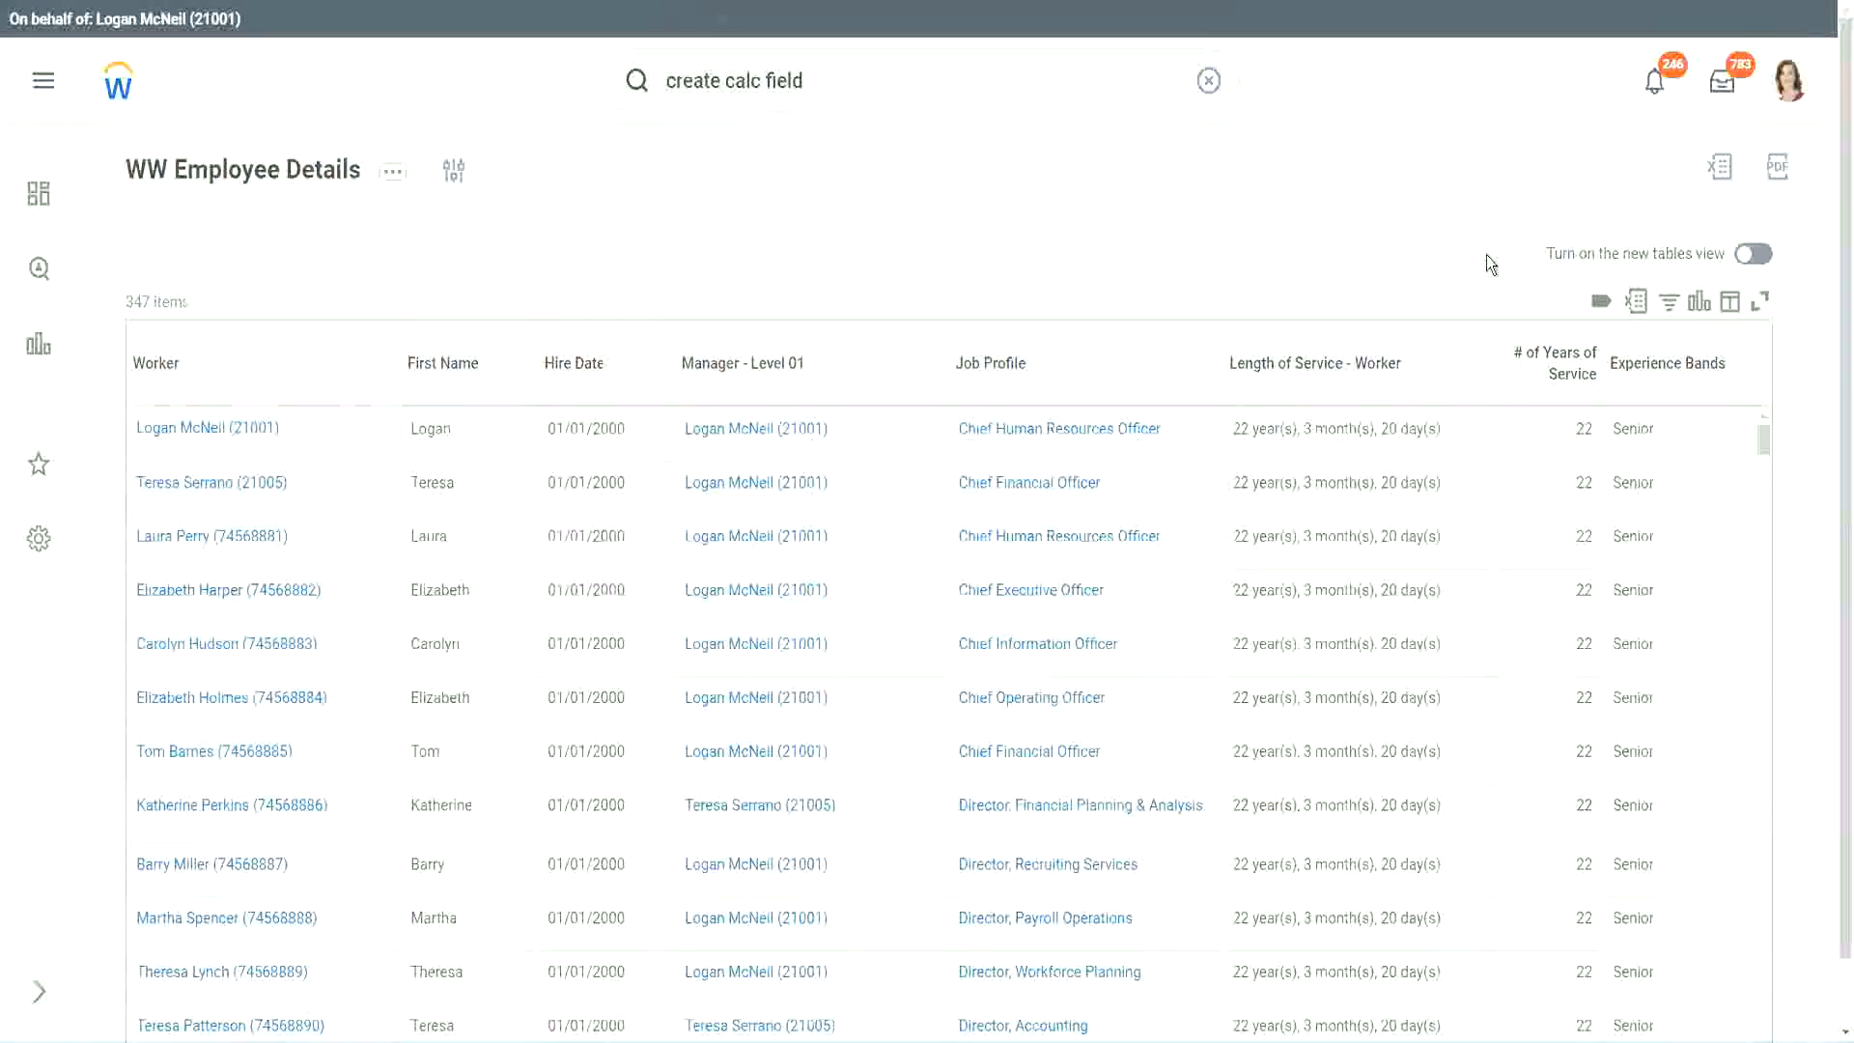
- Compare the first worker's years of service and experience band with the band ranges listed in the Notepad++ notes
scroll(1487, 259, "down", 1)
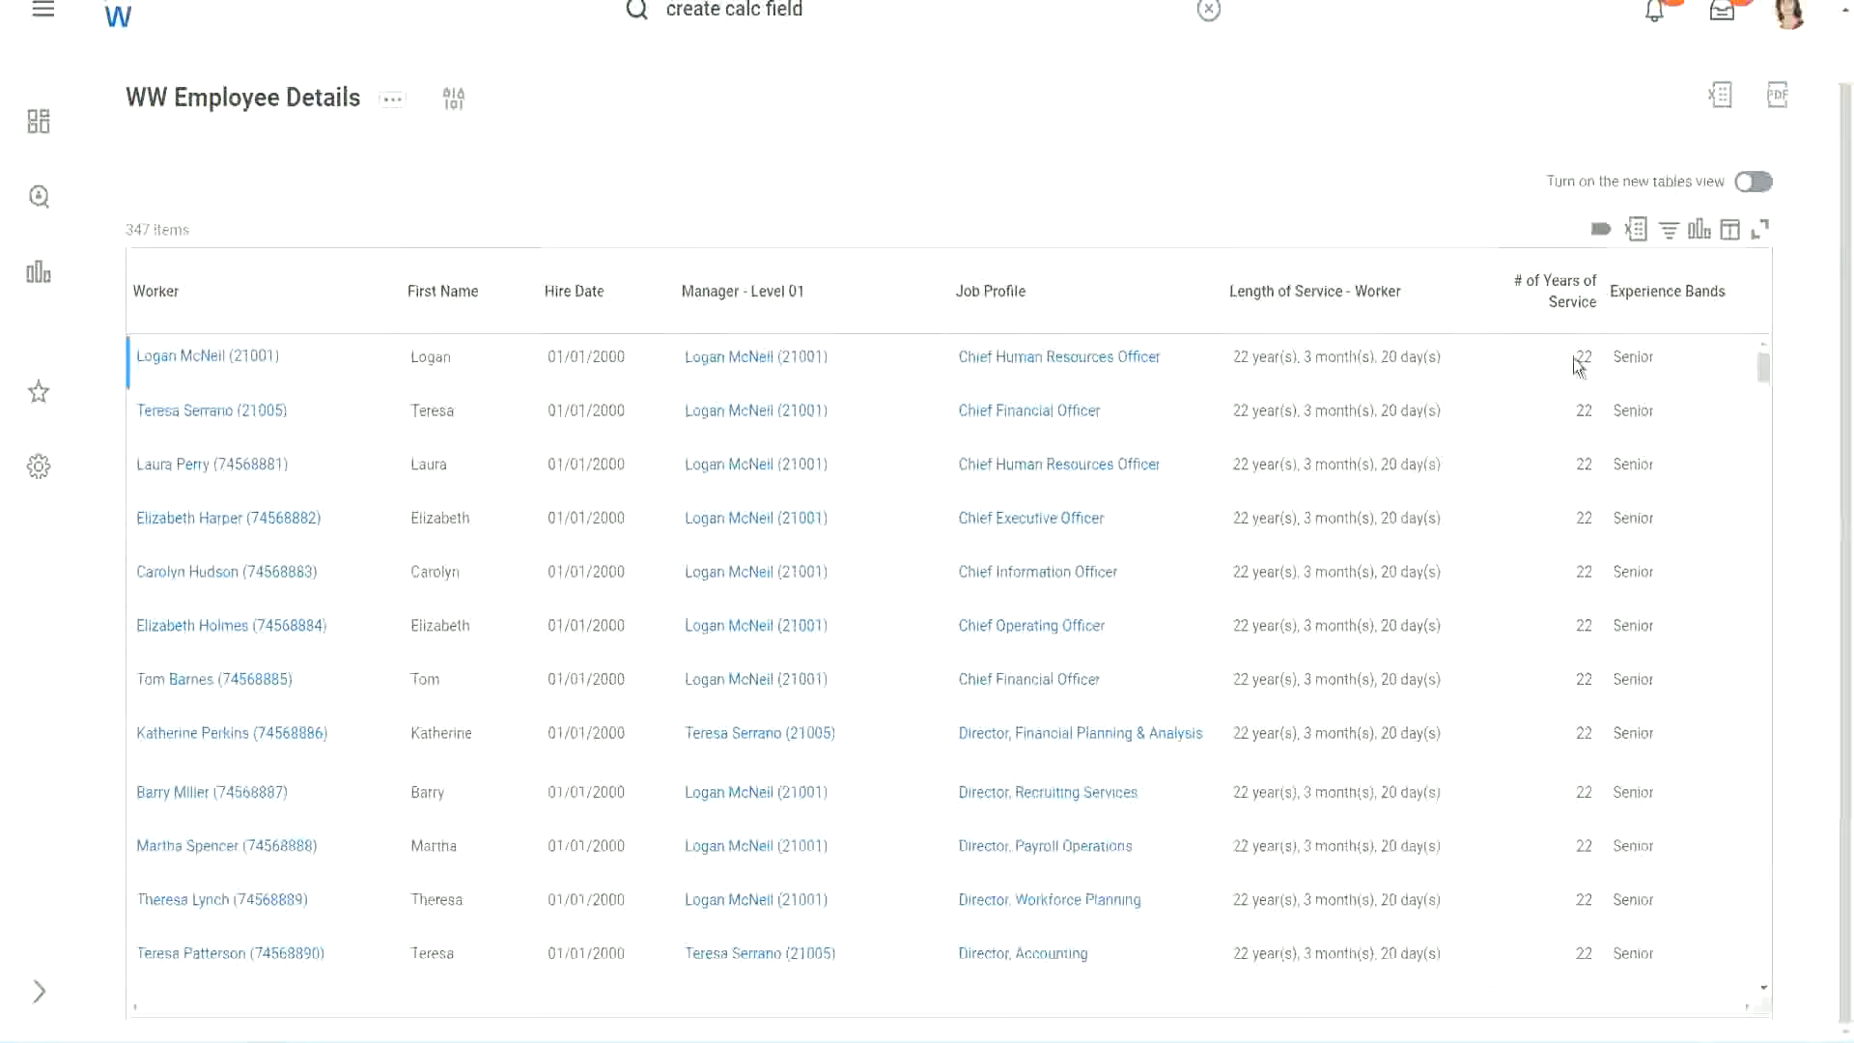
left_click_drag(1577, 361, 1595, 359)
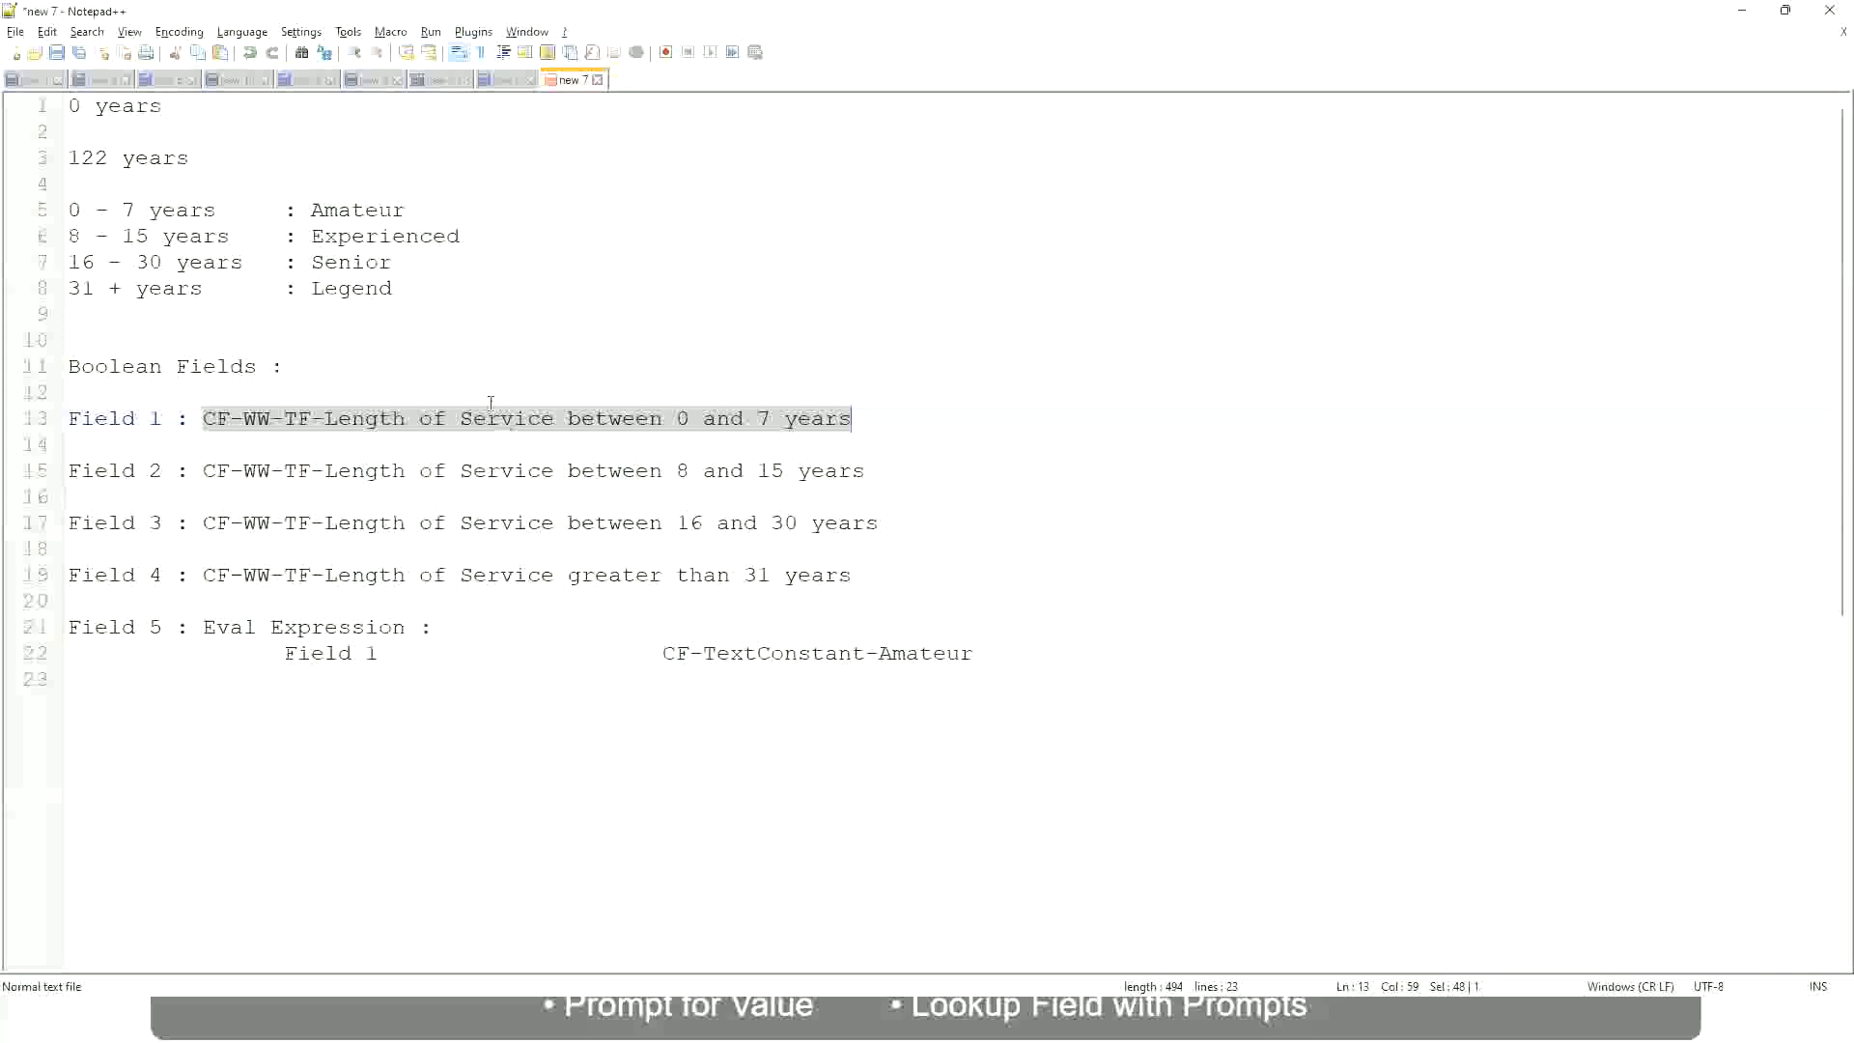
left_click(273, 338)
left_click(322, 258)
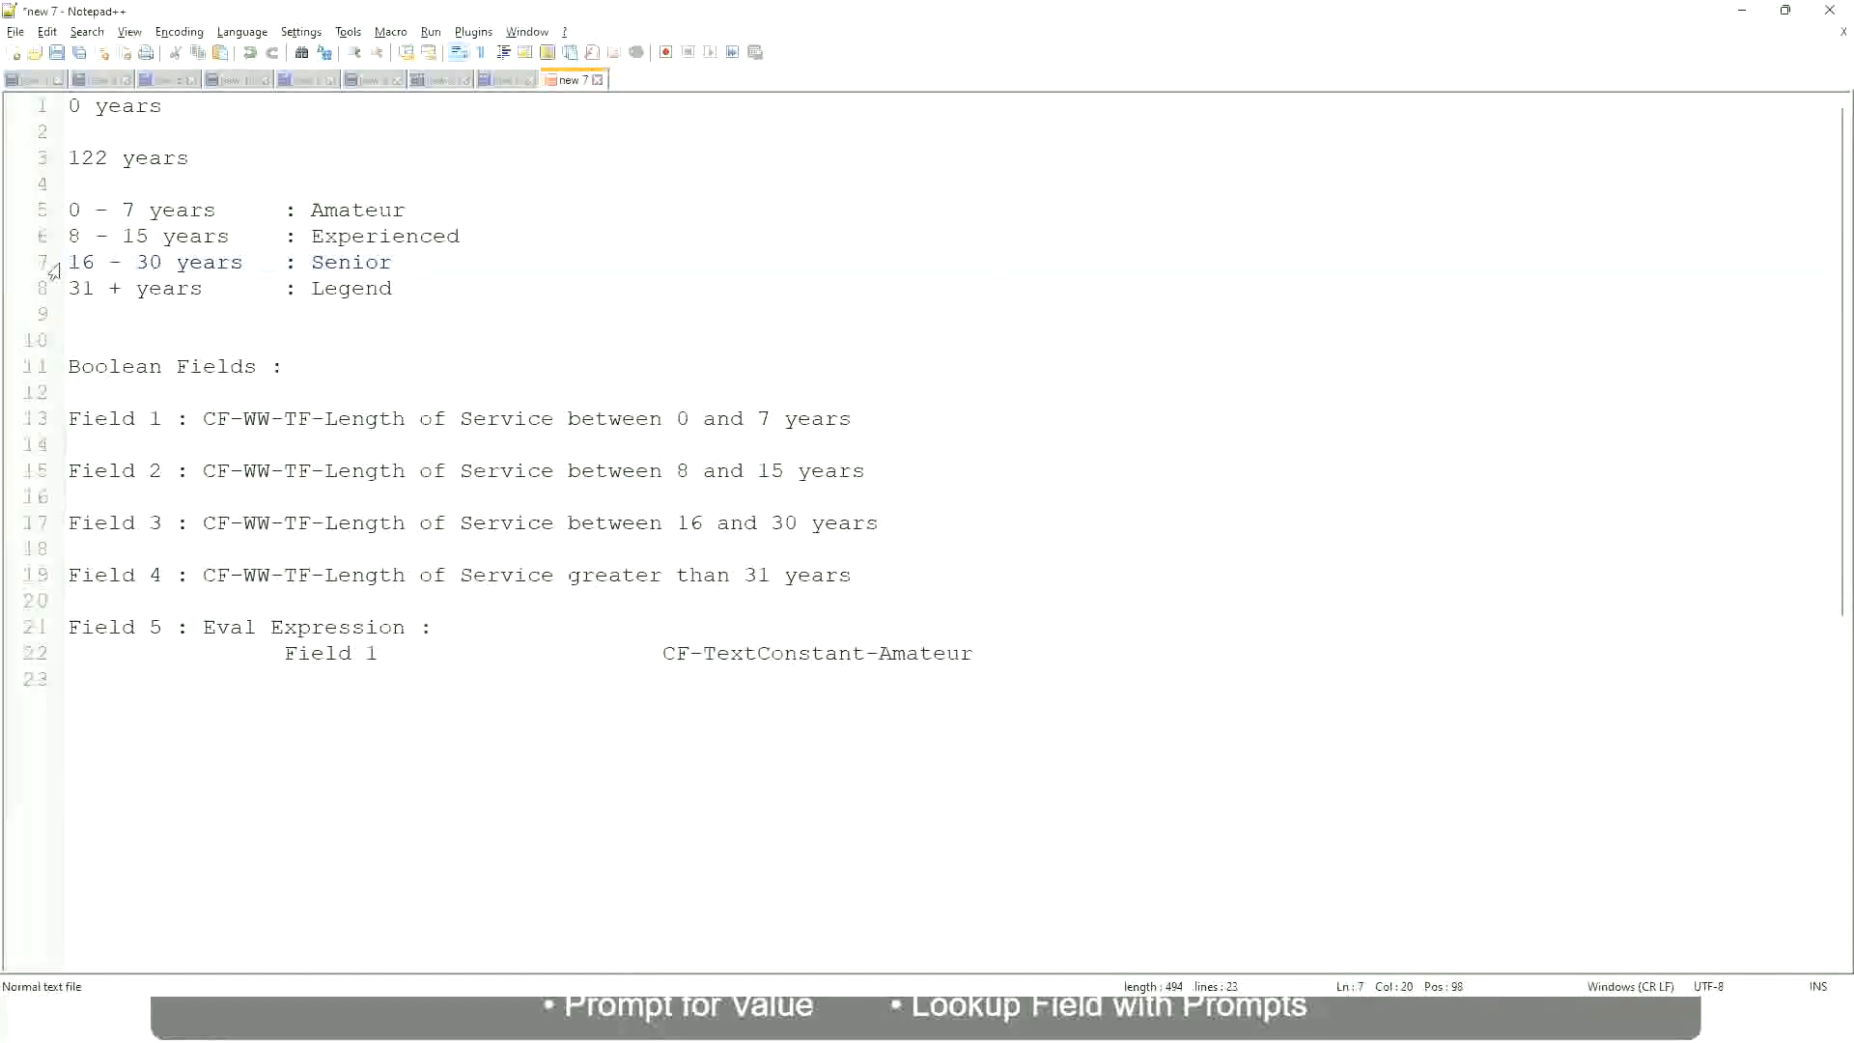
left_click_drag(68, 262, 176, 263)
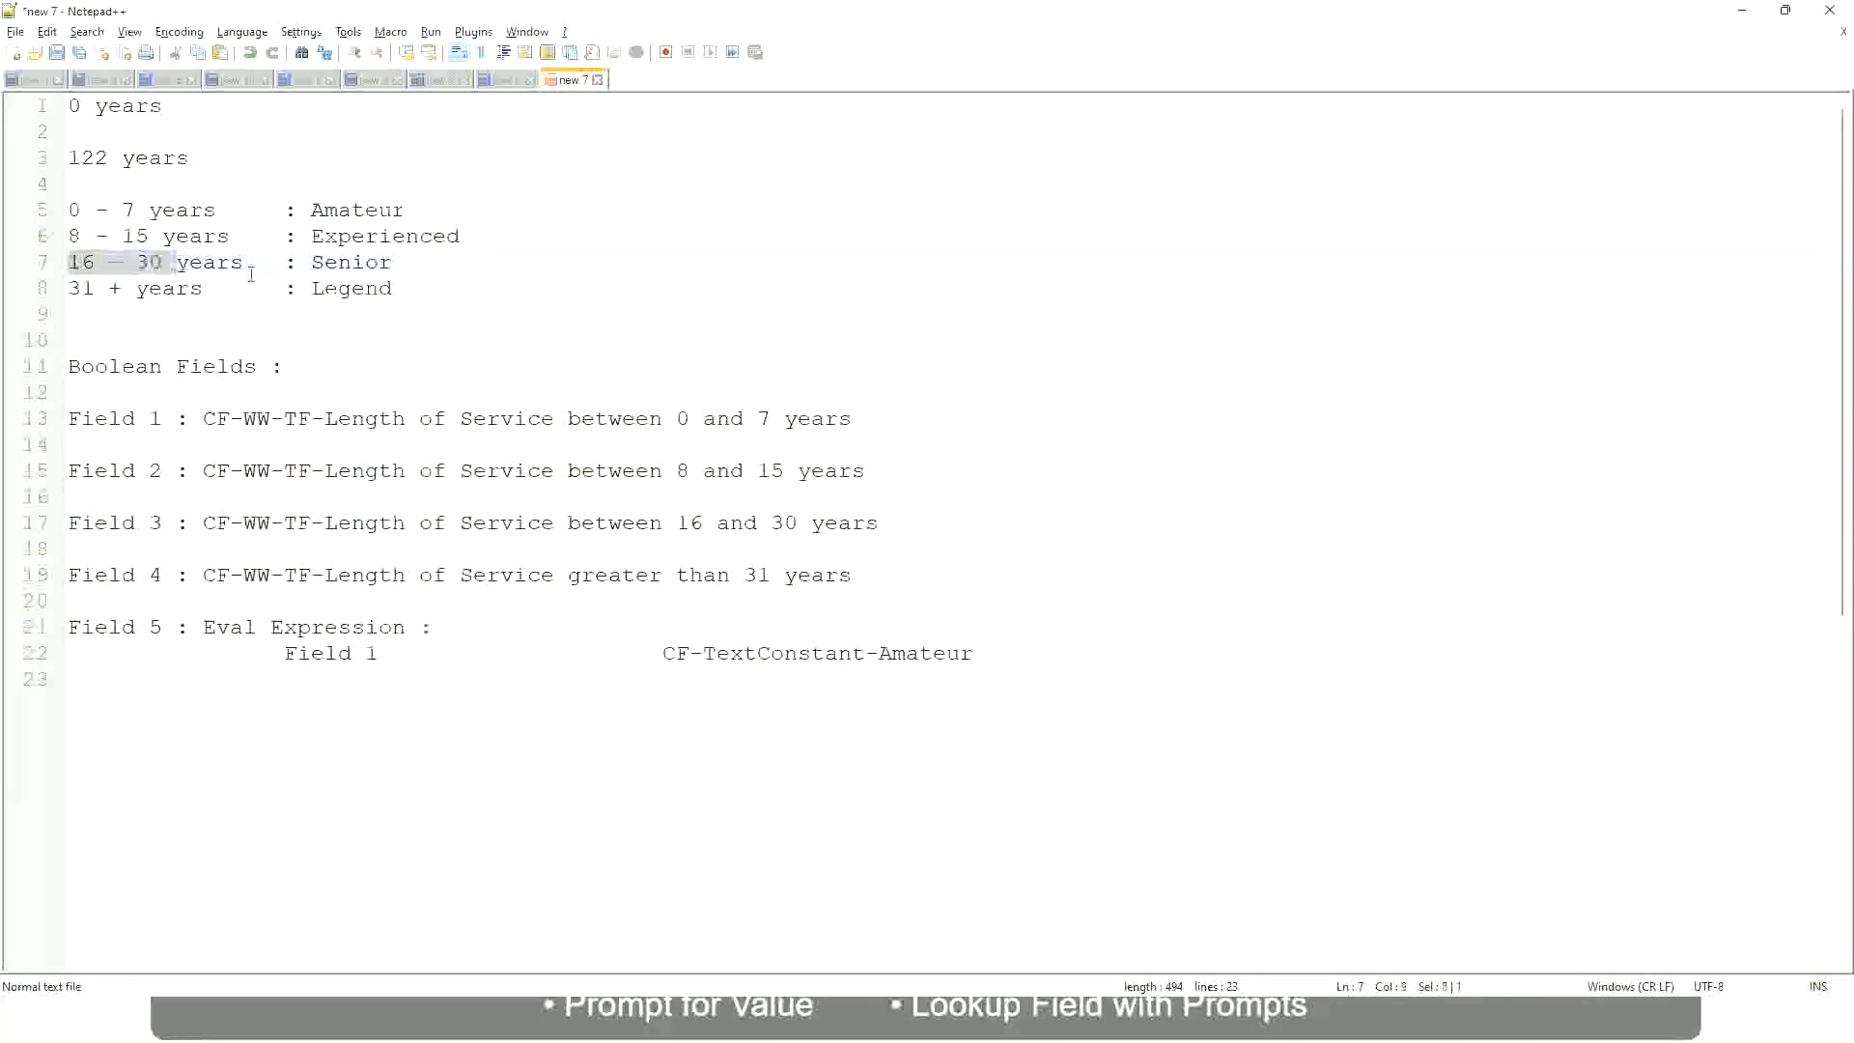
double_click(349, 263)
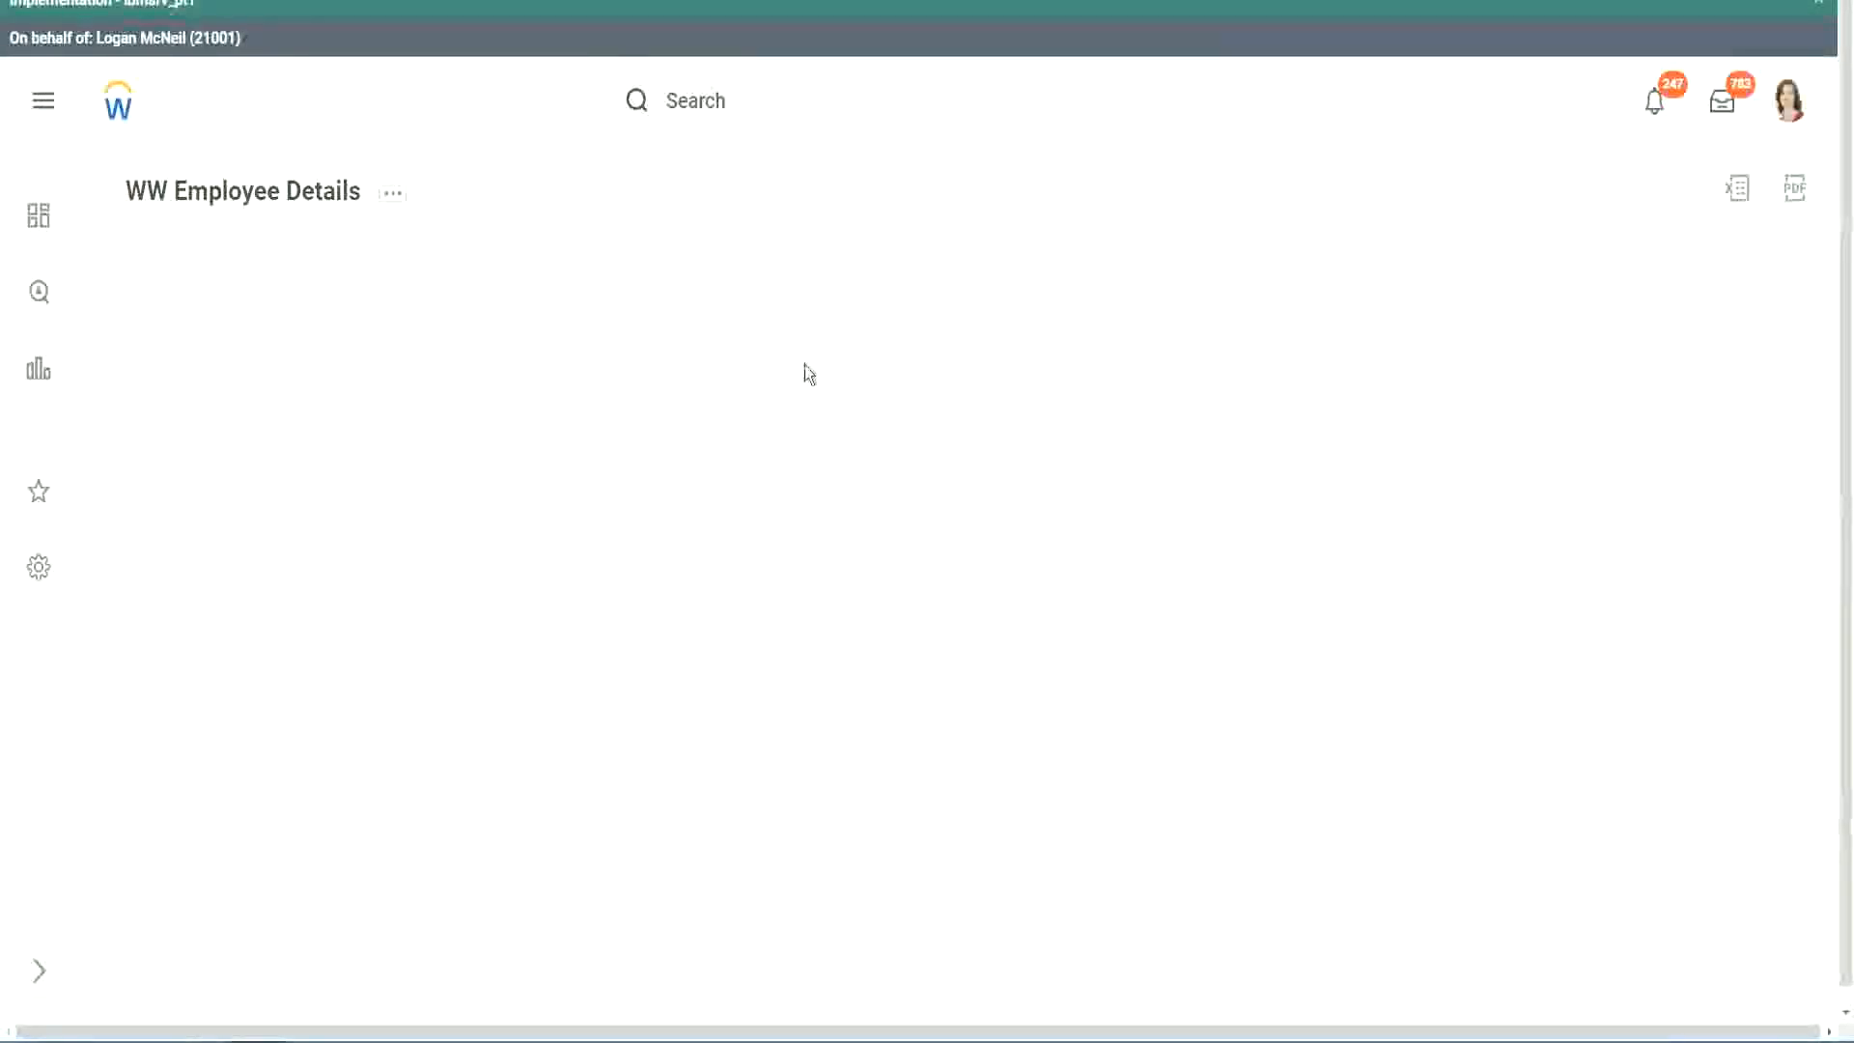
- Examine the Experience Bands values against the number of years of service down the WW Employee Details report rows
scroll(1598, 584, "down", 3)
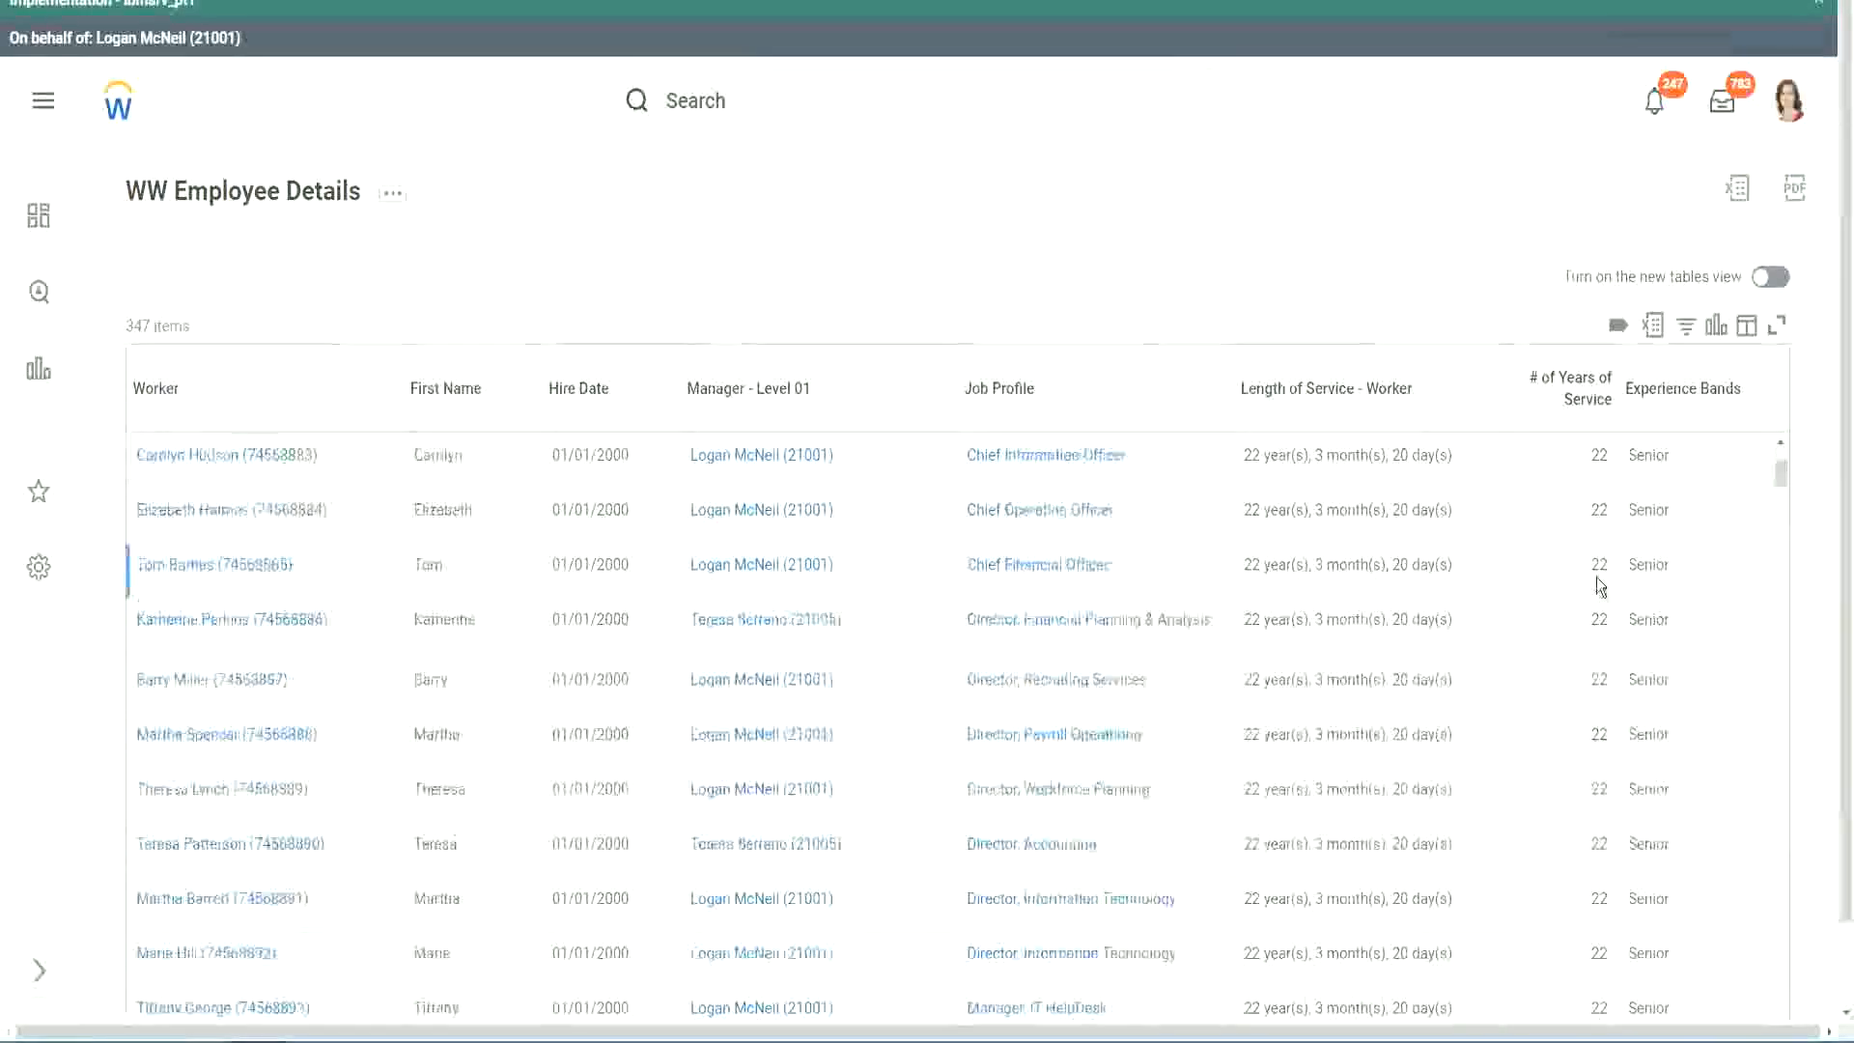
scroll(1603, 590, "down", 8)
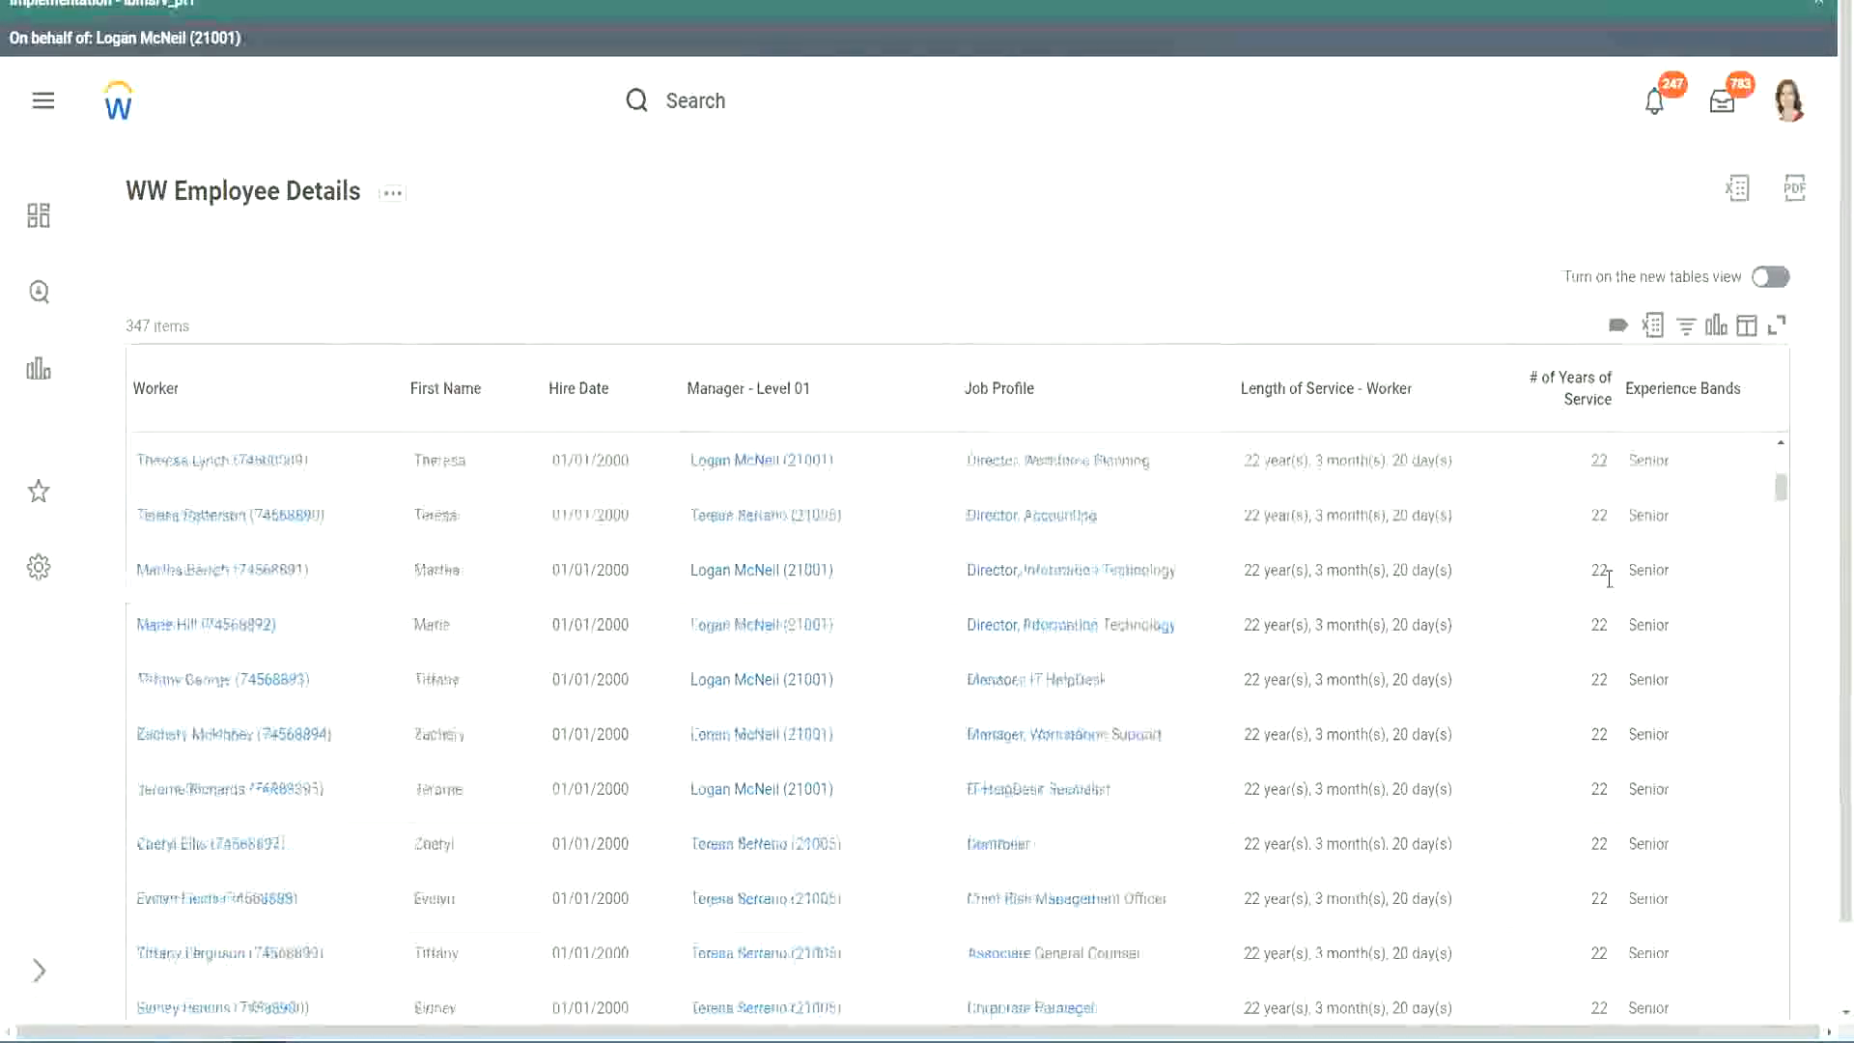
scroll(1618, 642, "down", 8)
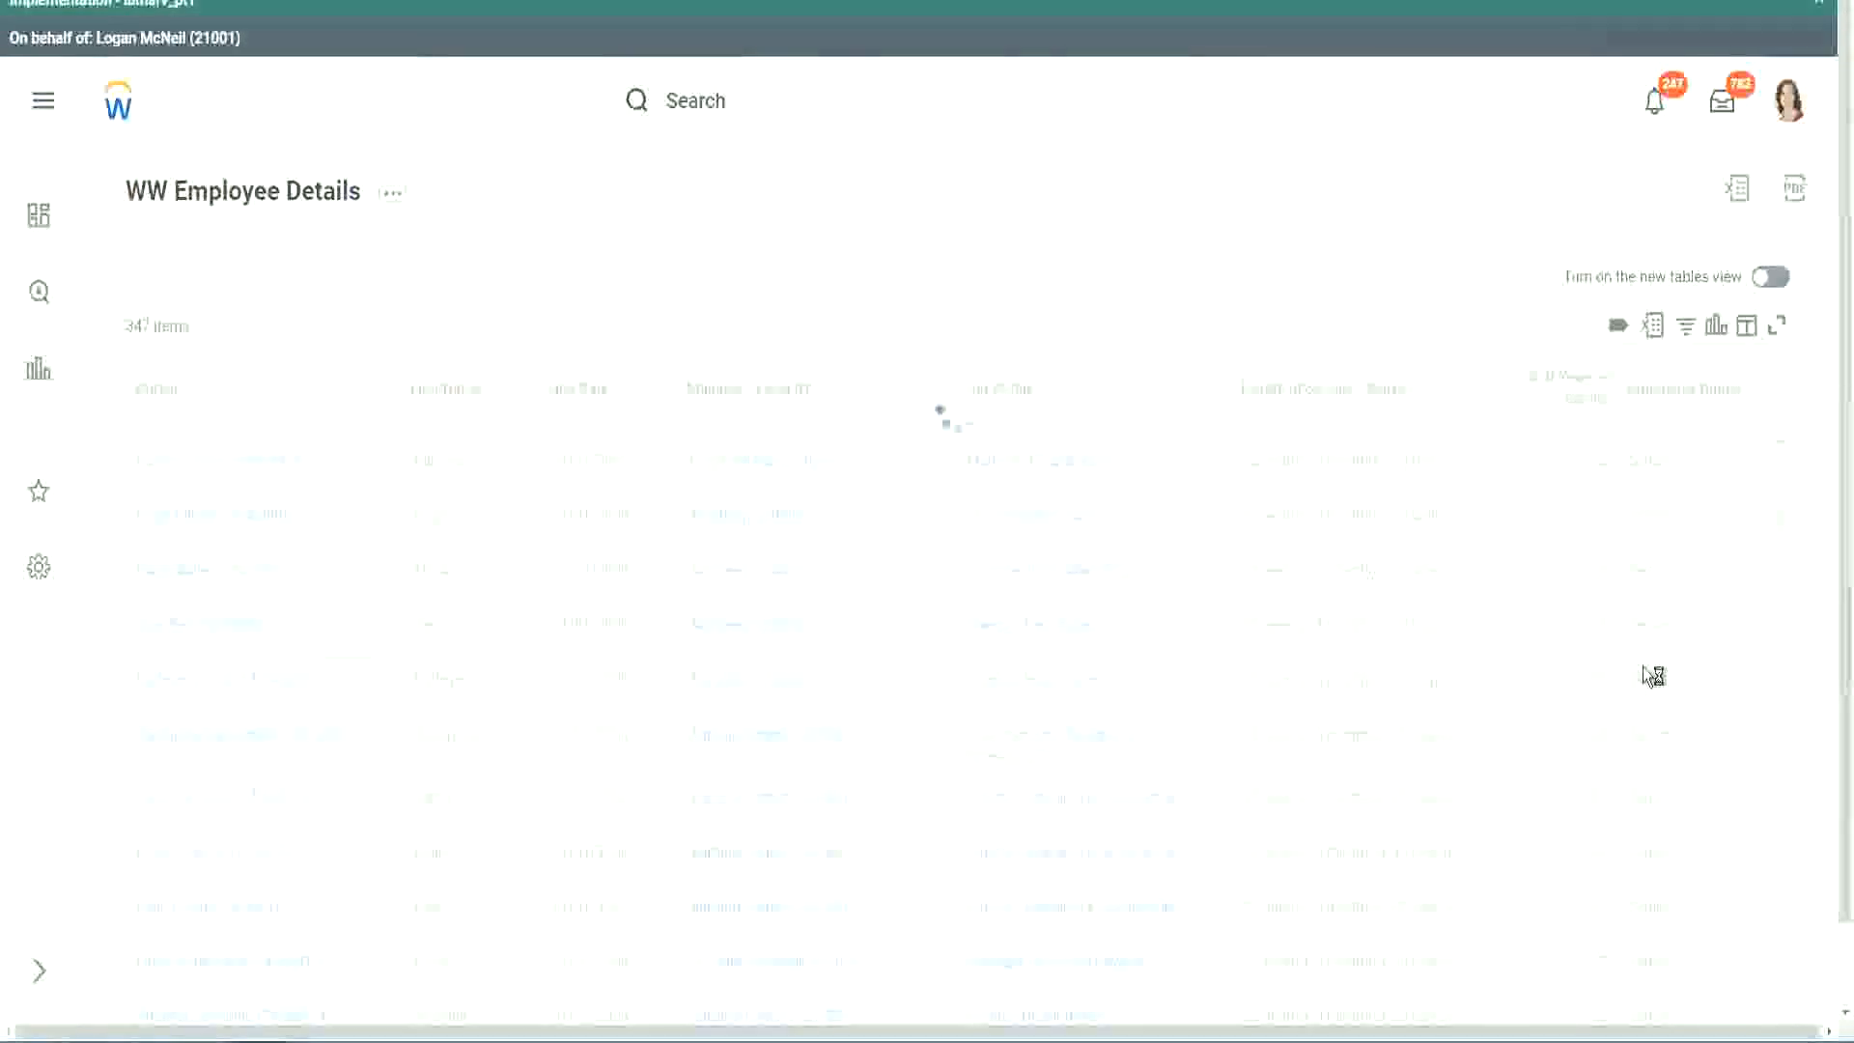
scroll(1643, 667, "down", 1)
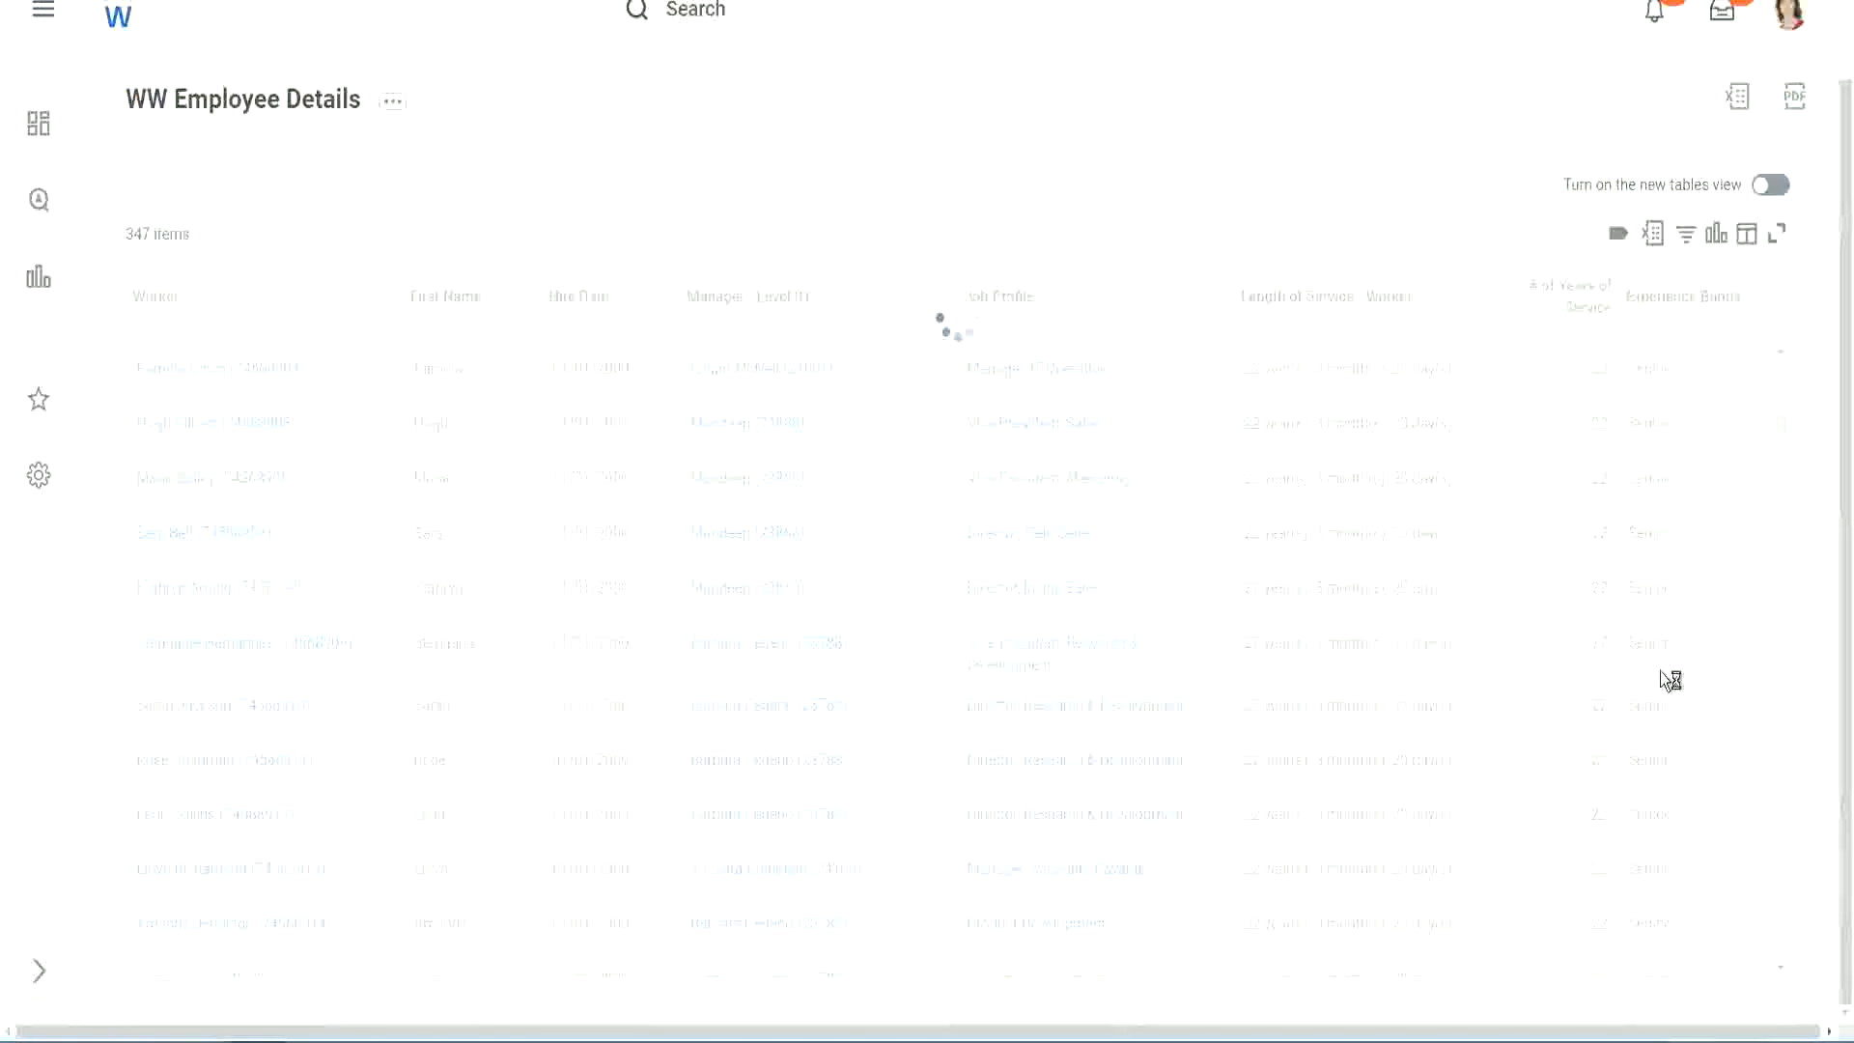
scroll(1718, 543, "down", 4)
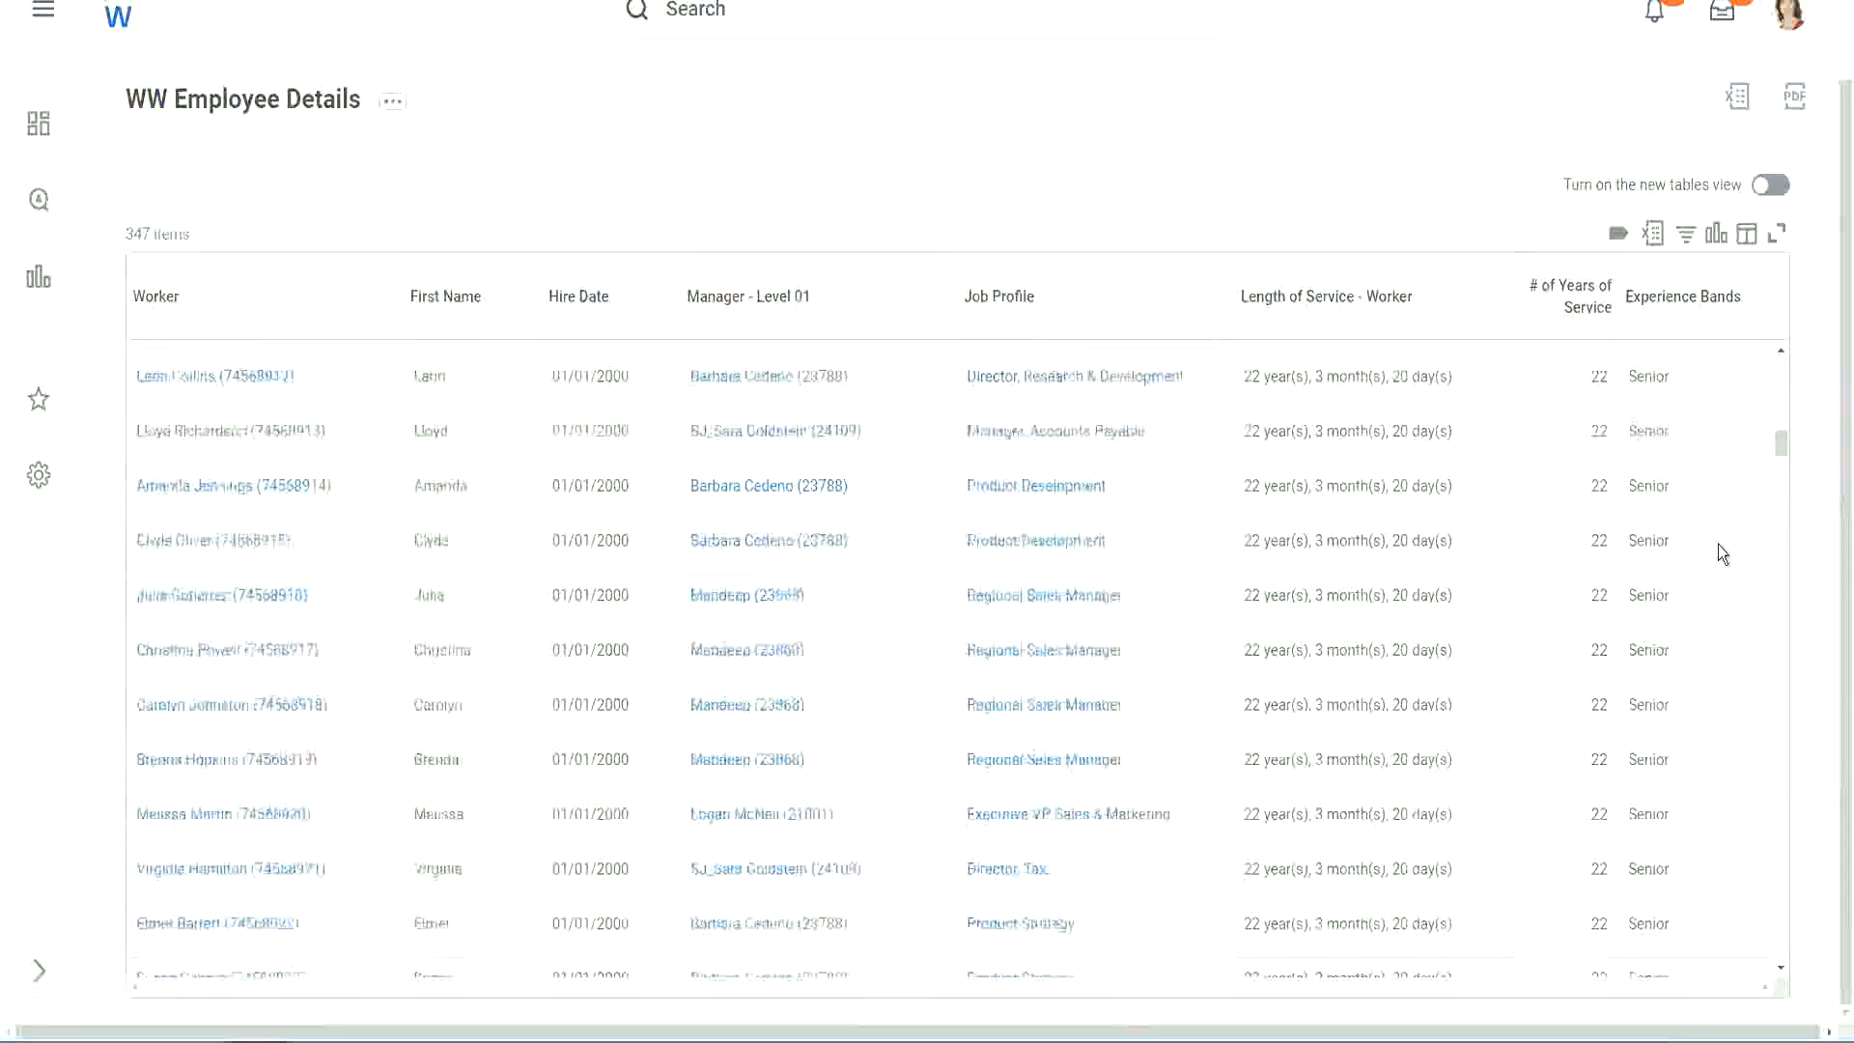
scroll(1718, 544, "down", 3)
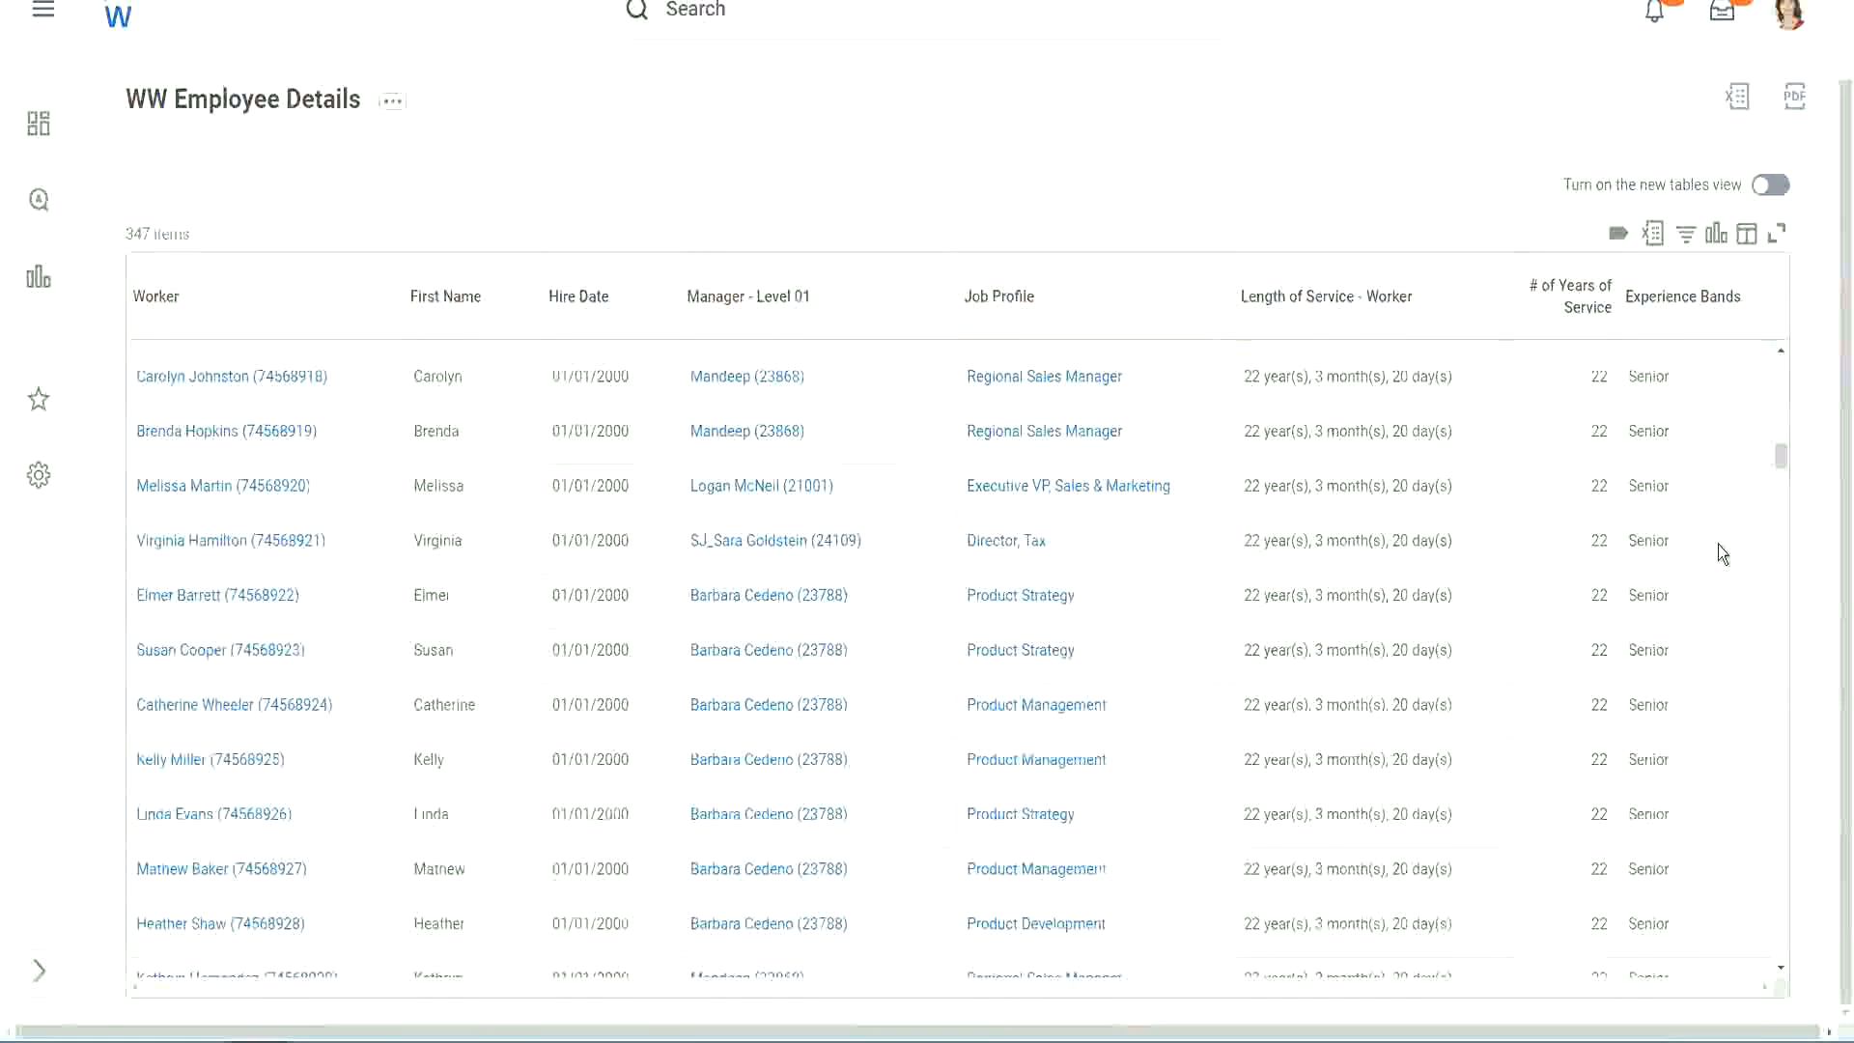
scroll(1718, 543, "down", 5)
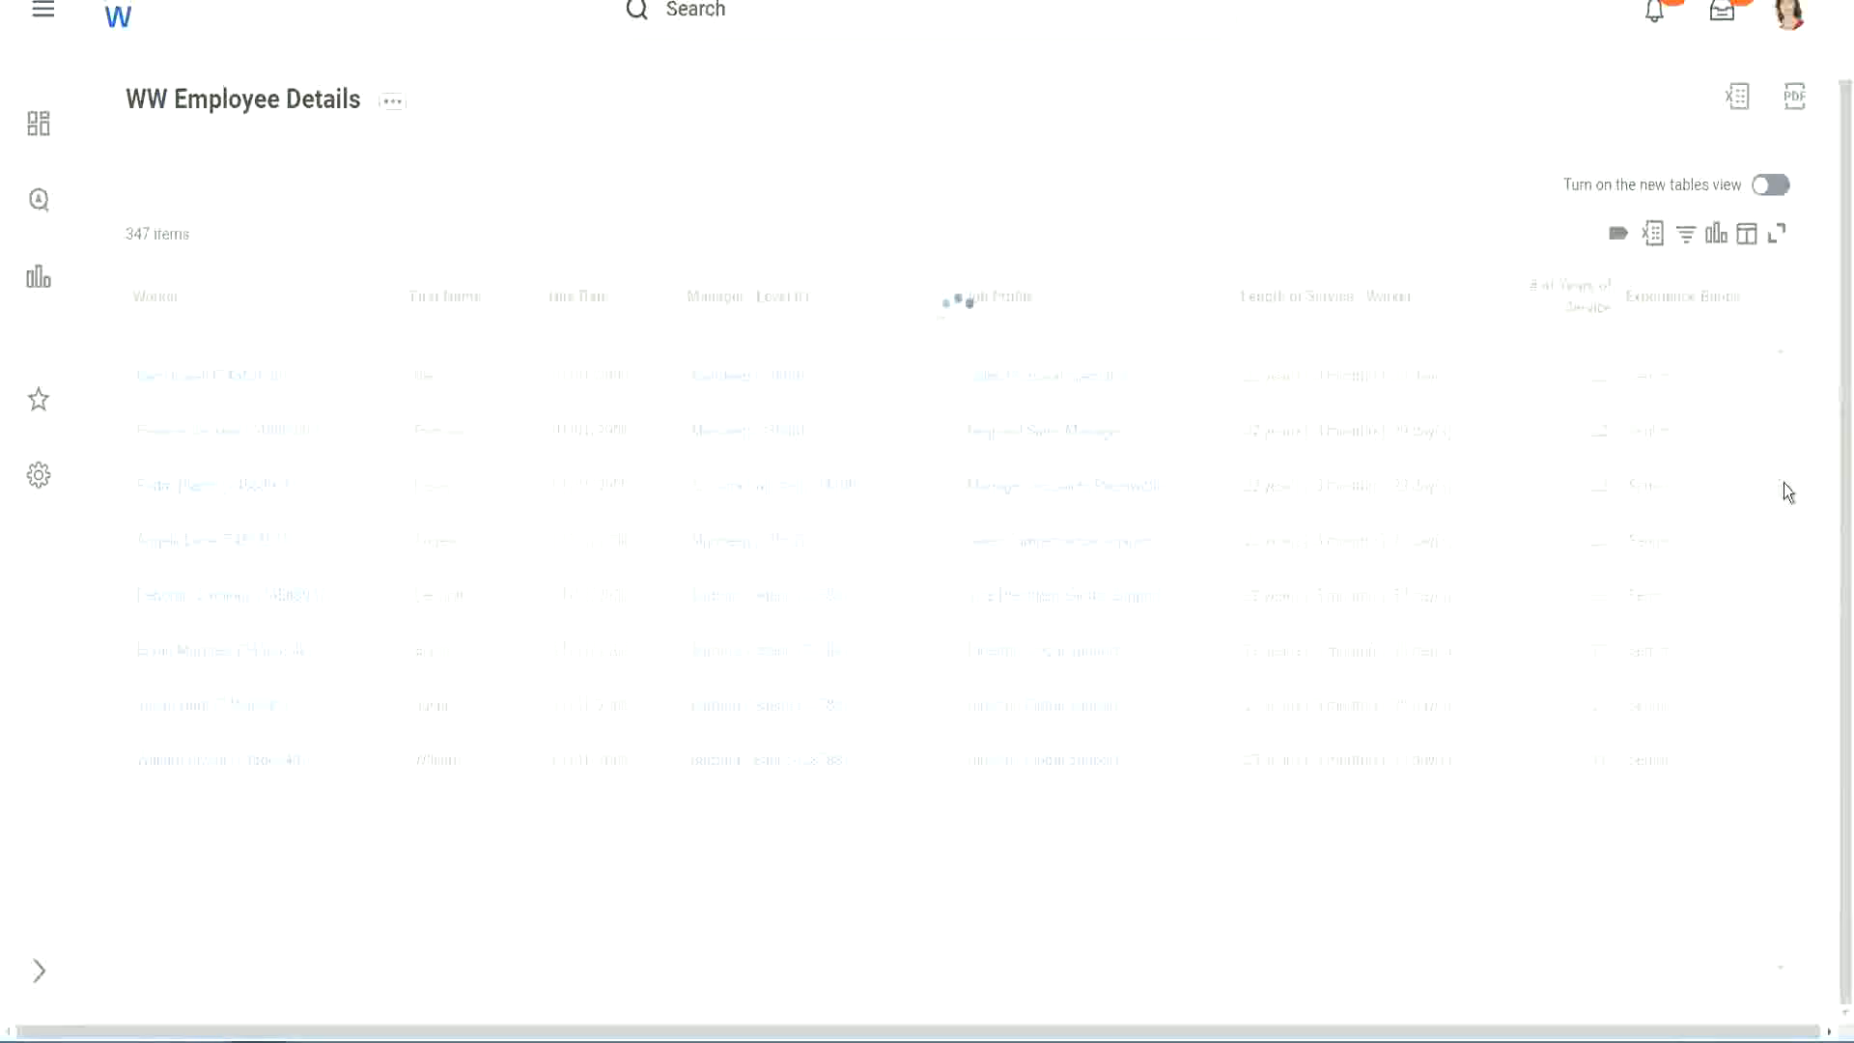
- Filter the Experience Bands column of the report to rows containing Amateur
left_click(1692, 315)
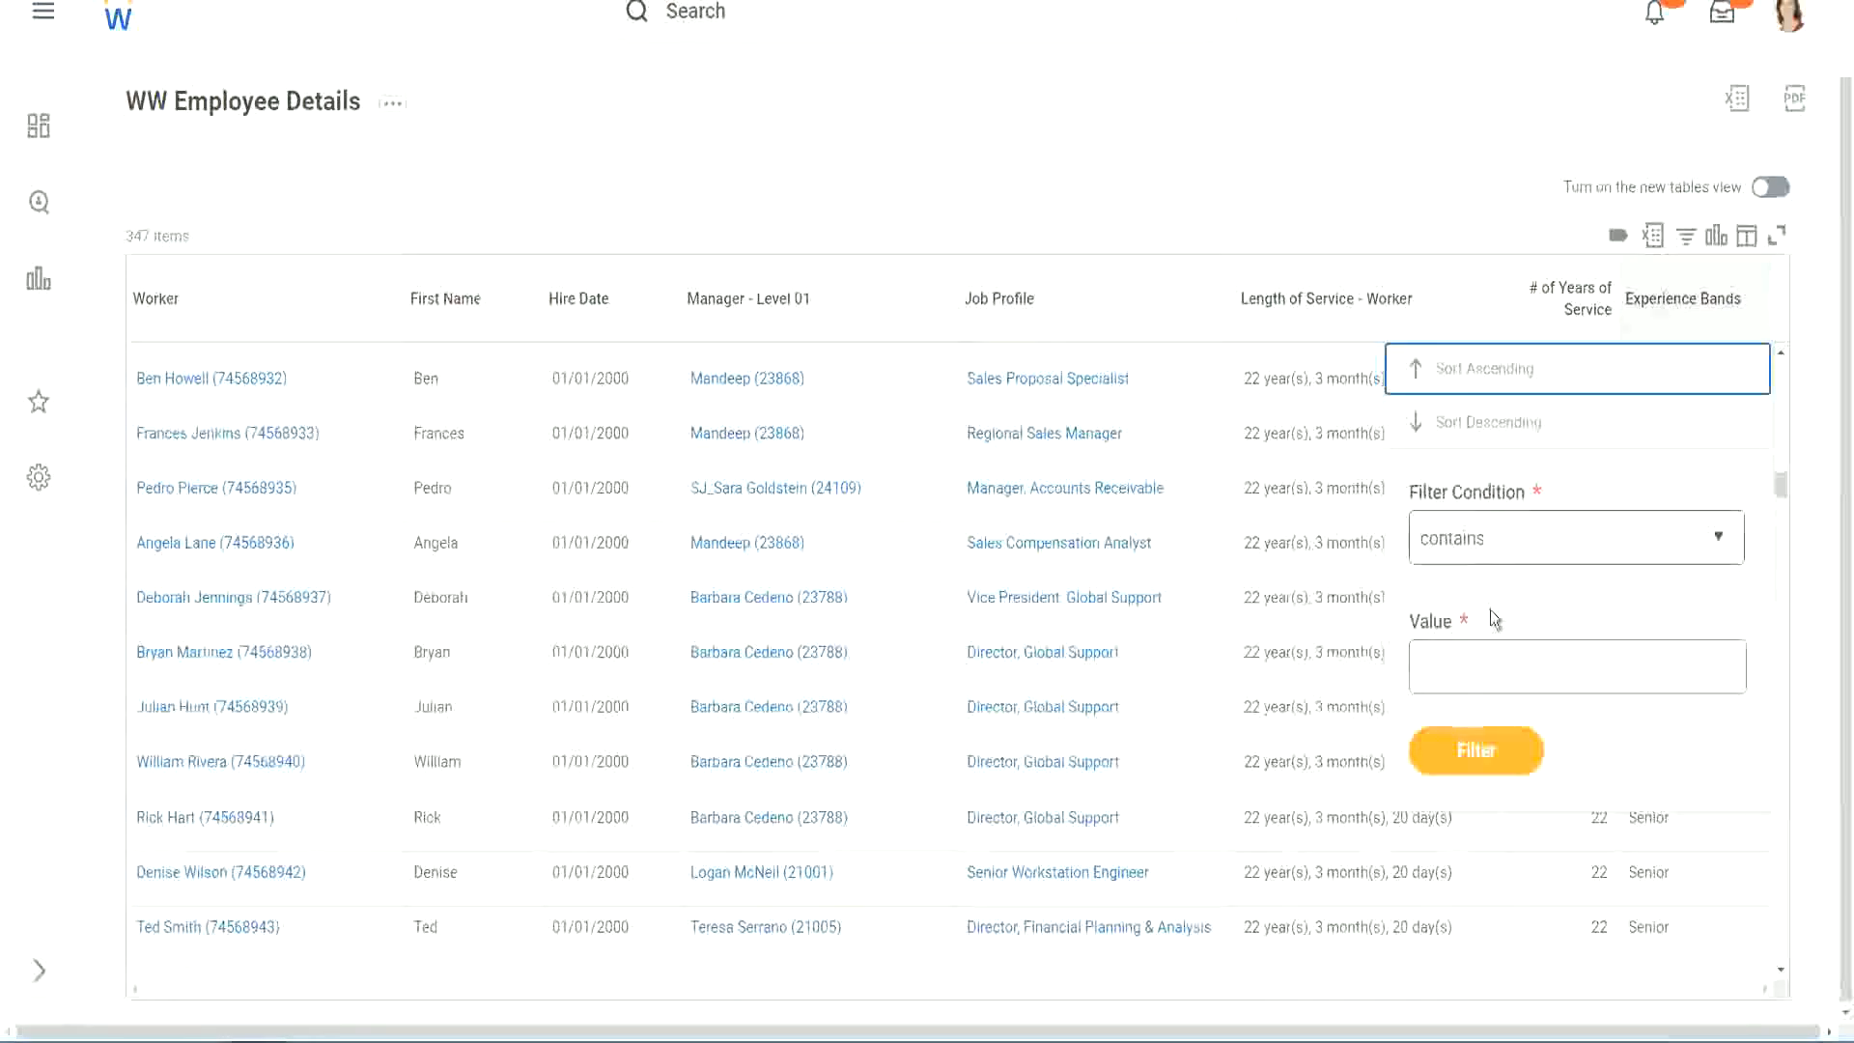
left_click(1470, 650)
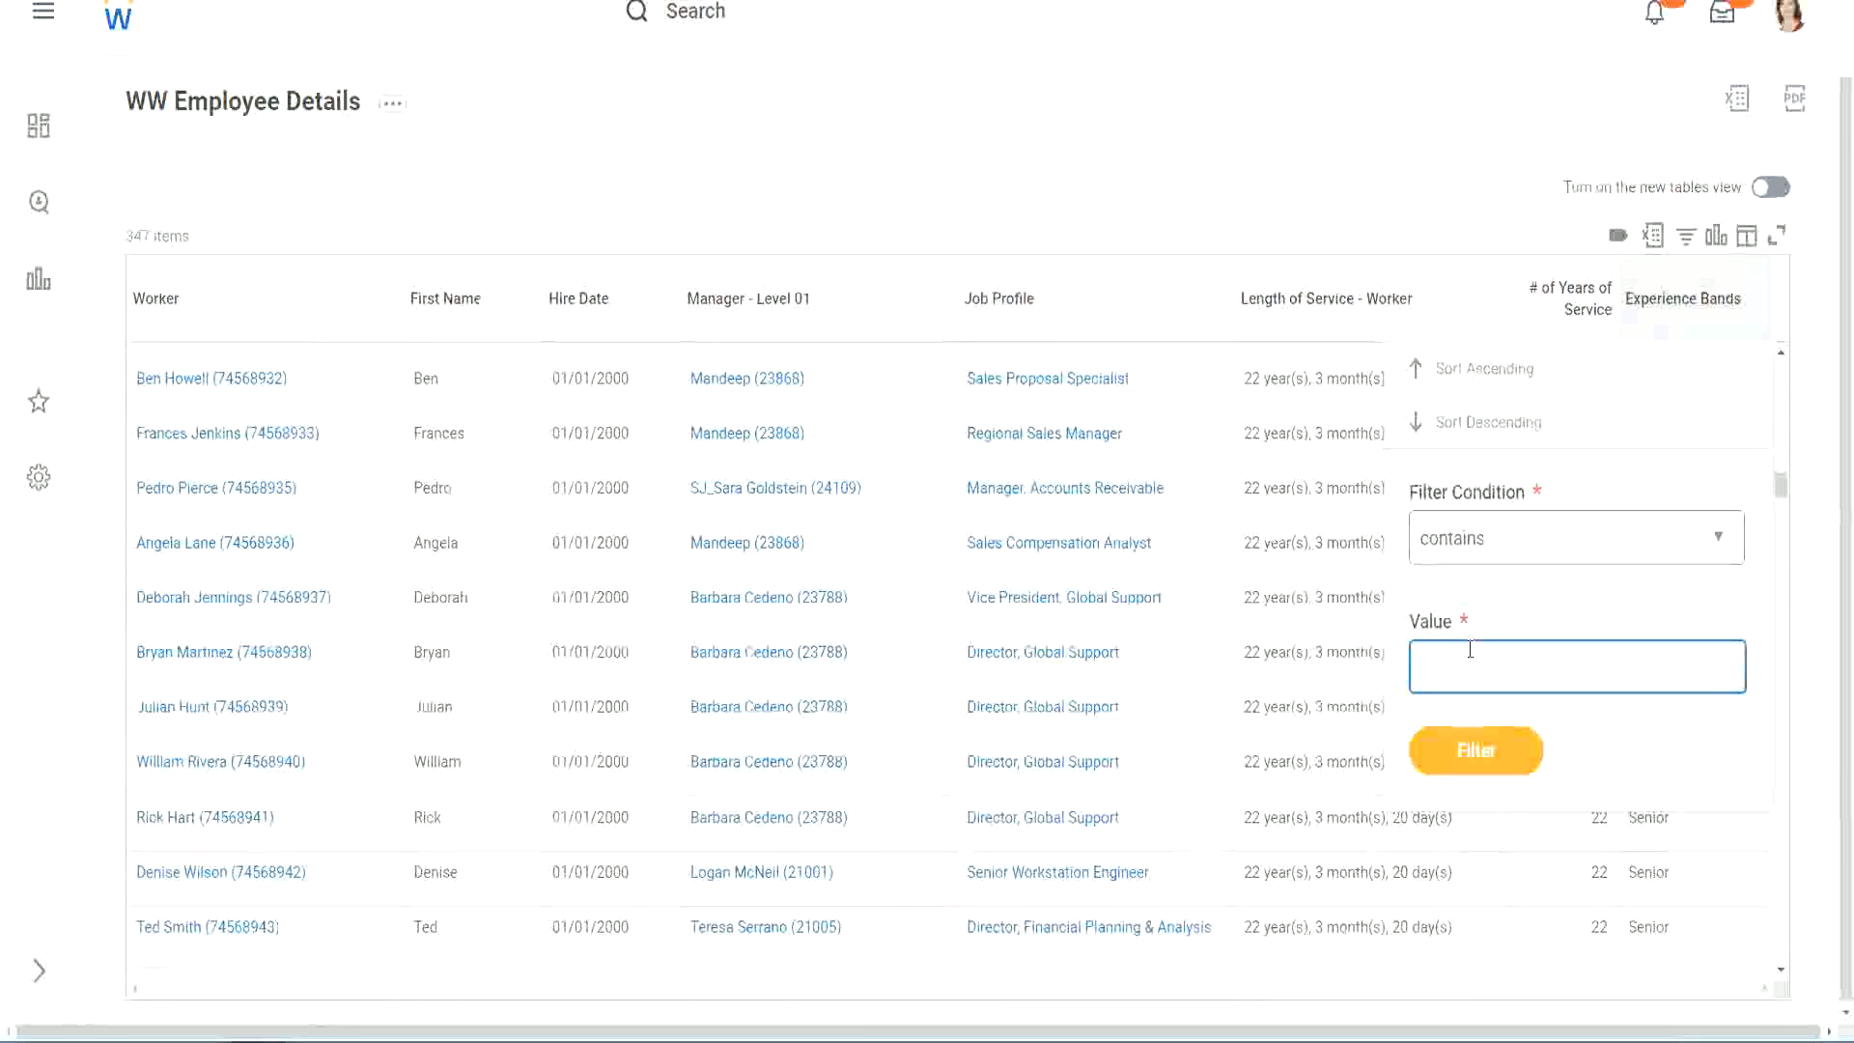
type("Amate")
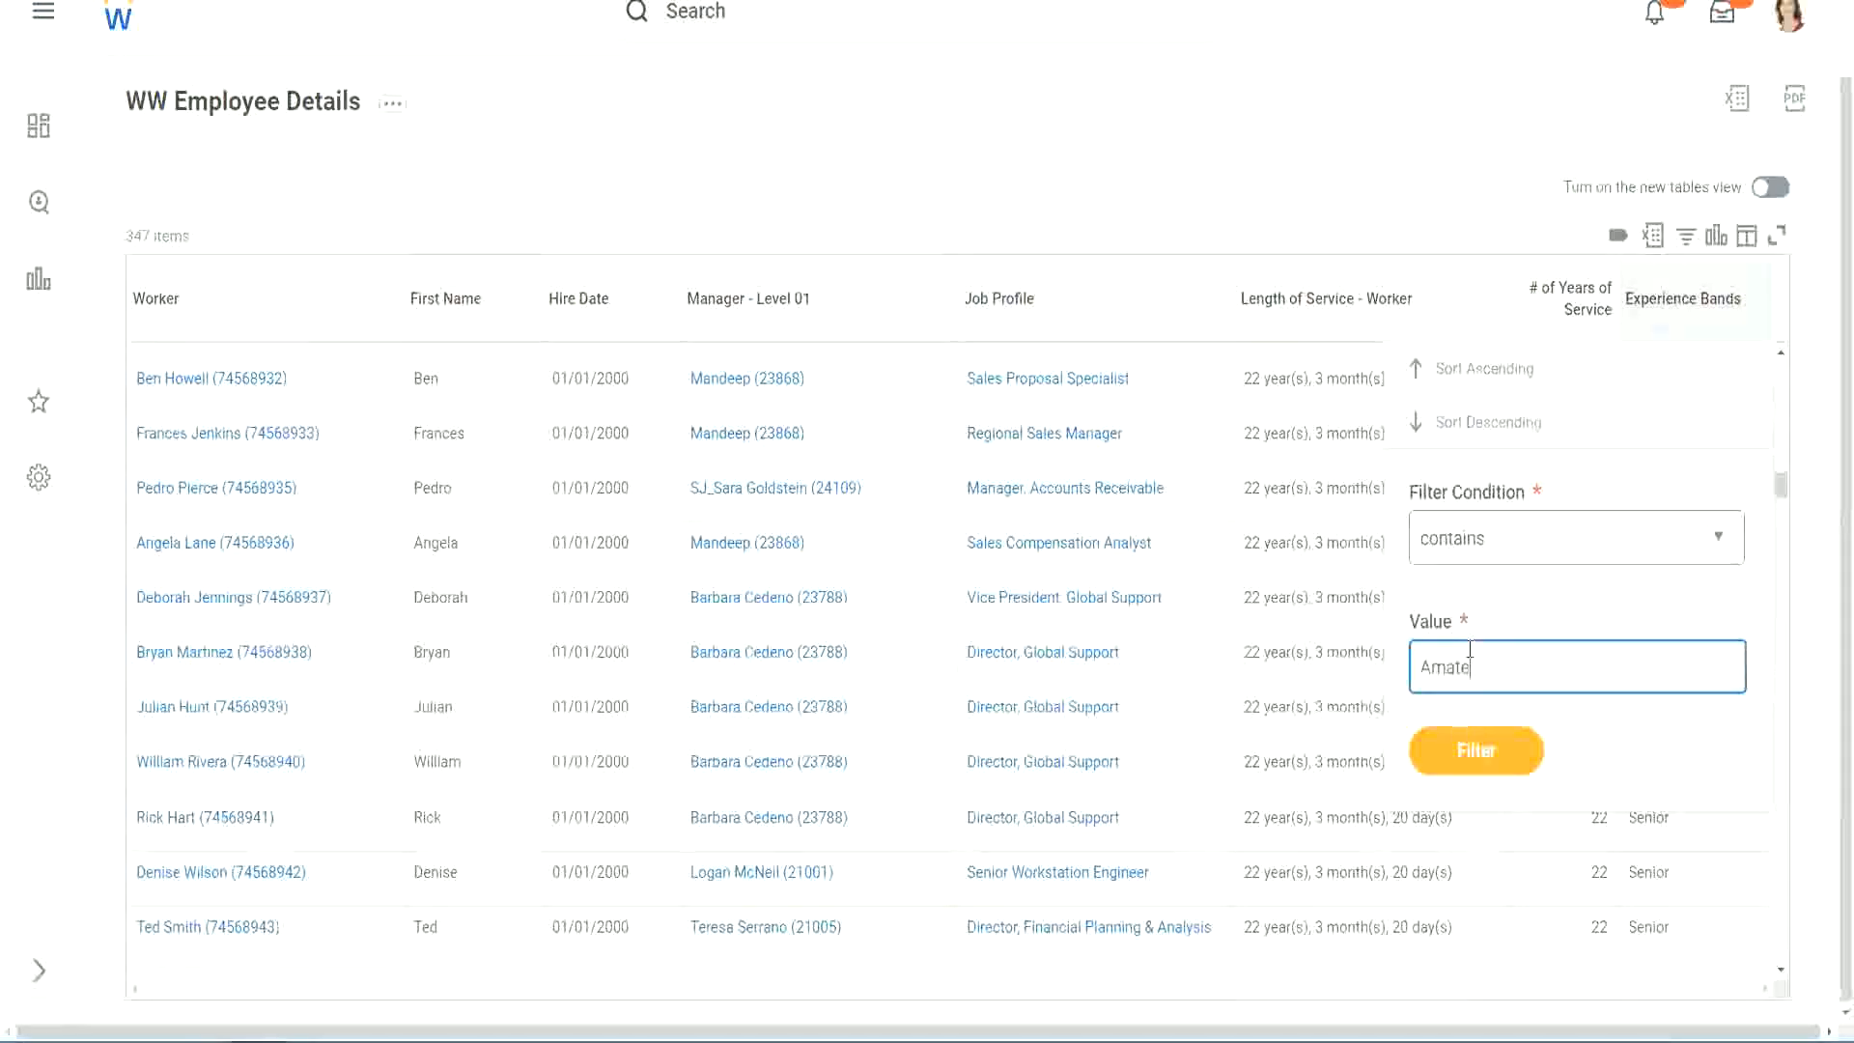
type("ur")
left_click(1463, 758)
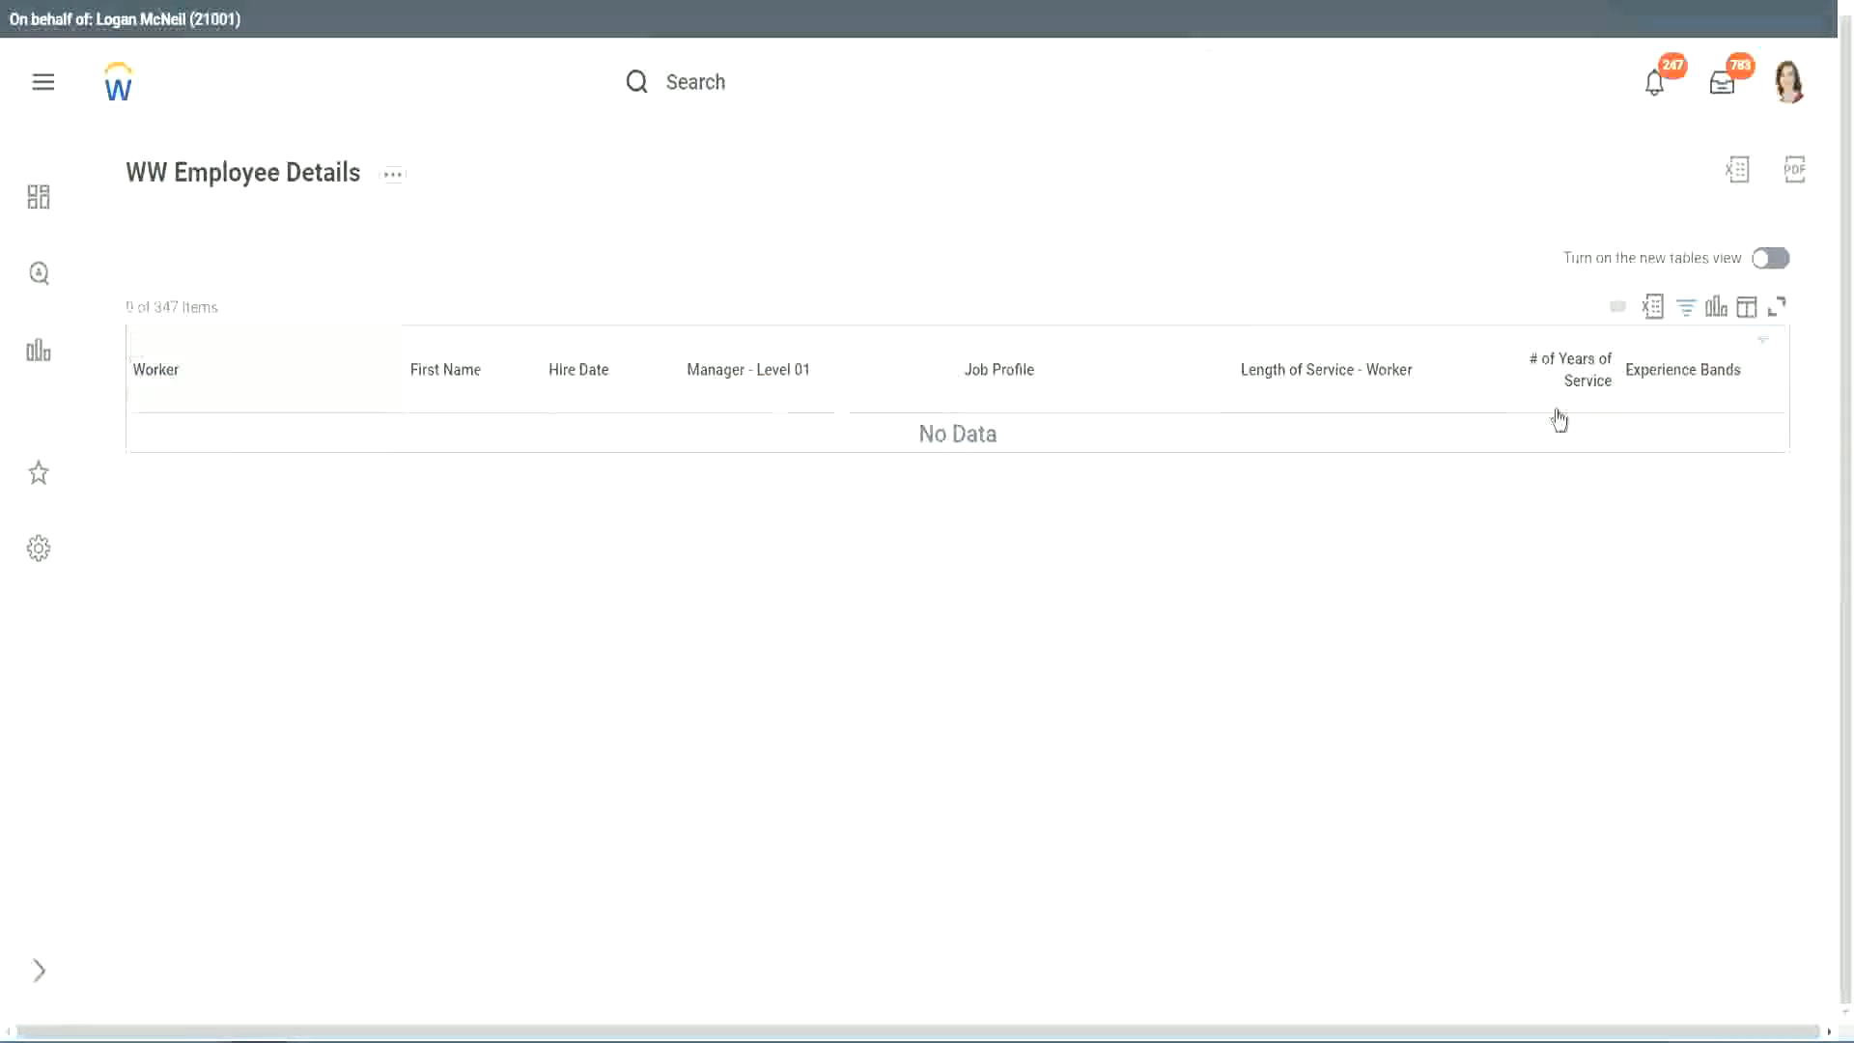
- Change the Experience Bands column filter to rows containing Legend
left_click(1681, 369)
left_click(1545, 642)
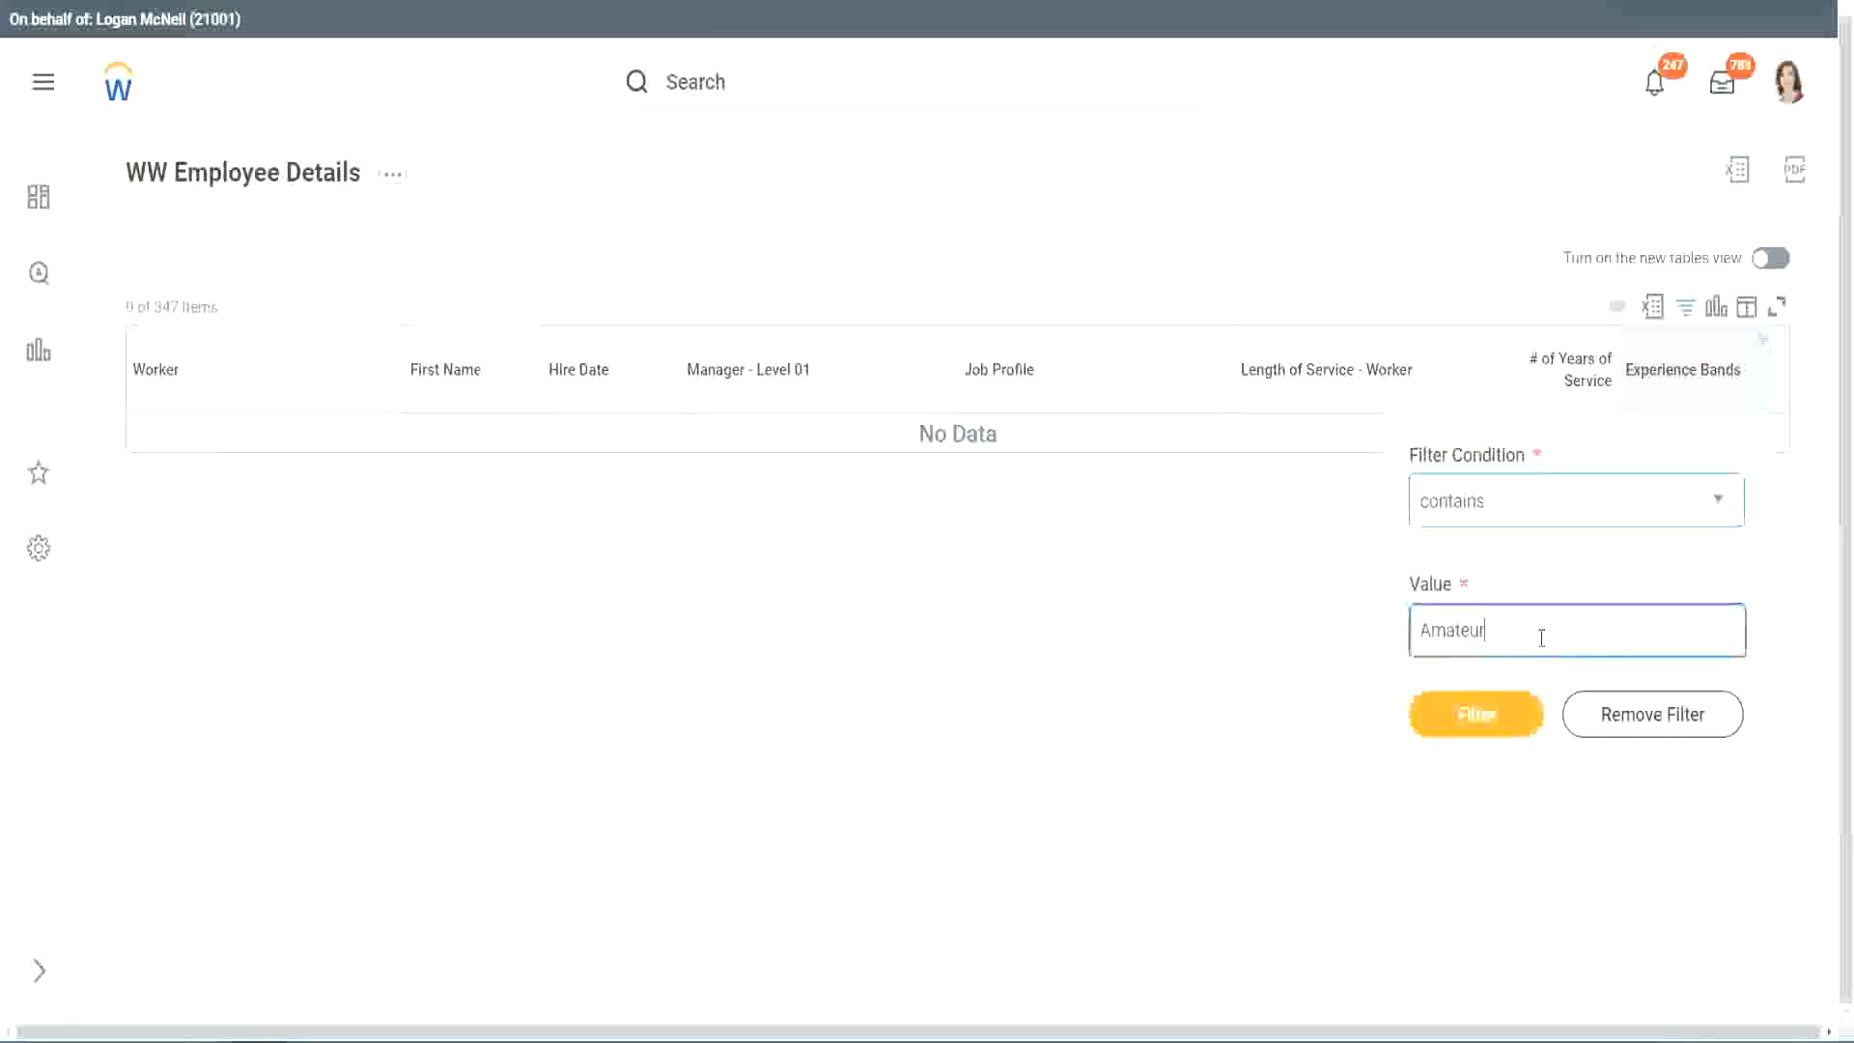
key("ctrl+a")
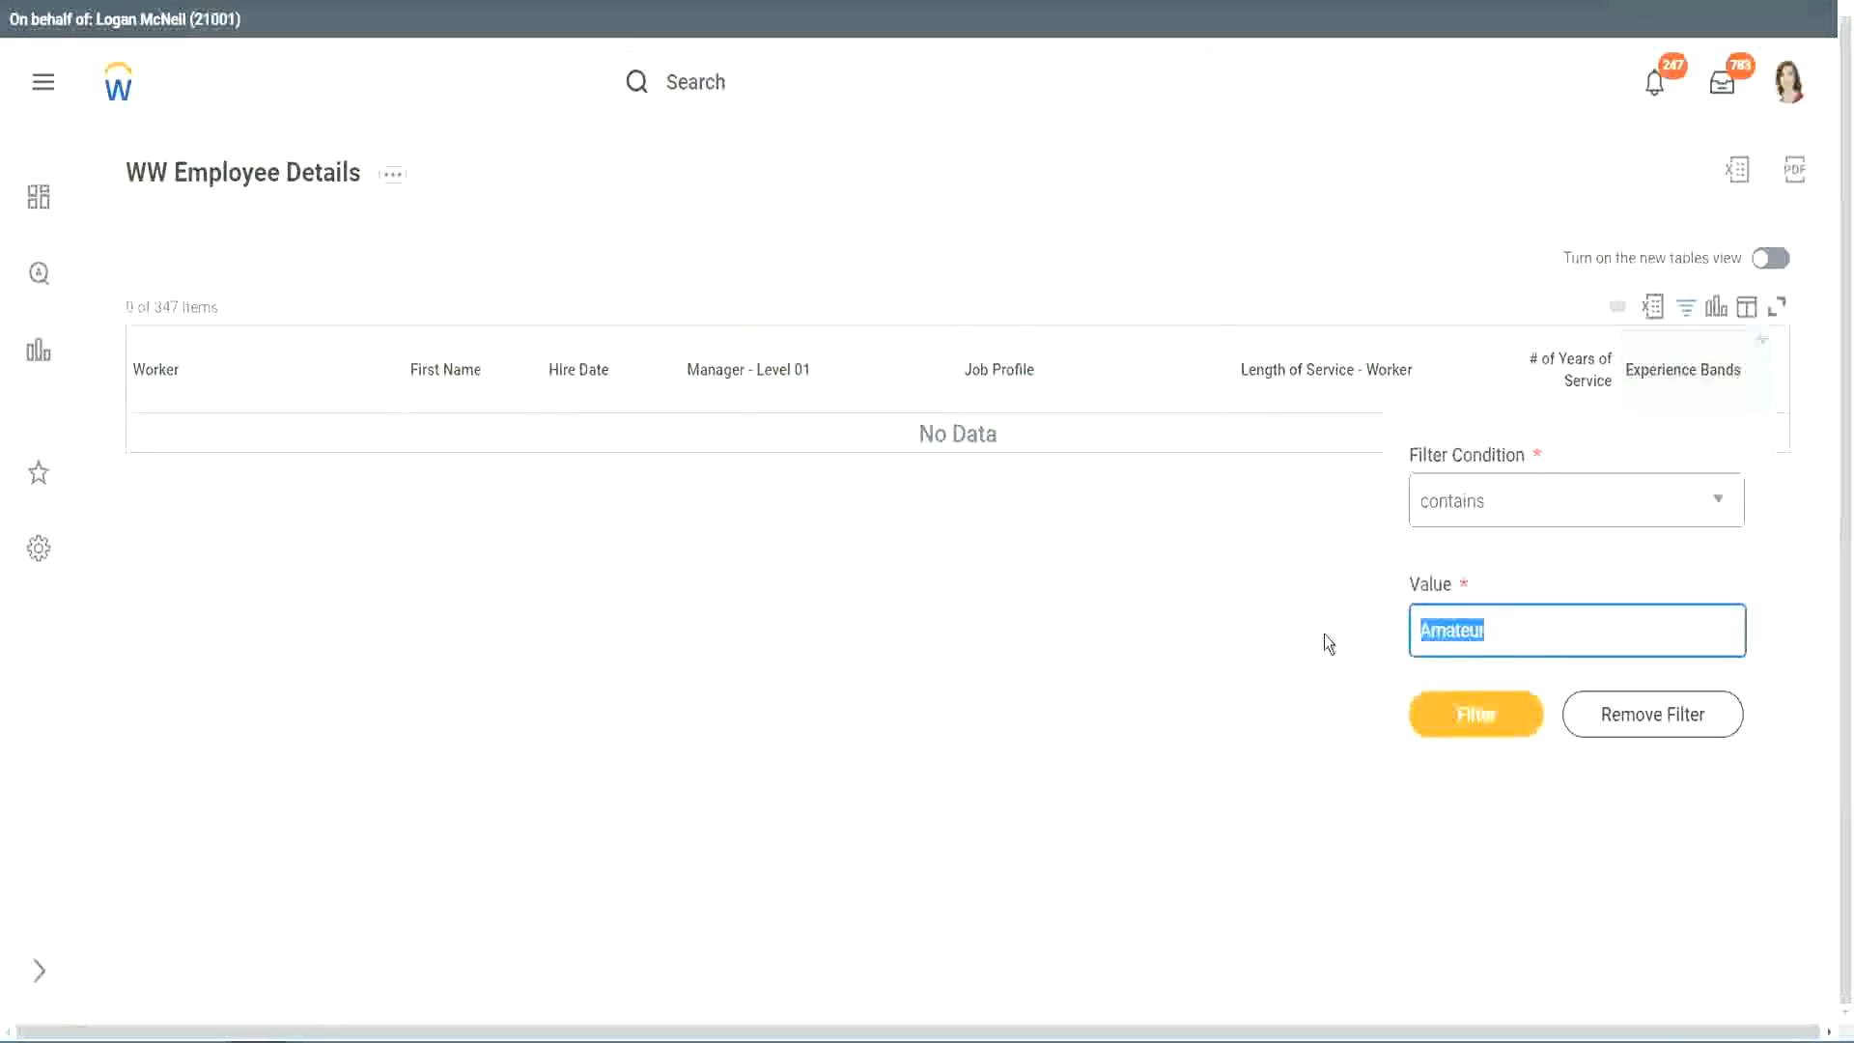
key("Return")
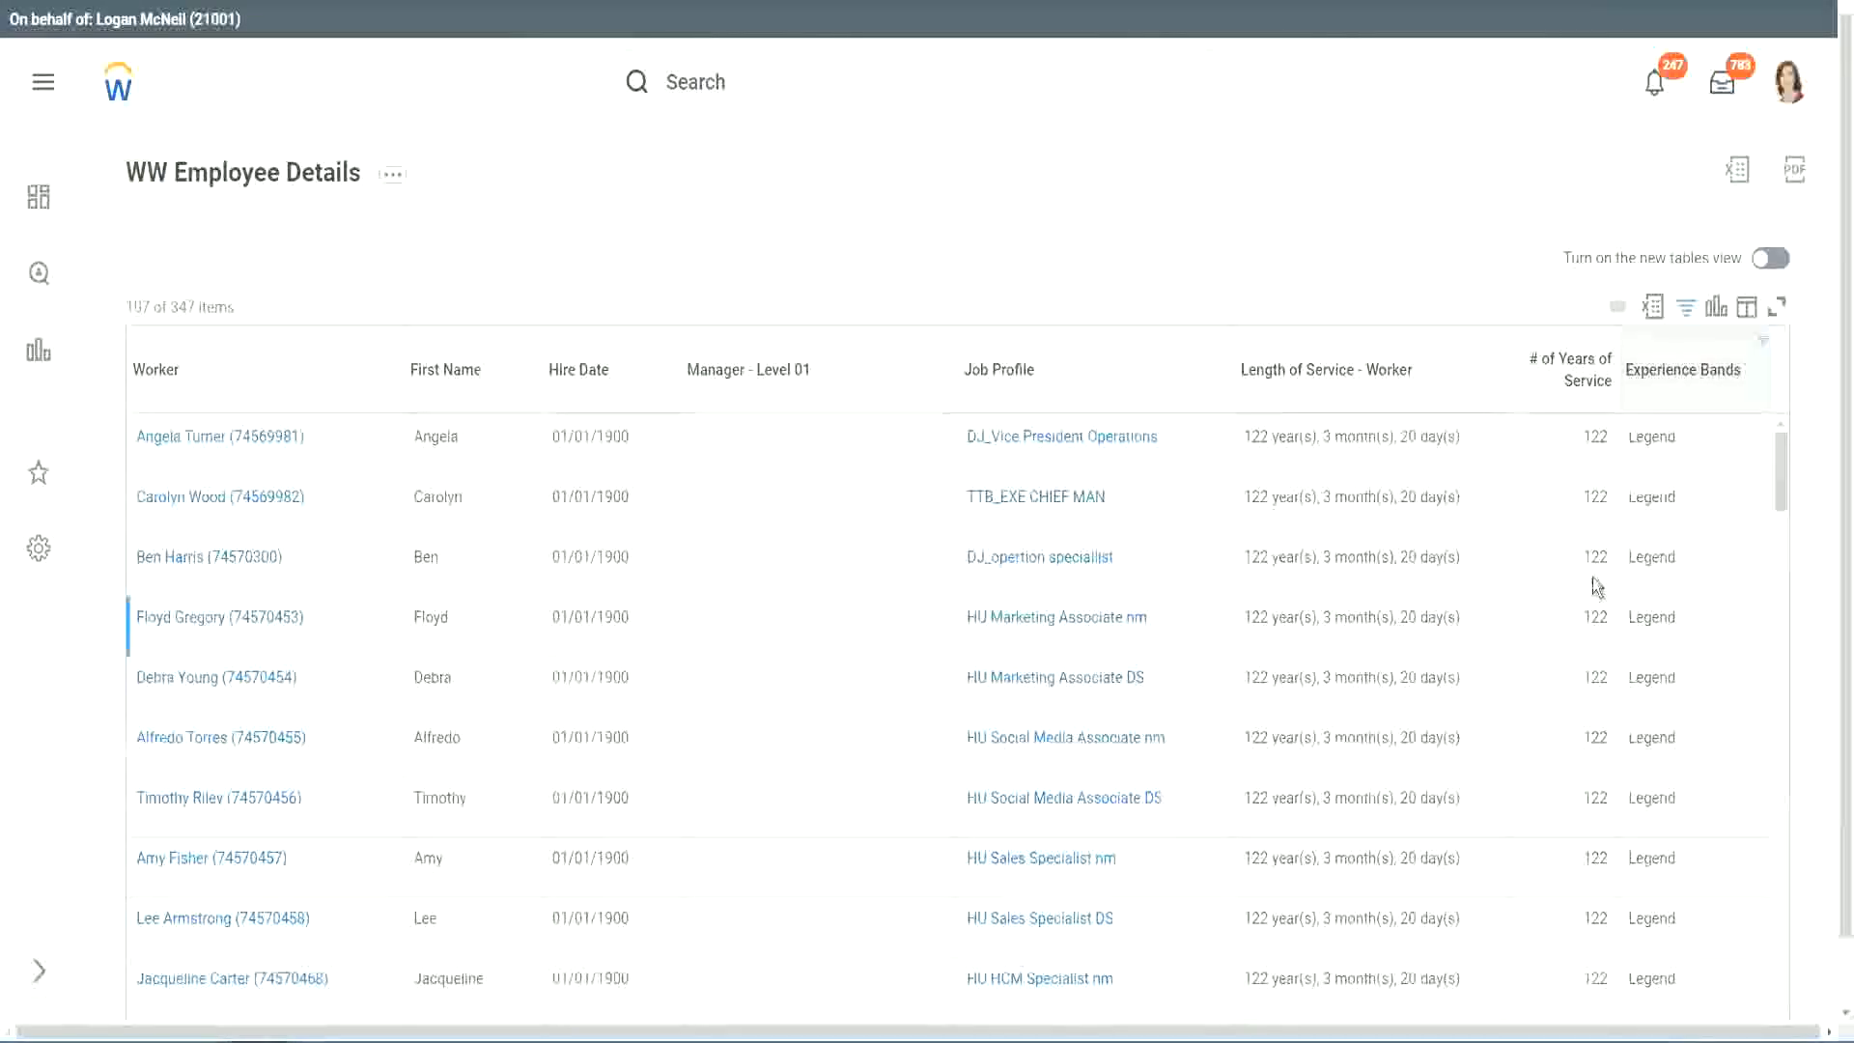
- Examine the hire dates and years of service of the Legend workers down to the last rows of the filtered report
scroll(1591, 577, "down", 15)
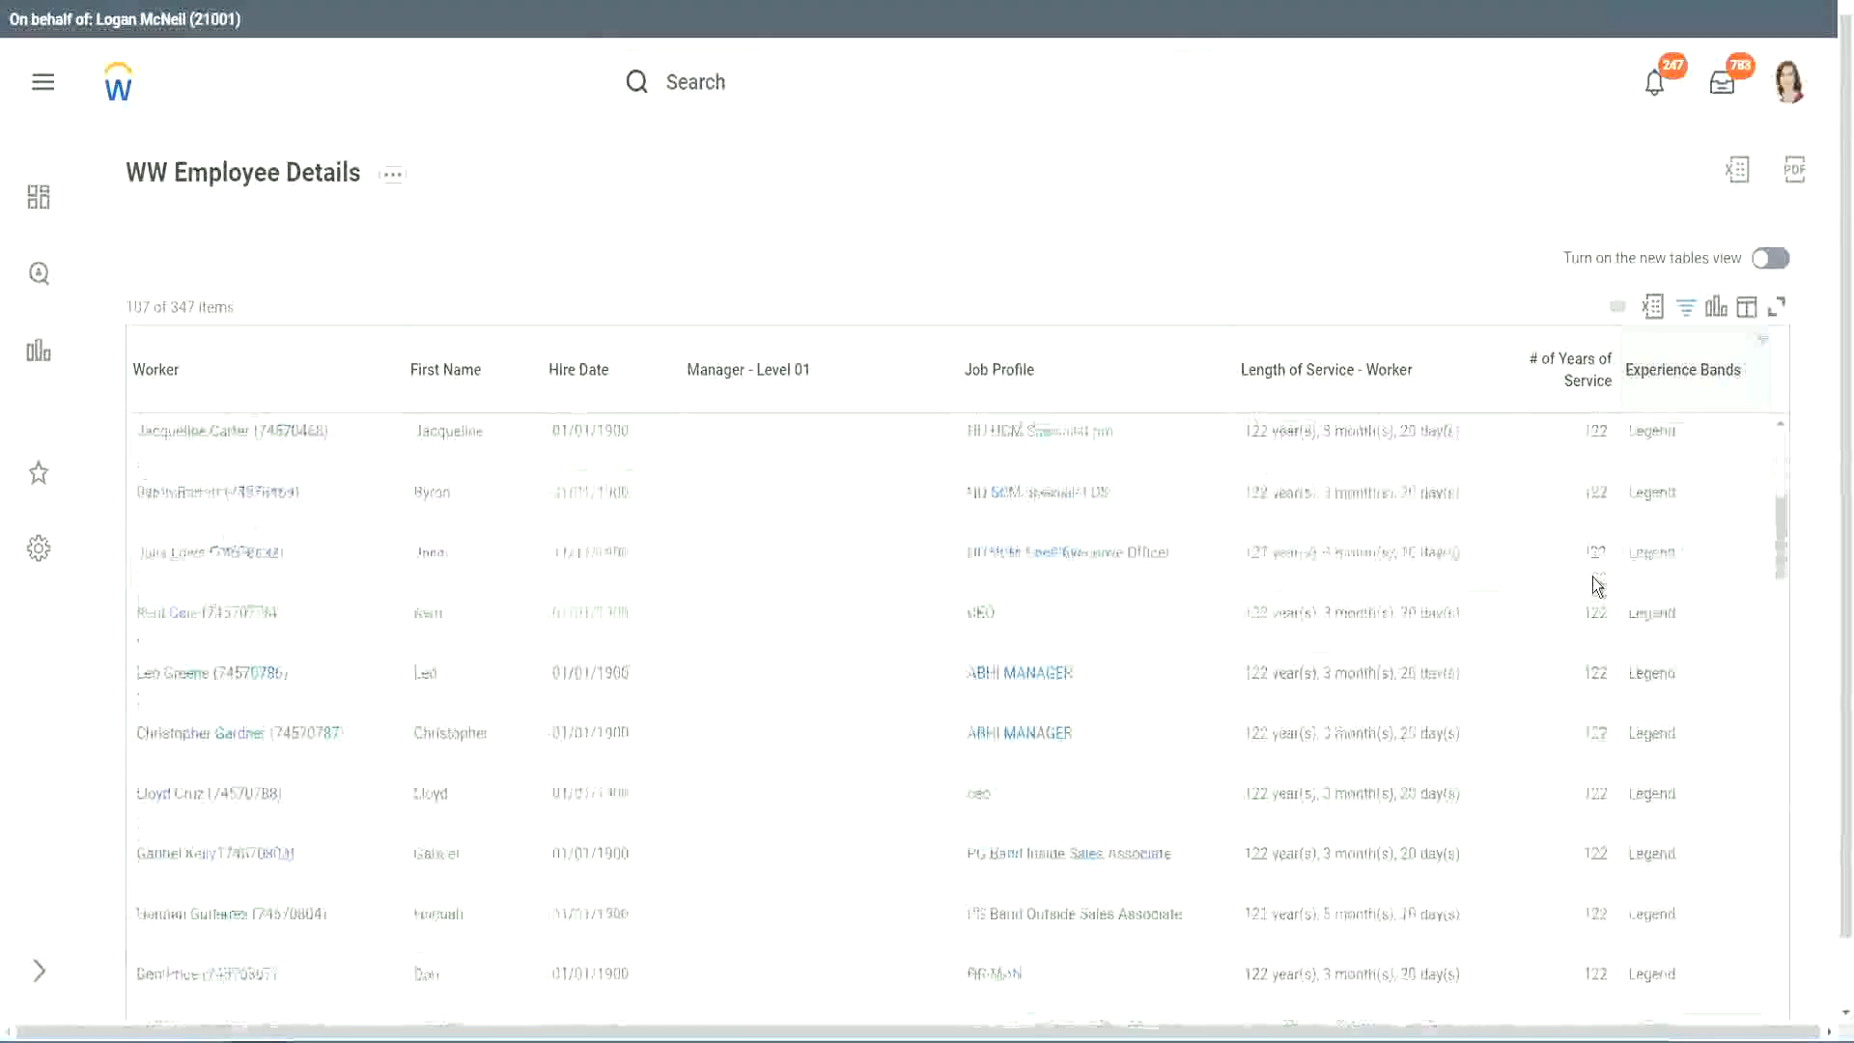
scroll(1596, 585, "down", 3)
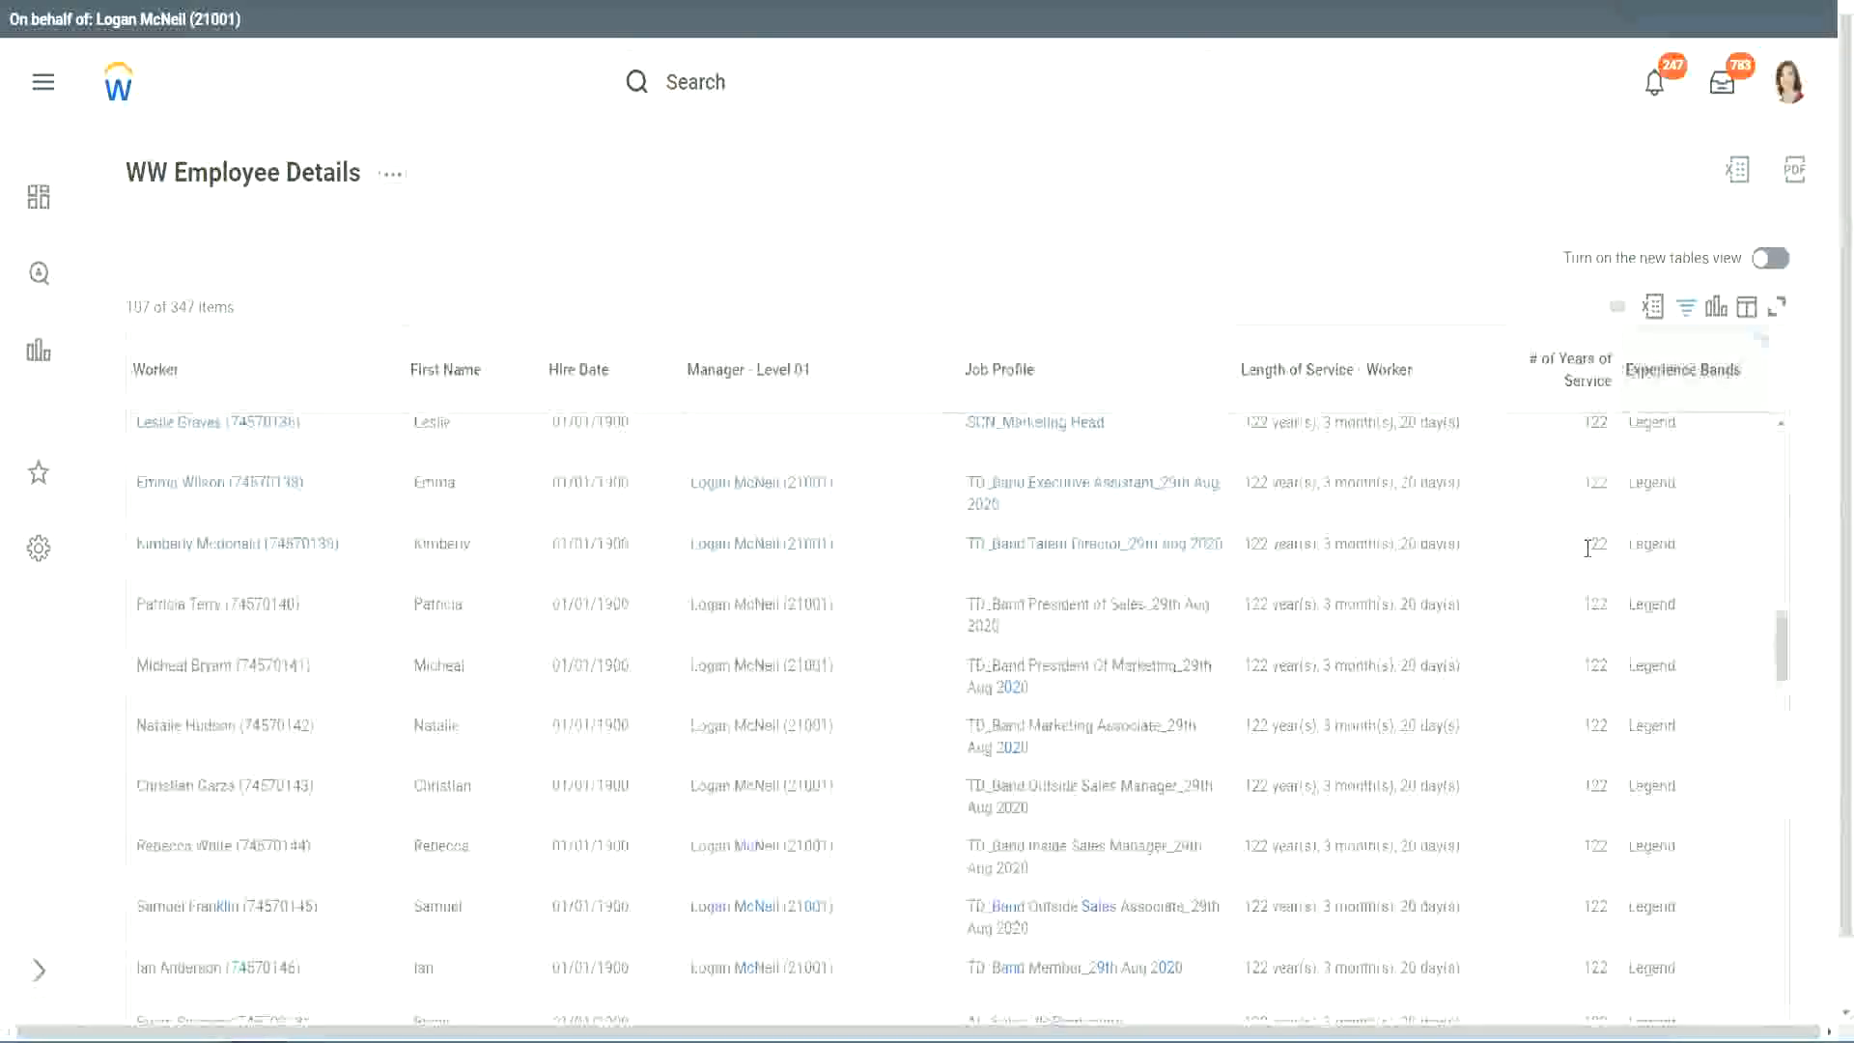
scroll(1589, 553, "down", 10)
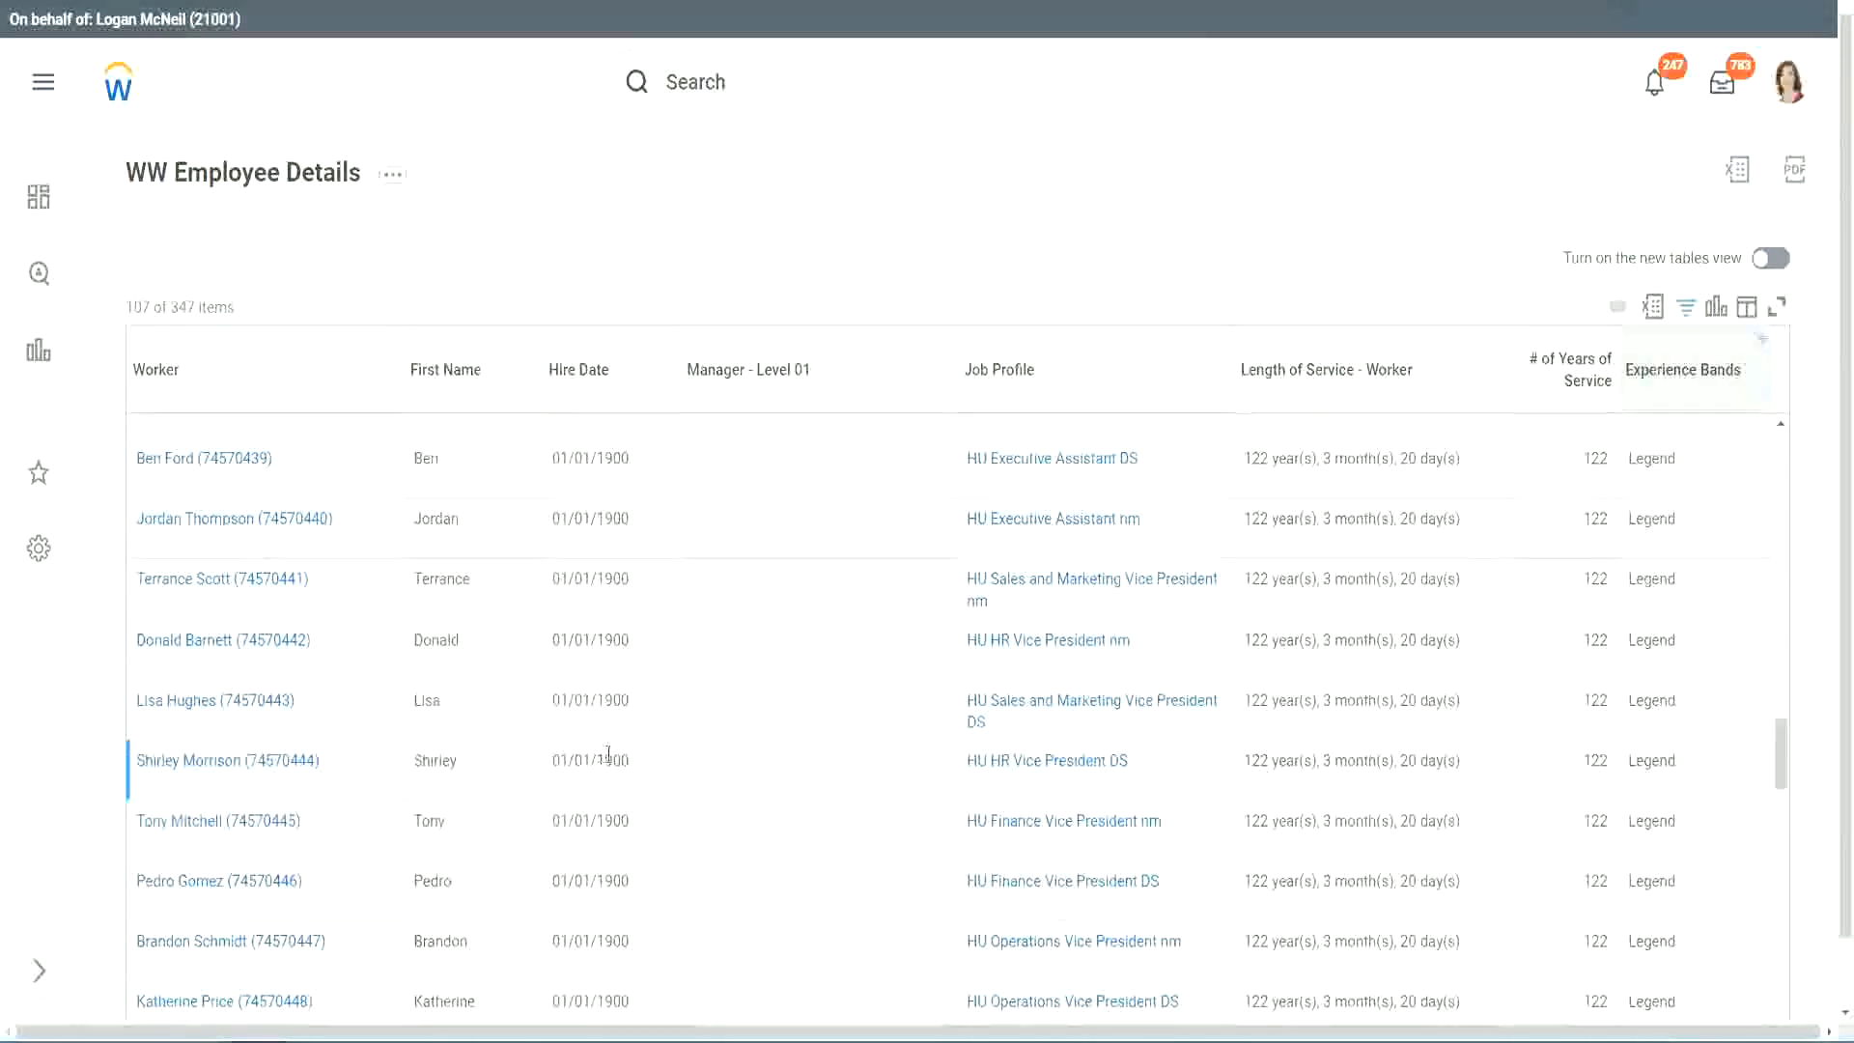
double_click(608, 762)
scroll(1573, 718, "down", 5)
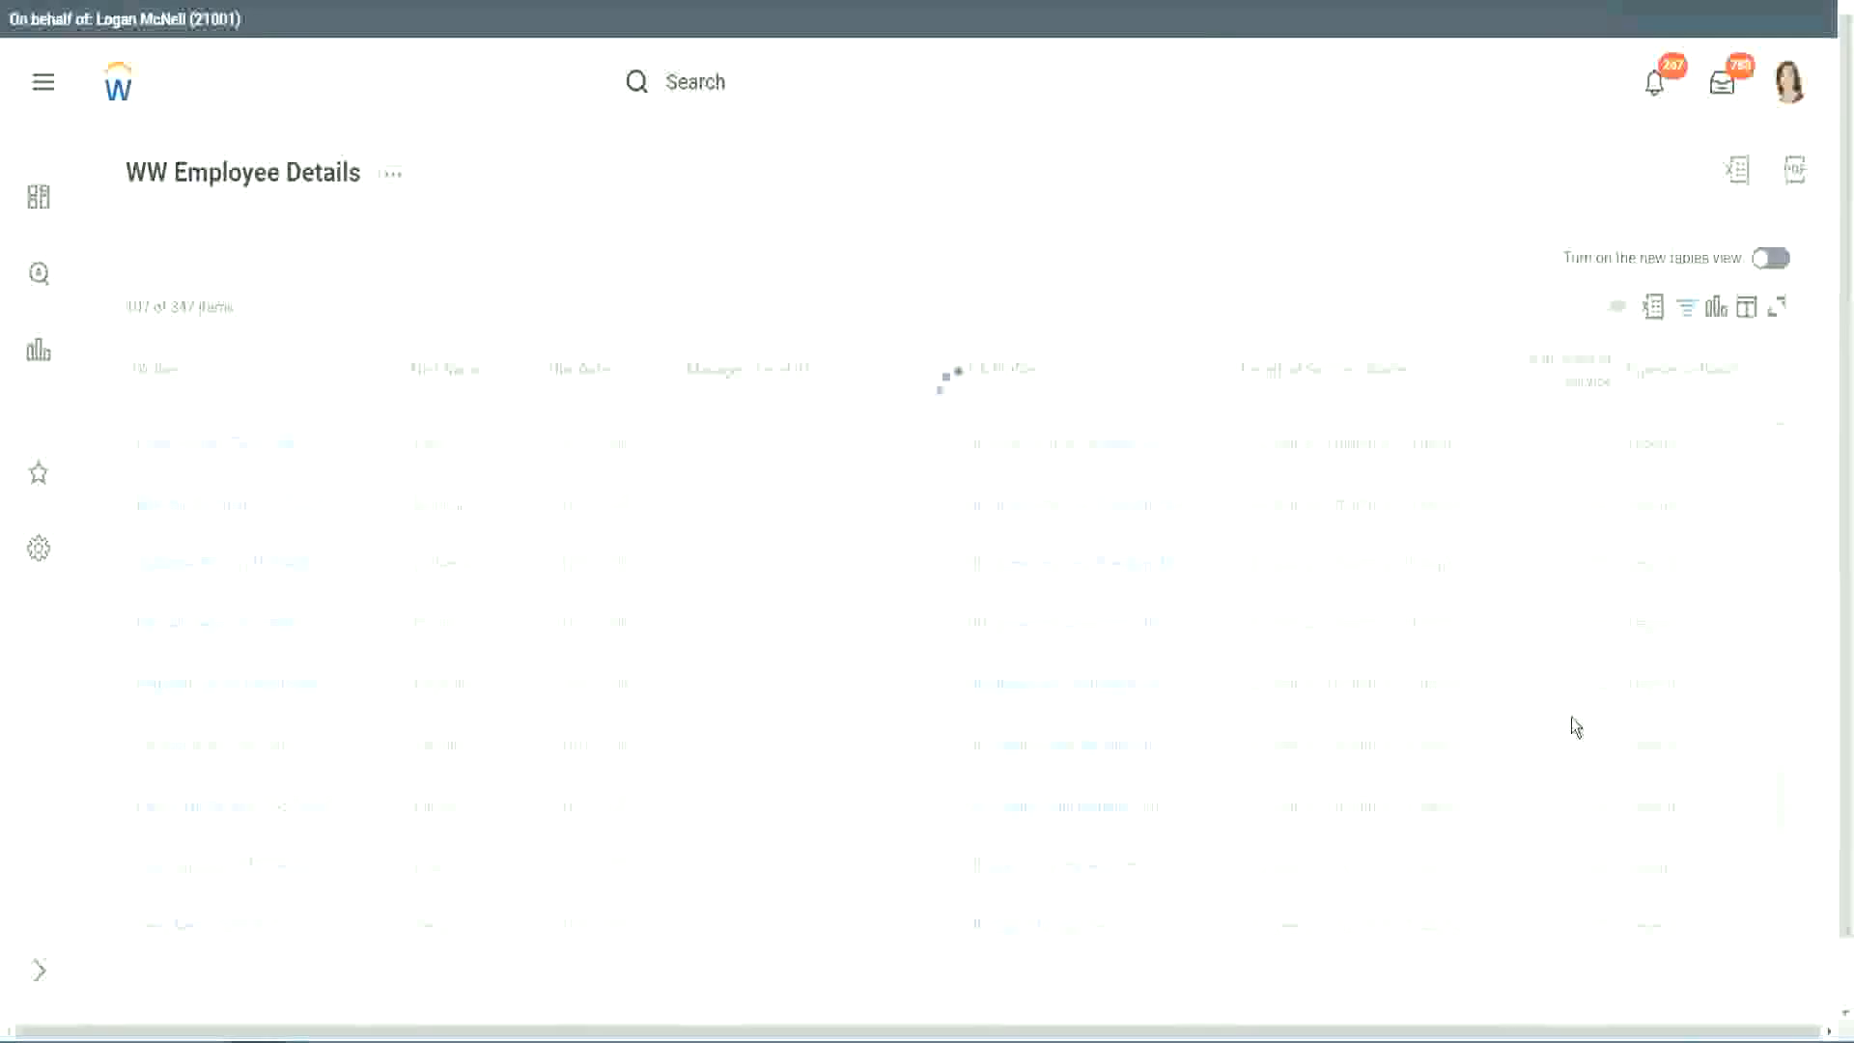
scroll(1572, 723, "down", 5)
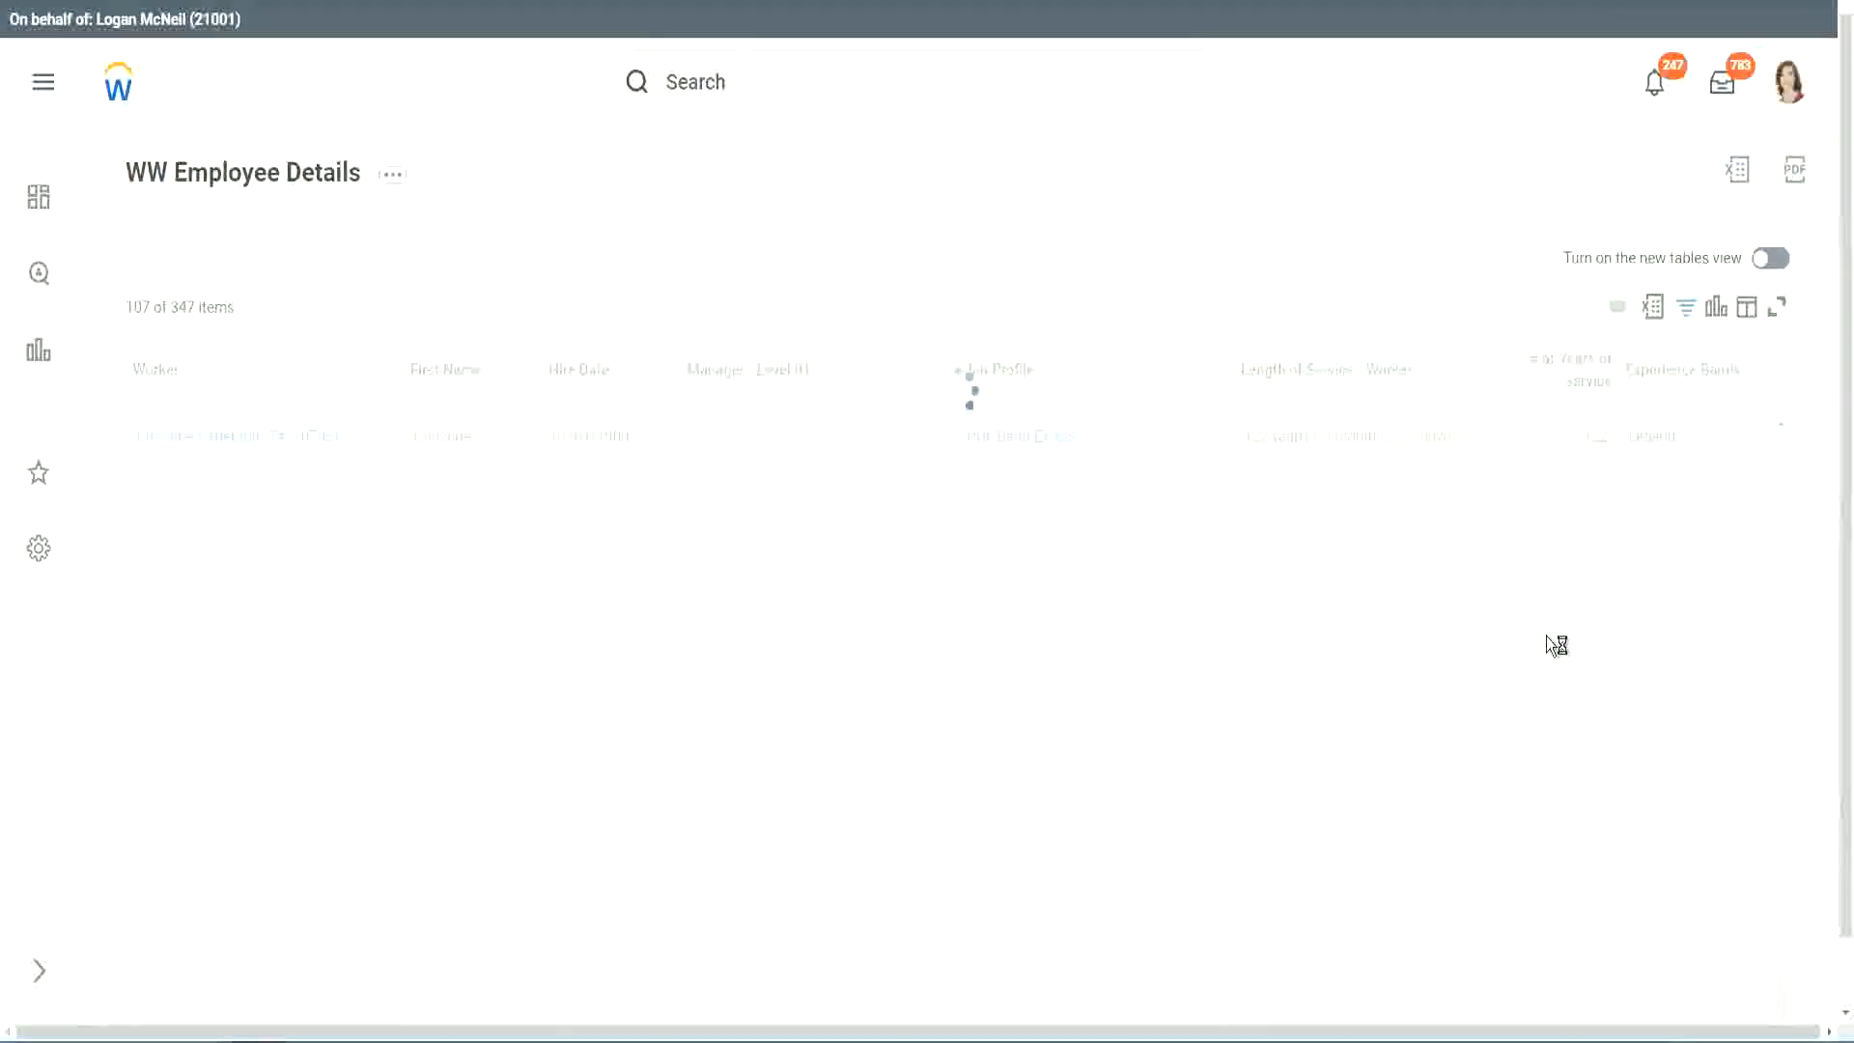
scroll(1547, 635, "down", 5)
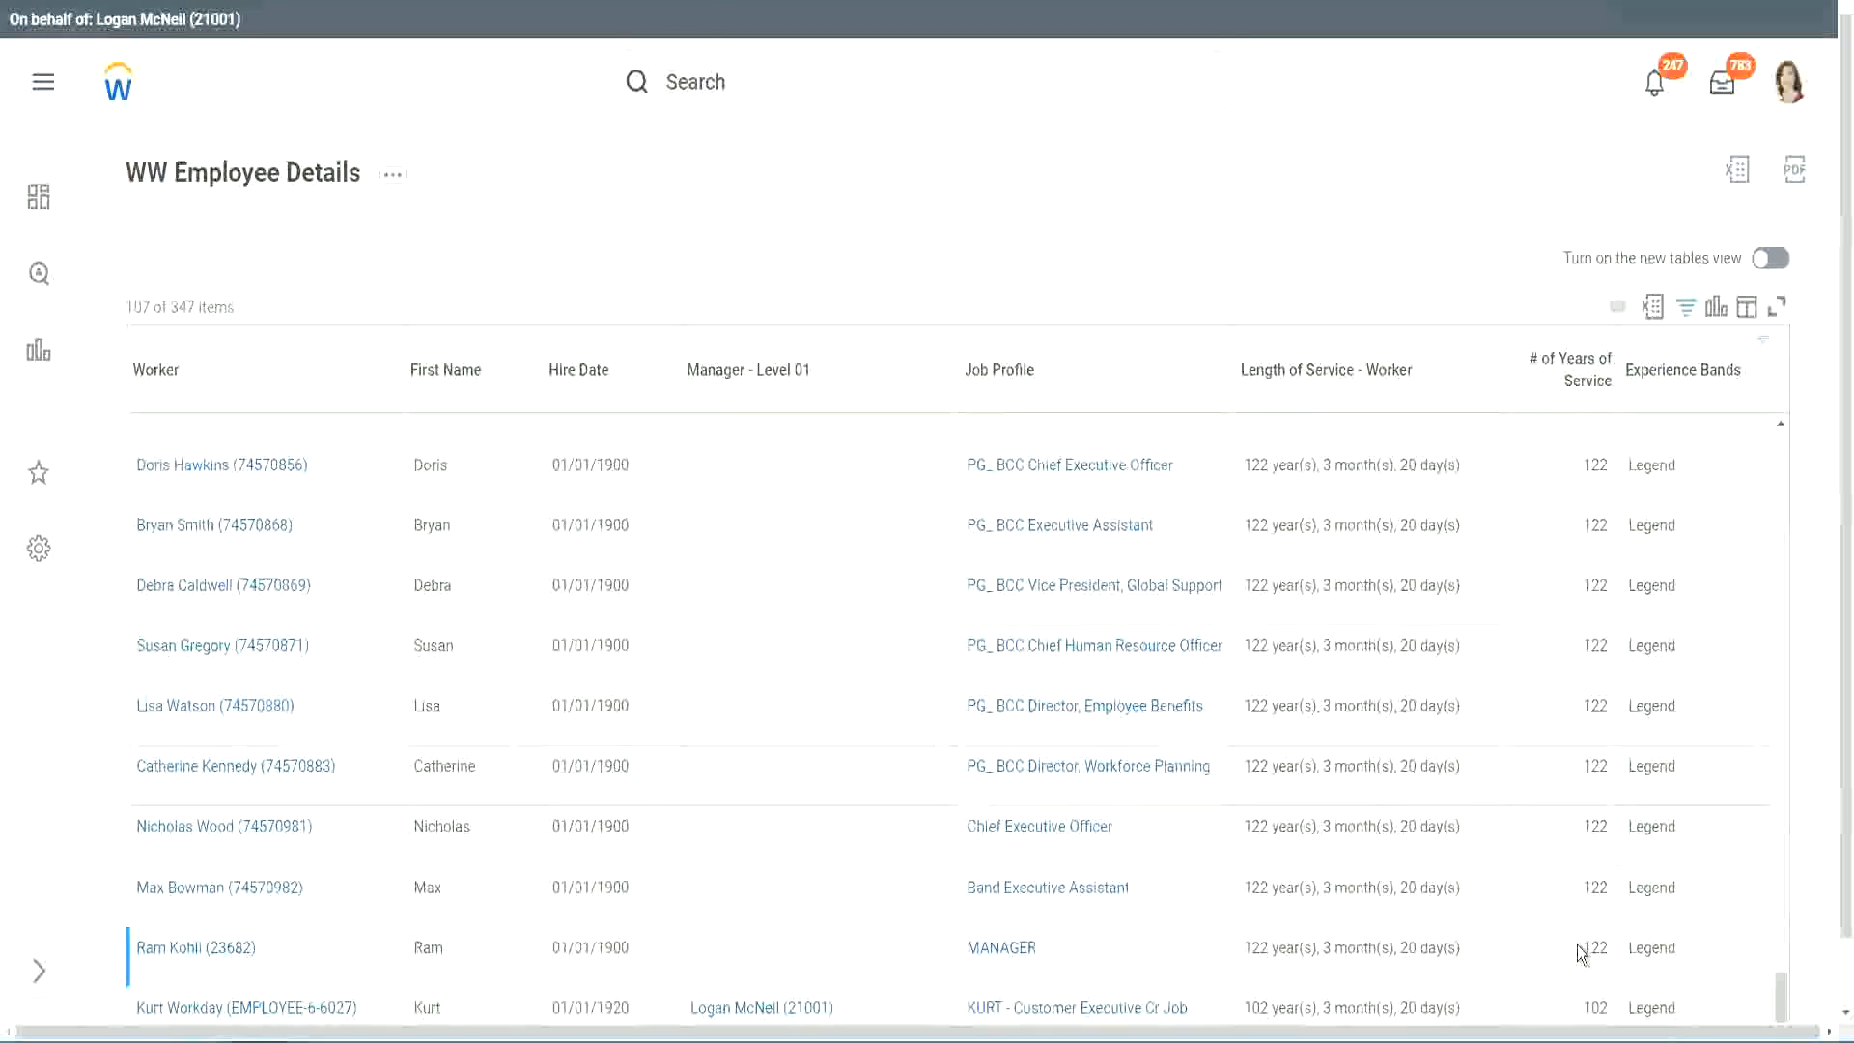
double_click(1596, 1008)
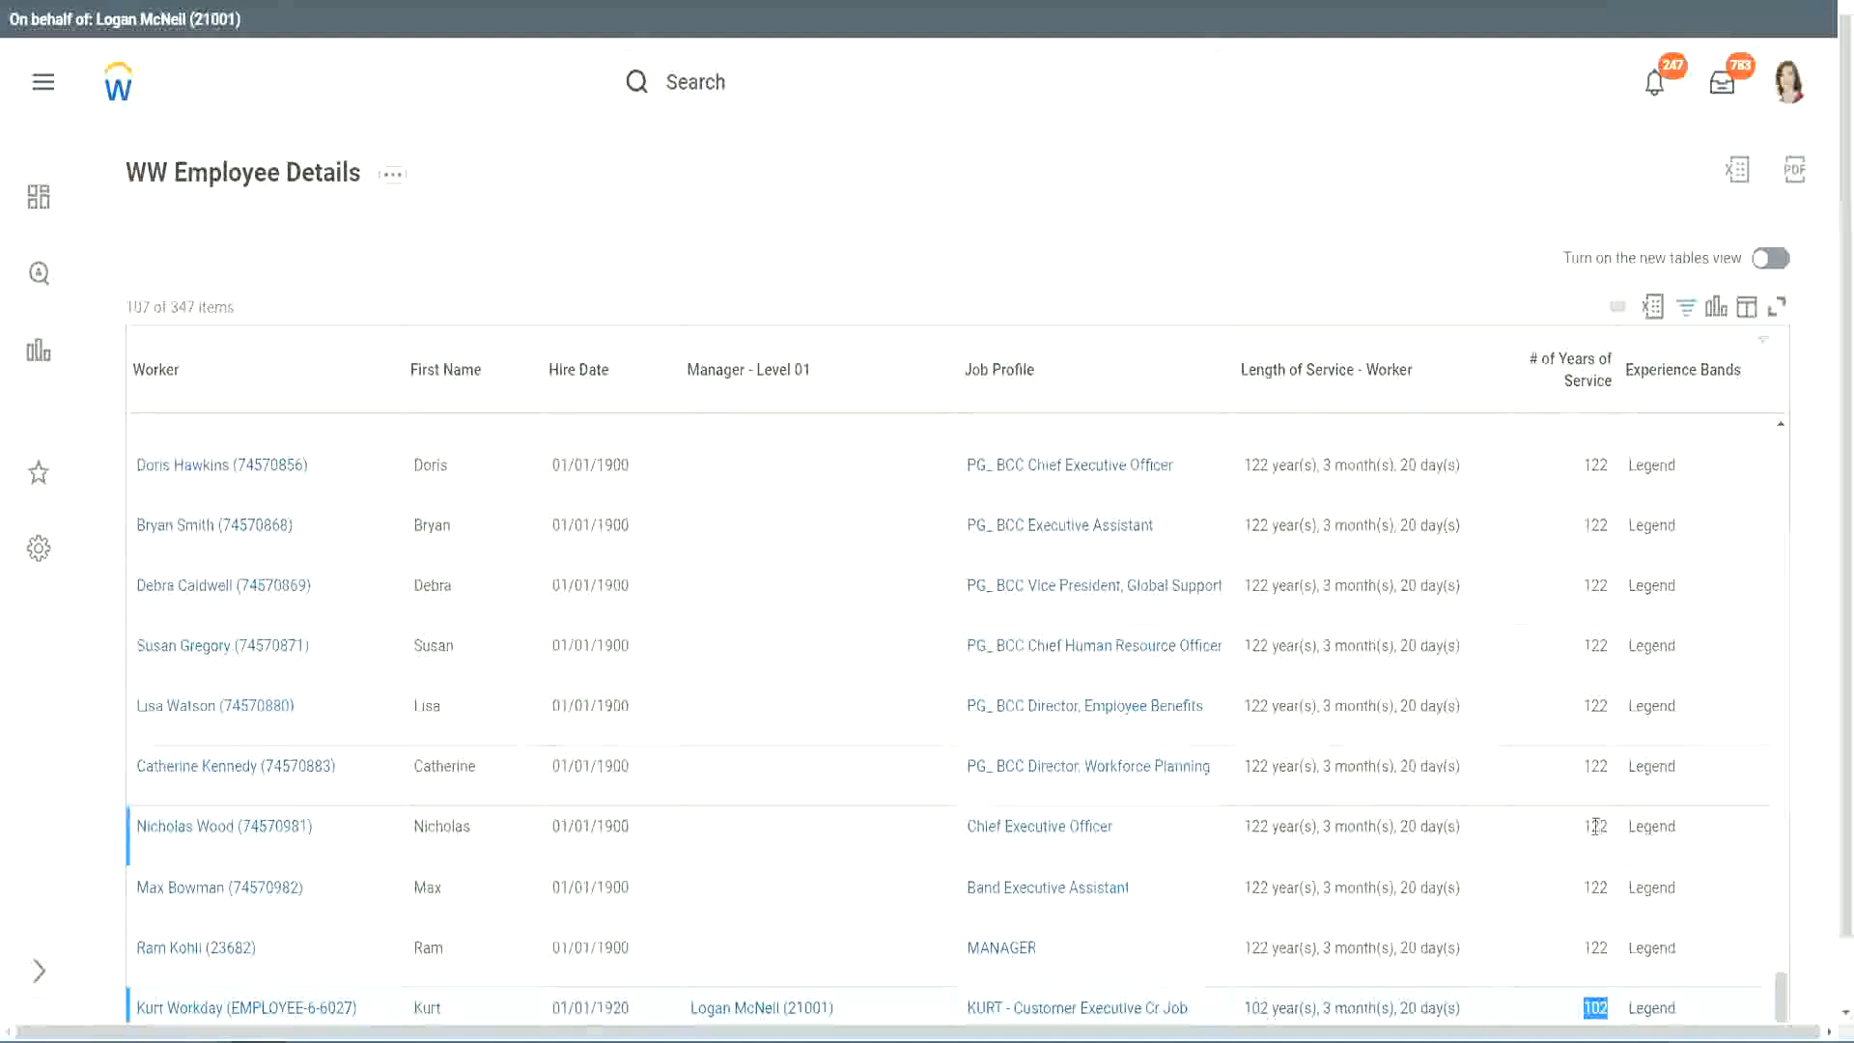
left_click_drag(1595, 826, 1608, 827)
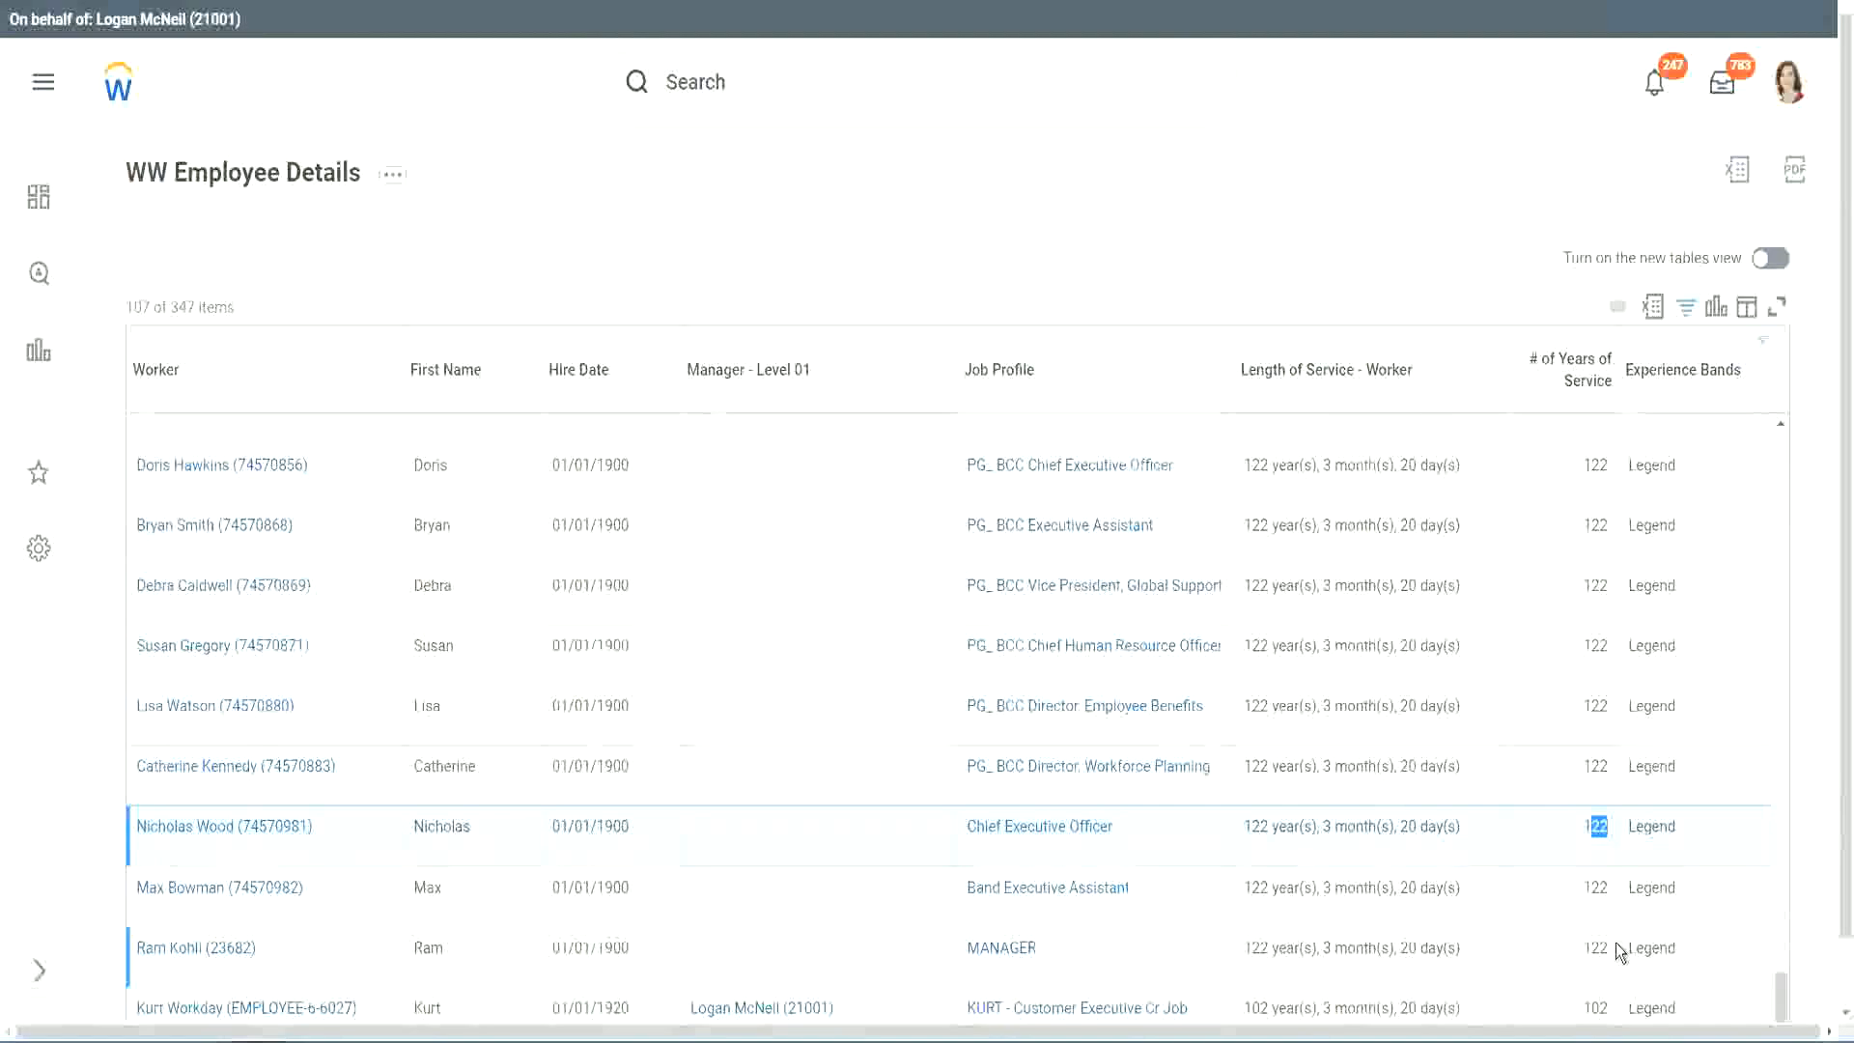
left_click(1557, 769)
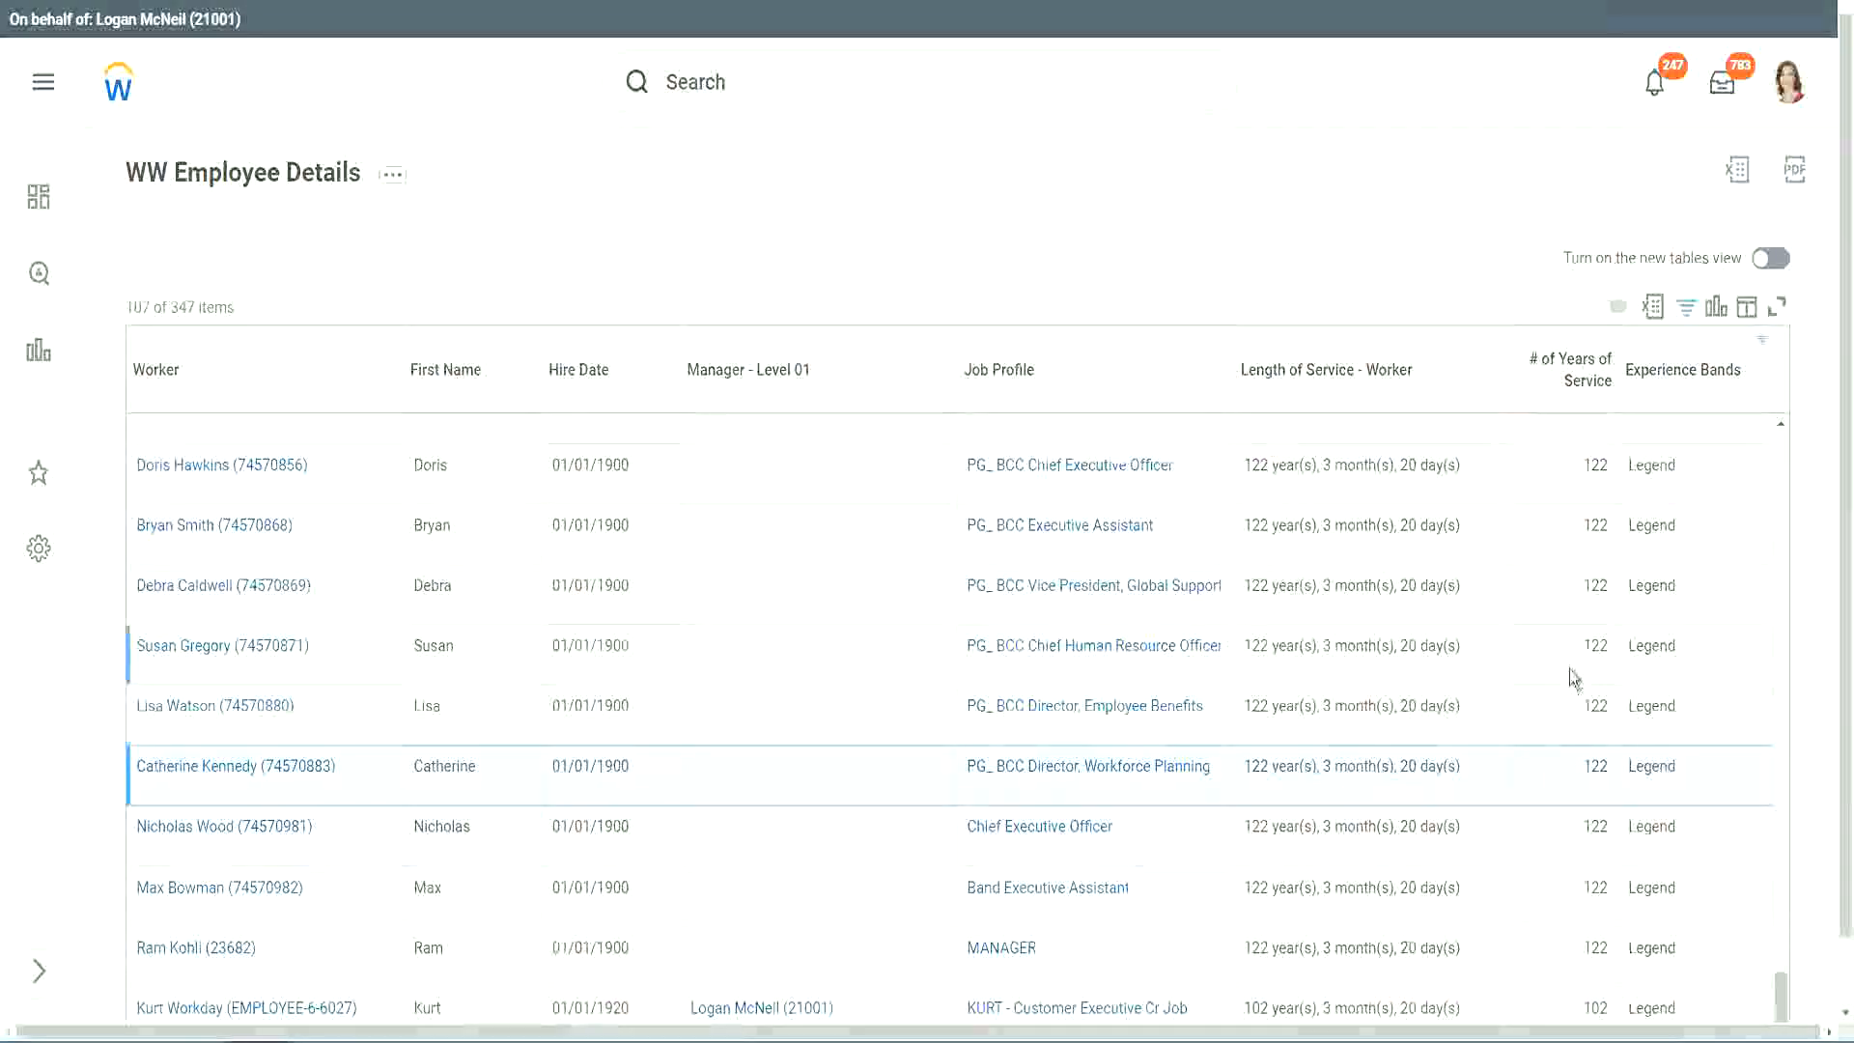
left_click(1553, 522)
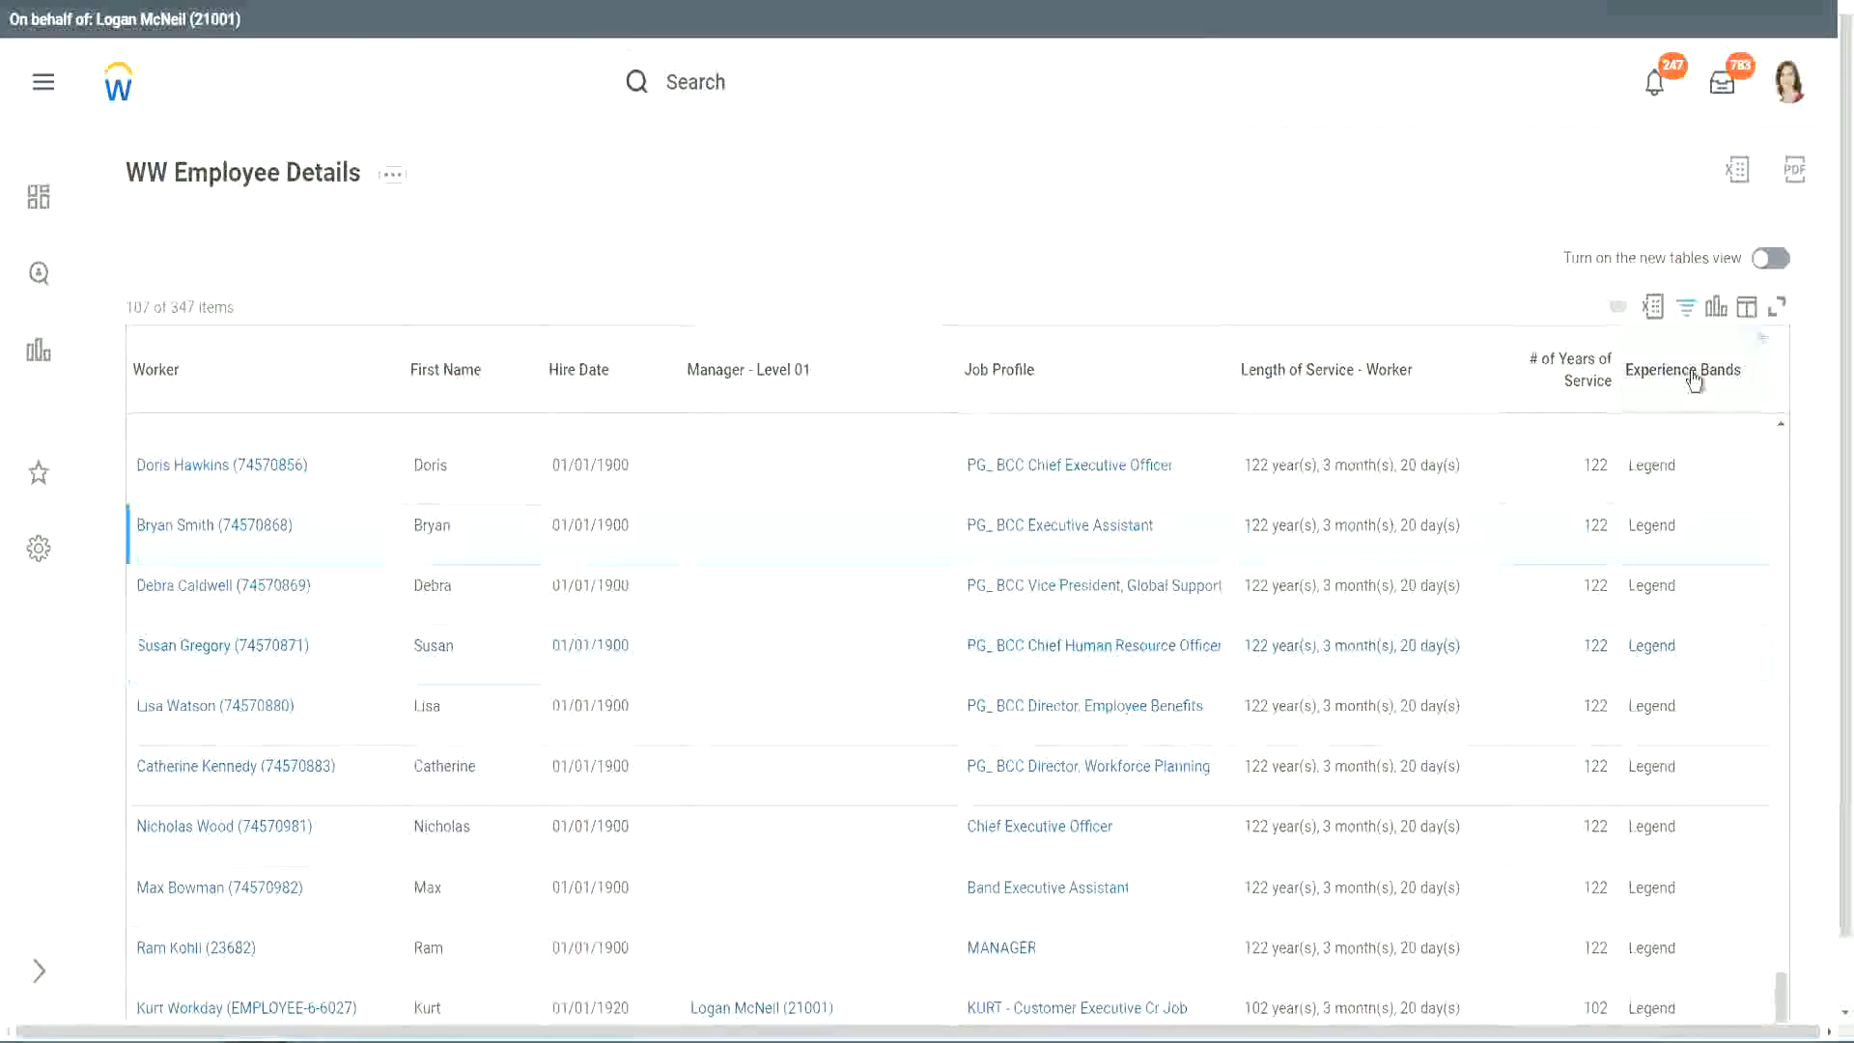
- Change the Experience Bands column filter to rows containing Experienced
left_click(1697, 420)
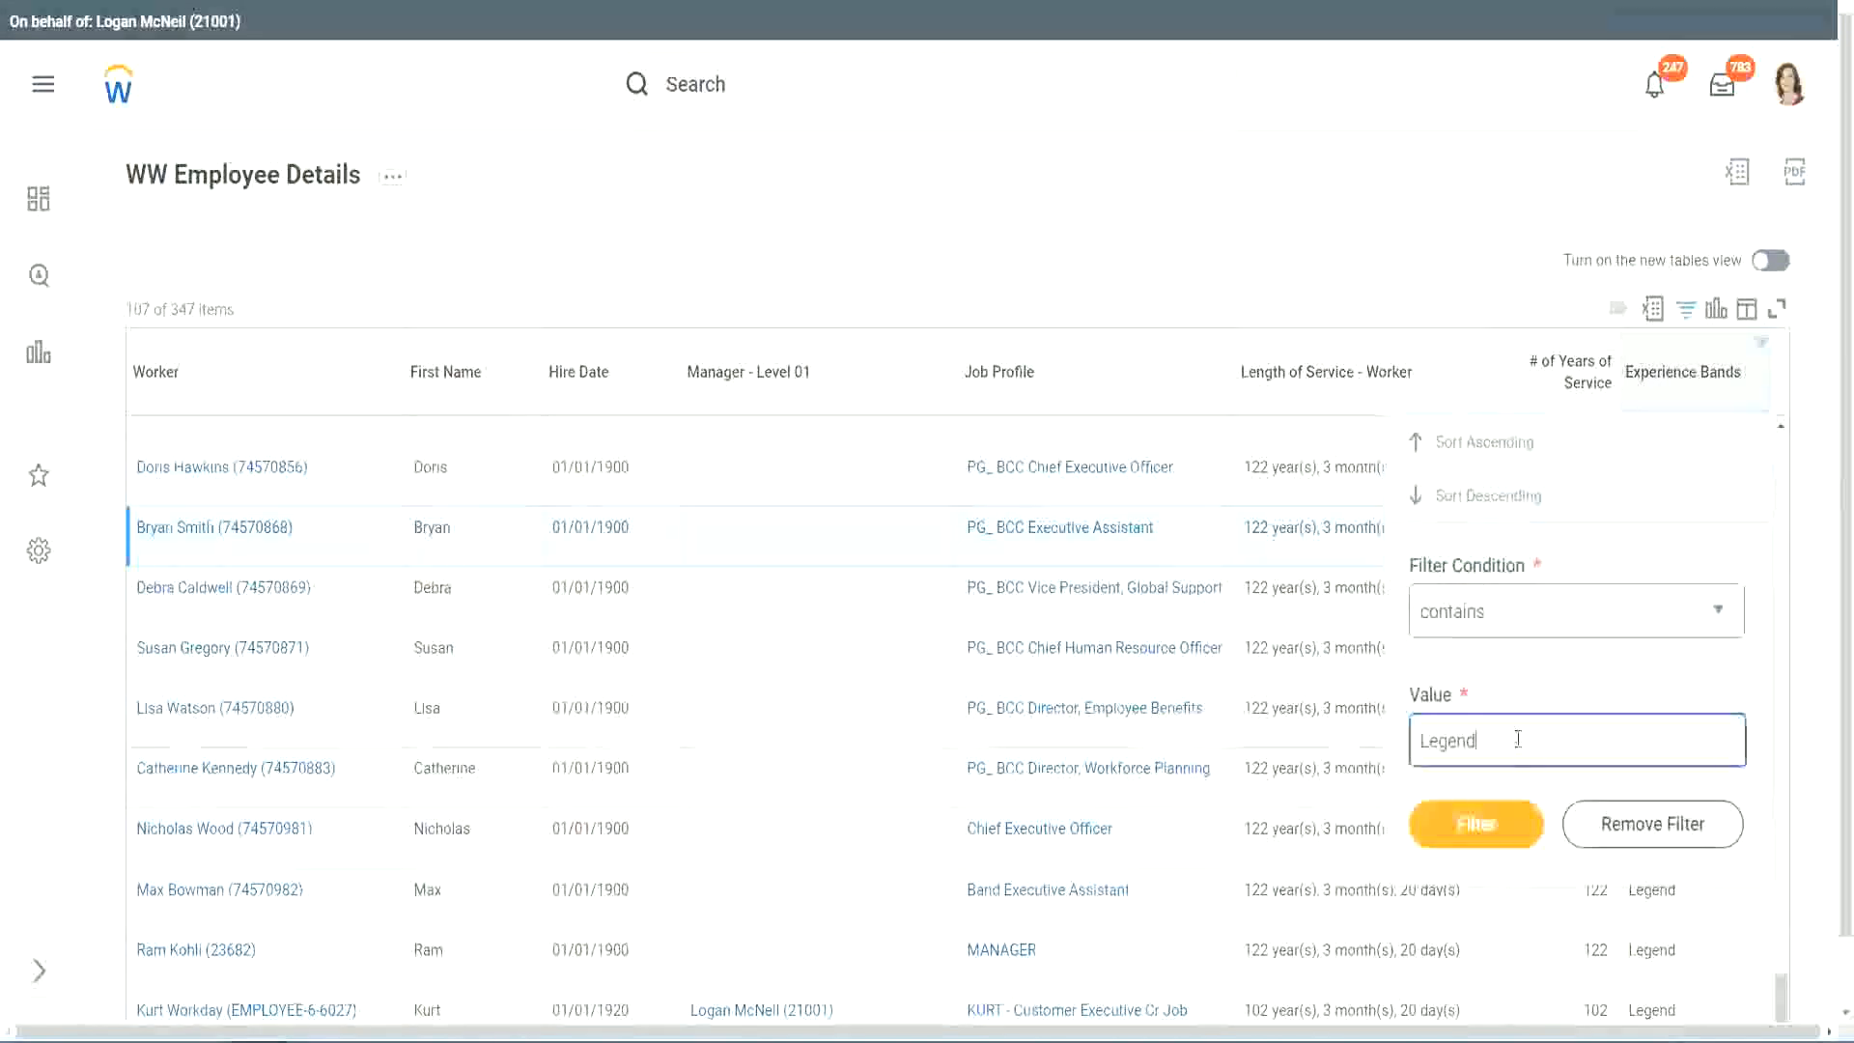
double_click(1454, 739)
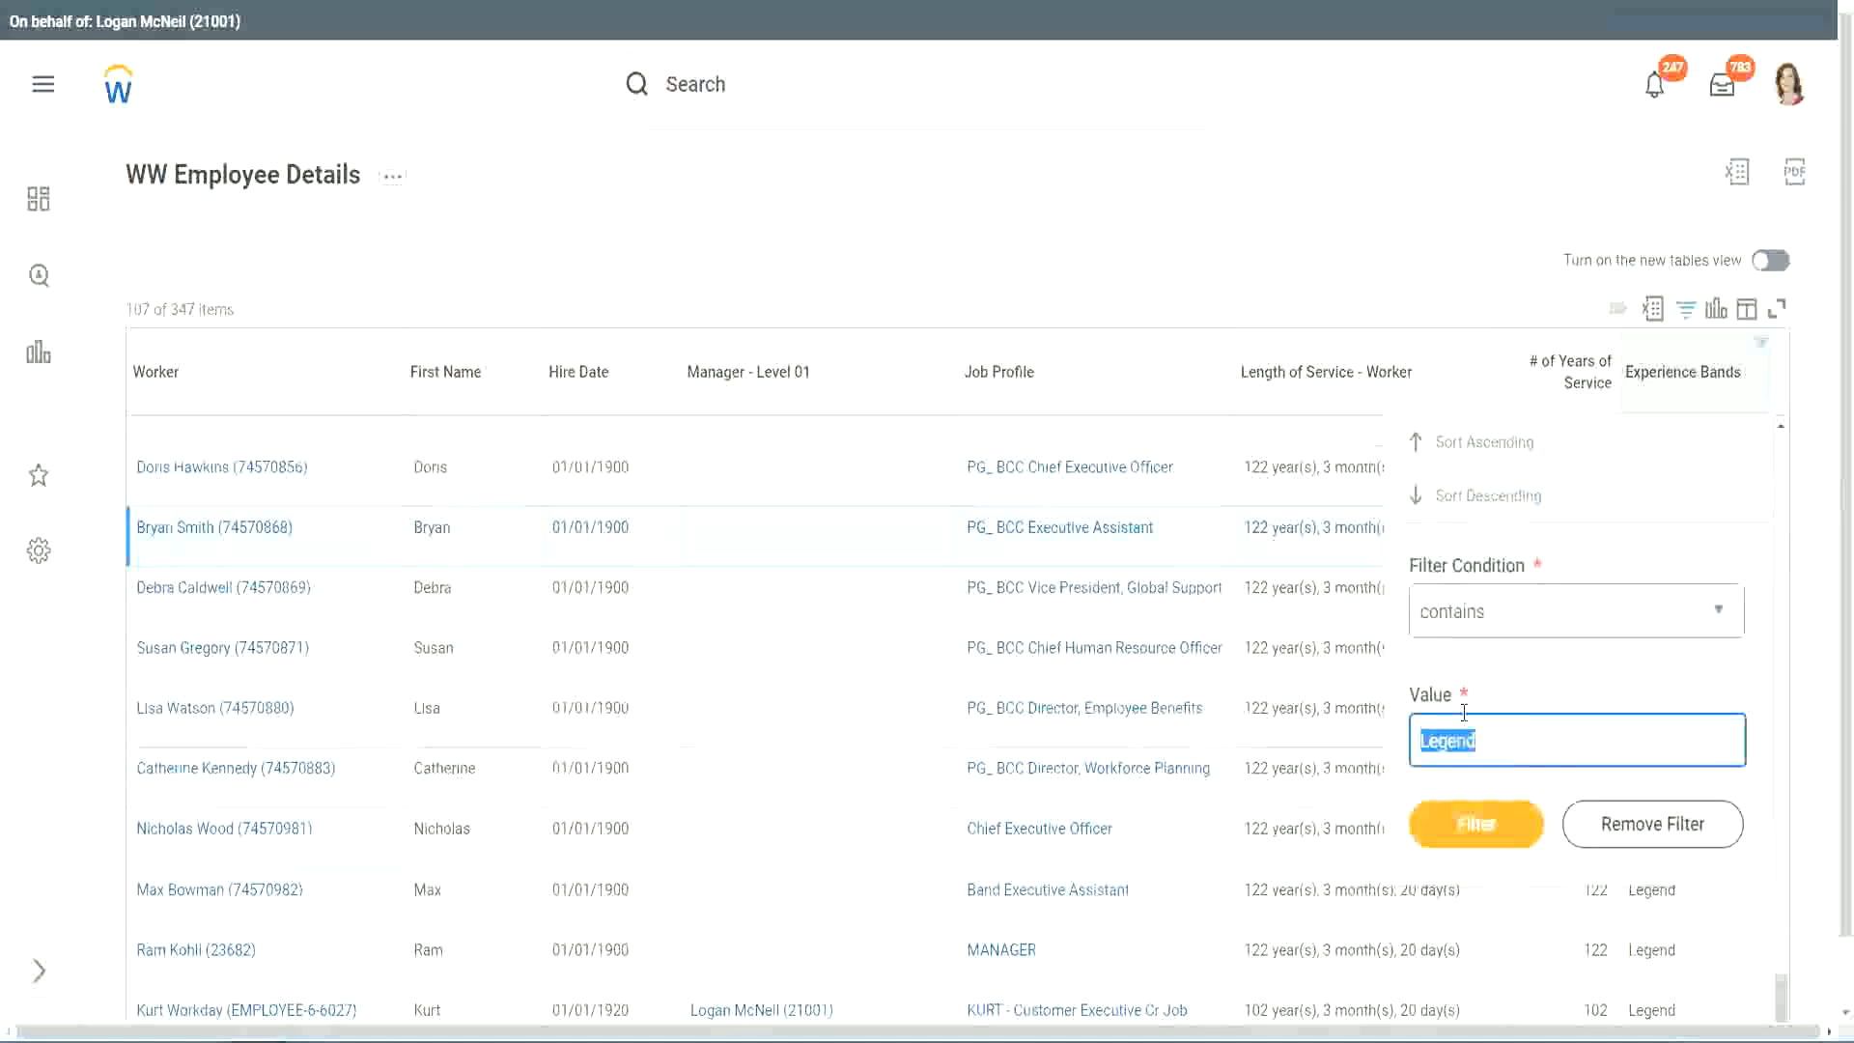
type("Ex")
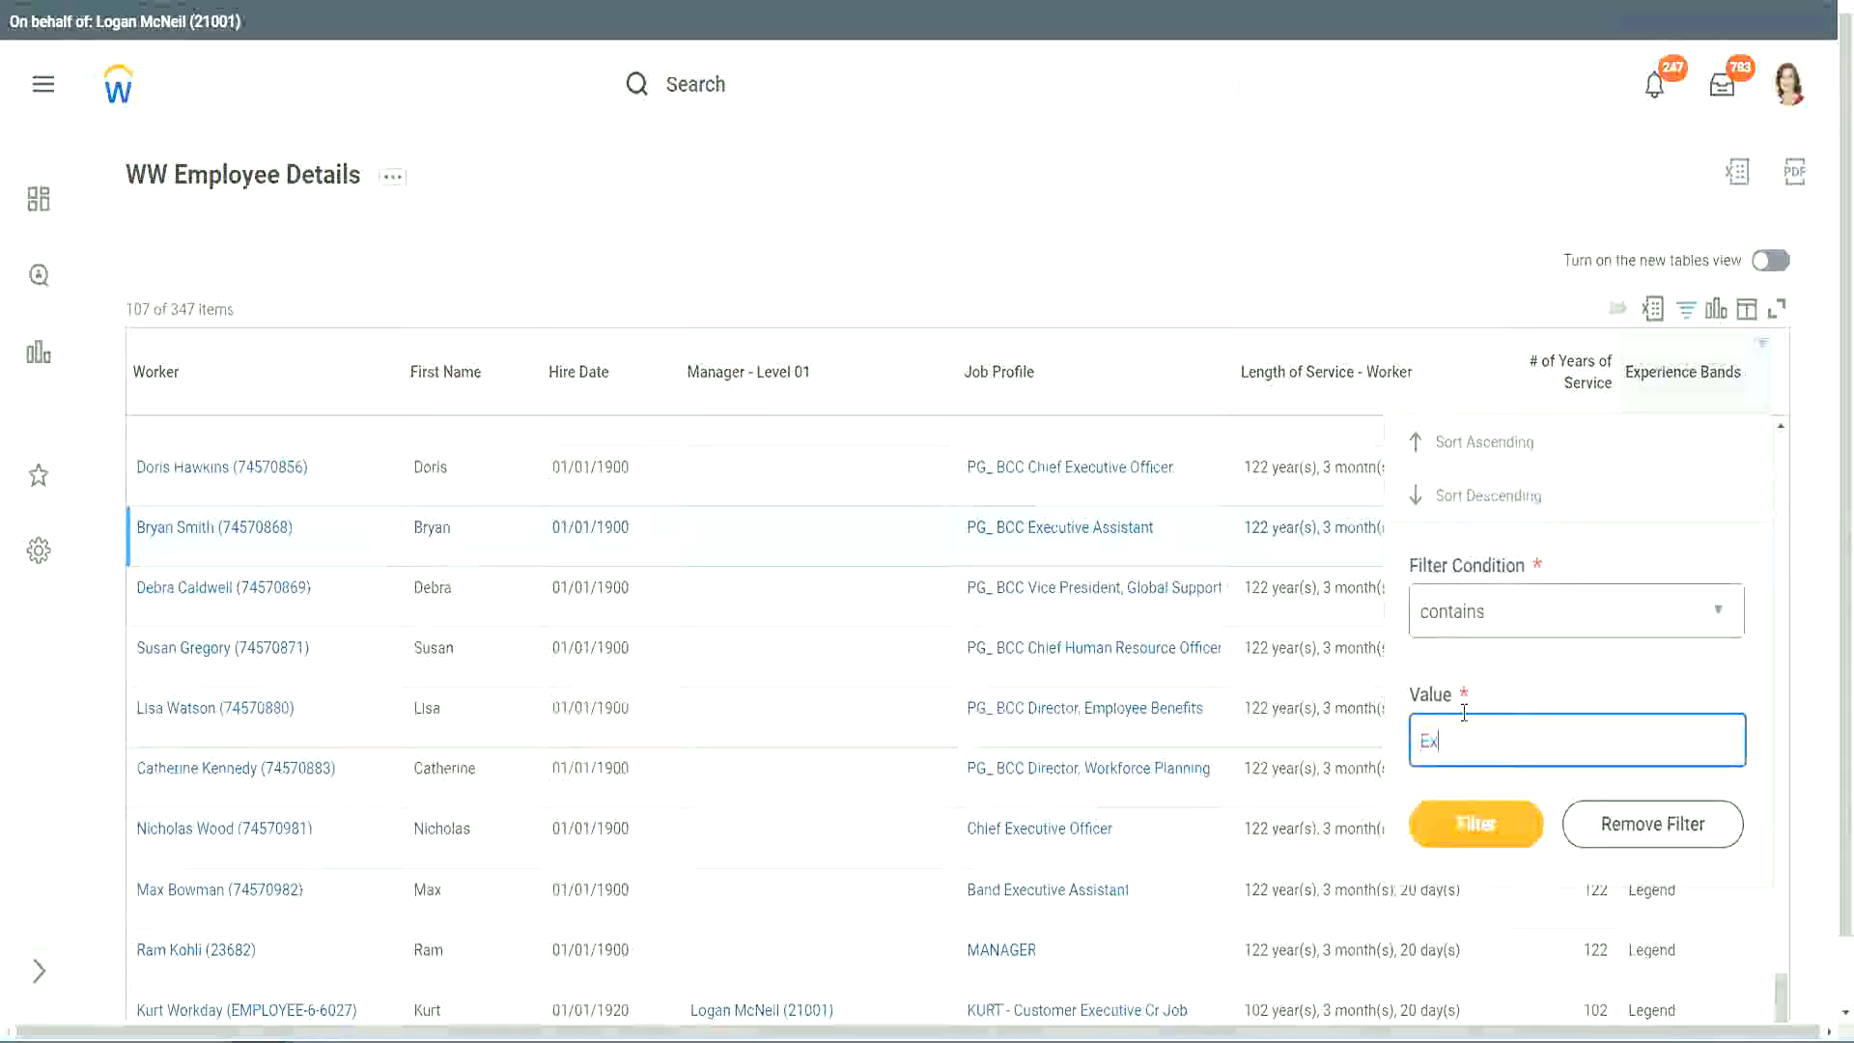
type("per")
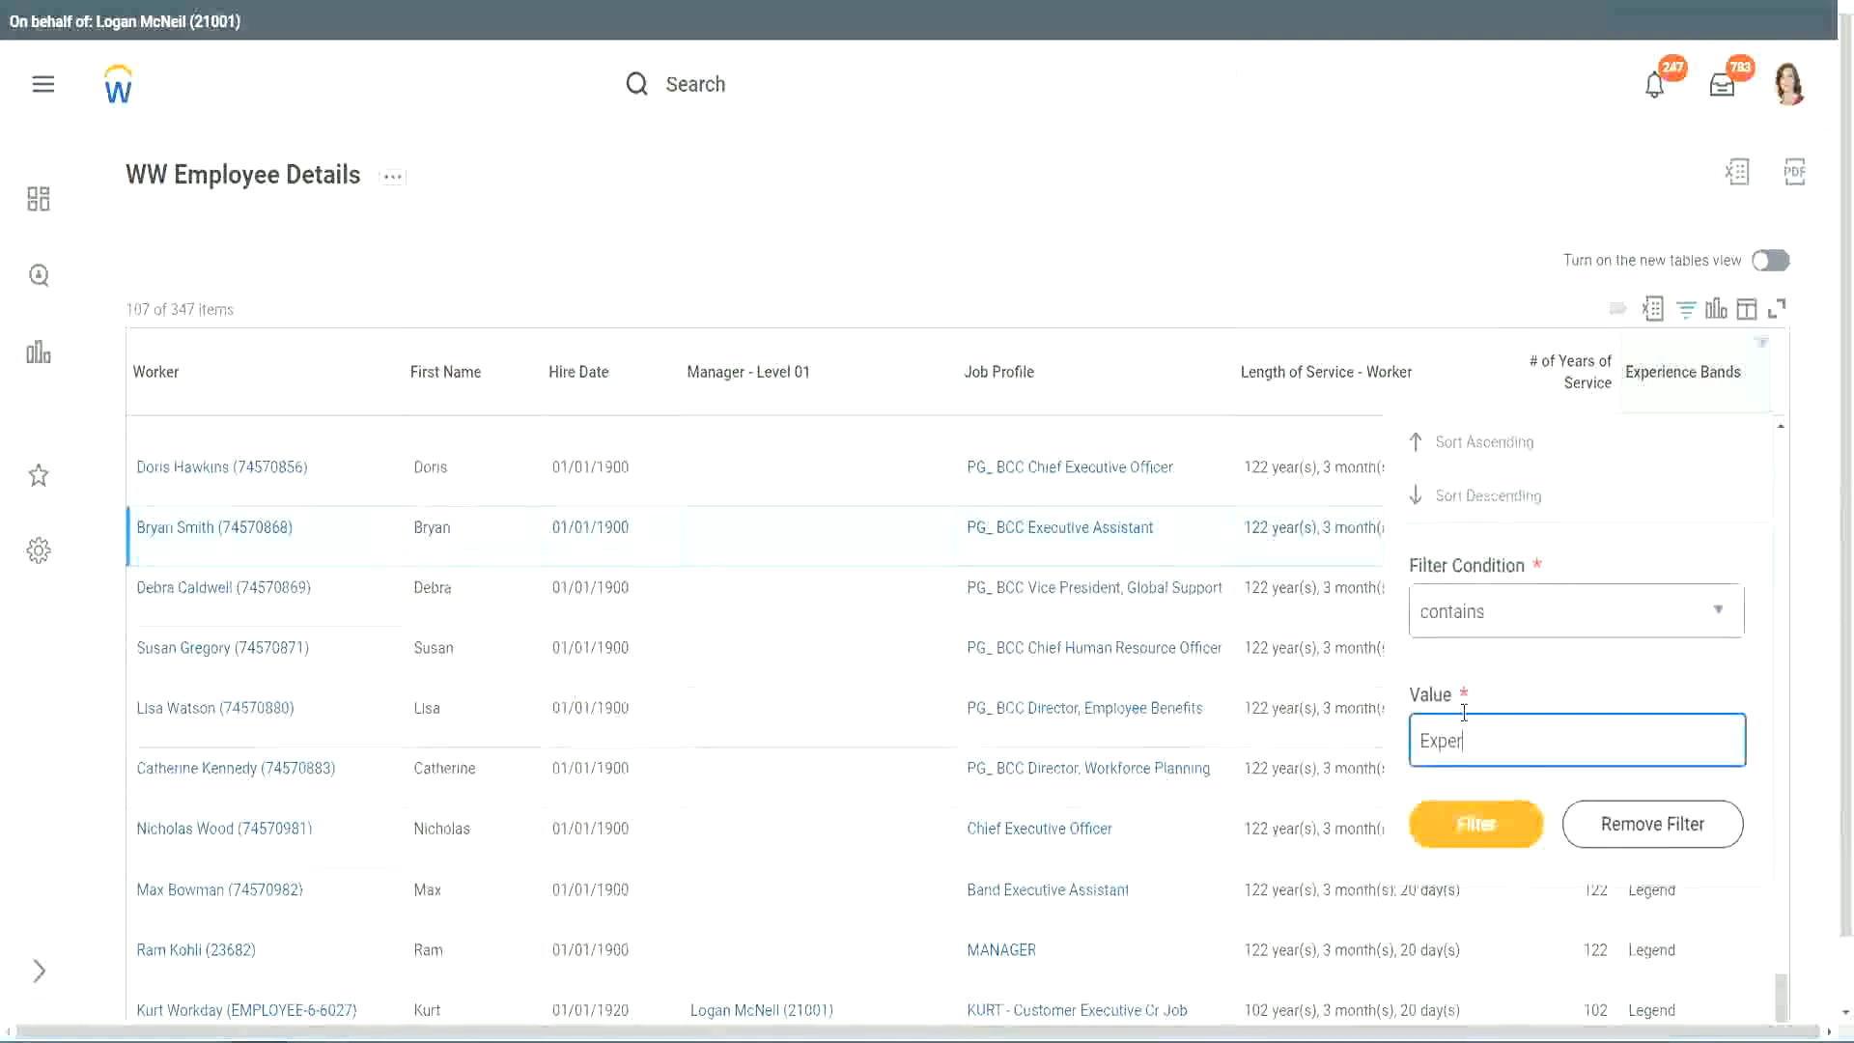
type("ienced")
left_click(1475, 836)
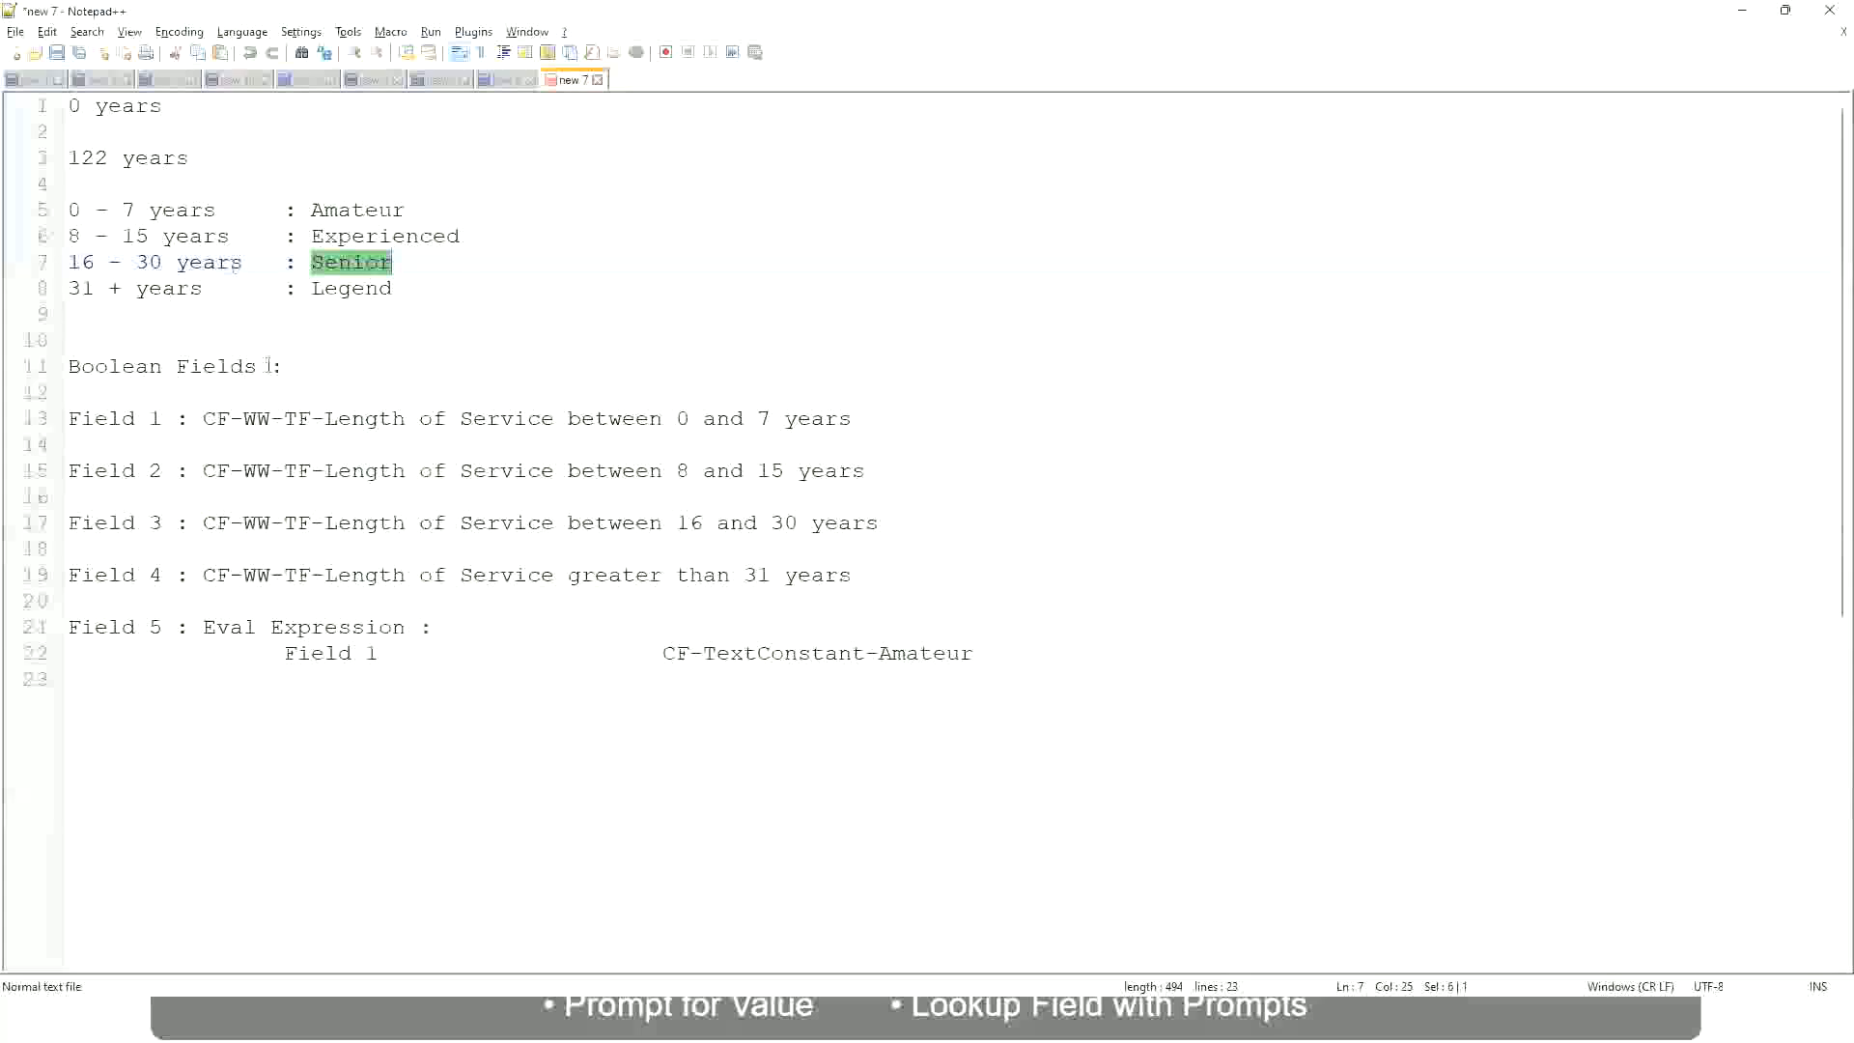
- Check the year range defined for the Experienced band in the Notepad++ notes
left_click(176, 240)
left_click_drag(83, 240, 146, 239)
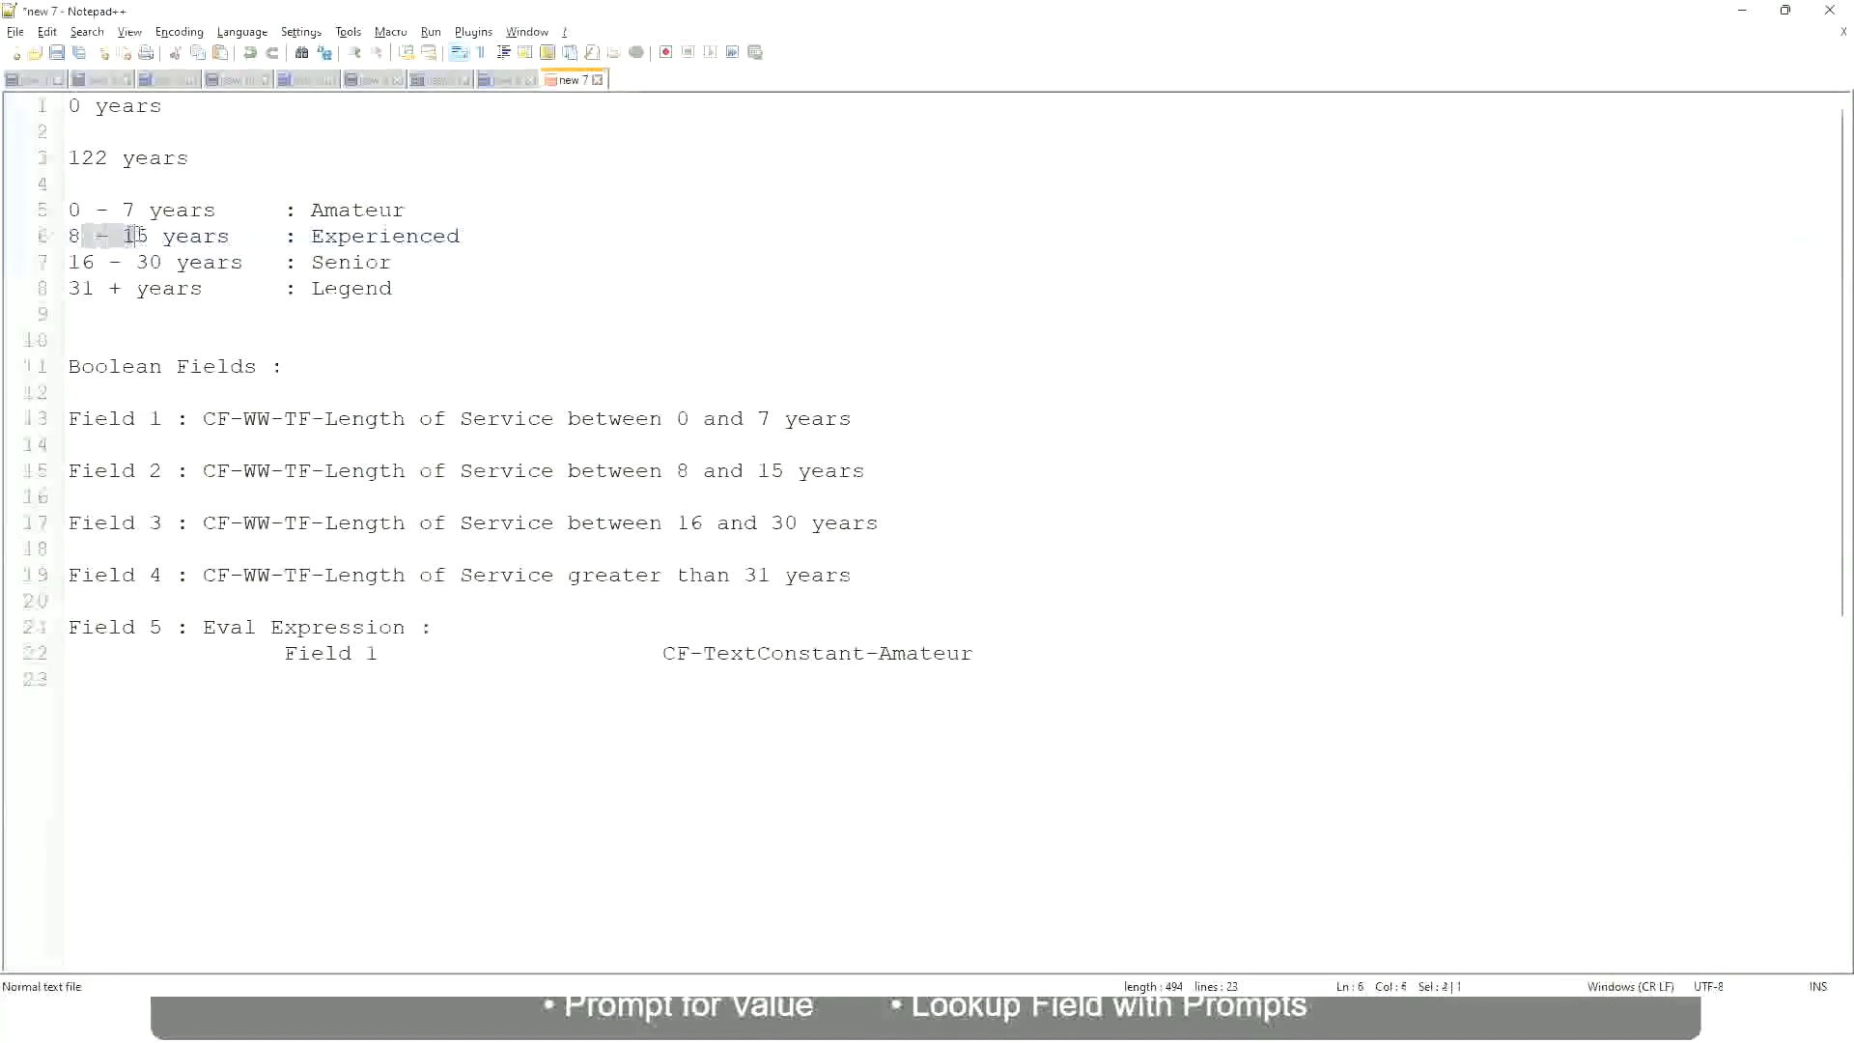
left_click(150, 240)
left_click(212, 240)
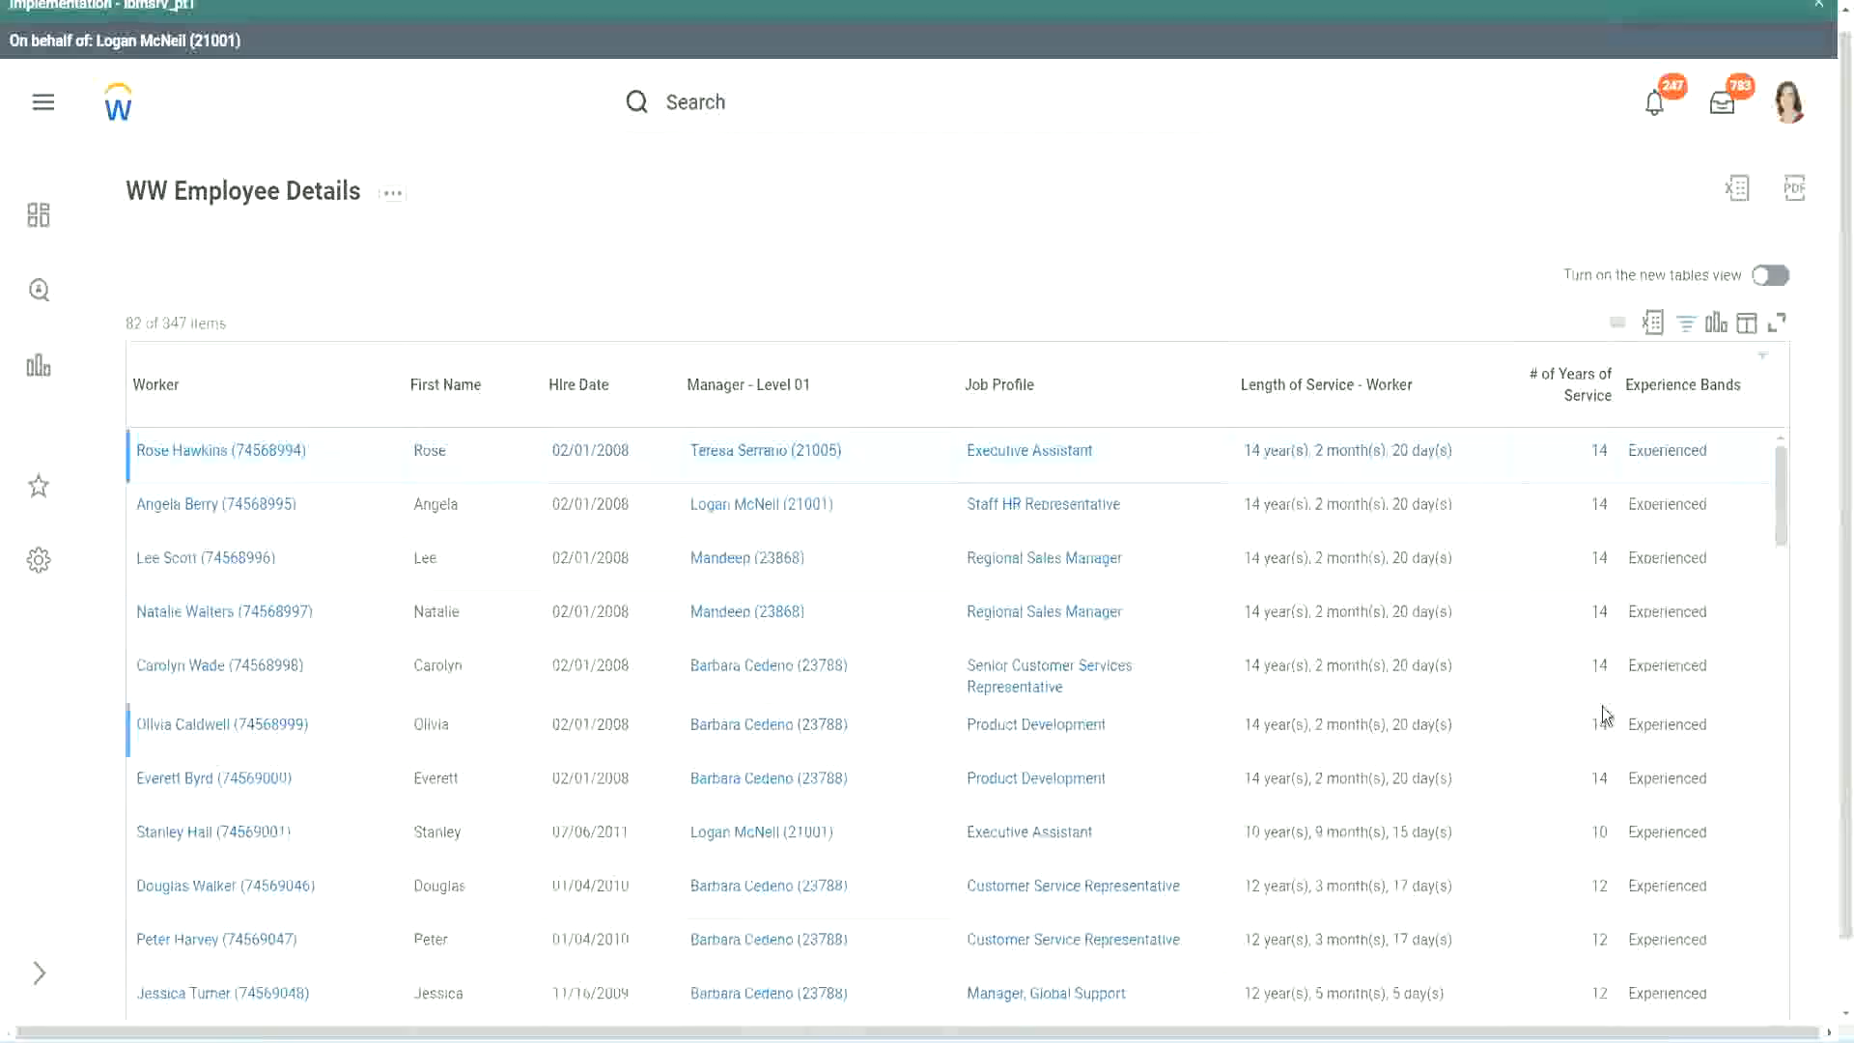
- Return to the Workday report and examine the years of service of the Experienced workers down the filtered rows
scroll(1602, 705, "down", 5)
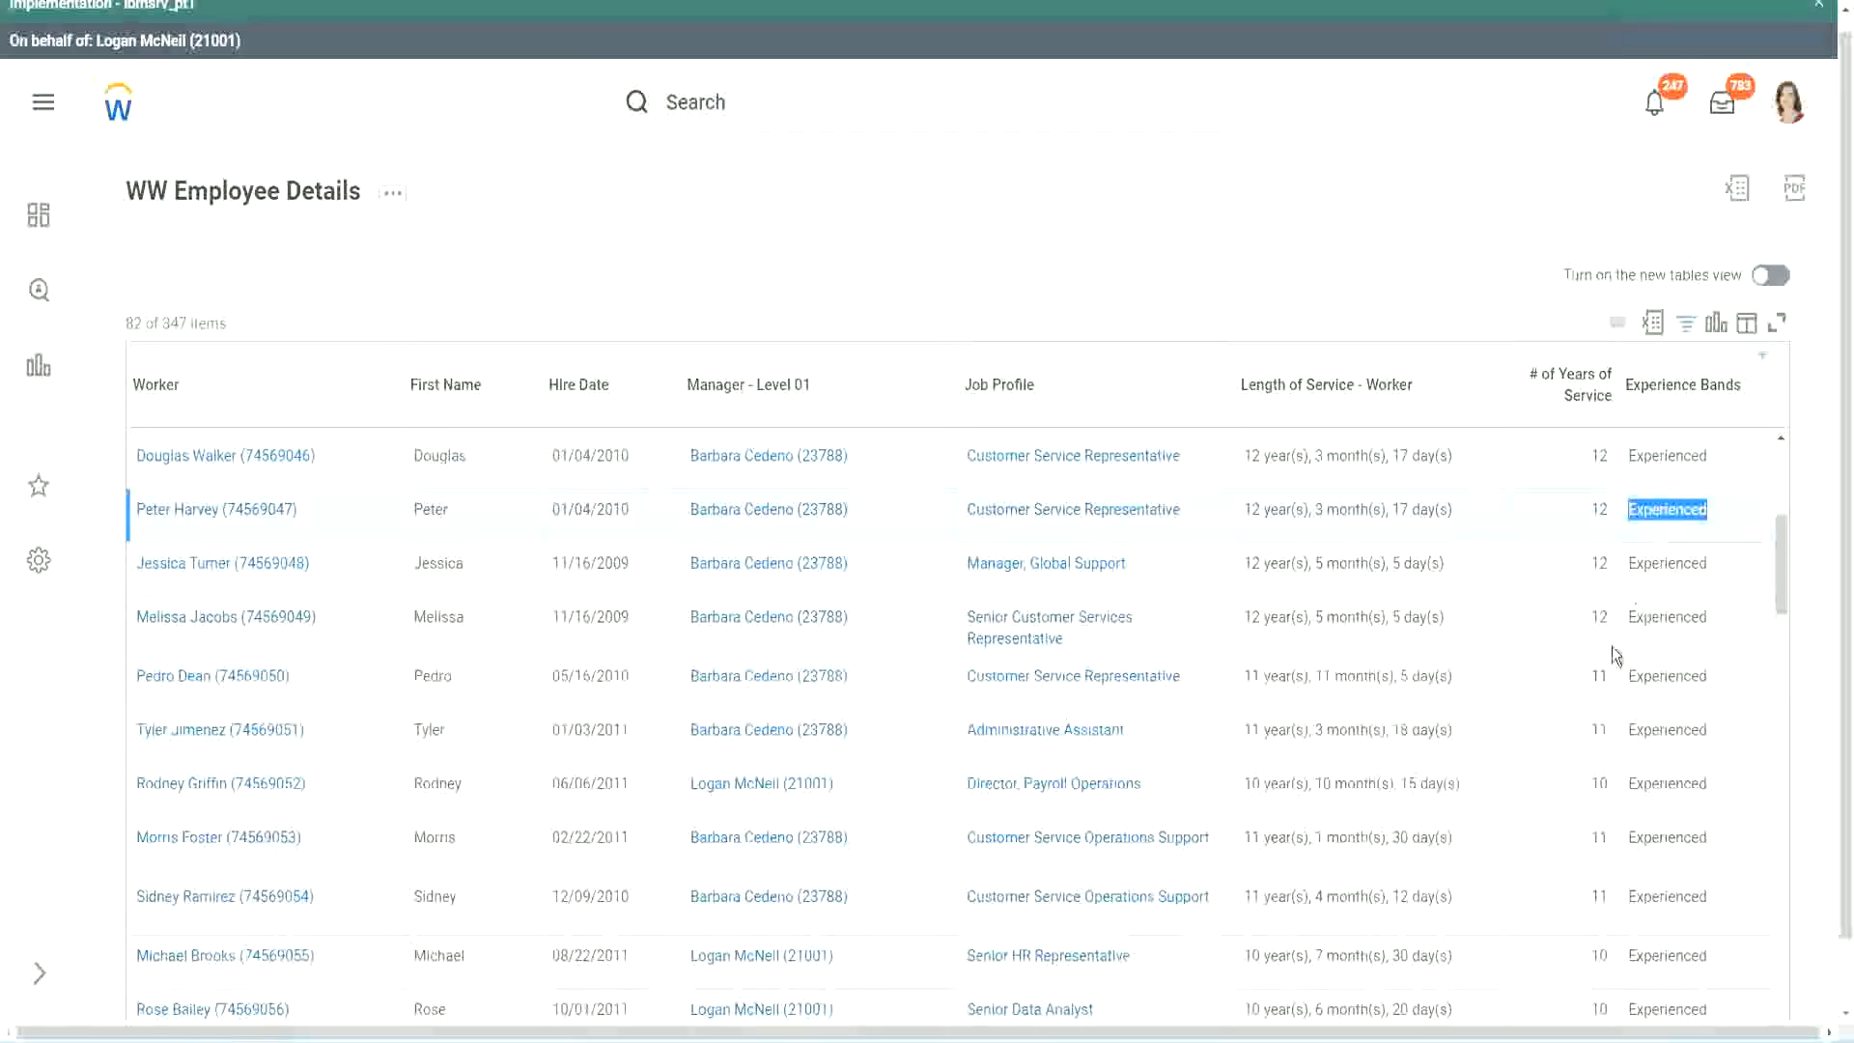
scroll(1611, 666, "down", 3)
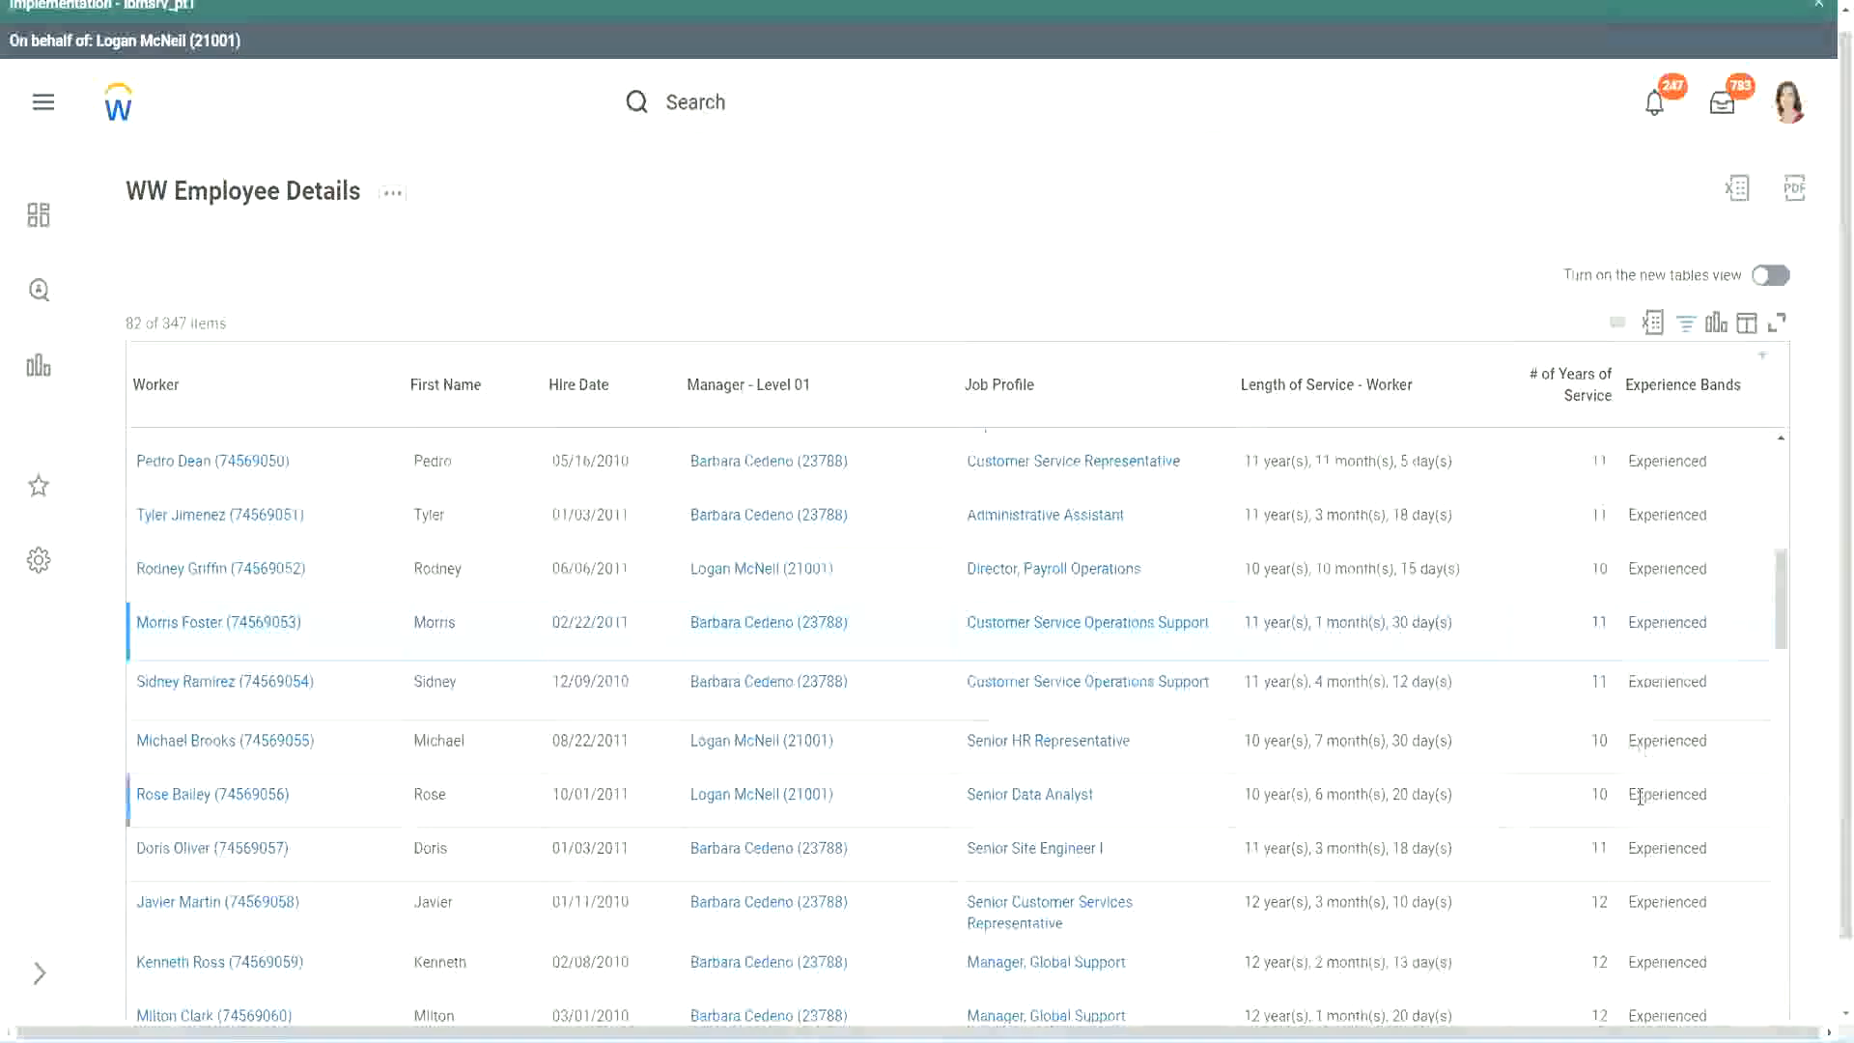
scroll(1640, 797, "down", 8)
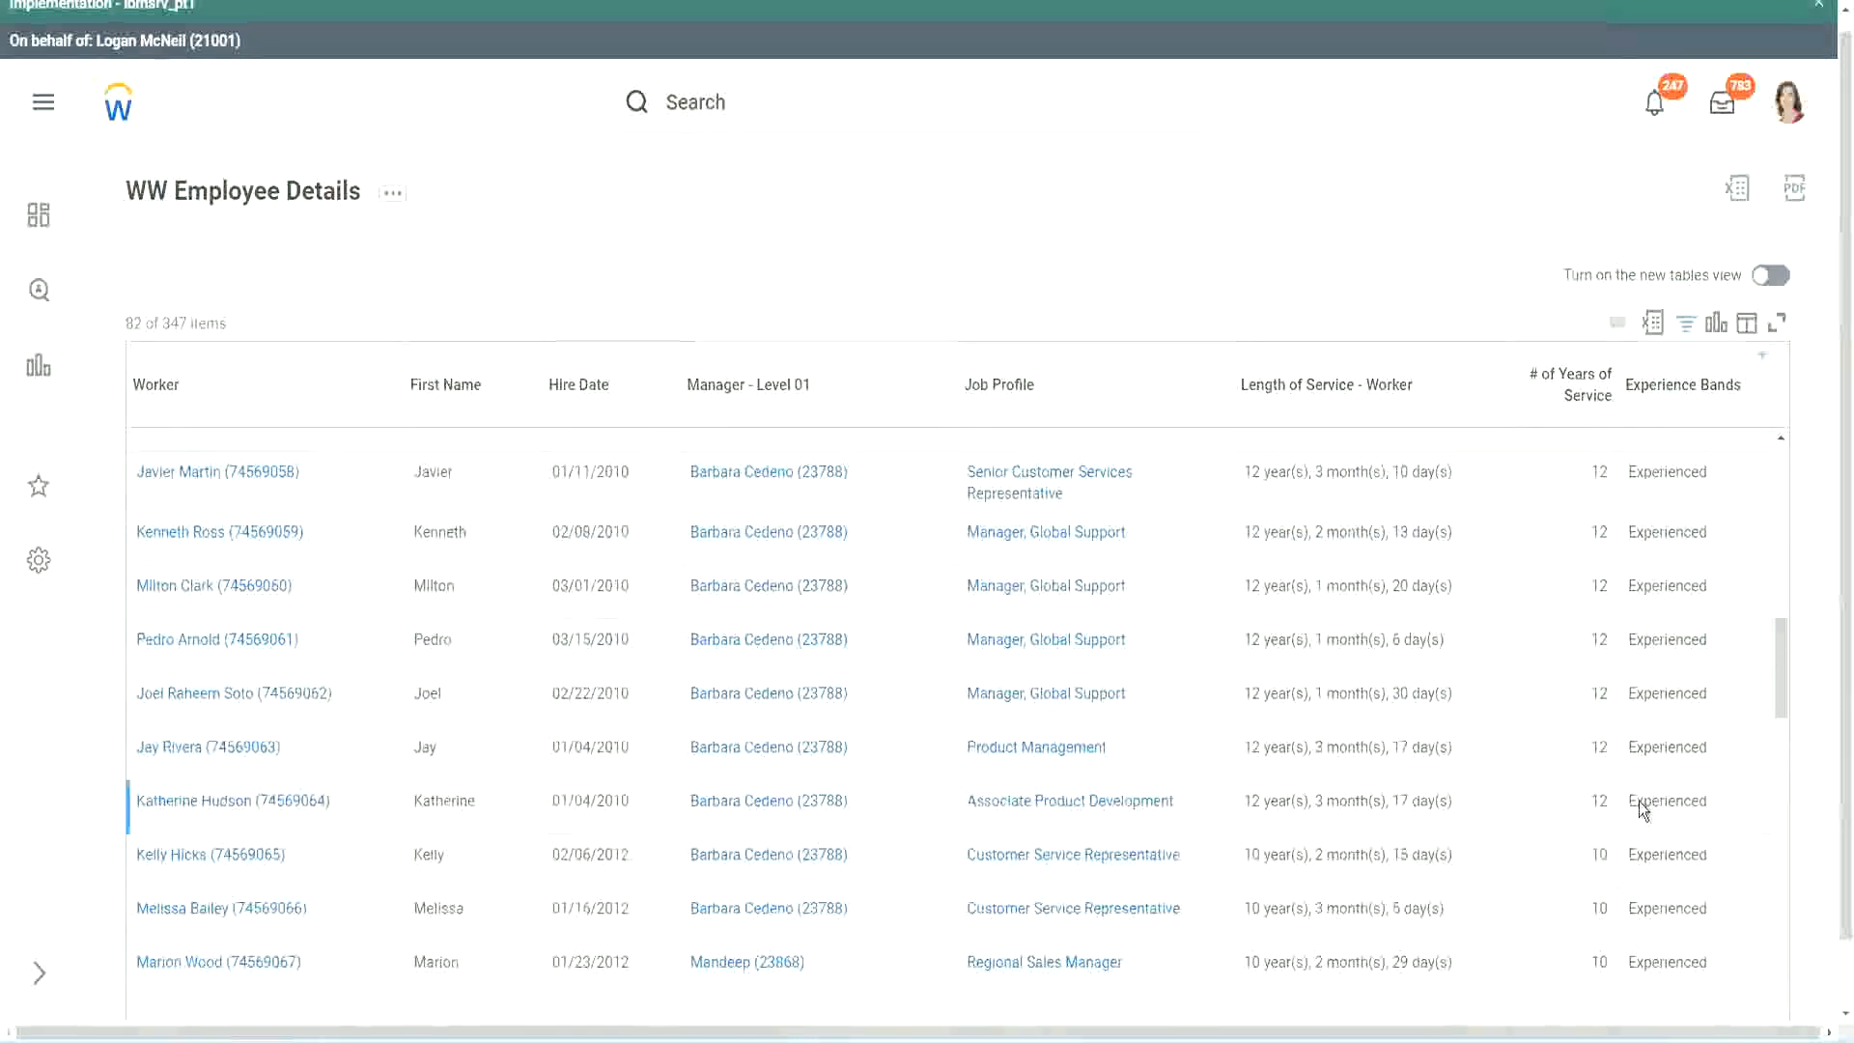